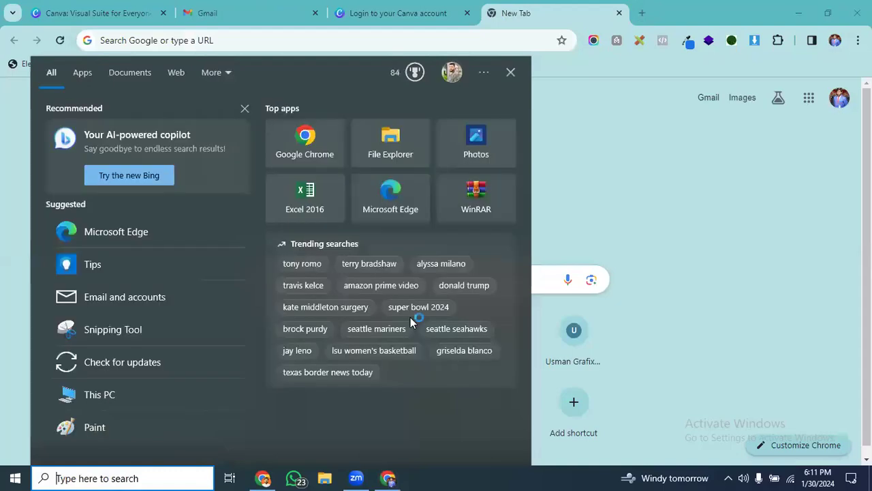
- Start Apache and MySQL in the XAMPP Control Panel, then close the panel
{"action": "left_click", "coordinate": [91, 77]}
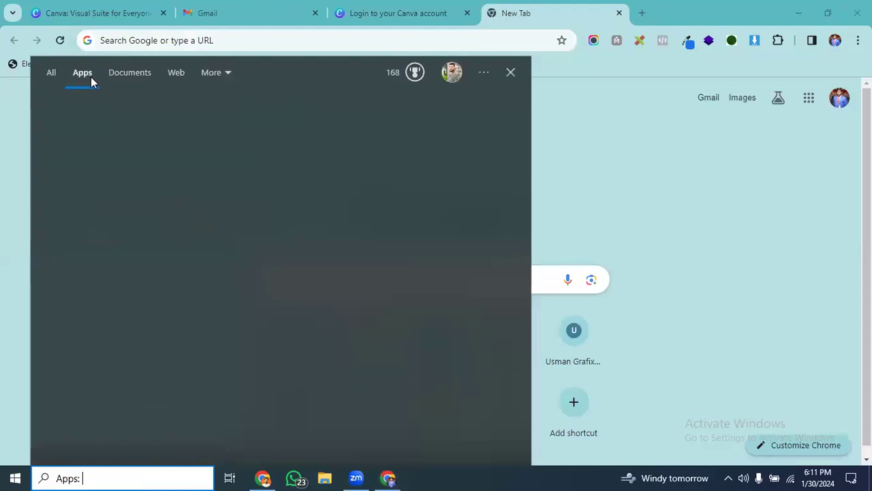
{"action": "left_click", "coordinate": [145, 263]}
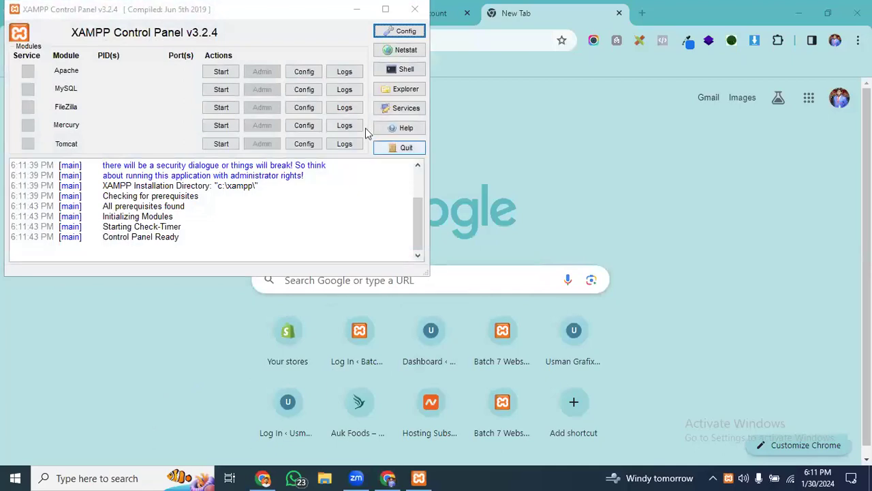
{"action": "left_click", "coordinate": [222, 72]}
{"action": "left_click", "coordinate": [230, 90]}
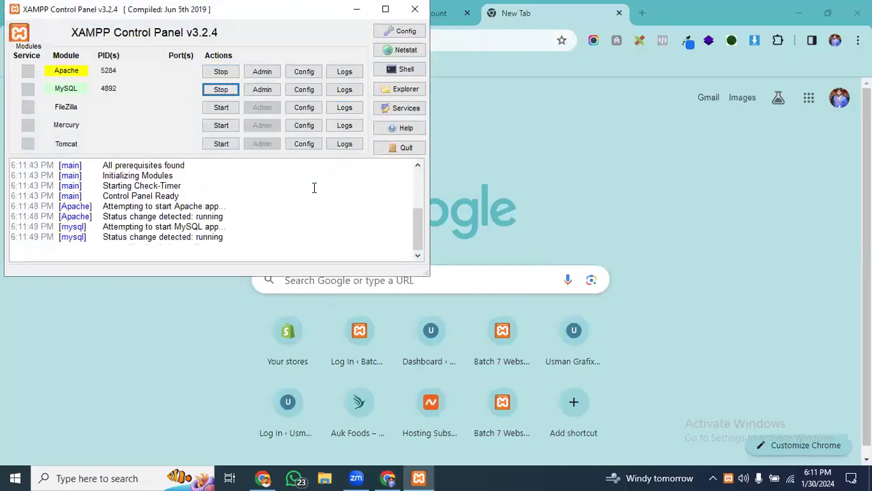
{"action": "left_click", "coordinate": [408, 10]}
{"action": "left_click", "coordinate": [336, 46]}
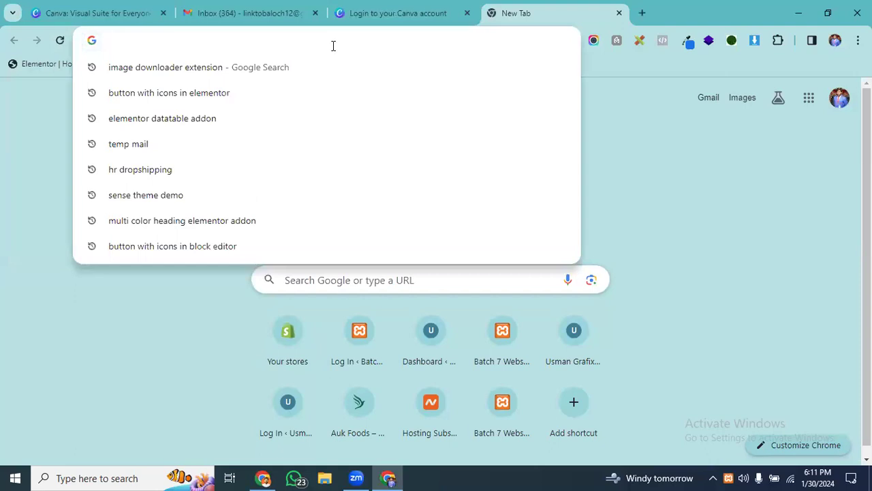
- Load localhost/batch7.com in Chrome to show the Batch 7 Website front page
{"action": "type", "text": "loca"}
{"action": "key", "text": "Return"}
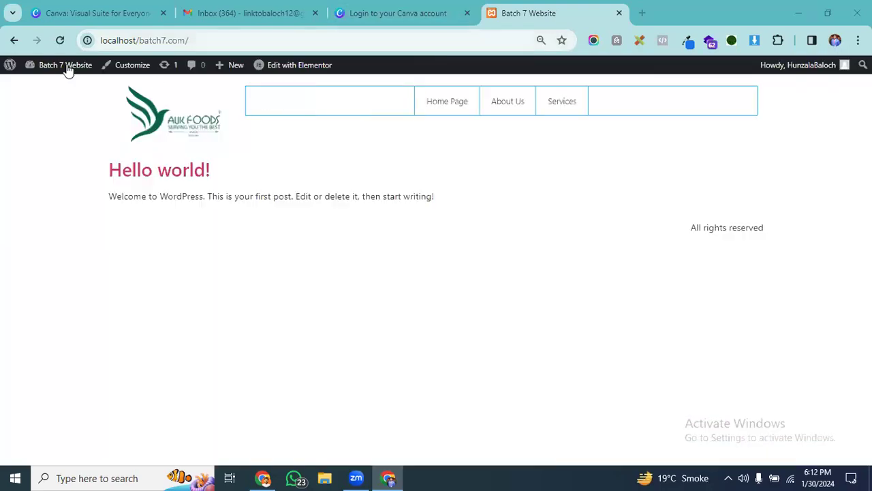
- Open the Batch 7 Website Dashboard from the admin bar in a new tab and switch to it
{"action": "mouse_move", "coordinate": [62, 65]}
{"action": "middle_click", "coordinate": [97, 90]}
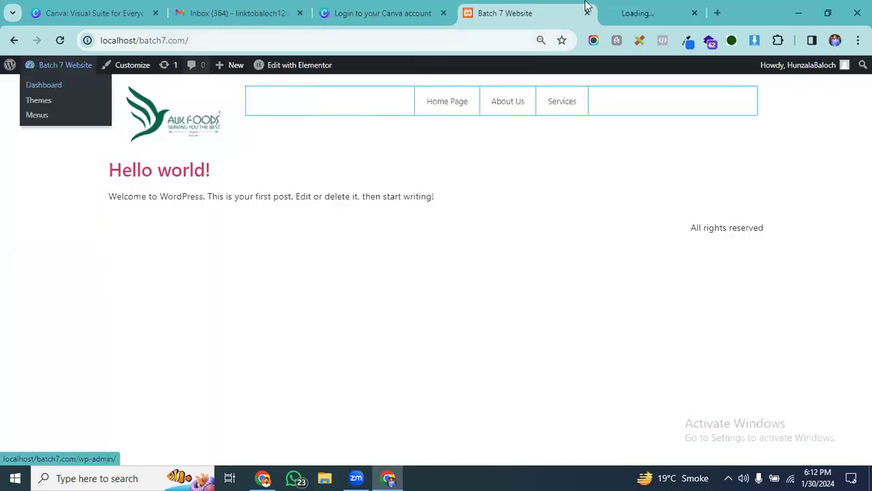
{"action": "left_click_drag", "start_coordinate": [617, 8], "coordinate": [520, 34]}
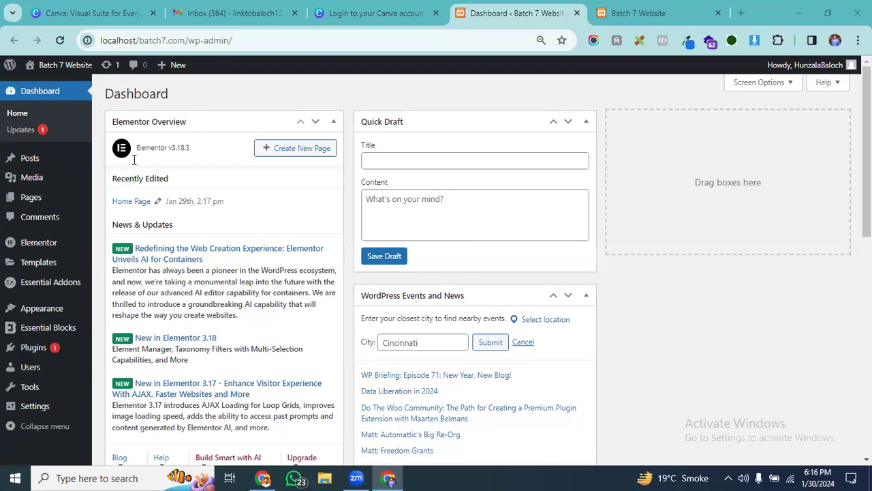
- Adjust the system volume, then return to the Dashboard showing Elementor v3.18.3 with an update pending
{"action": "left_click", "coordinate": [263, 477]}
{"action": "left_click", "coordinate": [747, 477]}
{"action": "scroll", "coordinate": [751, 477], "scroll_direction": "down", "scroll_amount": 8}
{"action": "scroll", "coordinate": [751, 477], "scroll_direction": "down", "scroll_amount": 2}
{"action": "left_click", "coordinate": [644, 396]}
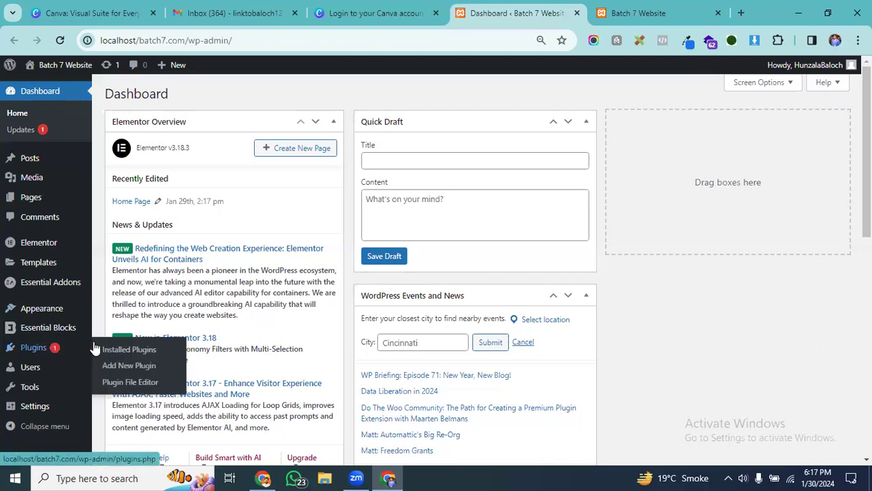
{"action": "mouse_move", "coordinate": [87, 350]}
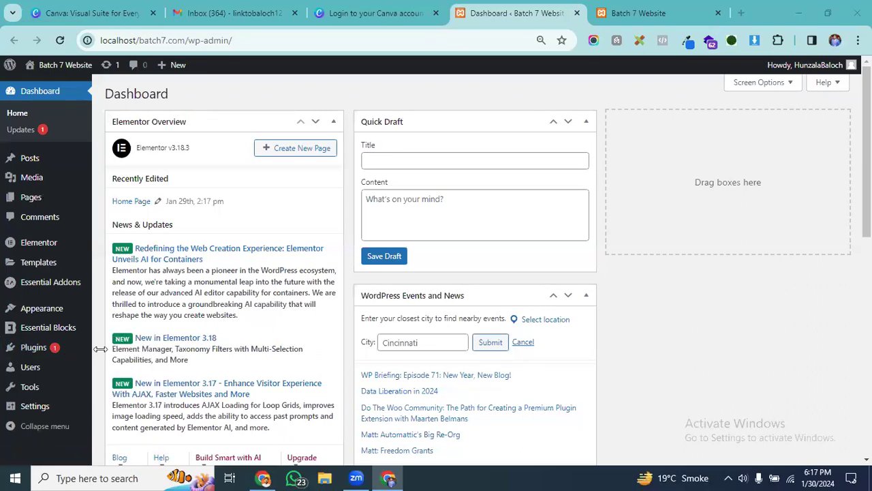
- Update Elementor from Installed Plugins and open Pages > All Pages in a new tab
{"action": "left_click", "coordinate": [130, 350]}
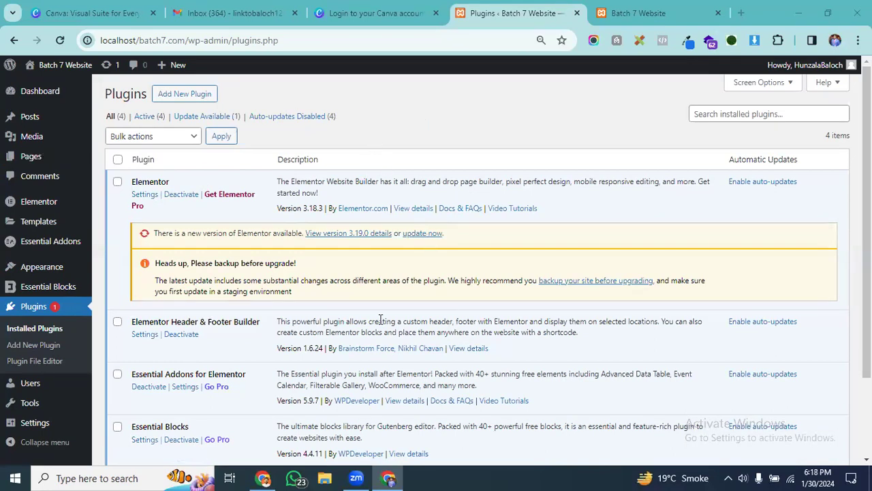
{"action": "left_click", "coordinate": [424, 235]}
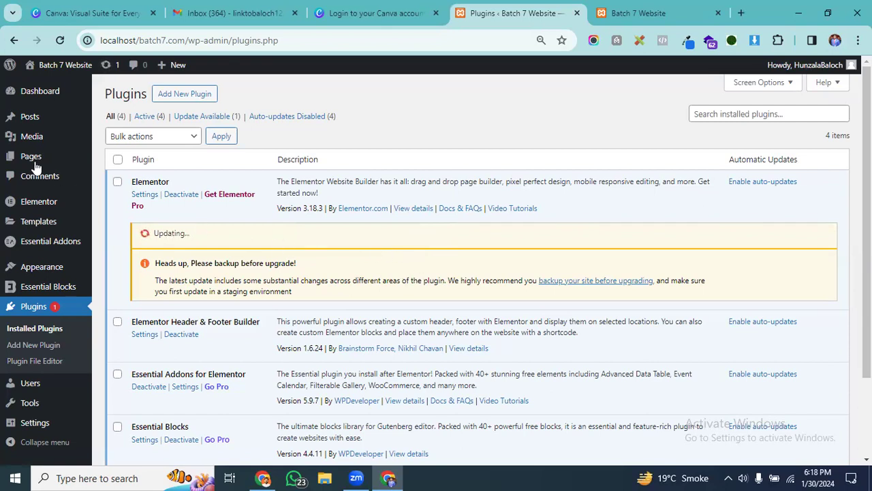
{"action": "mouse_move", "coordinate": [35, 167]}
{"action": "middle_click", "coordinate": [117, 159]}
{"action": "left_click", "coordinate": [548, 13]}
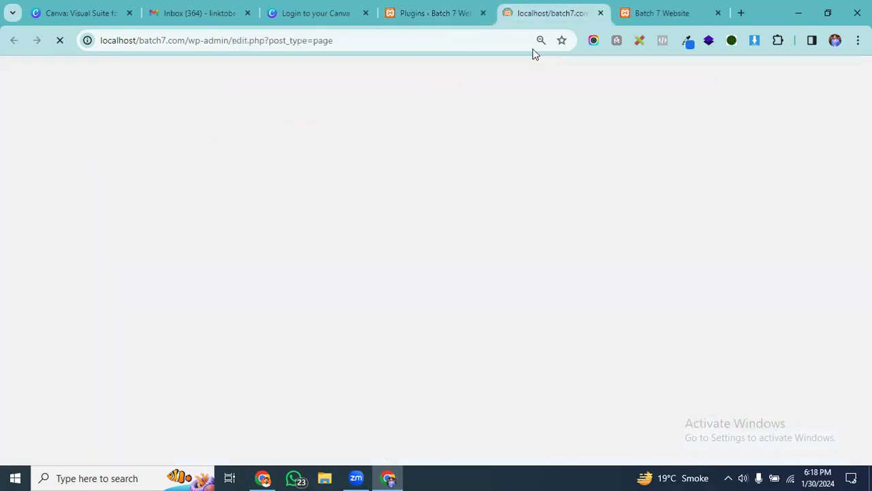
- Go back to the Plugins tab to follow the Elementor 3.19.0 update
{"action": "left_click", "coordinate": [460, 11]}
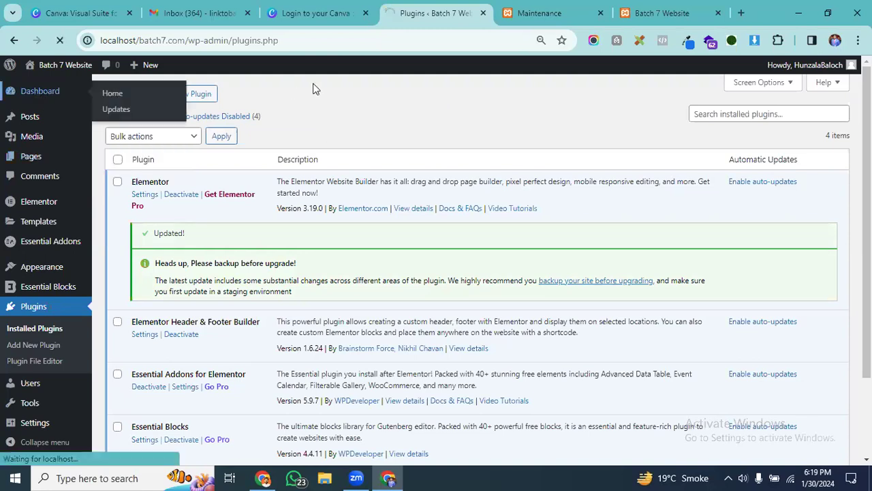
- Open the live site in a new tab to view its logo header and menu
{"action": "mouse_move", "coordinate": [58, 69]}
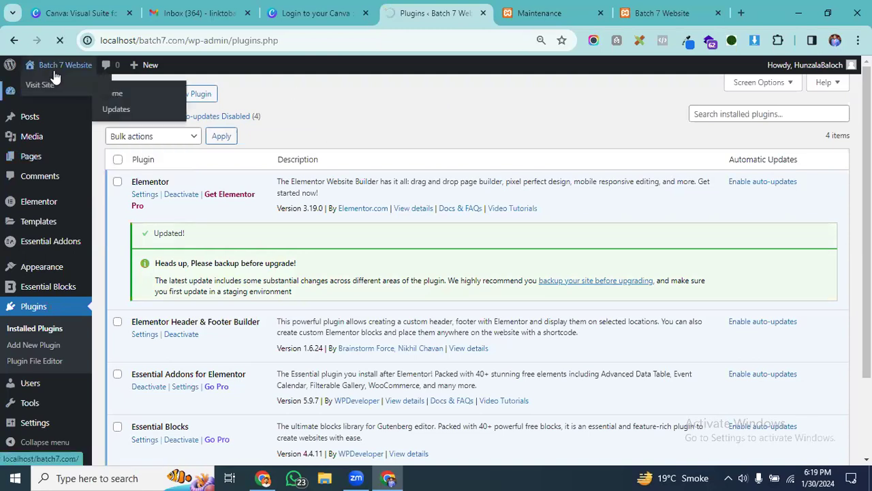
{"action": "middle_click", "coordinate": [49, 86]}
{"action": "left_click", "coordinate": [521, 13]}
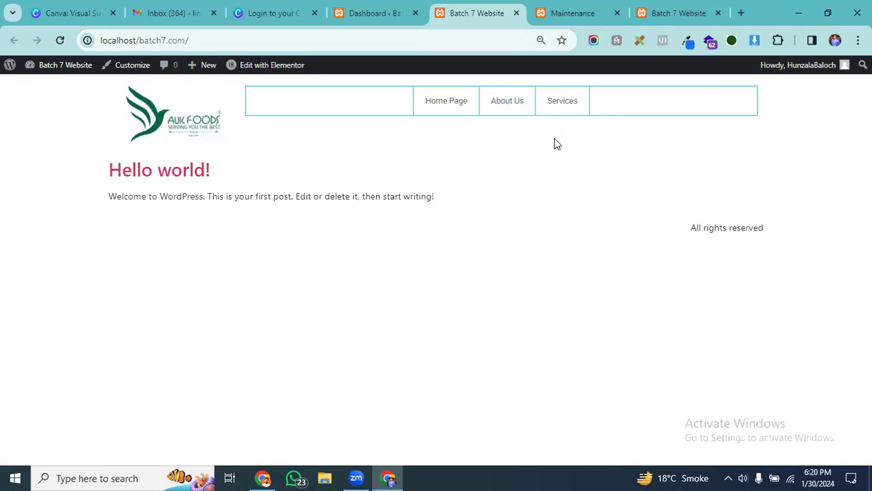
- Close the leftover maintenance and duplicate site tabs and return to the Dashboard
{"action": "left_click", "coordinate": [597, 9]}
{"action": "left_click", "coordinate": [617, 13]}
{"action": "left_click", "coordinate": [586, 14]}
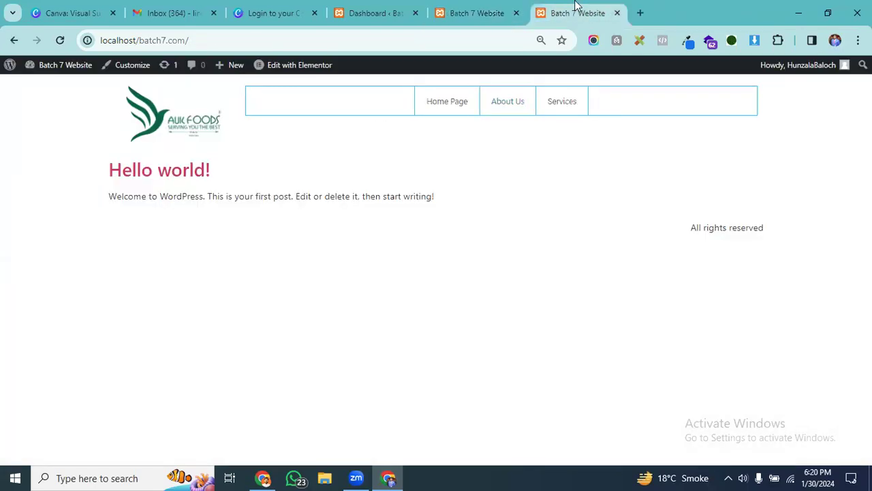
{"action": "left_click", "coordinate": [464, 11]}
{"action": "left_click", "coordinate": [516, 13]}
{"action": "left_click", "coordinate": [371, 13]}
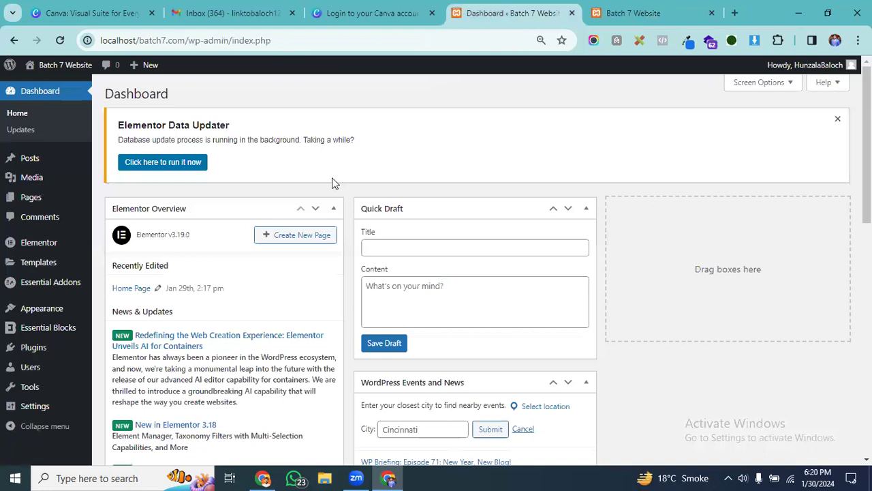
- Go from Installed Plugins to the Add New Plugin page
{"action": "mouse_move", "coordinate": [43, 309]}
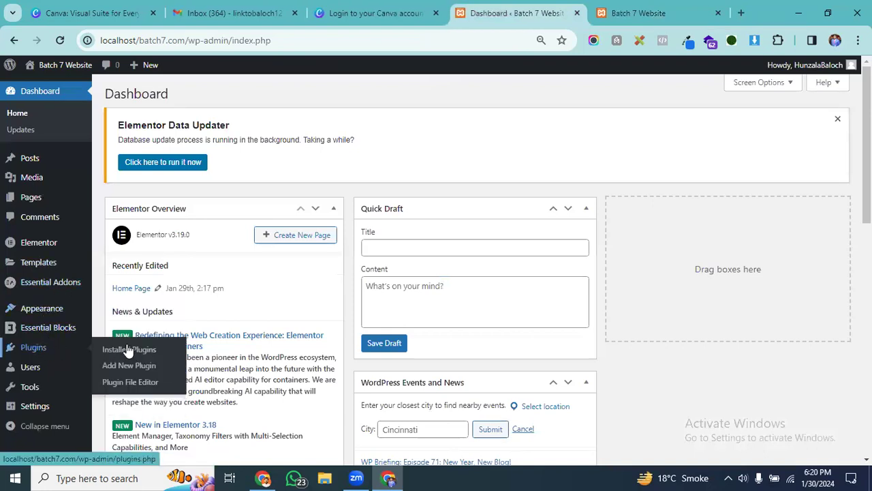
{"action": "left_click", "coordinate": [129, 348]}
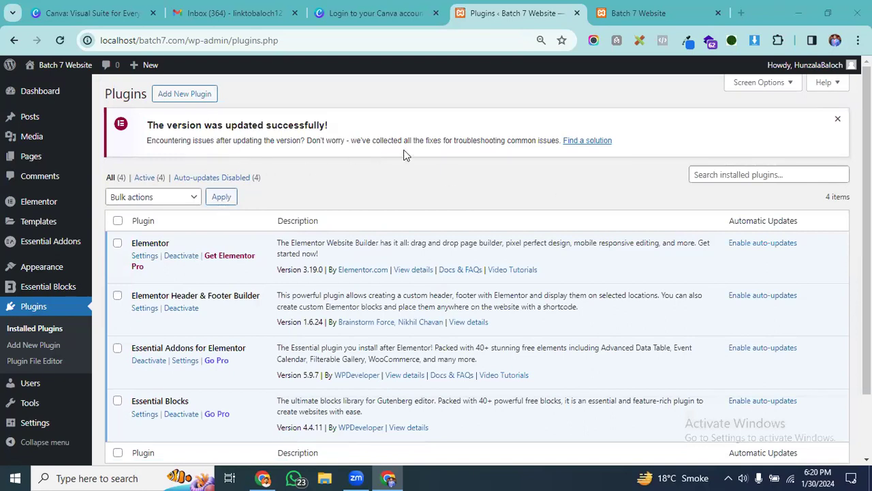
{"action": "scroll", "coordinate": [375, 194], "scroll_direction": "down", "scroll_amount": 2}
{"action": "scroll", "coordinate": [374, 194], "scroll_direction": "up", "scroll_amount": 2}
{"action": "left_click", "coordinate": [184, 94]}
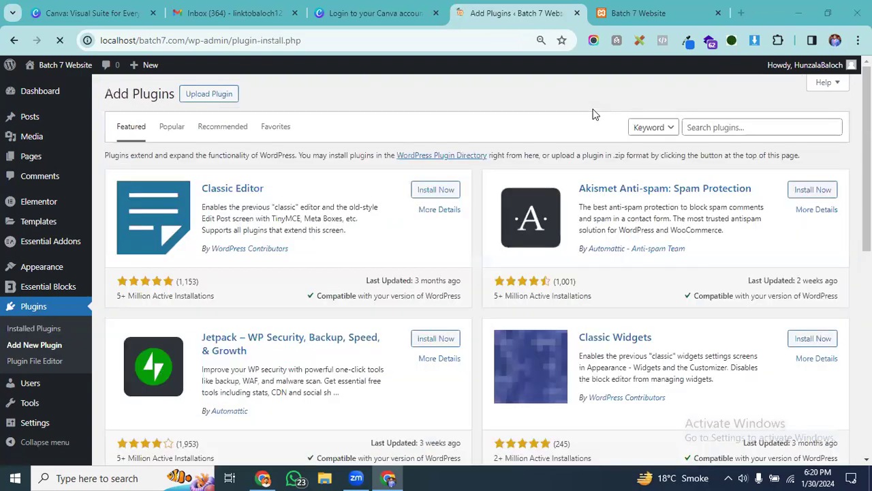
- Search the plugin directory for 'tablepress' and install TablePress – Tables in WordPress
{"action": "left_click", "coordinate": [736, 127]}
{"action": "type", "text": "table"}
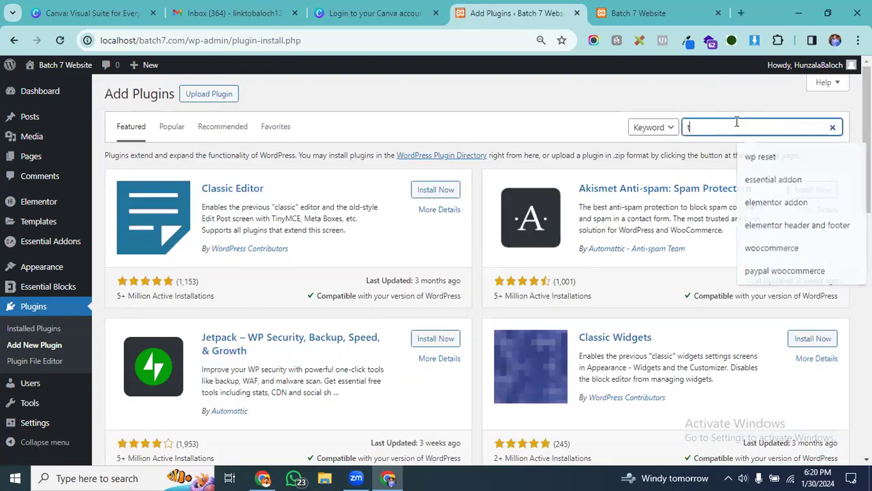
{"action": "type", "text": " press"}
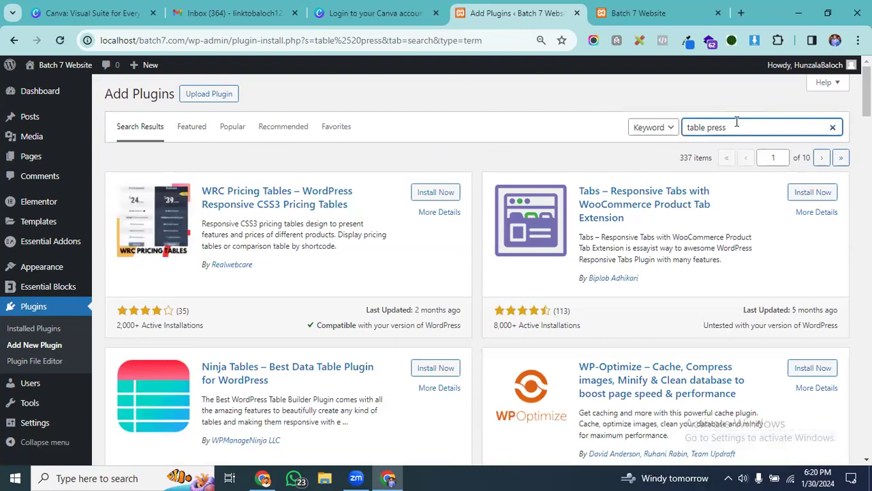
{"action": "key", "text": "Left"}
{"action": "key", "text": "Left"}
{"action": "key", "text": "Left"}
{"action": "key", "text": "Left"}
{"action": "key", "text": "Left"}
{"action": "key", "text": "BackSpace"}
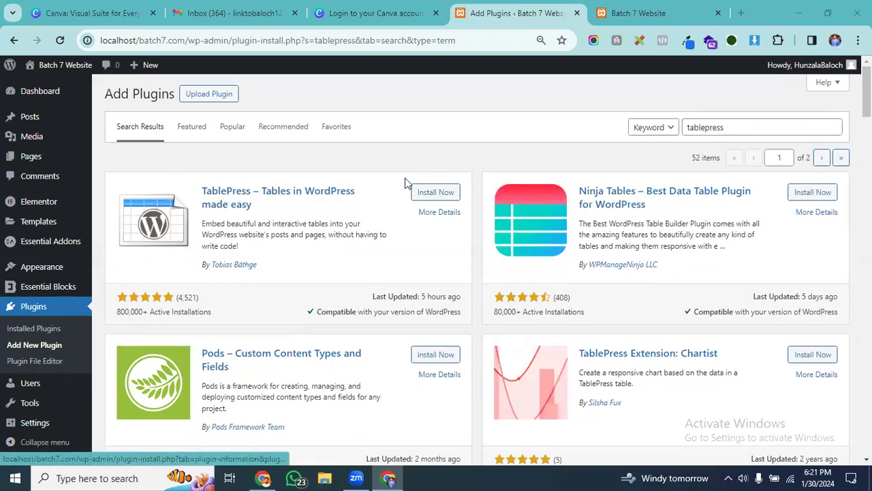
{"action": "left_click", "coordinate": [428, 193]}
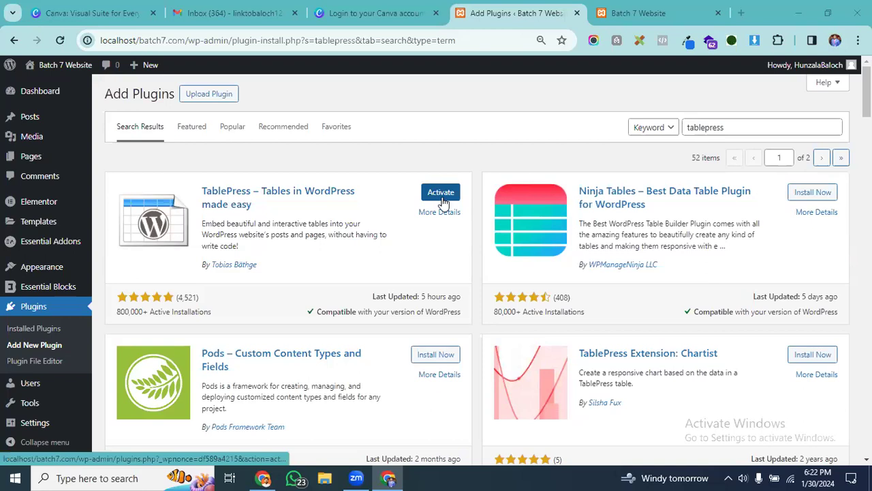
- Activate TablePress and skip its notifications opt-in prompt to reach the empty All Tables page
{"action": "left_click", "coordinate": [442, 196]}
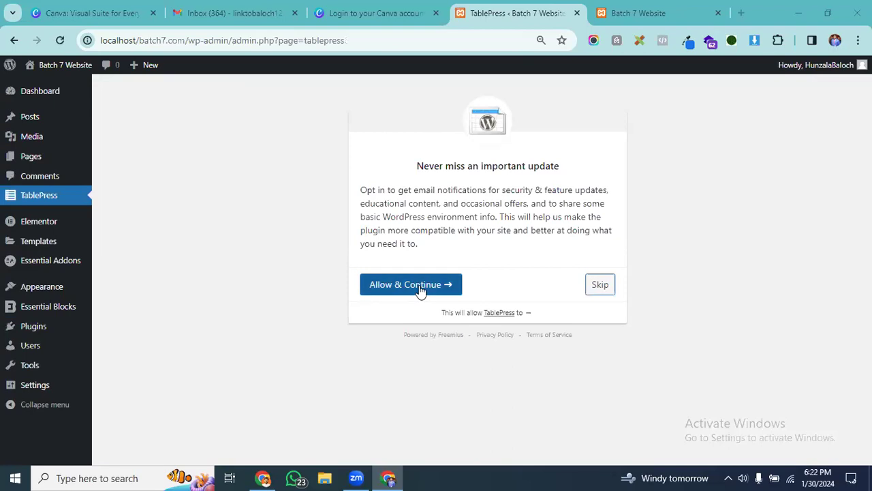
{"action": "left_click", "coordinate": [599, 286]}
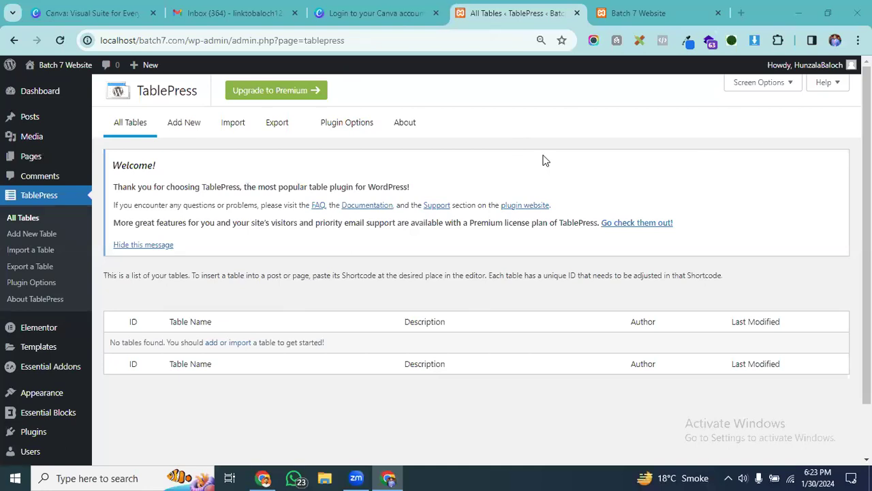
- Start a new TablePress table named 'Testing Table' with 5 rows and 5 columns
{"action": "left_click", "coordinate": [210, 342]}
{"action": "type", "text": "Testing Table"}
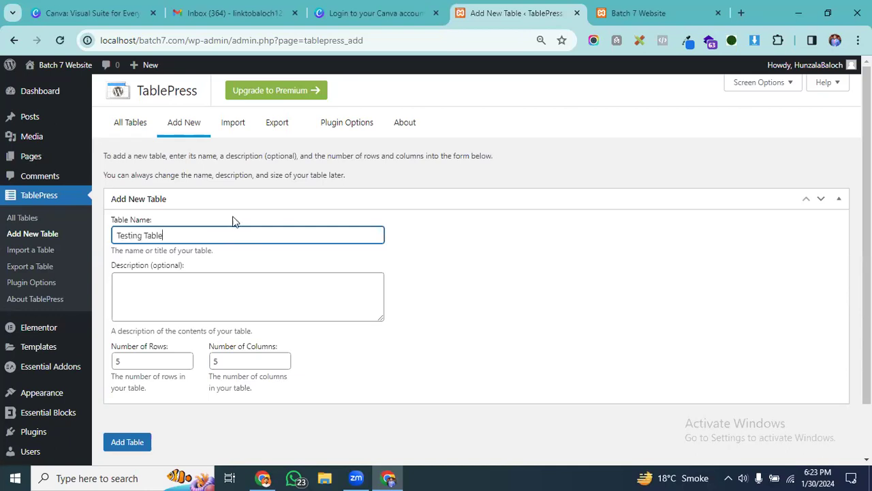
{"action": "scroll", "coordinate": [516, 261], "scroll_direction": "down", "scroll_amount": 1}
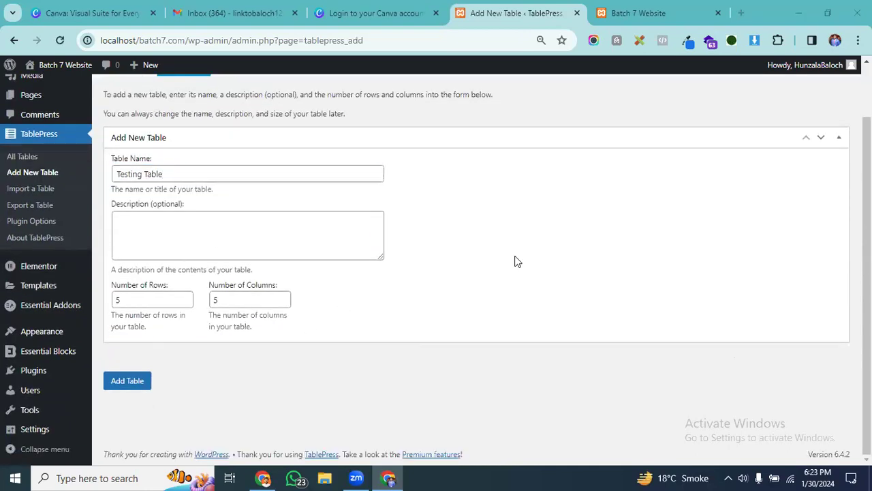
- Create and save 'Testing Table' as TablePress table 1, then start typing localhost/bat in a new tab
{"action": "left_click", "coordinate": [127, 380]}
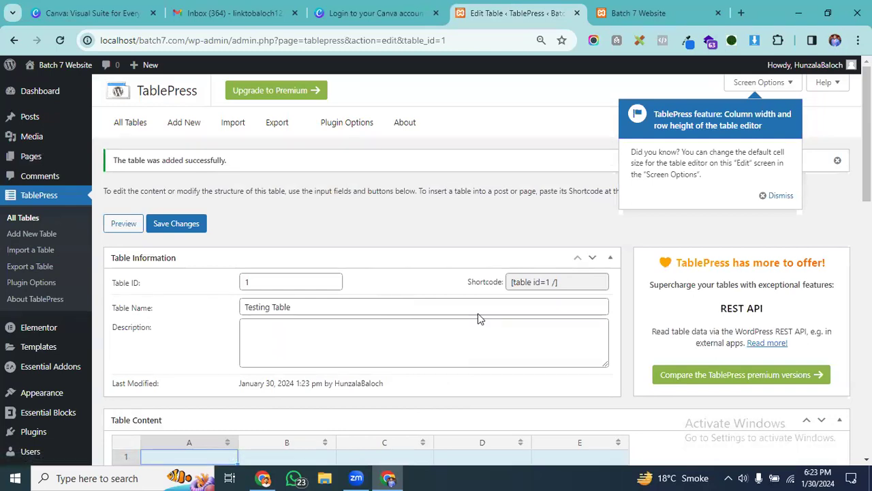
{"action": "left_click", "coordinate": [781, 195]}
{"action": "scroll", "coordinate": [317, 215], "scroll_direction": "down", "scroll_amount": 4}
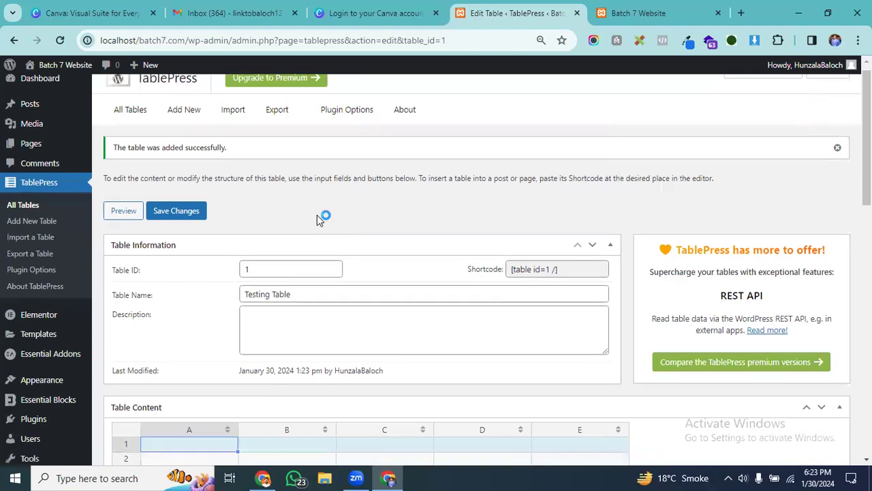
{"action": "scroll", "coordinate": [317, 215], "scroll_direction": "down", "scroll_amount": 3}
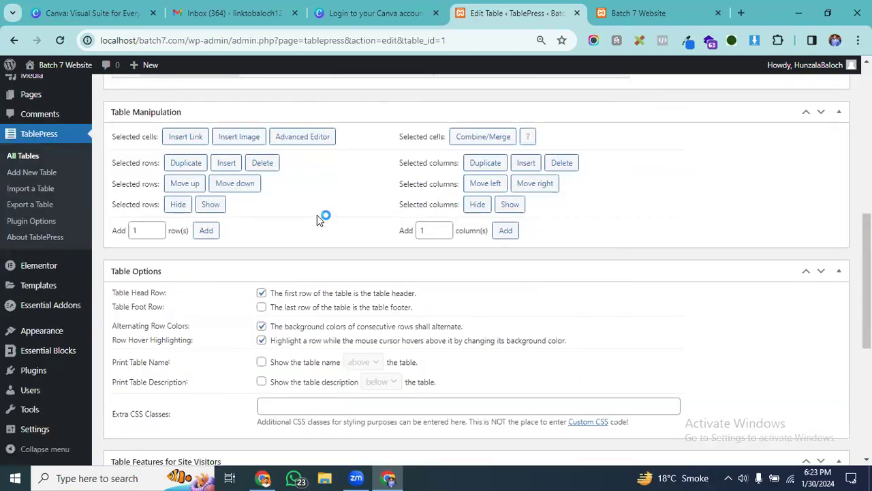
{"action": "scroll", "coordinate": [317, 215], "scroll_direction": "down", "scroll_amount": 4}
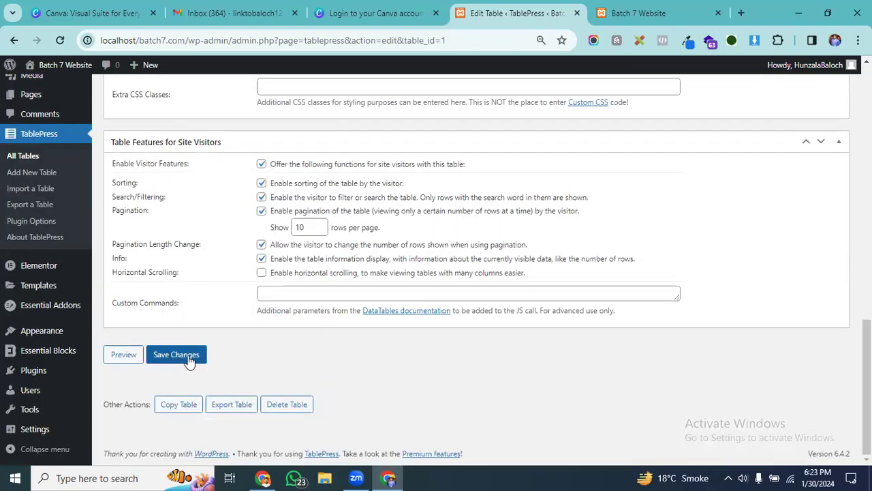
{"action": "key", "text": "ctrl+s"}
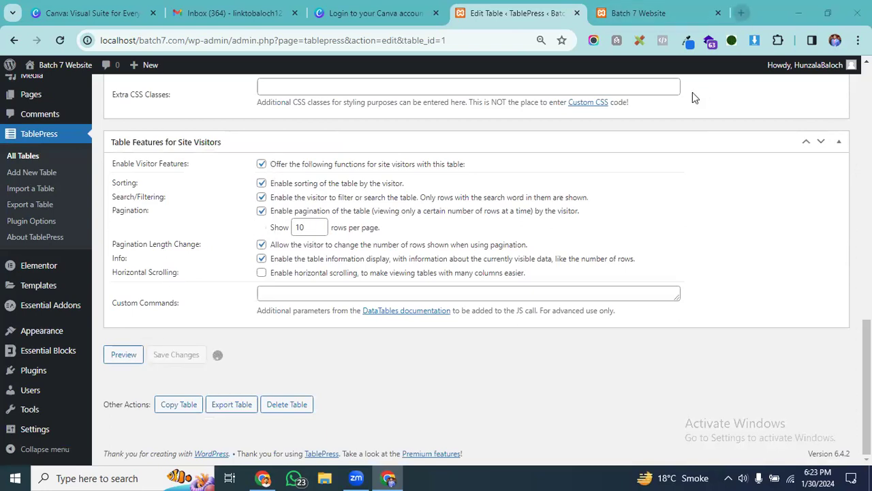
{"action": "key", "text": "ctrl+t"}
{"action": "type", "text": "loca"}
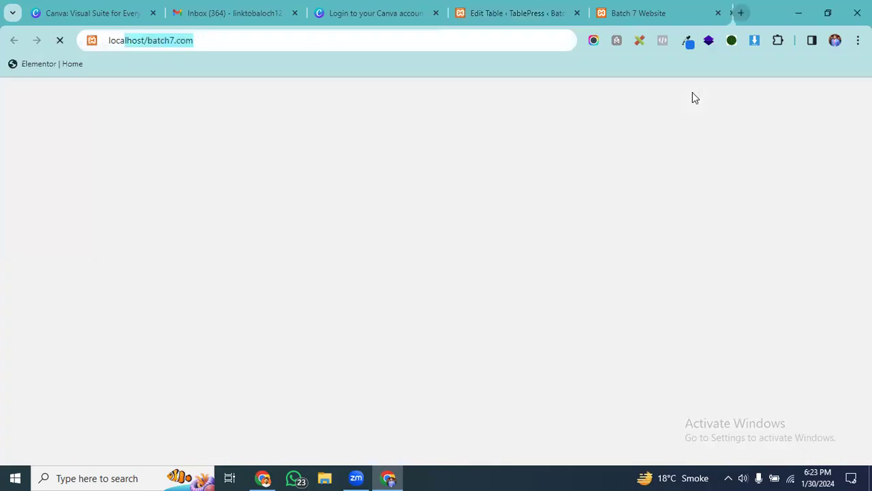
{"action": "type", "text": "lhost/bat"}
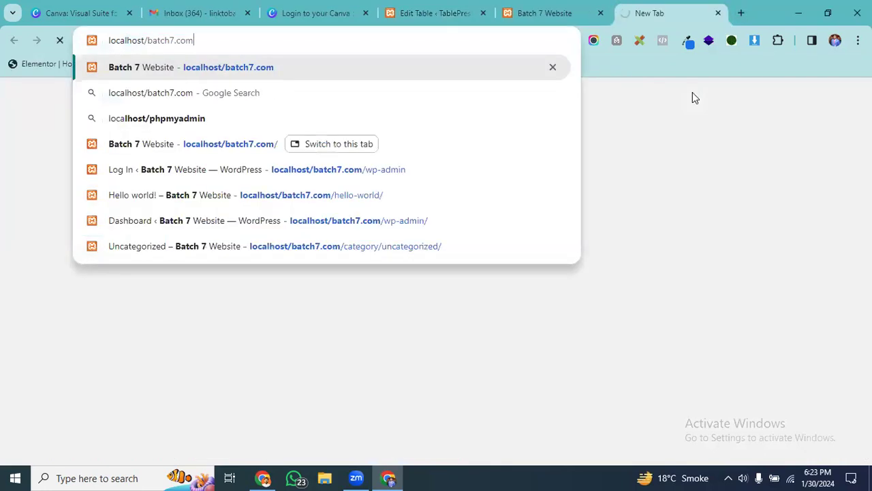
- Correct the new tab's address to localhost/phpmyadmin and load it
{"action": "key", "text": "BackSpace"}
{"action": "key", "text": "BackSpace"}
{"action": "key", "text": "BackSpace"}
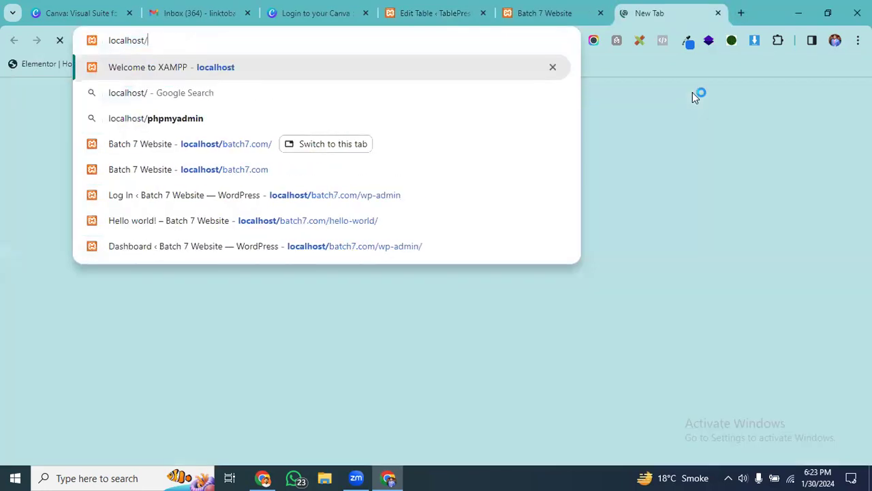
{"action": "type", "text": "phpmyadmin"}
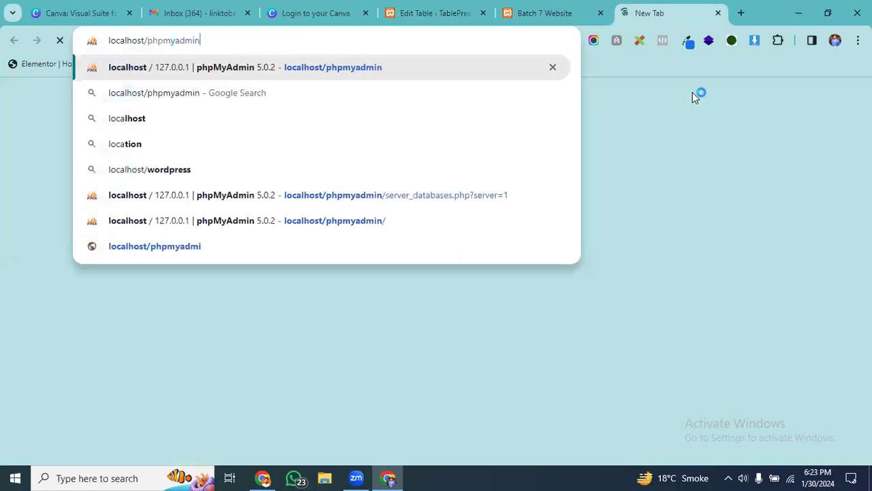
{"action": "key", "text": "Return"}
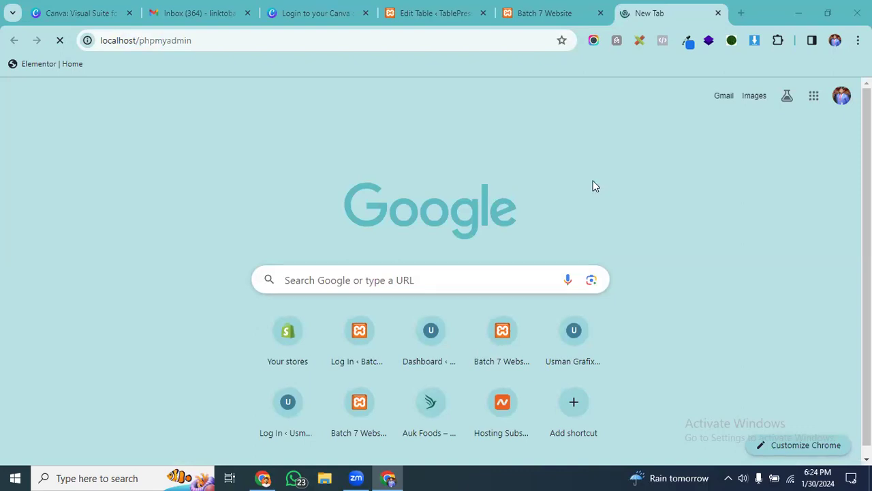
{"action": "left_click", "coordinate": [513, 9]}
- Scroll through the installed plugins, including TablePress, then bring up the phpMyAdmin databases list
{"action": "left_click", "coordinate": [440, 10]}
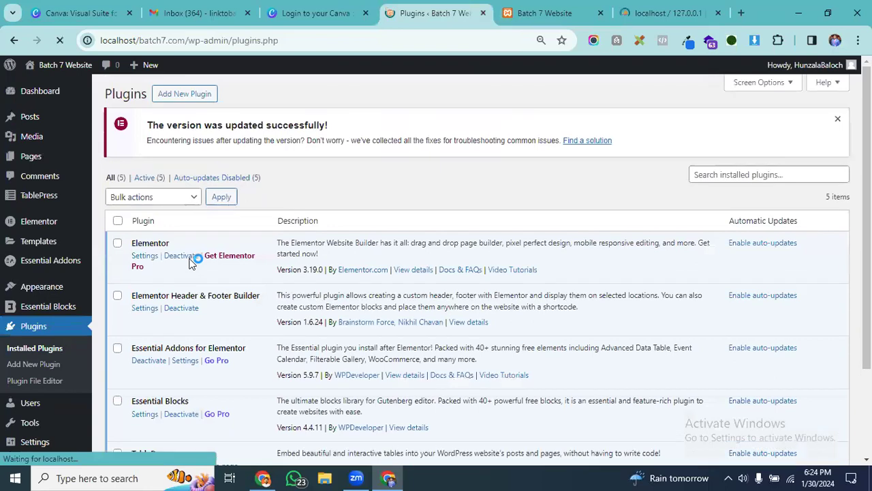
{"action": "scroll", "coordinate": [204, 323], "scroll_direction": "down", "scroll_amount": 3}
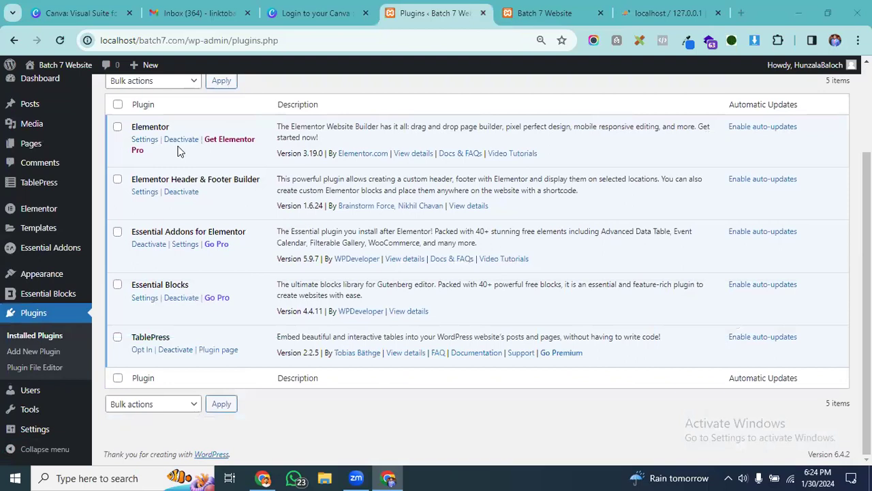
{"action": "left_click", "coordinate": [683, 6]}
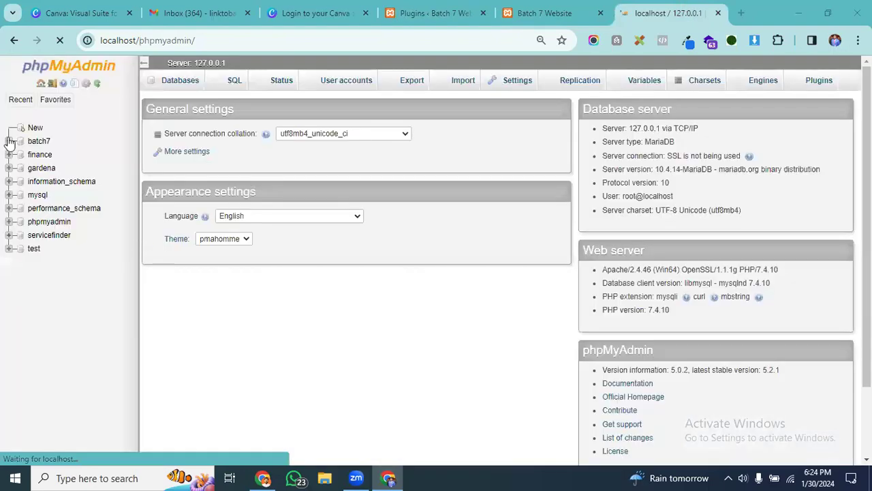
- Expand the batch7 database and browse its wp_eb_form_settings and wp_e_events tables
{"action": "left_click", "coordinate": [10, 141]}
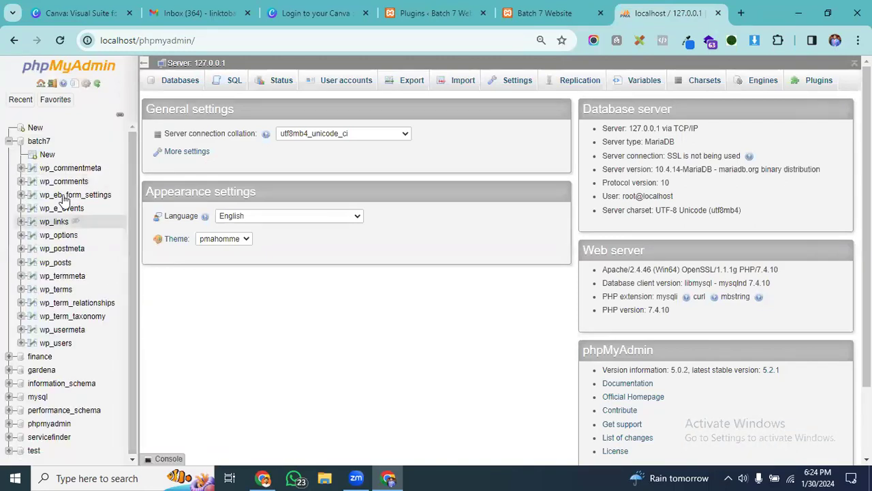
{"action": "left_click", "coordinate": [75, 195]}
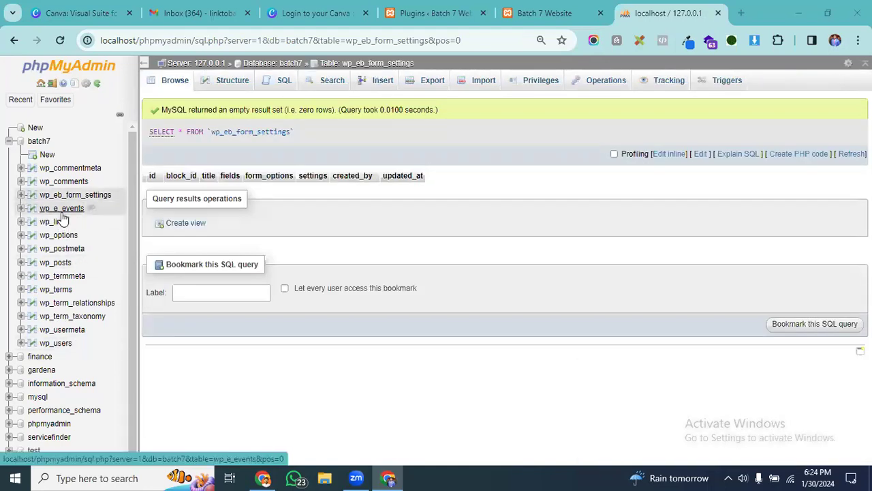
{"action": "left_click", "coordinate": [60, 213]}
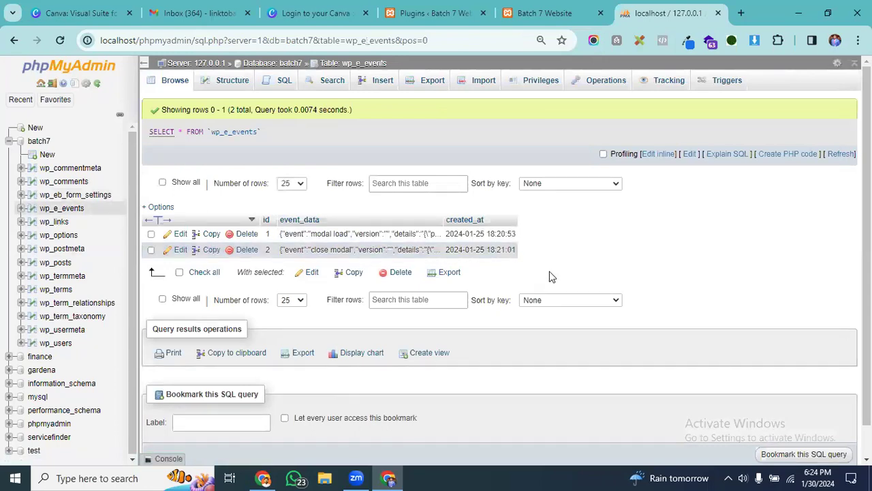
- Glance at the plugins list and front page, recheck wp_eb_form_settings, then return to Plugins
{"action": "left_click", "coordinate": [486, 4]}
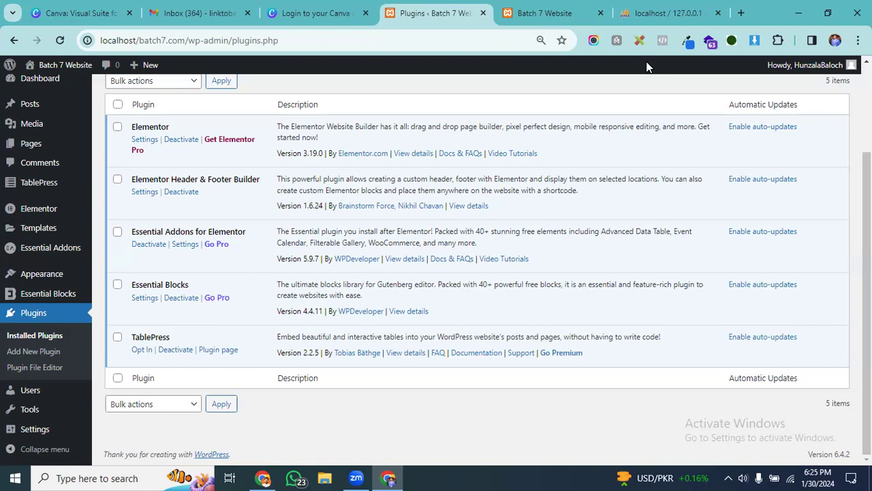
{"action": "left_click", "coordinate": [566, 10]}
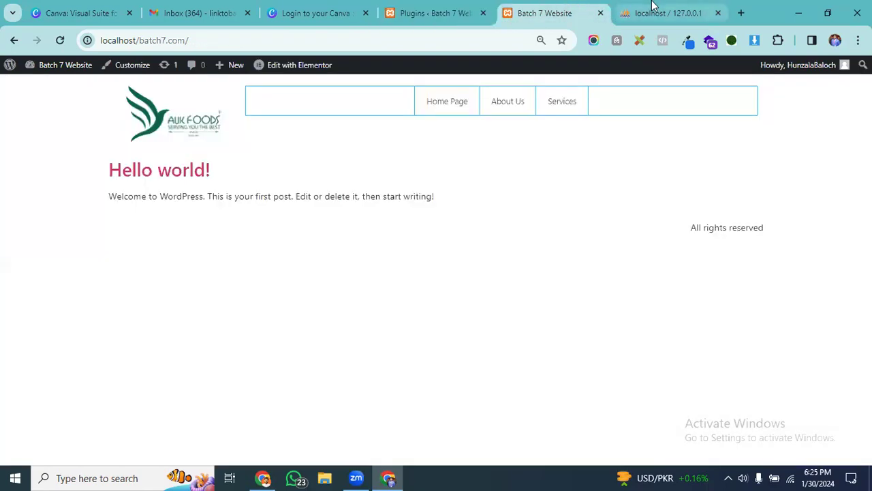
{"action": "left_click", "coordinate": [652, 8]}
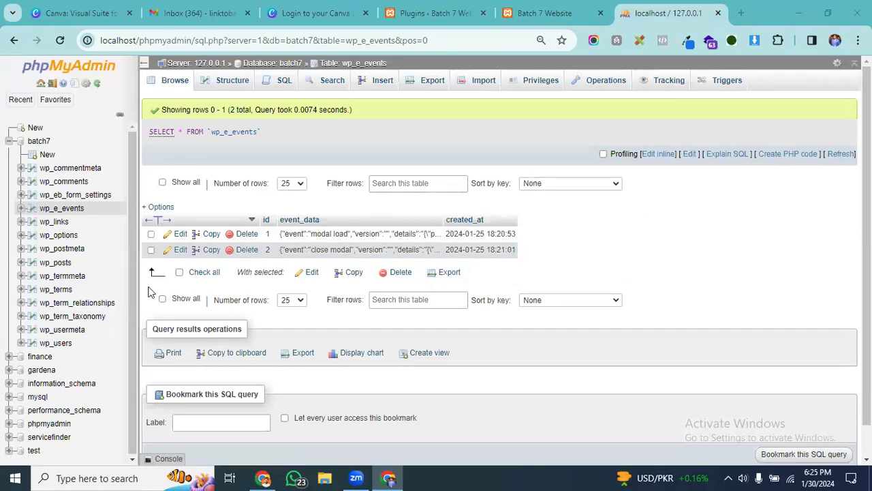
{"action": "left_click", "coordinate": [81, 198]}
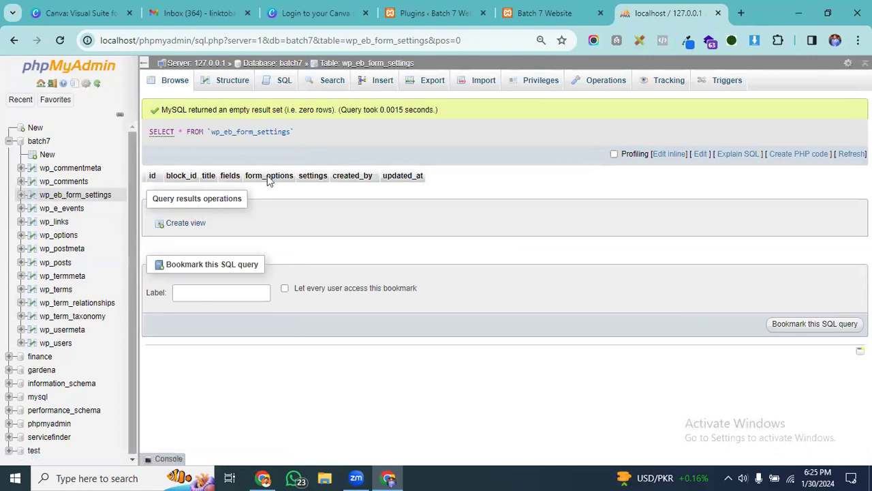
{"action": "left_click", "coordinate": [540, 5]}
{"action": "left_click", "coordinate": [459, 9]}
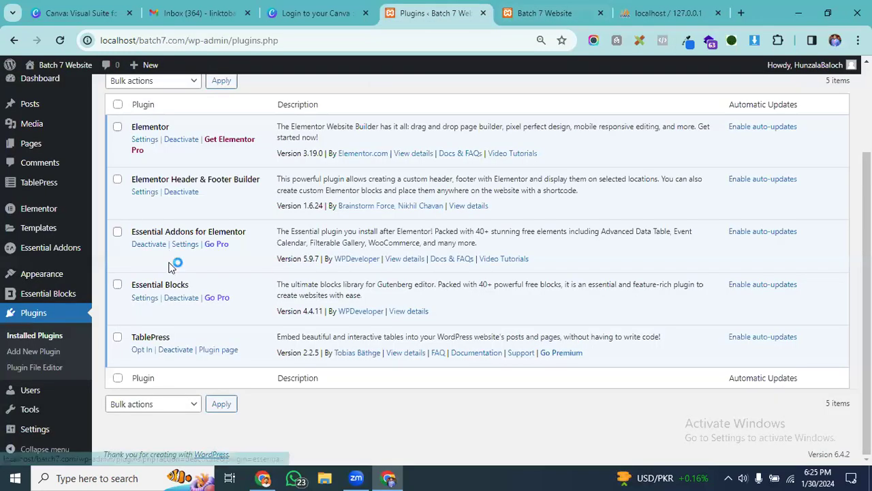
- Deactivate TablePress without giving feedback, then check phpMyAdmin and the Plugins list
{"action": "left_click", "coordinate": [178, 350]}
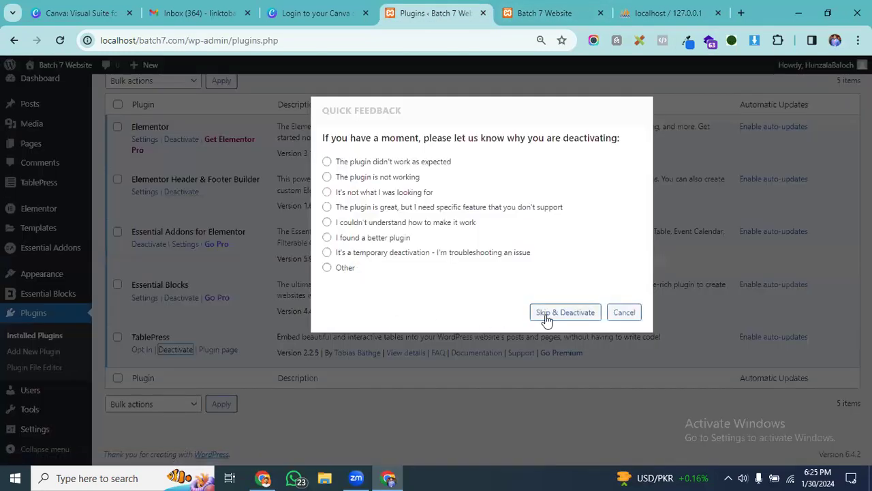
{"action": "left_click", "coordinate": [546, 316]}
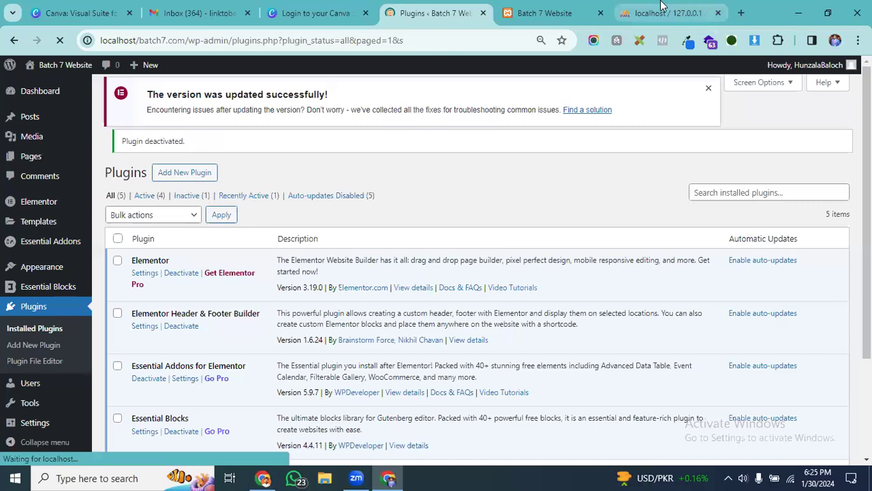
{"action": "left_click", "coordinate": [58, 45]}
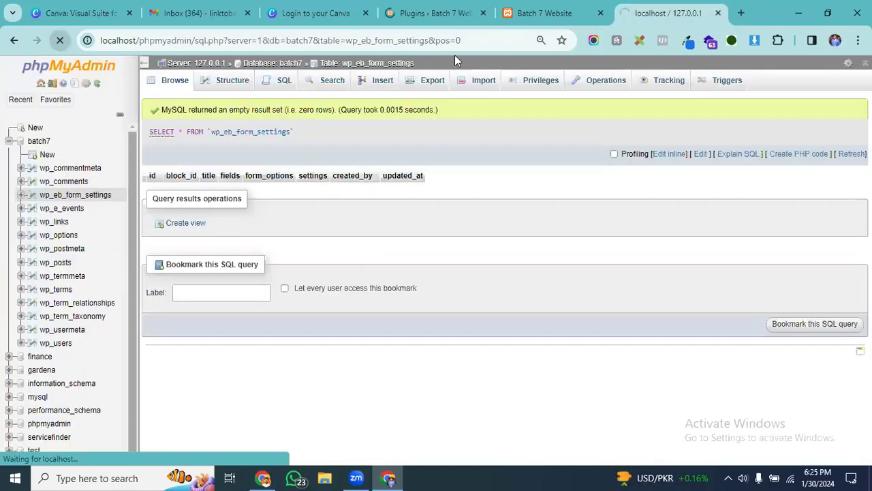
{"action": "left_click", "coordinate": [431, 13]}
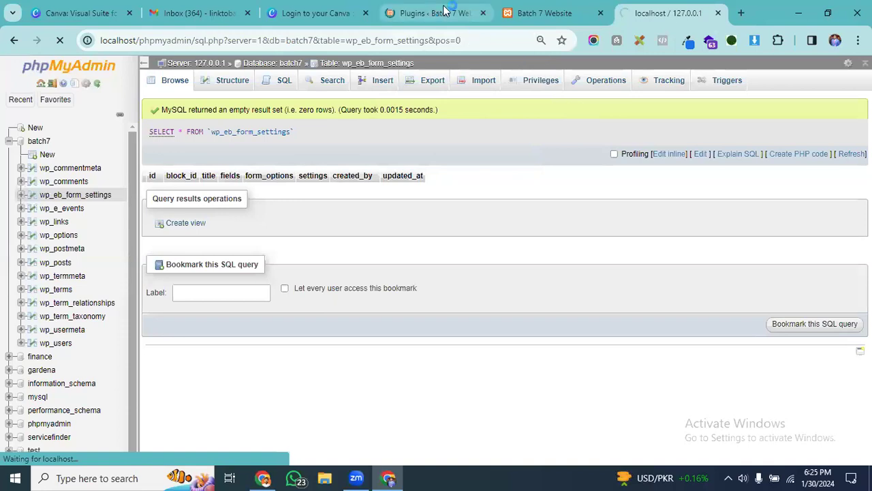
{"action": "scroll", "coordinate": [446, 183], "scroll_direction": "down", "scroll_amount": 3}
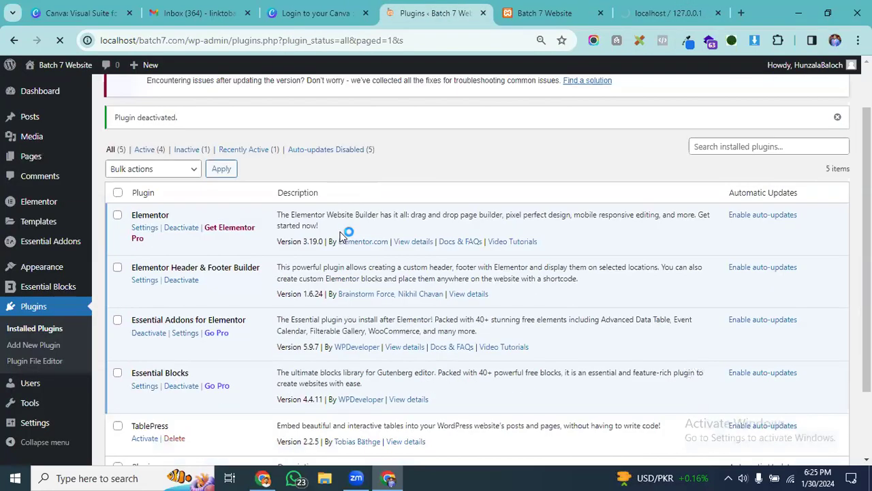
{"action": "scroll", "coordinate": [348, 232], "scroll_direction": "up", "scroll_amount": 3}
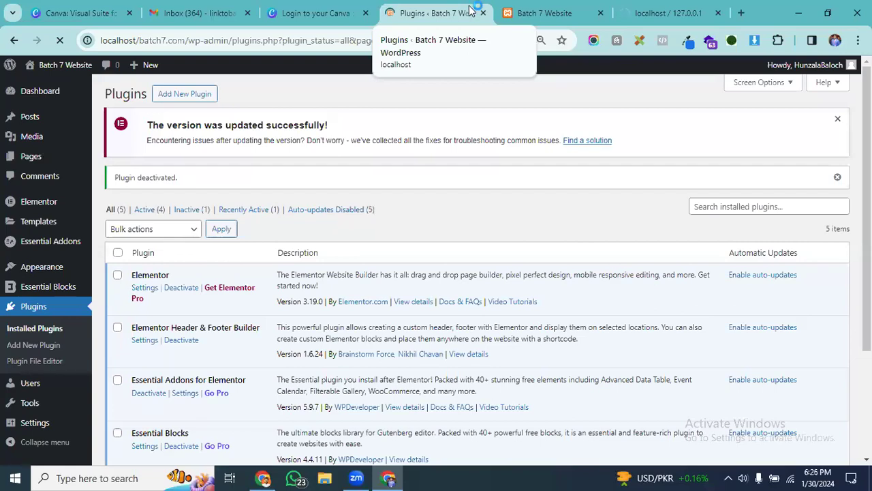
- Delete TablePress and its data, then return to phpMyAdmin's batch7 table list
{"action": "left_click", "coordinate": [641, 6]}
{"action": "left_click", "coordinate": [450, 9]}
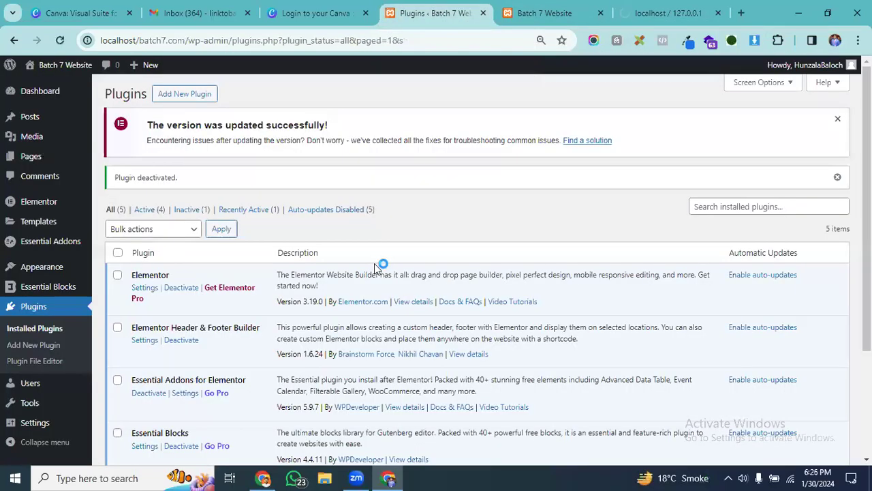
{"action": "scroll", "coordinate": [381, 261], "scroll_direction": "down", "scroll_amount": 3}
{"action": "left_click", "coordinate": [179, 351]}
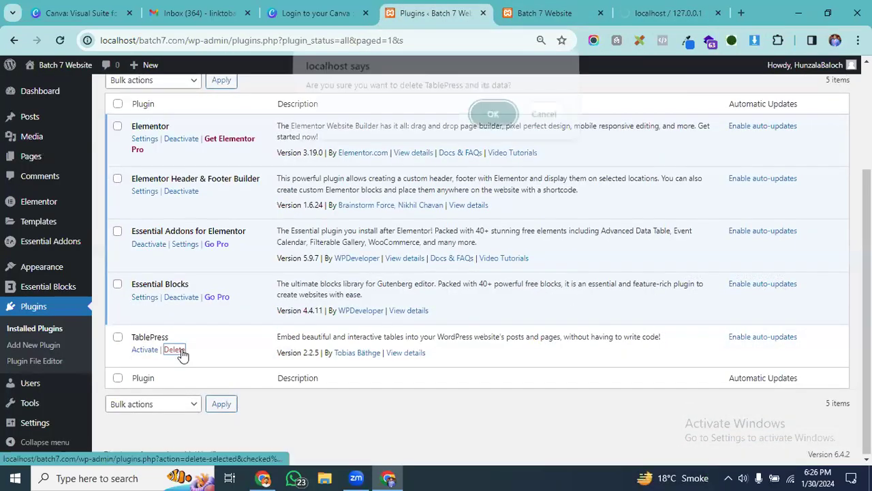
{"action": "left_click", "coordinate": [497, 120]}
{"action": "left_click", "coordinate": [678, 7]}
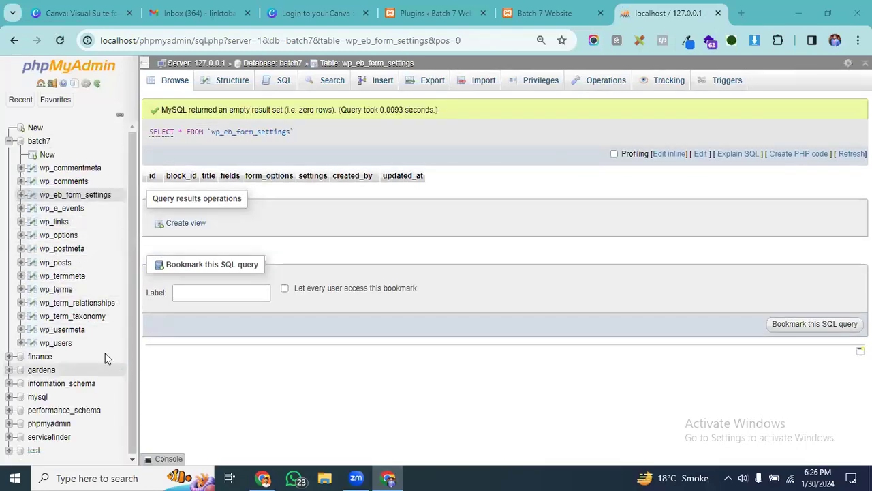
{"action": "left_click", "coordinate": [59, 43]}
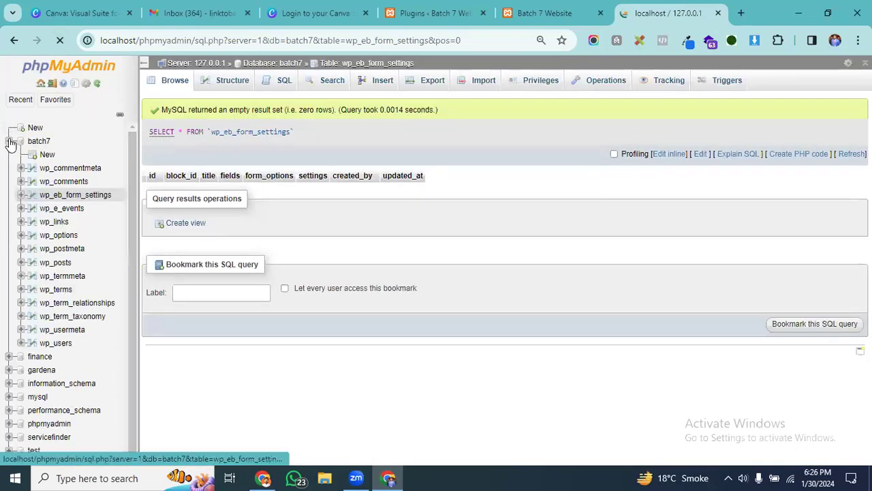
{"action": "left_click", "coordinate": [10, 141]}
{"action": "left_click", "coordinate": [9, 141]}
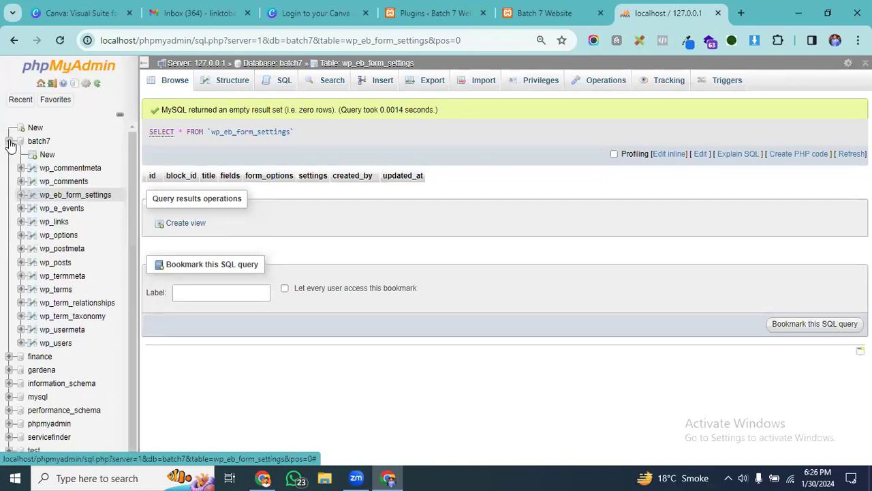
{"action": "left_click", "coordinate": [587, 12]}
{"action": "left_click", "coordinate": [416, 12]}
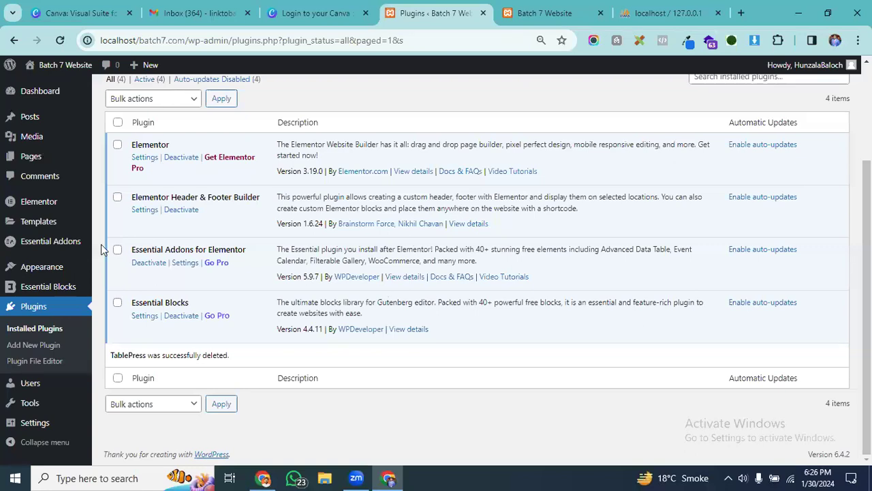
{"action": "left_click", "coordinate": [20, 92]}
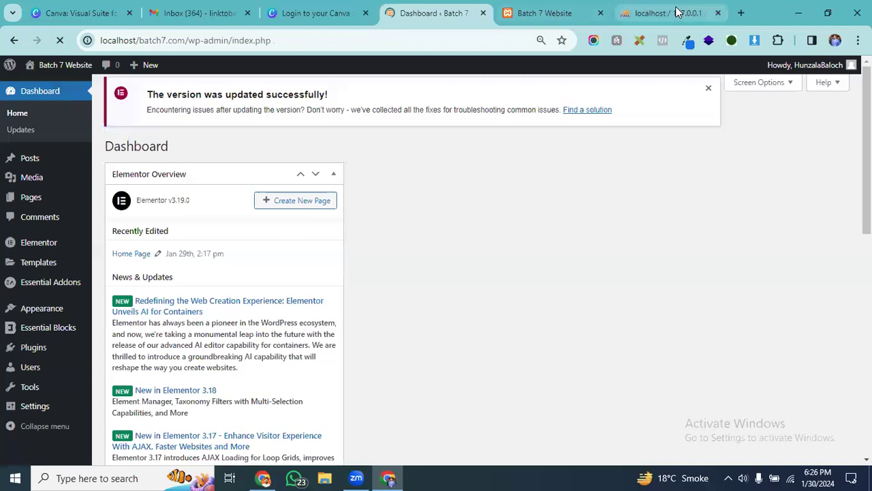
{"action": "left_click", "coordinate": [724, 14]}
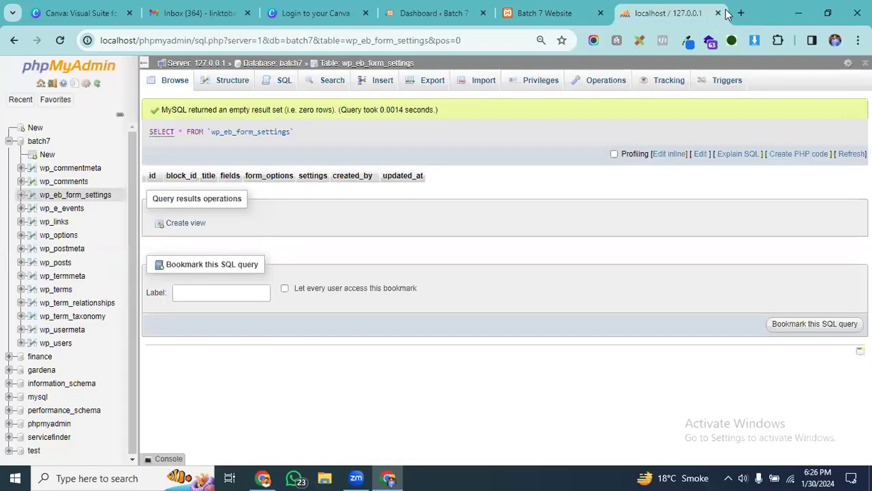
- Close phpMyAdmin and check the live site's header shows the logo, Home Page, About Us and Services
{"action": "left_click", "coordinate": [718, 13]}
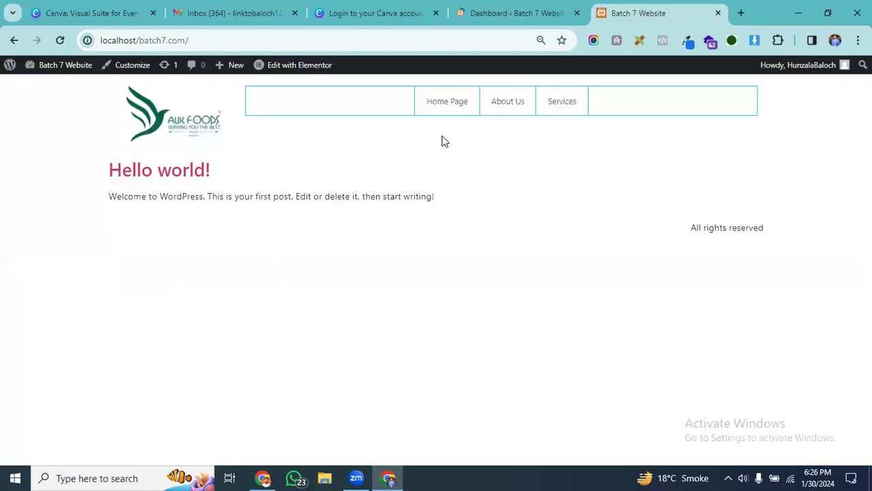
{"action": "key", "text": "ctrl+Page_Up"}
{"action": "left_click", "coordinate": [31, 234]}
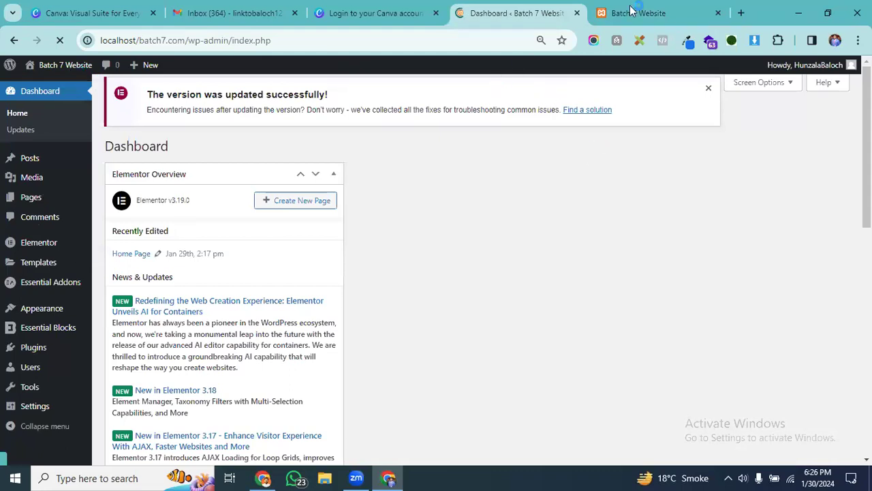
{"action": "key", "text": "ctrl+Page_Down"}
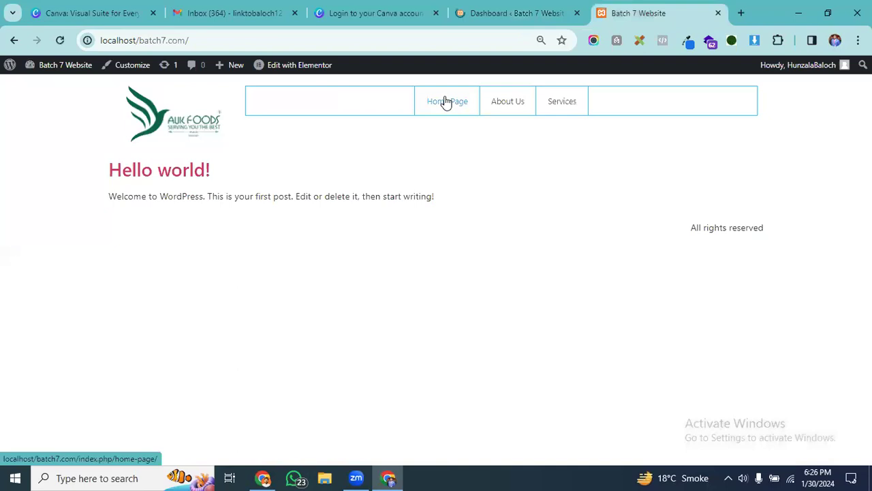
{"action": "left_click", "coordinate": [512, 11]}
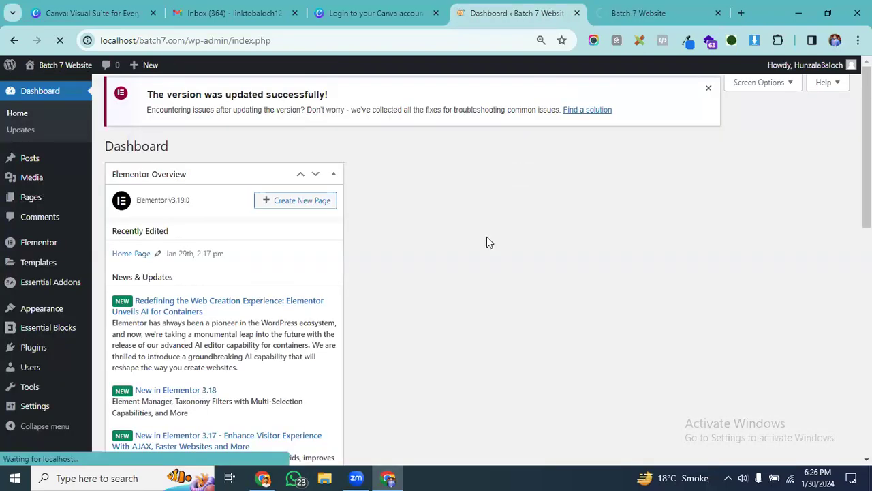
{"action": "left_click", "coordinate": [628, 7]}
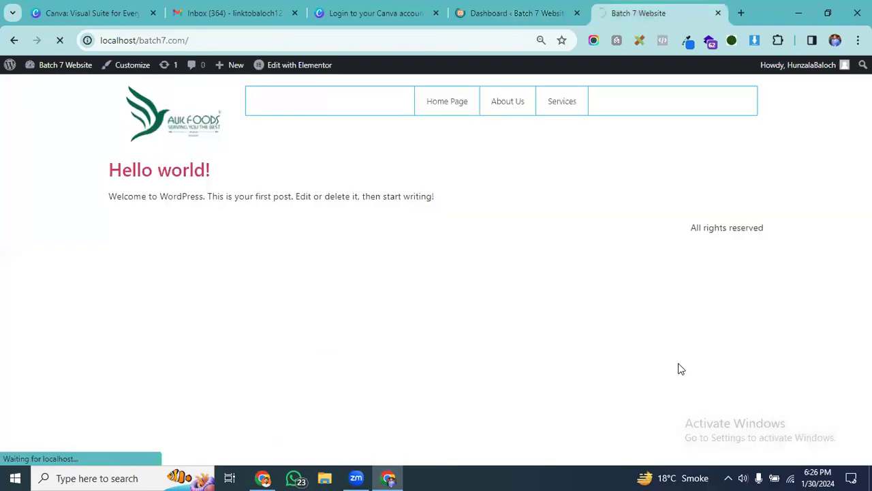
{"action": "left_click", "coordinate": [534, 7]}
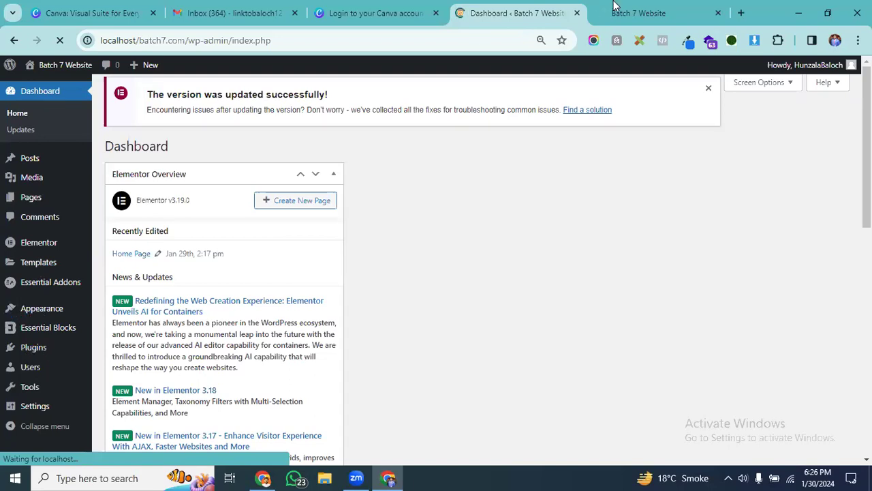
{"action": "left_click", "coordinate": [647, 13]}
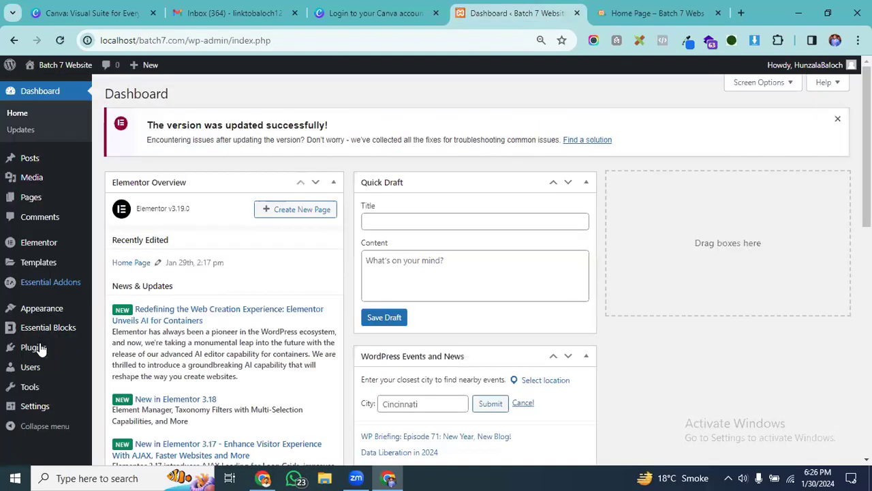
- Deactivate and delete the Elementor Header & Footer Builder plugin, leaving 3 plugins
{"action": "left_click", "coordinate": [654, 12]}
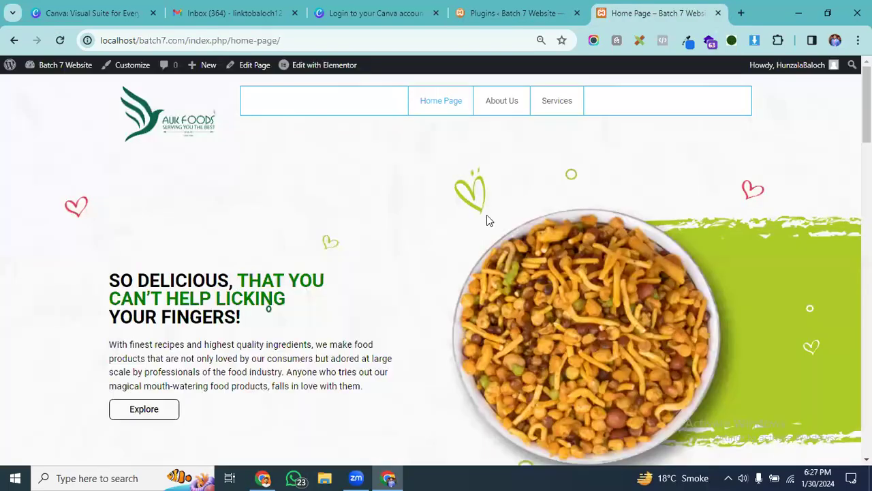
{"action": "scroll", "coordinate": [419, 150], "scroll_direction": "down", "scroll_amount": 5}
{"action": "left_click", "coordinate": [562, 13]}
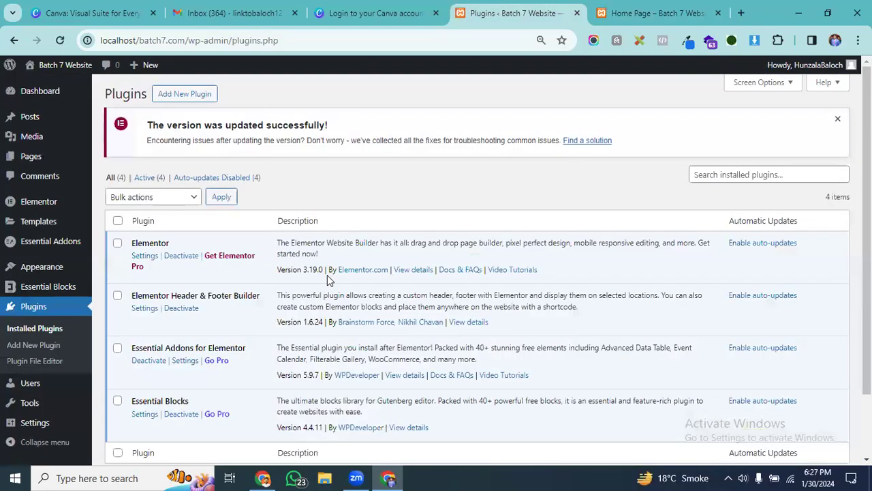
{"action": "scroll", "coordinate": [327, 275], "scroll_direction": "down", "scroll_amount": 2}
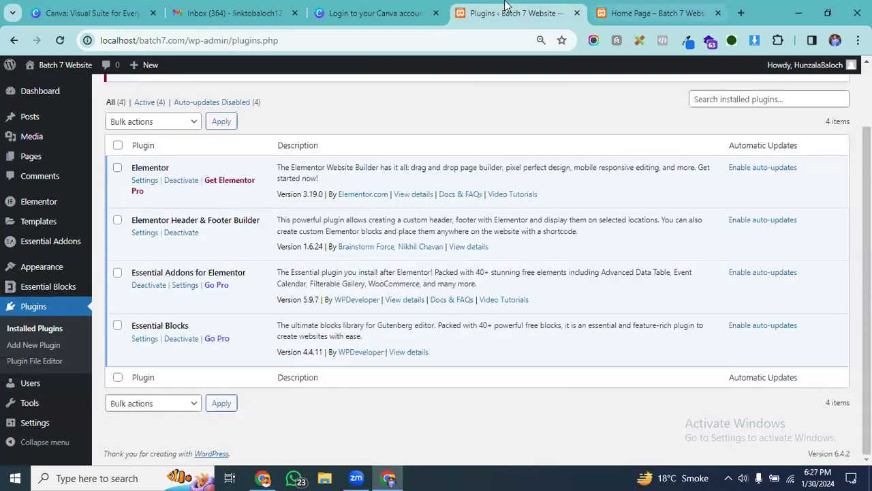
{"action": "left_click", "coordinate": [187, 234]}
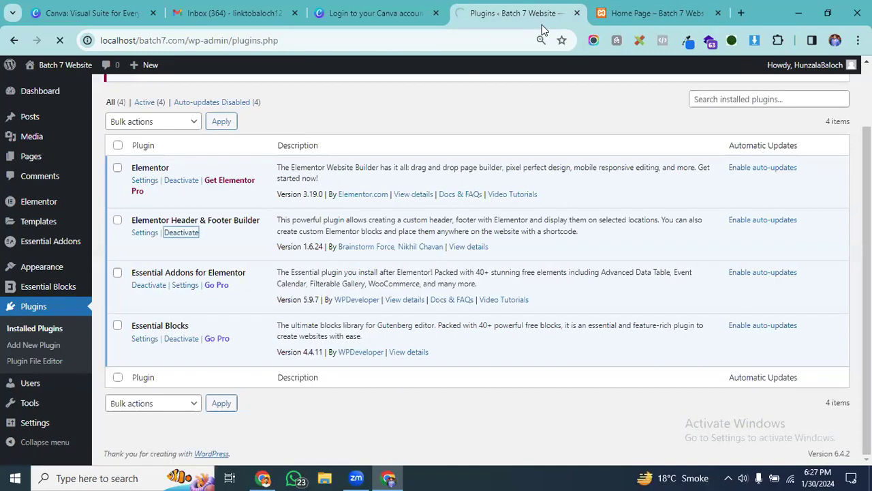
{"action": "scroll", "coordinate": [225, 288], "scroll_direction": "down", "scroll_amount": 3}
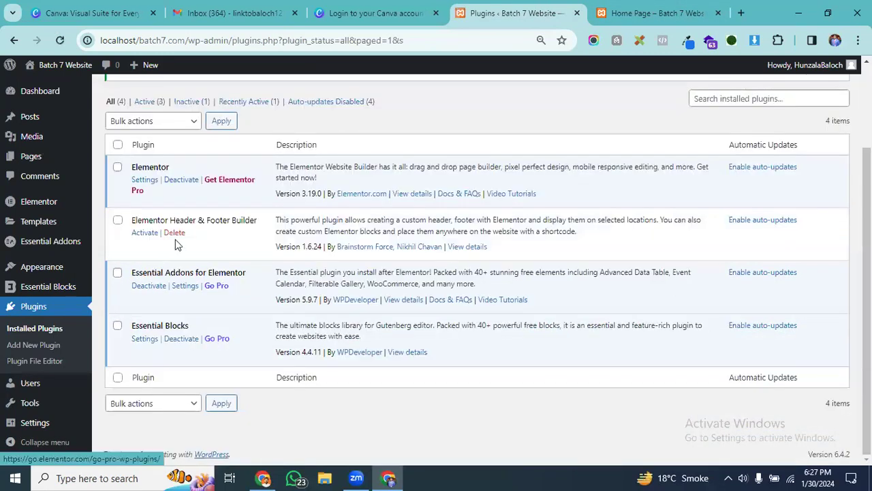
{"action": "left_click", "coordinate": [181, 234]}
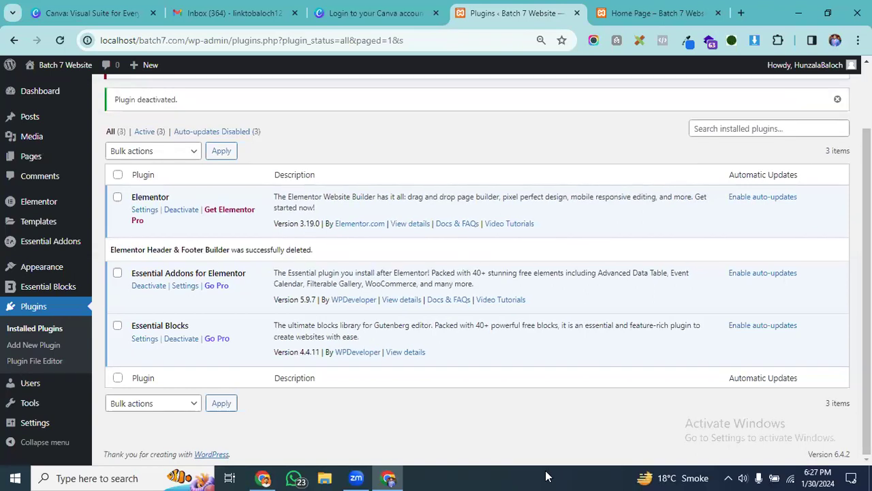
- Go to the Add Plugins page
{"action": "scroll", "coordinate": [242, 236], "scroll_direction": "up", "scroll_amount": 2}
{"action": "left_click", "coordinate": [191, 95]}
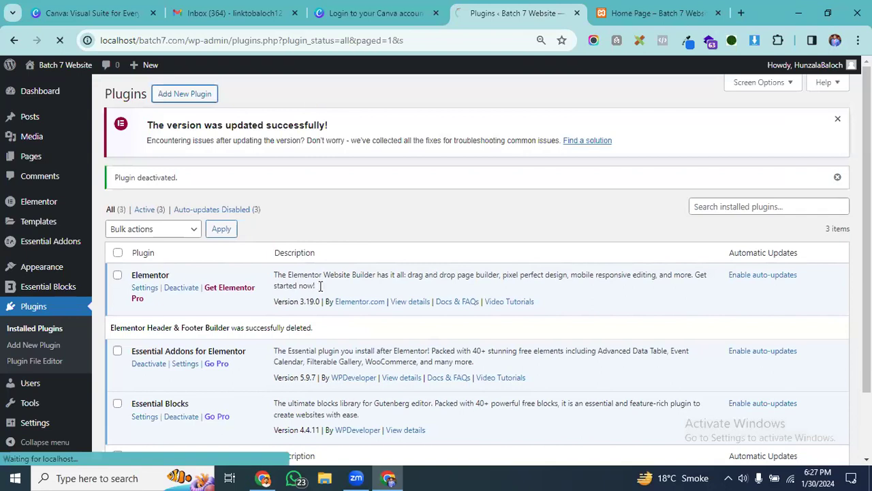
{"action": "scroll", "coordinate": [319, 285], "scroll_direction": "down", "scroll_amount": 2}
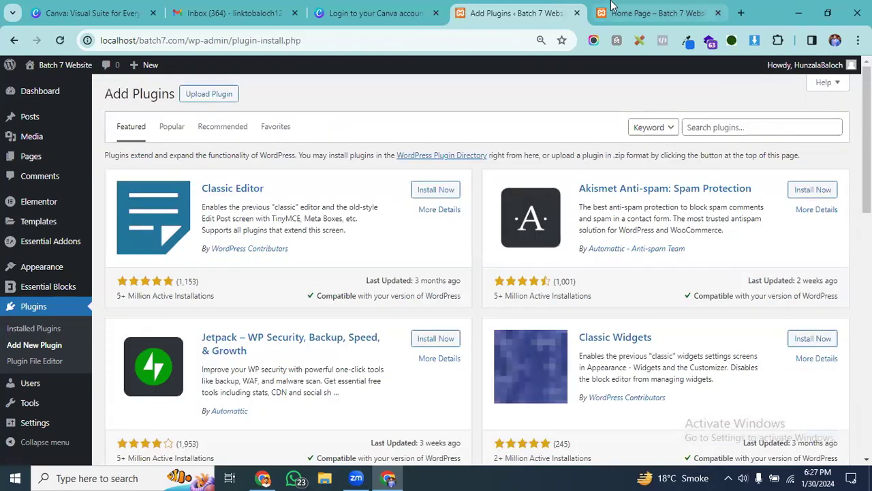
{"action": "left_click", "coordinate": [658, 13]}
- Upload elementor-pro.zip through Upload Plugin and install it
{"action": "left_click", "coordinate": [516, 13]}
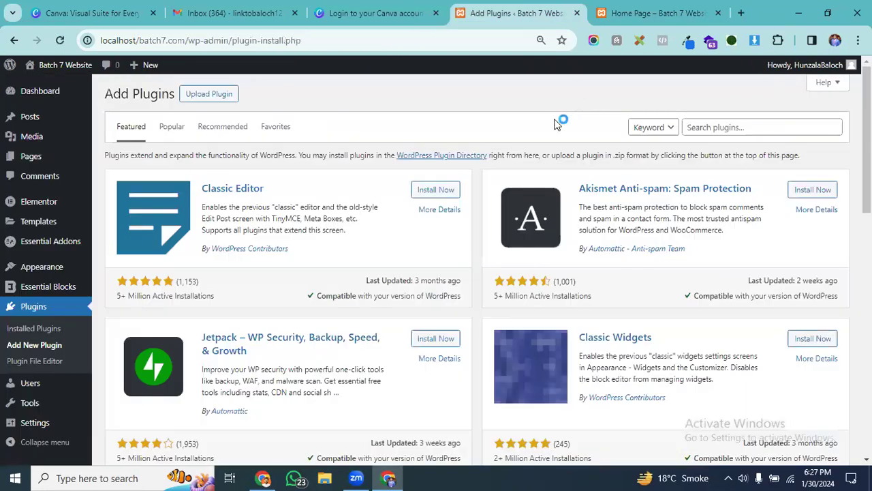
{"action": "left_click", "coordinate": [626, 11]}
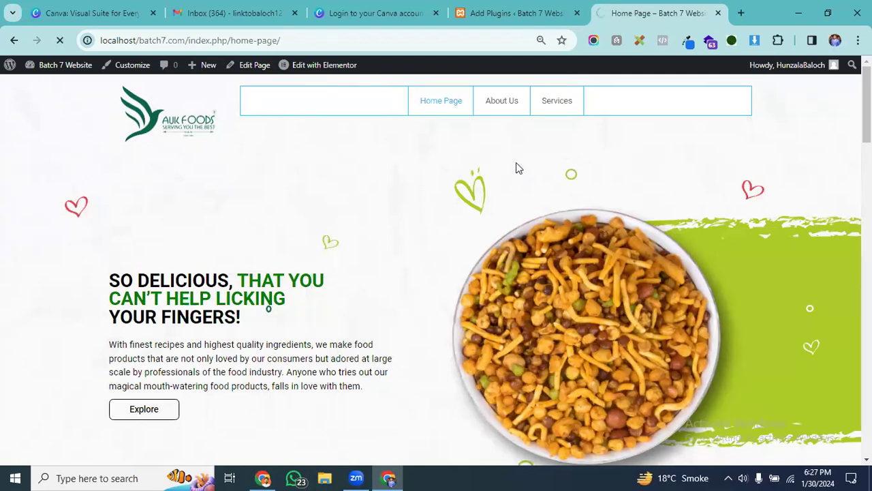
{"action": "left_click", "coordinate": [507, 8]}
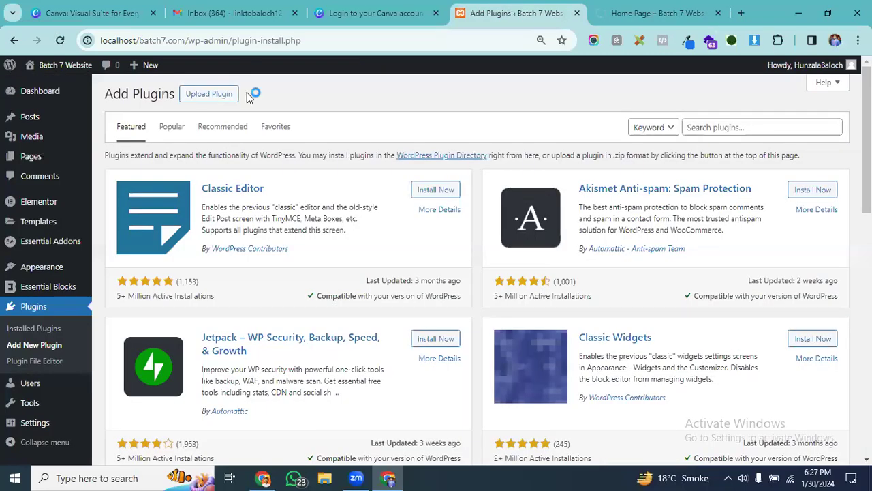
{"action": "left_click", "coordinate": [209, 93]}
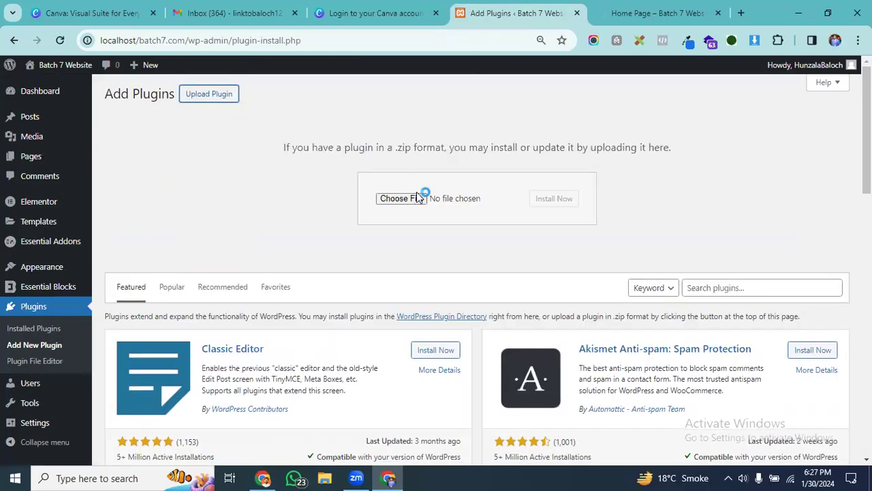
{"action": "left_click", "coordinate": [406, 197]}
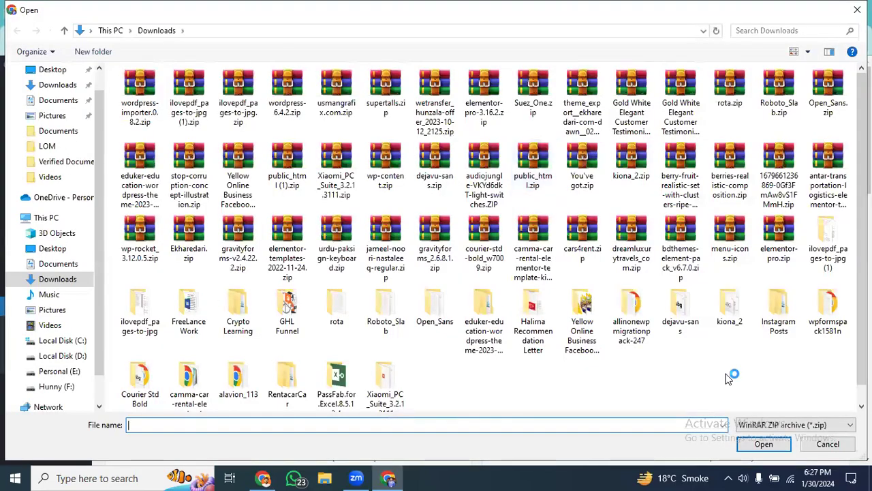
{"action": "left_click", "coordinate": [784, 239]}
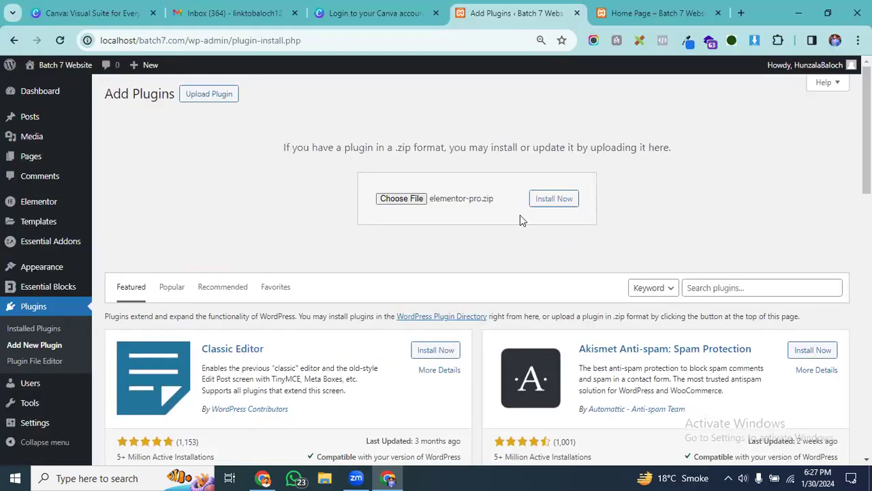
{"action": "key", "text": "Tab"}
{"action": "key", "text": "Return"}
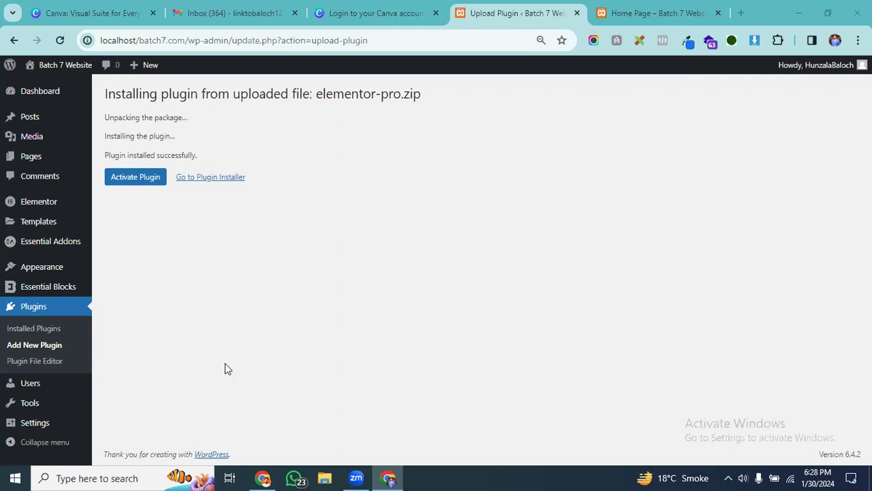
- Activate Elementor Pro 3.8.0 and review the plugins list, now with four active plugins
{"action": "left_click", "coordinate": [155, 181]}
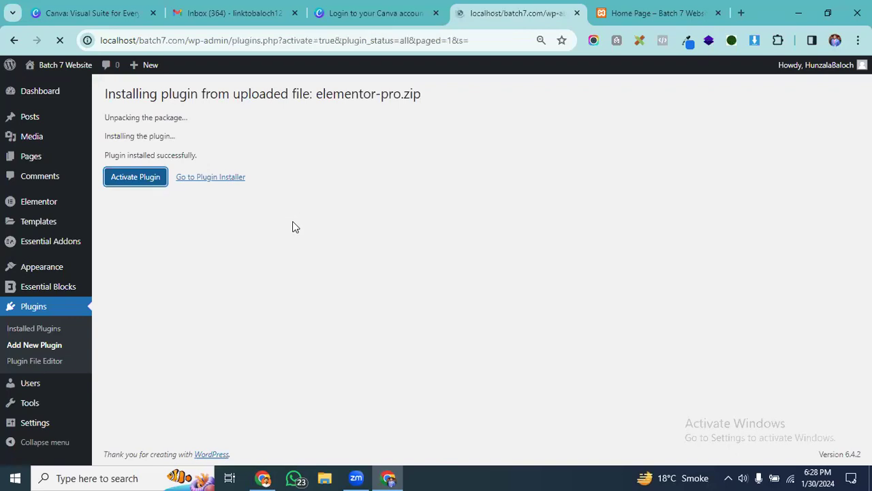
{"action": "scroll", "coordinate": [300, 261], "scroll_direction": "down", "scroll_amount": 3}
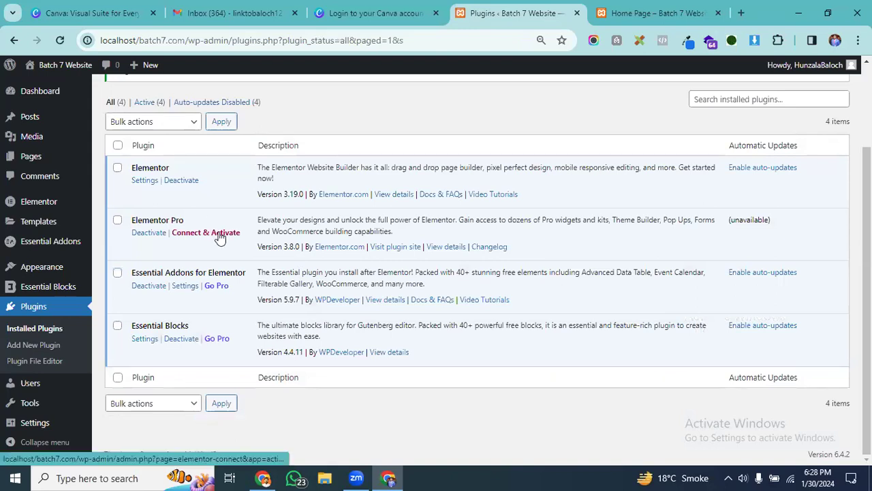
{"action": "left_click_drag", "start_coordinate": [740, 221], "coordinate": [751, 220]}
{"action": "left_click", "coordinate": [772, 246]}
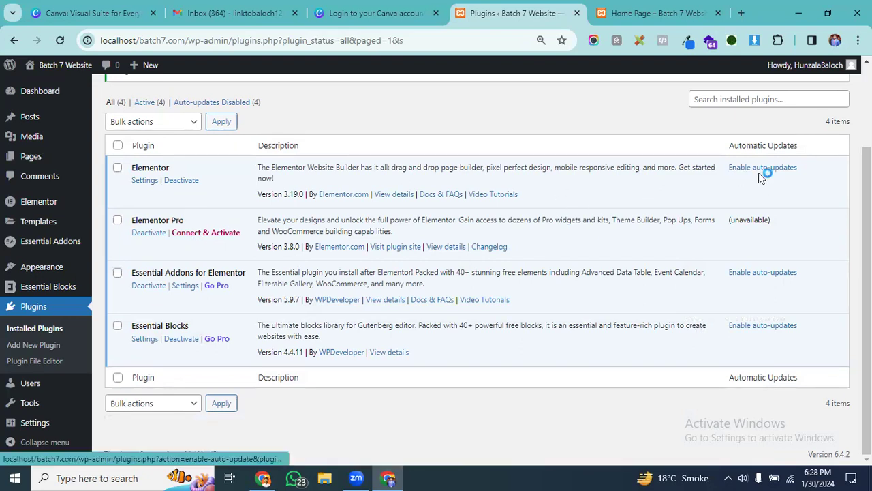
{"action": "left_click_drag", "start_coordinate": [734, 218], "coordinate": [802, 212]}
{"action": "left_click", "coordinate": [545, 235]}
{"action": "scroll", "coordinate": [523, 217], "scroll_direction": "up", "scroll_amount": 3}
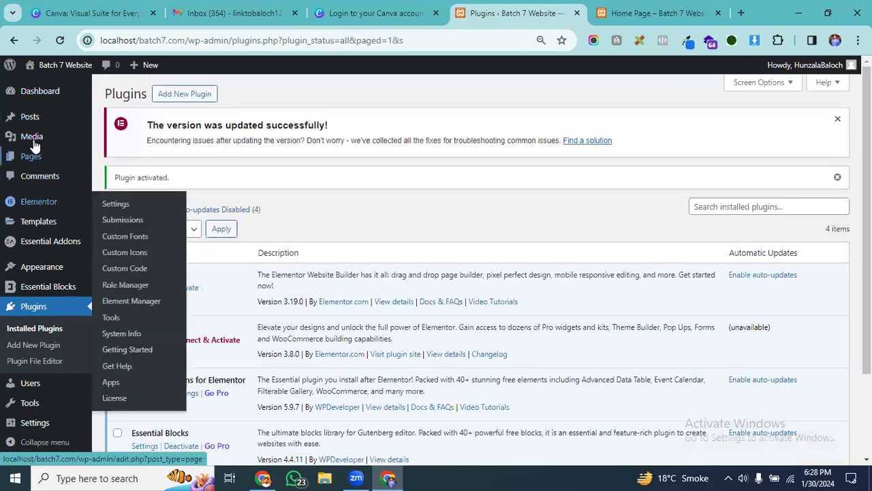
{"action": "left_click", "coordinate": [633, 12]}
- Open the Home Page in Elementor's editor in a new tab beside the Home Page tab
{"action": "middle_click", "coordinate": [311, 69]}
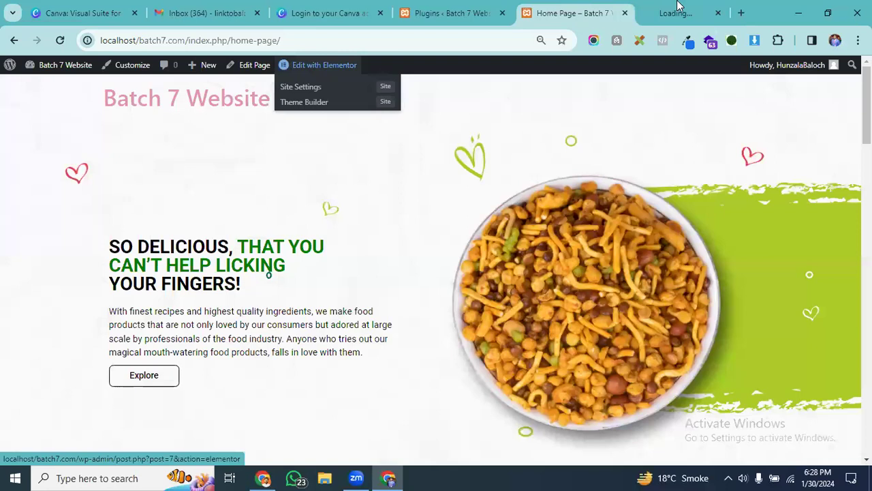
{"action": "left_click_drag", "start_coordinate": [671, 10], "coordinate": [598, 6]}
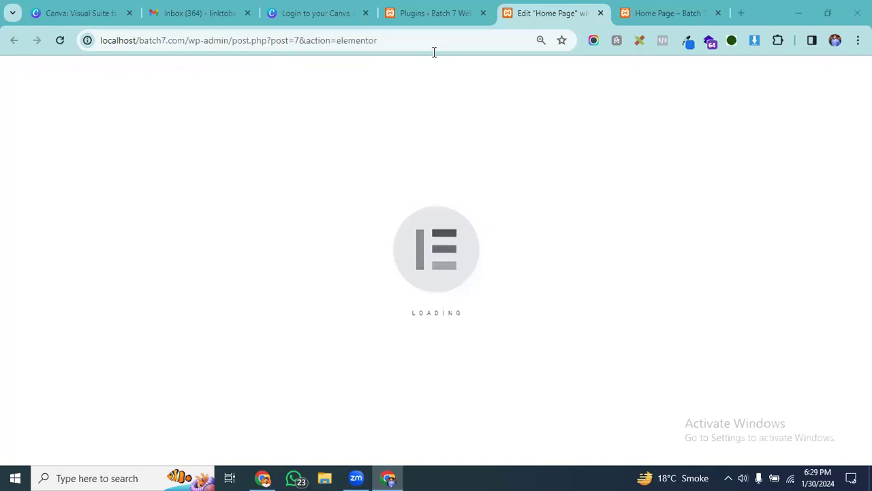
{"action": "left_click", "coordinate": [437, 12]}
{"action": "left_click", "coordinate": [530, 9]}
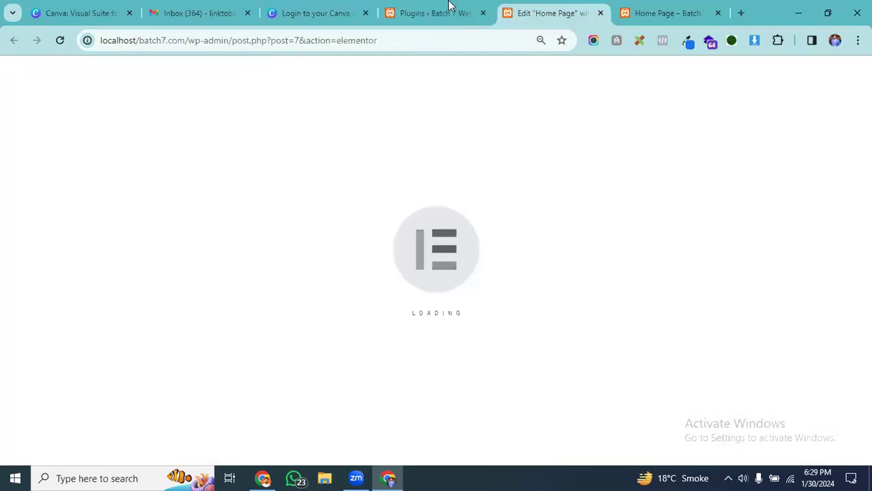
- Glance at the installed plugins, then scroll Elementor's widget panel with its locked Pro widgets
{"action": "left_click", "coordinate": [437, 12]}
{"action": "scroll", "coordinate": [194, 264], "scroll_direction": "down", "scroll_amount": 2}
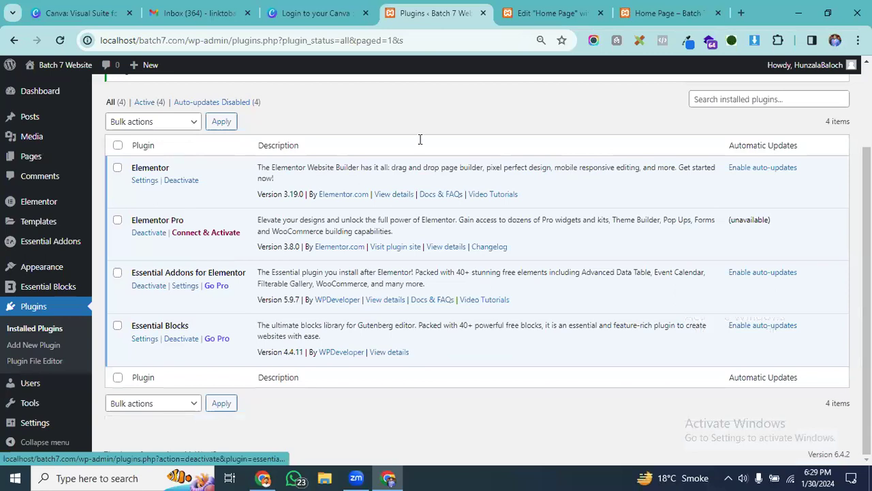
{"action": "key", "text": "ctrl+Tab"}
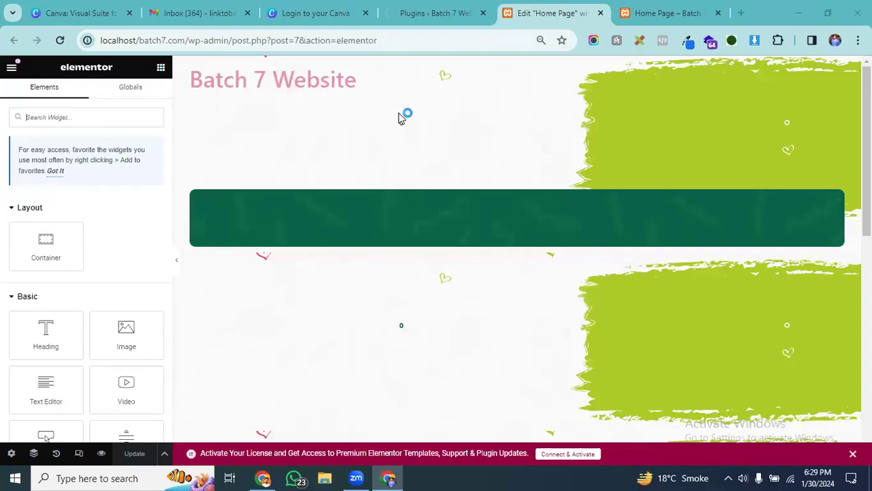
{"action": "scroll", "coordinate": [209, 204], "scroll_direction": "down", "scroll_amount": 5}
{"action": "scroll", "coordinate": [88, 225], "scroll_direction": "down", "scroll_amount": 4}
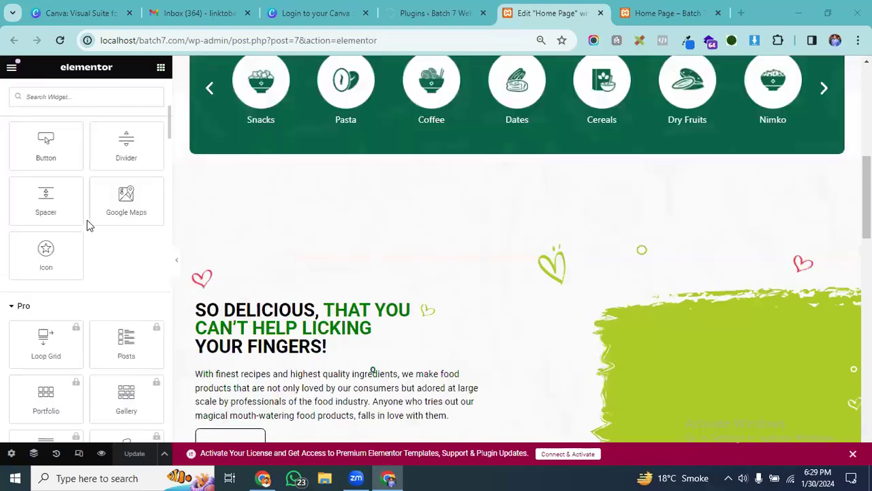
{"action": "scroll", "coordinate": [75, 190], "scroll_direction": "down", "scroll_amount": 4}
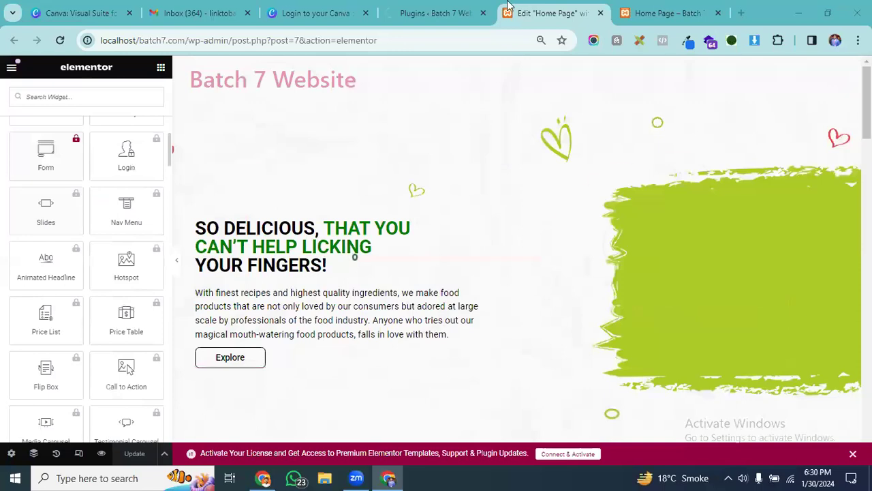
- Delete the Essential Addons for Elementor plugin, leaving 3 plugins installed
{"action": "left_click", "coordinate": [451, 6]}
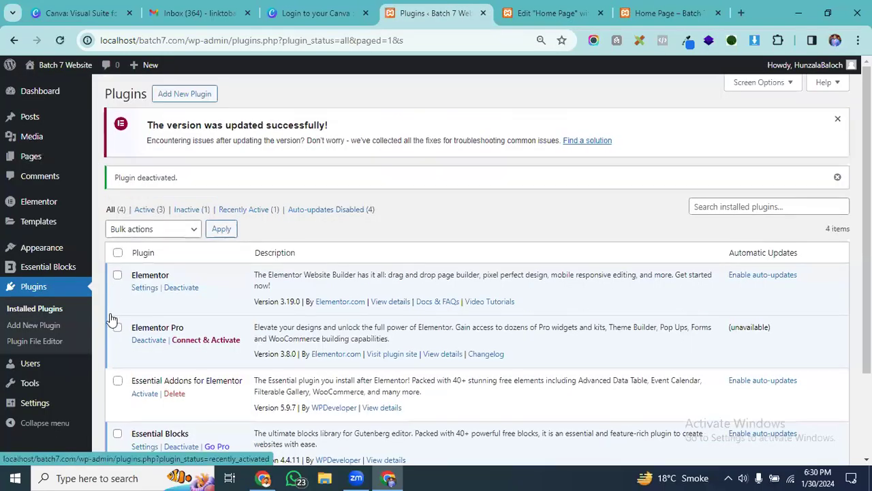
{"action": "left_click", "coordinate": [174, 394]}
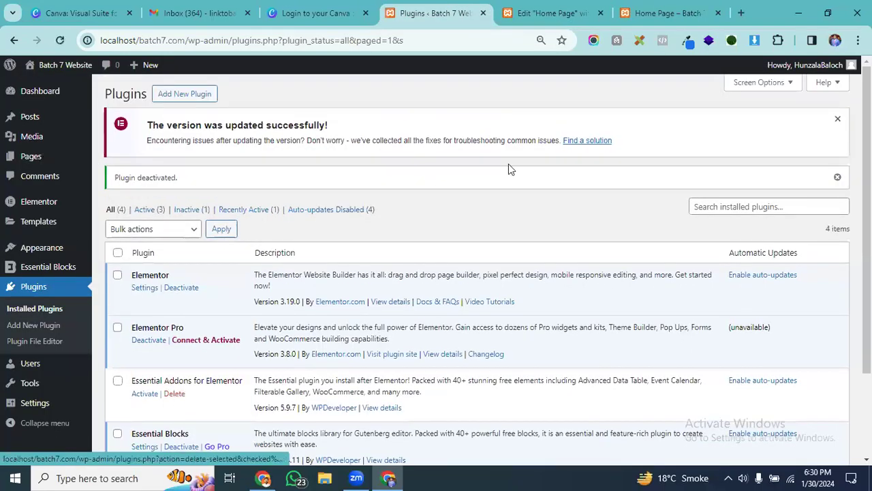
{"action": "key", "text": "Return"}
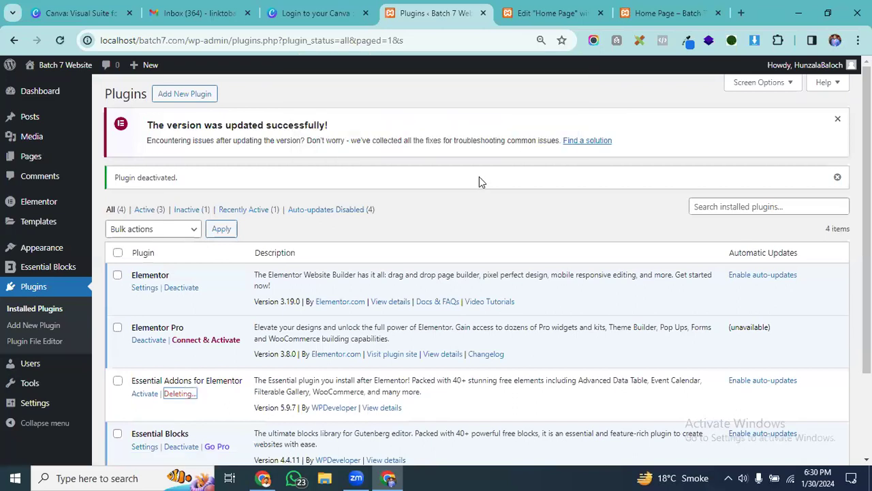
- Bring up Pages > All Pages, then switch back to the Home Page editor tab
{"action": "mouse_move", "coordinate": [30, 156]}
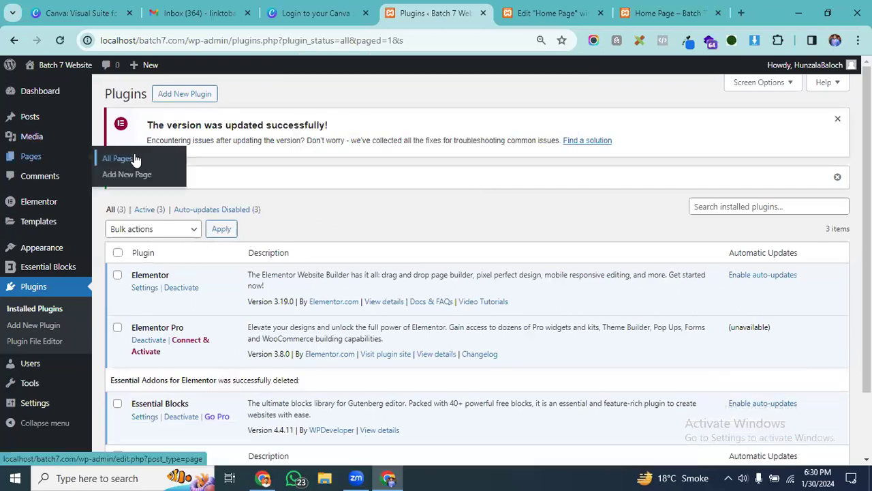
{"action": "left_click", "coordinate": [616, 12]}
{"action": "left_click", "coordinate": [616, 12]}
{"action": "left_click", "coordinate": [529, 19]}
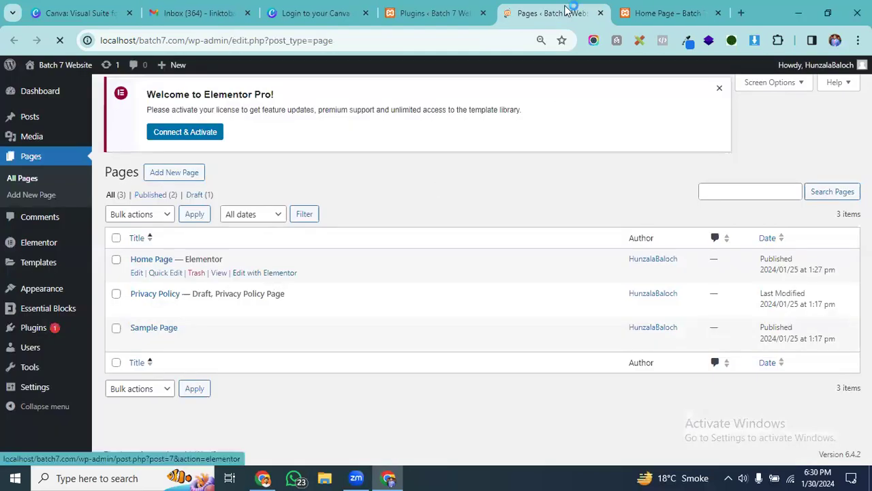
- In the Home Page editor, check page settings and widgets and start Connect & Activate for Elementor Pro
{"action": "key", "text": "ctrl+Tab"}
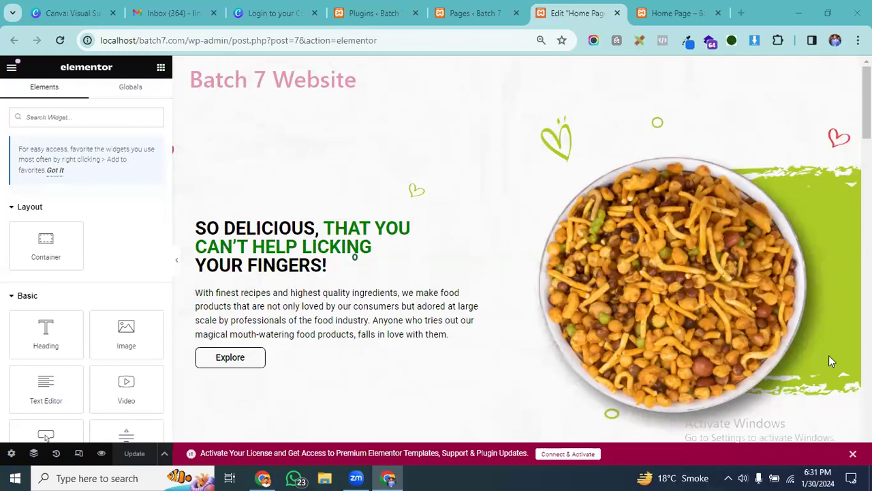
{"action": "left_click", "coordinate": [11, 69]}
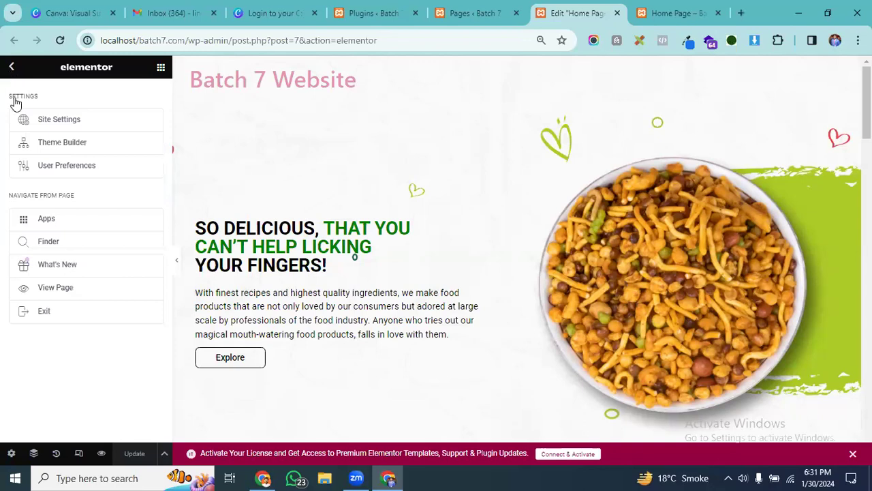
{"action": "left_click", "coordinate": [11, 454]}
{"action": "left_click", "coordinate": [160, 68]}
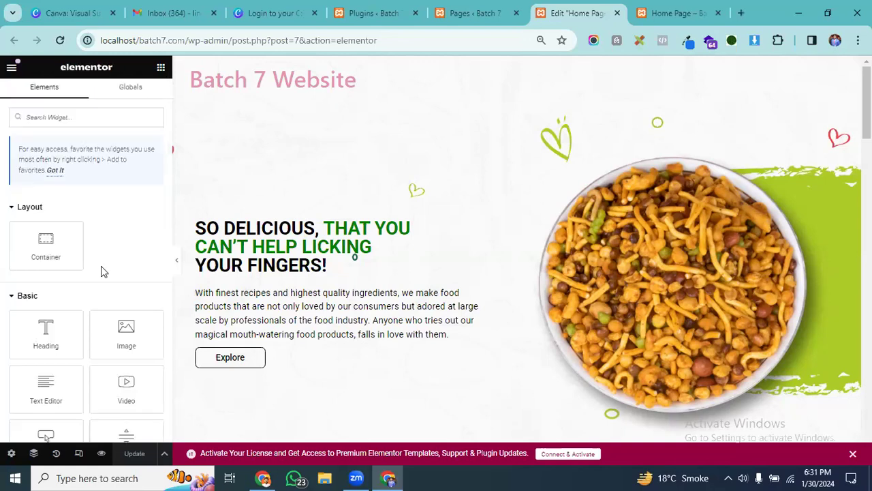
{"action": "scroll", "coordinate": [101, 266], "scroll_direction": "down", "scroll_amount": 6}
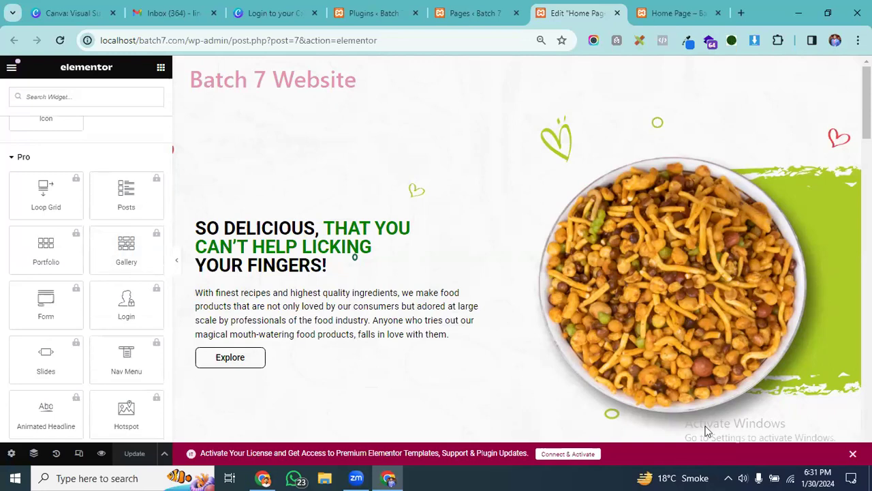
{"action": "left_click", "coordinate": [577, 454]}
{"action": "left_click", "coordinate": [525, 10]}
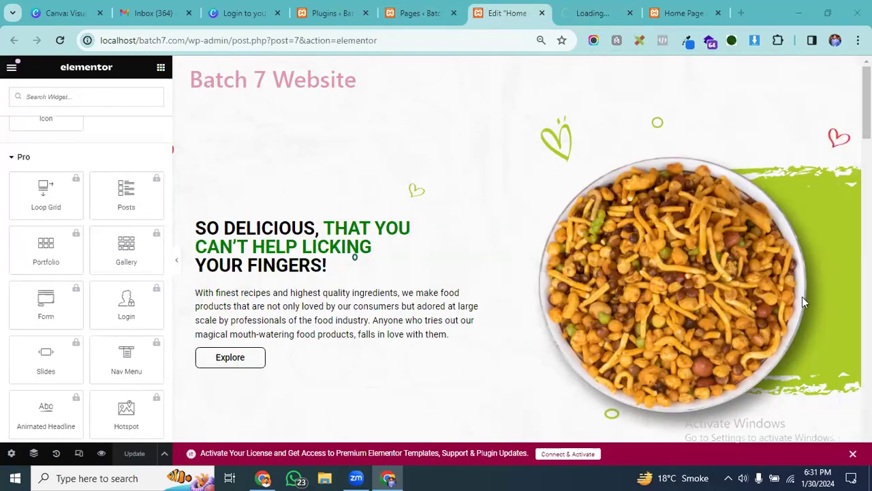
{"action": "scroll", "coordinate": [43, 289], "scroll_direction": "down", "scroll_amount": 12}
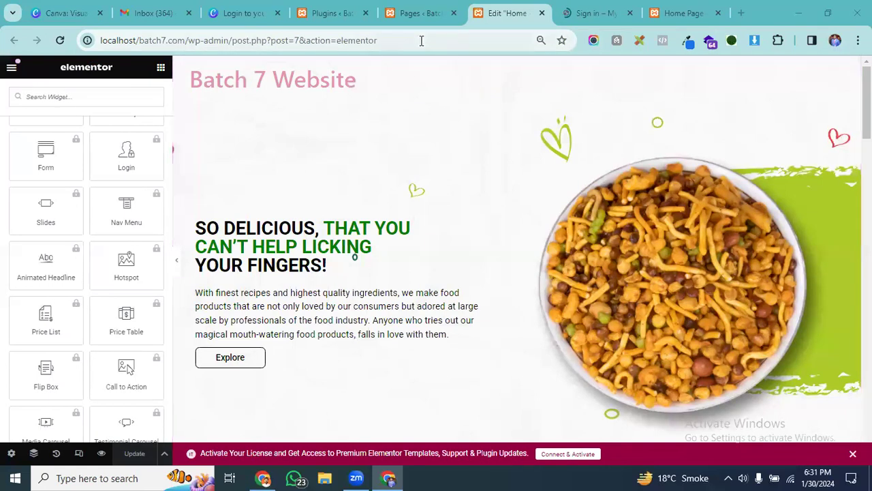
- Close the Home Page editor and Elementor sign-in tabs, returning to the WordPress Pages list
{"action": "left_click", "coordinate": [419, 13]}
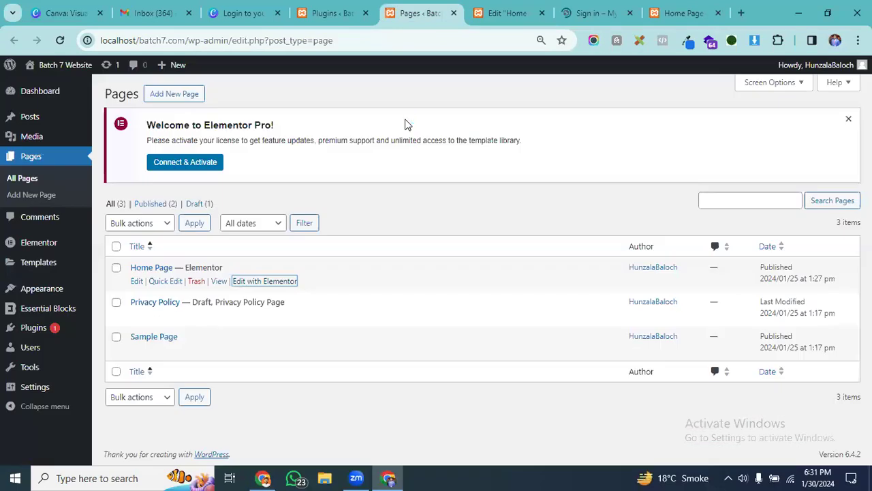
{"action": "left_click", "coordinate": [535, 15]}
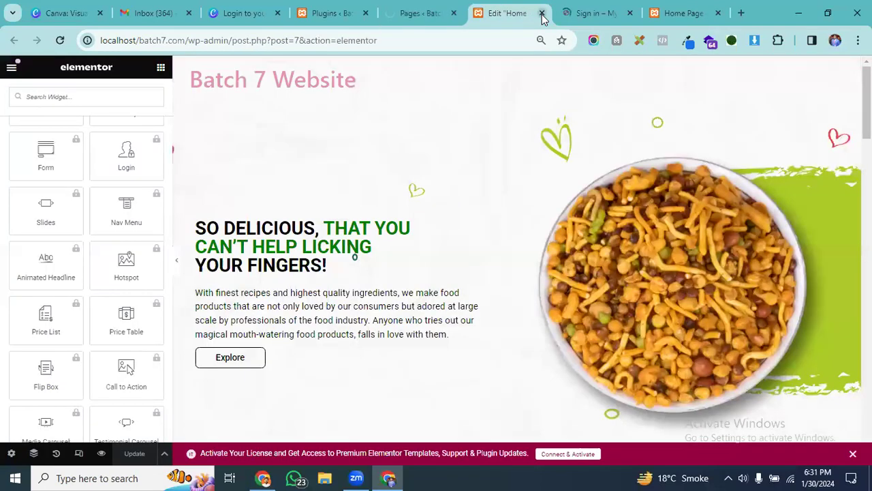
{"action": "left_click", "coordinate": [542, 15]}
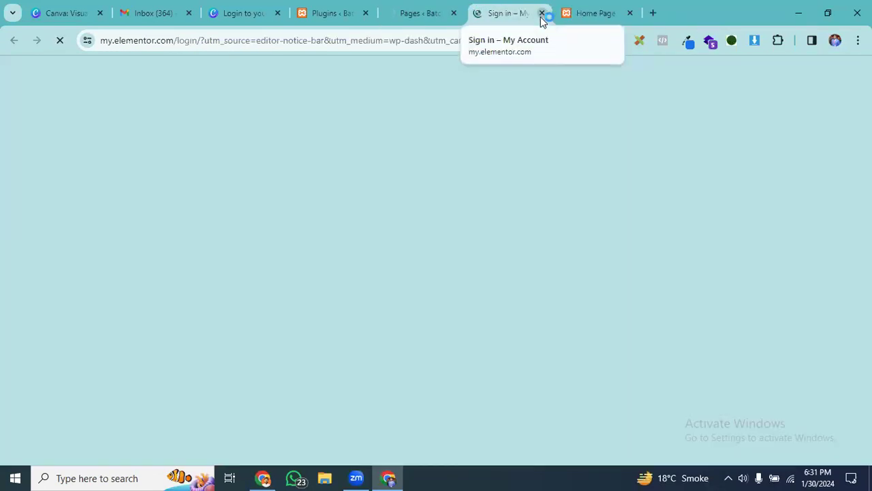
{"action": "key", "text": "ctrl+w"}
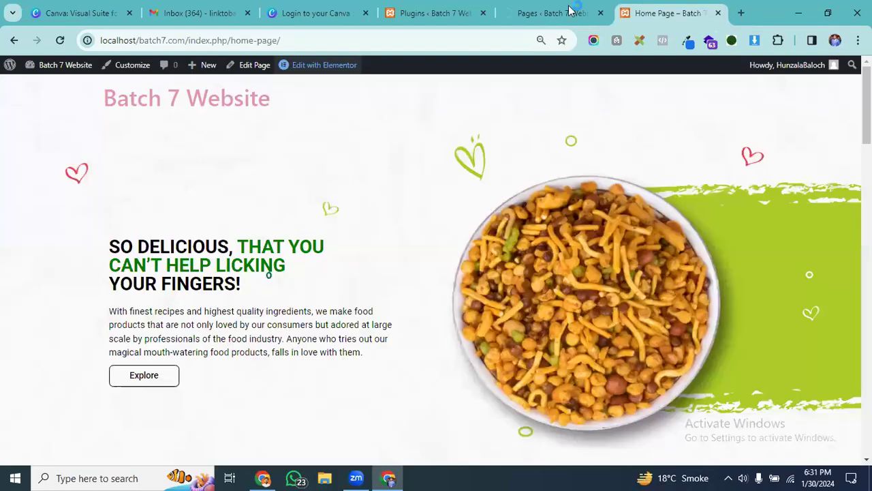
{"action": "left_click", "coordinate": [572, 12]}
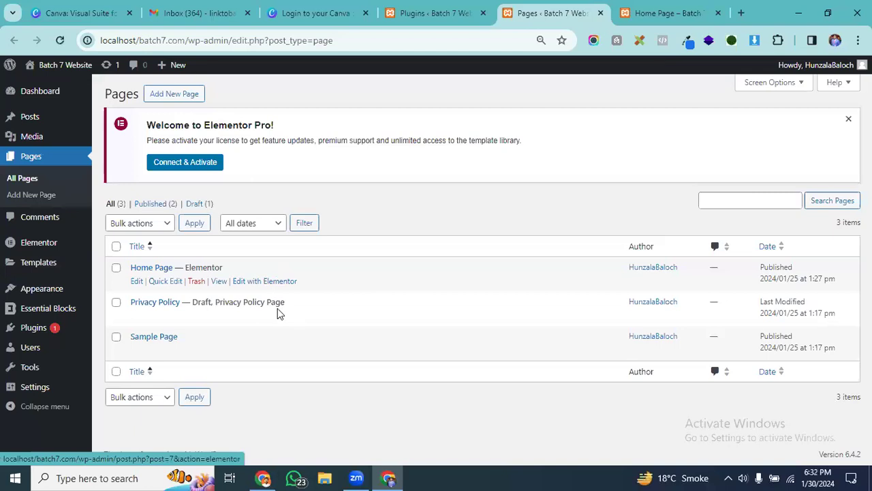
- Open the Home Page in Elementor in a separate tab while checking the Pages and Plugins tabs
{"action": "middle_click", "coordinate": [264, 281]}
{"action": "left_click", "coordinate": [607, 10]}
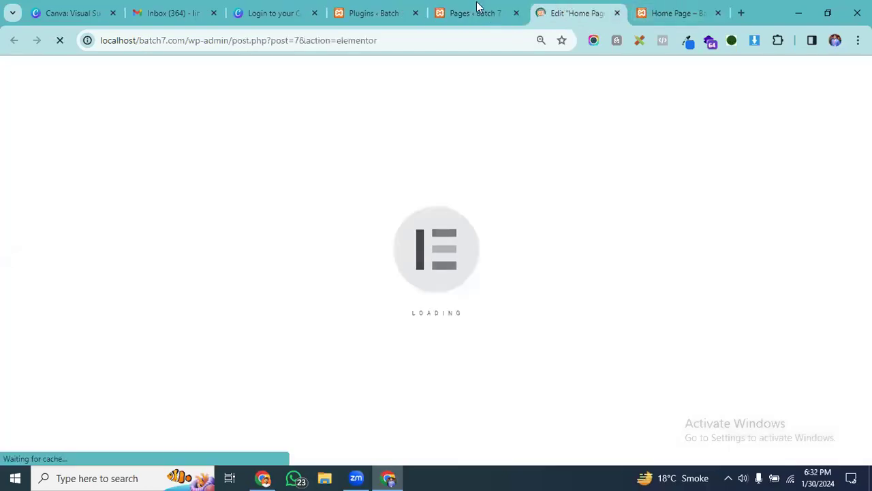
{"action": "left_click", "coordinate": [477, 11]}
{"action": "left_click", "coordinate": [387, 13]}
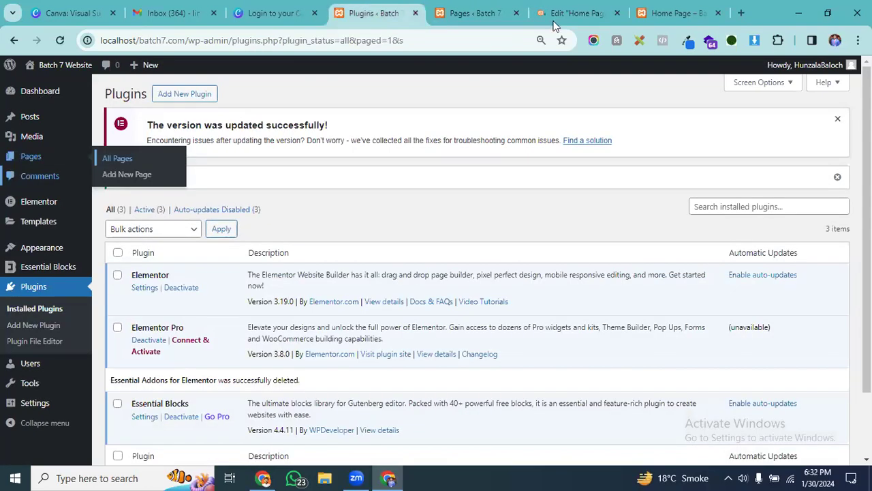
{"action": "left_click", "coordinate": [554, 19]}
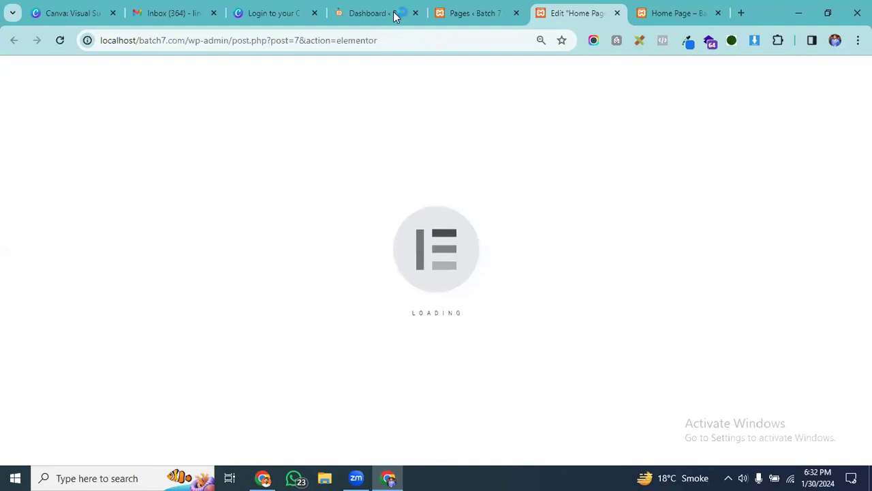
- Check the Dashboard and installed plugins page, then return to the loaded Home Page editor
{"action": "left_click", "coordinate": [464, 8]}
{"action": "left_click", "coordinate": [568, 8]}
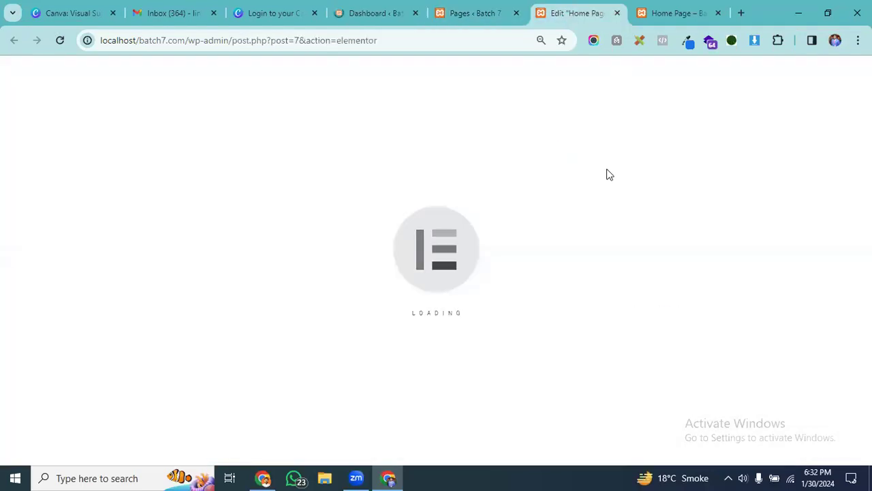
{"action": "left_click", "coordinate": [379, 6]}
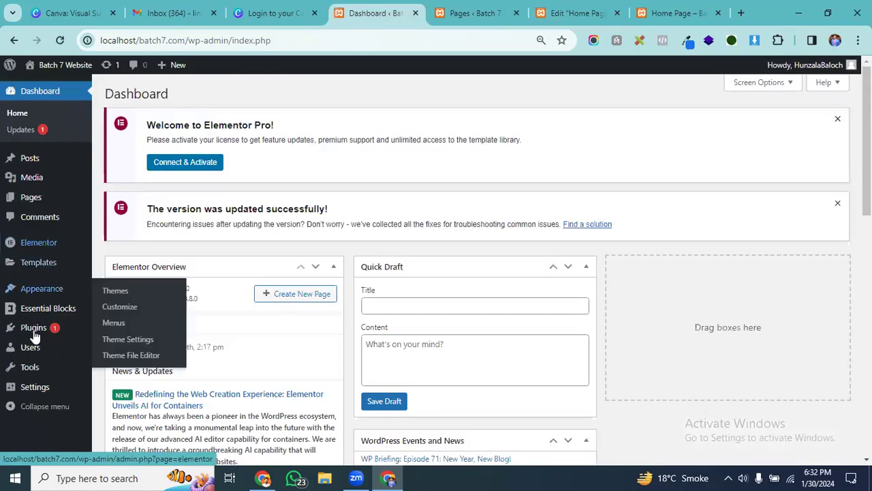
{"action": "left_click", "coordinate": [179, 165]}
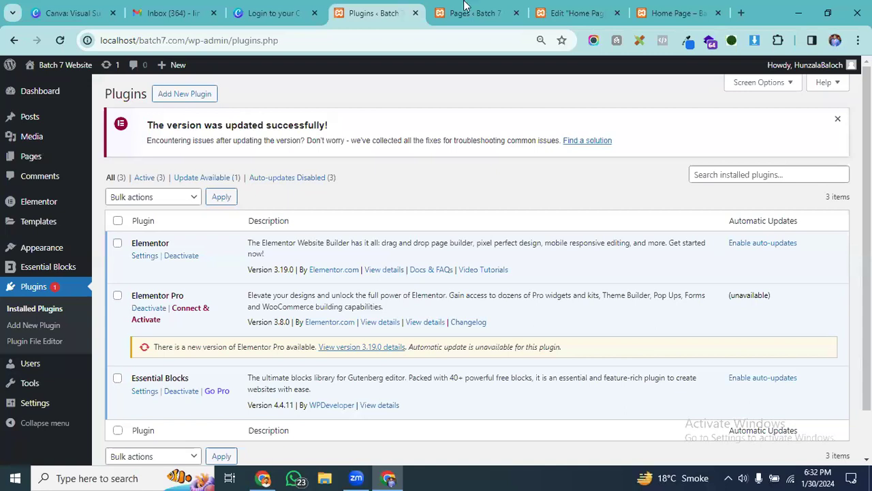
{"action": "left_click", "coordinate": [573, 13]}
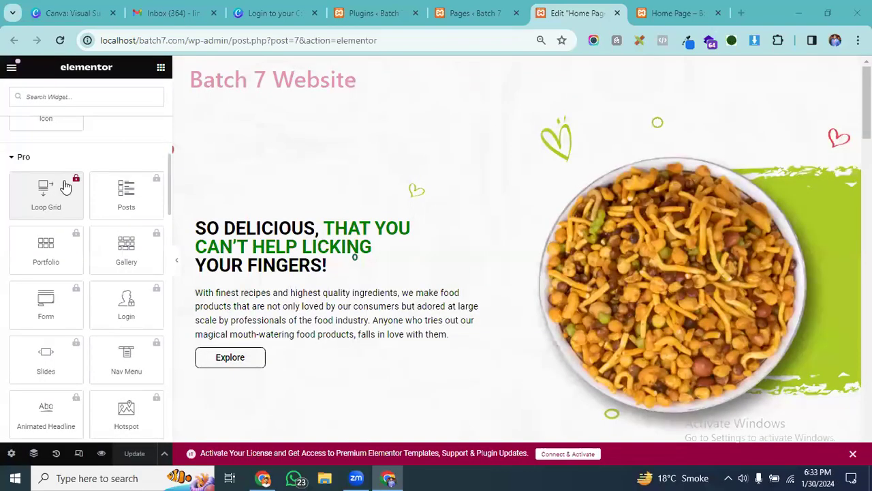
- Try the locked Loop Grid widget, then visit and leave Elementor's Theme Builder from the admin
{"action": "left_click", "coordinate": [65, 187]}
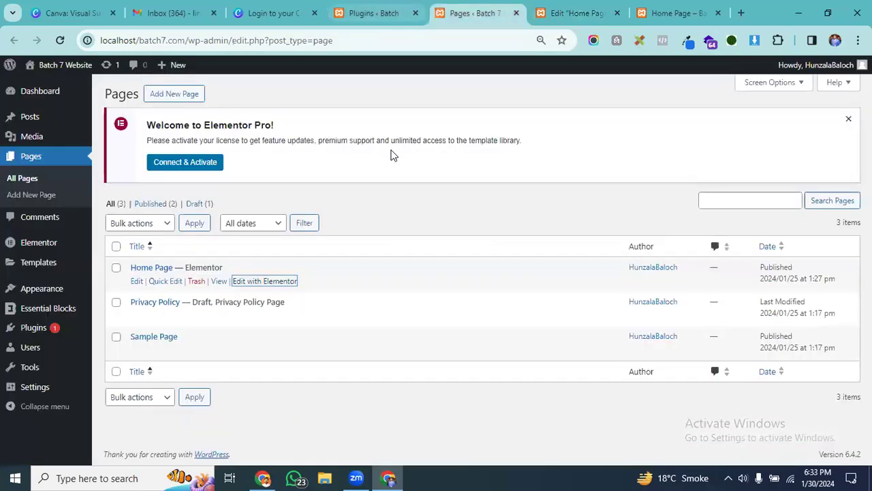
{"action": "left_click", "coordinate": [455, 10]}
{"action": "key", "text": "ctrl+Page_Up"}
{"action": "mouse_move", "coordinate": [63, 208]}
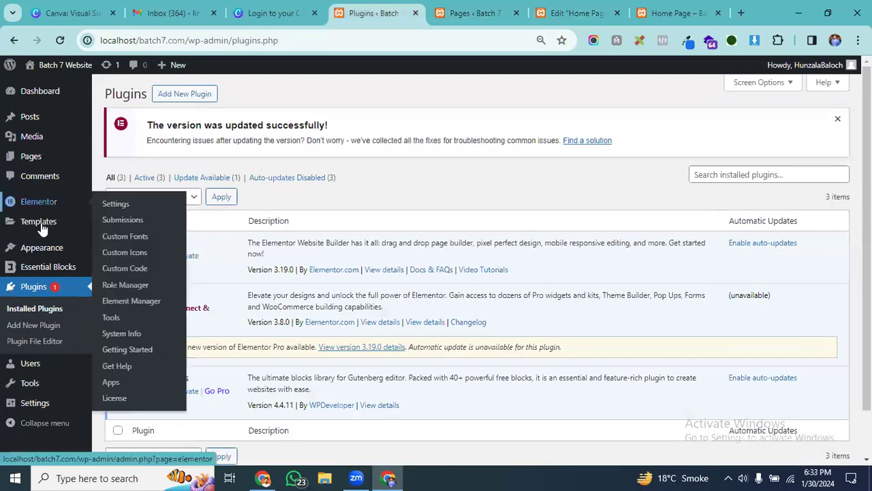
{"action": "mouse_move", "coordinate": [41, 225]}
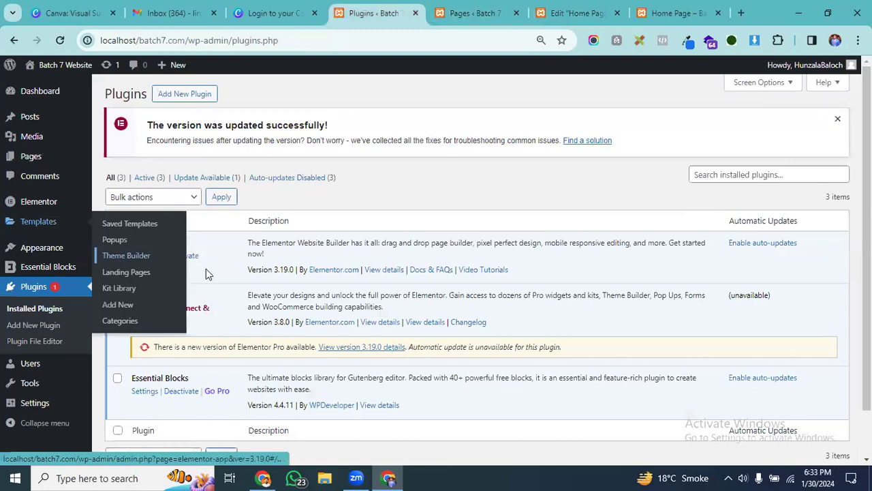
{"action": "left_click", "coordinate": [130, 255]}
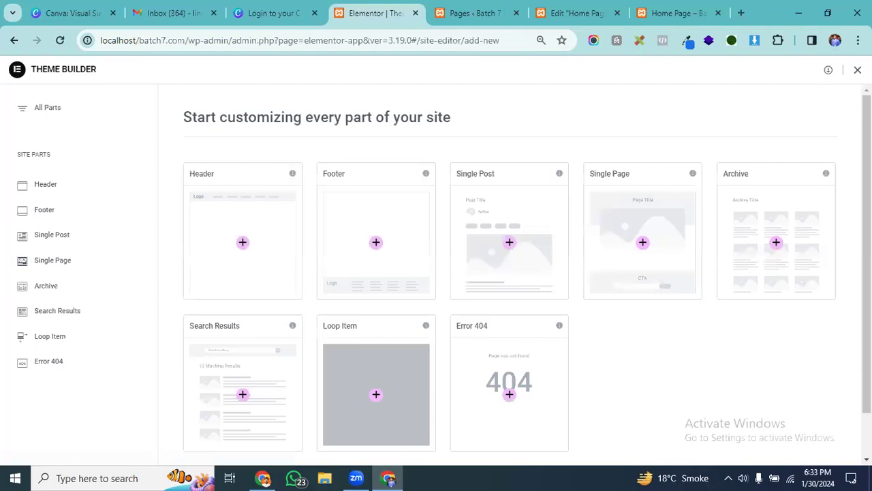
{"action": "left_click", "coordinate": [857, 69]}
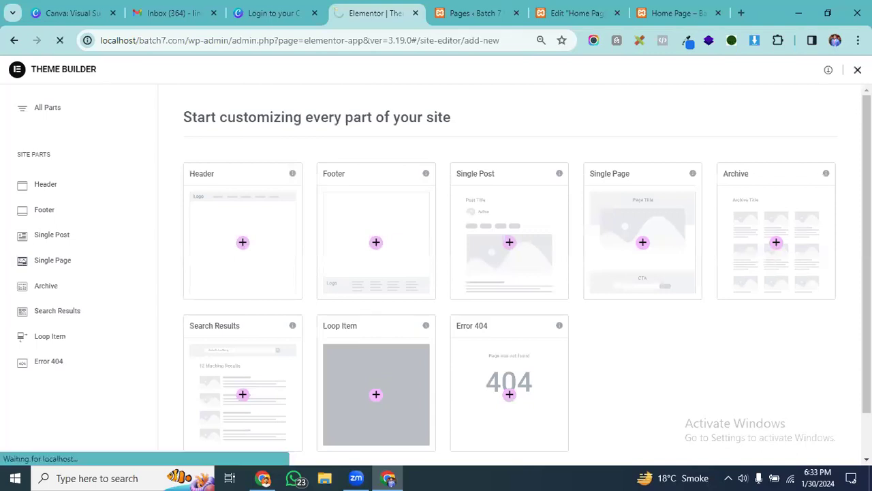
- Back in the Home Page editor, start Connect & Activate for the Elementor Pro license
{"action": "left_click", "coordinate": [526, 11]}
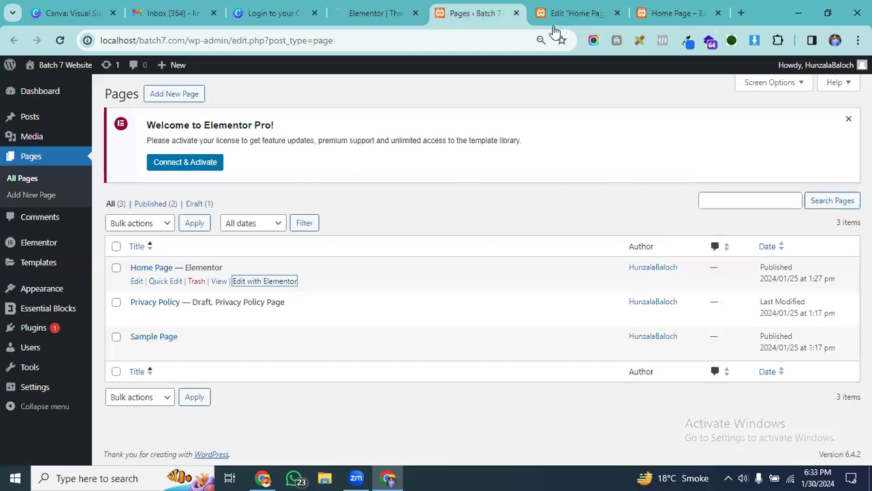
{"action": "left_click", "coordinate": [566, 15]}
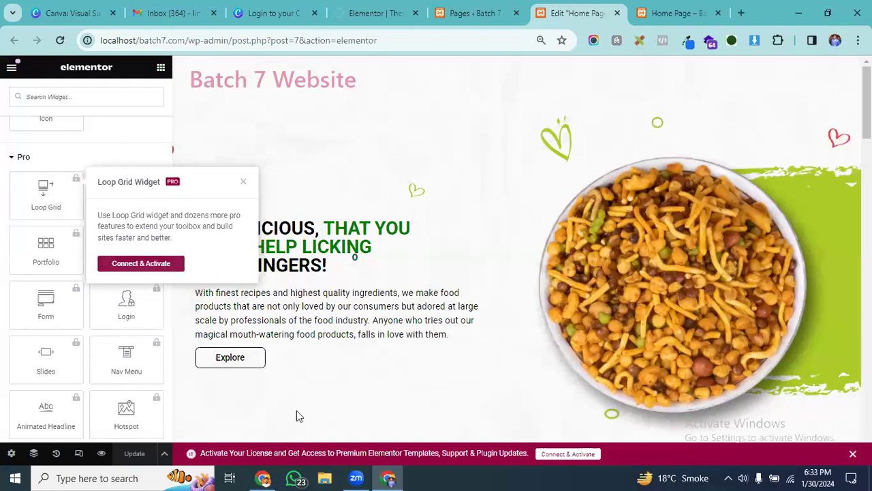
{"action": "left_click", "coordinate": [131, 269]}
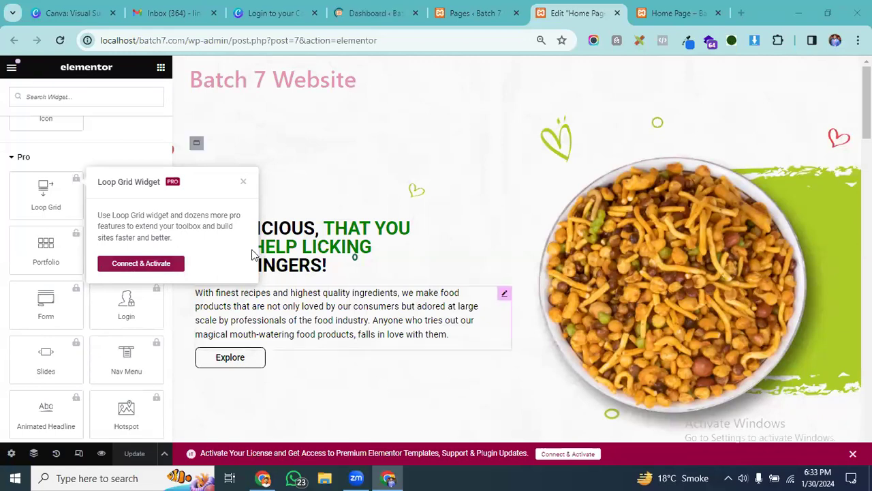
{"action": "scroll", "coordinate": [38, 315], "scroll_direction": "down", "scroll_amount": 5}
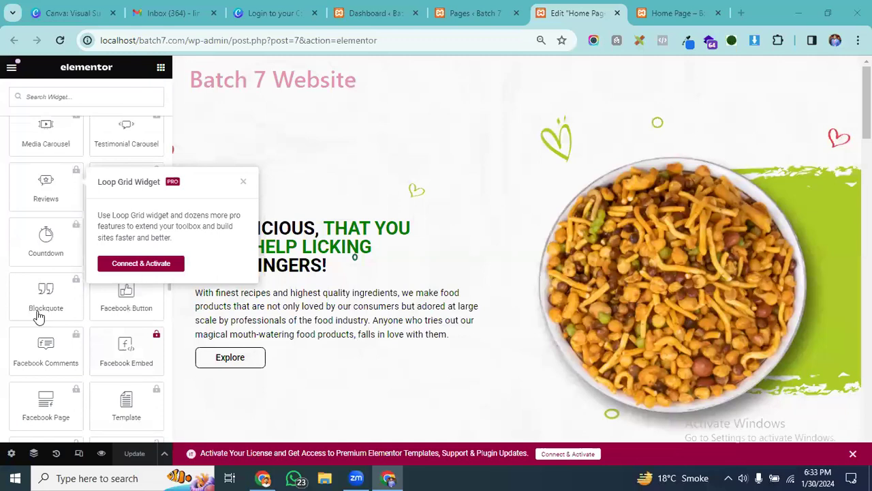
{"action": "scroll", "coordinate": [38, 315], "scroll_direction": "up", "scroll_amount": 3}
- Close the extra Dashboard tab, leaving the Pages list in front
{"action": "left_click", "coordinate": [471, 13]}
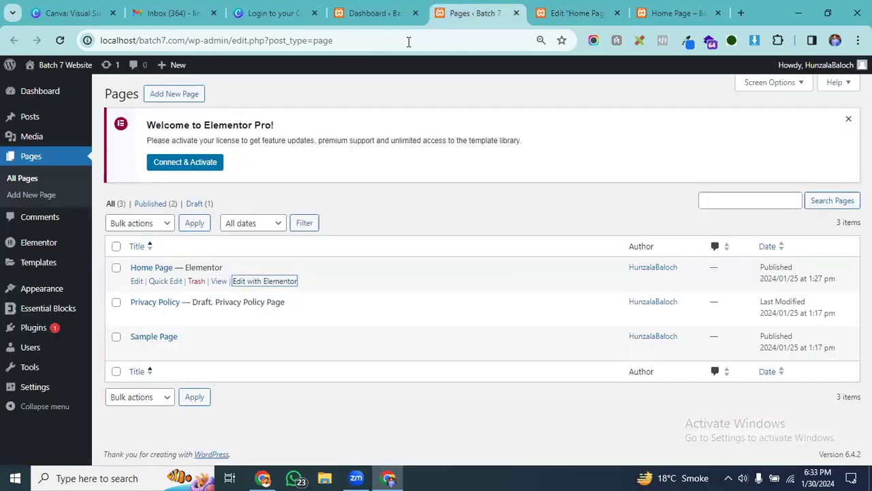
{"action": "left_click", "coordinate": [376, 21]}
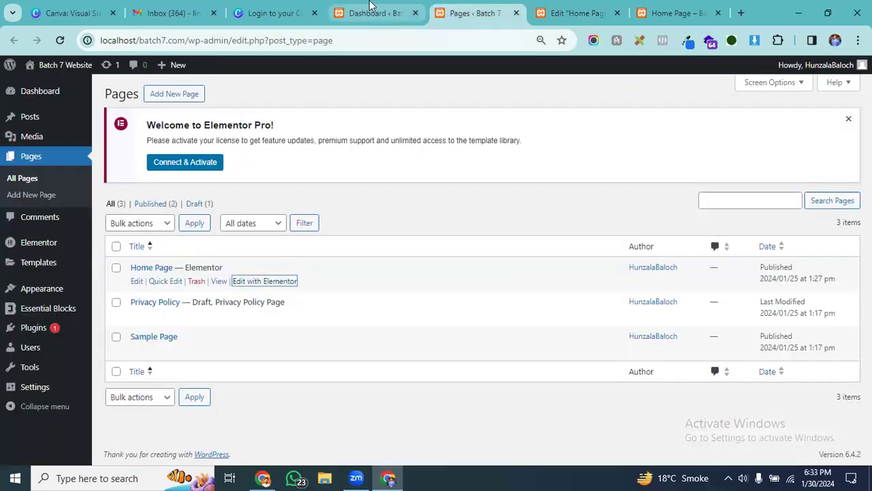
{"action": "left_click", "coordinate": [415, 12]}
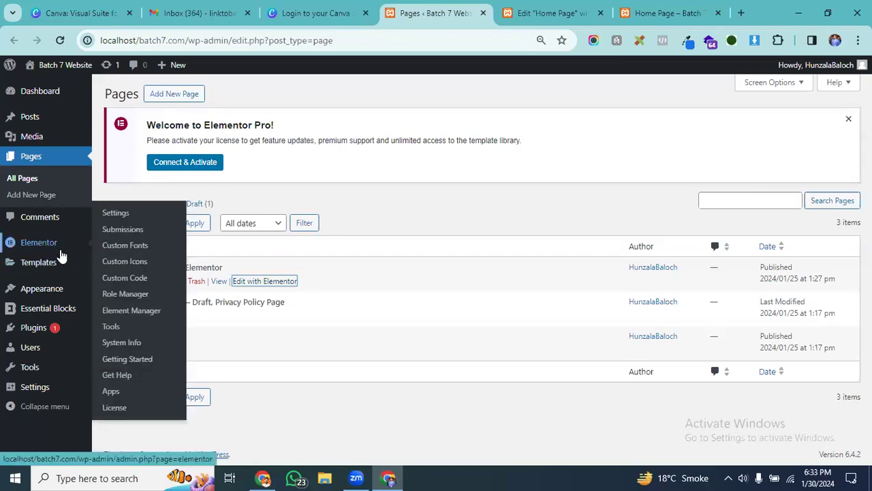
- Go to Templates > Theme Builder and create a new template from the Header card
{"action": "mouse_move", "coordinate": [34, 255]}
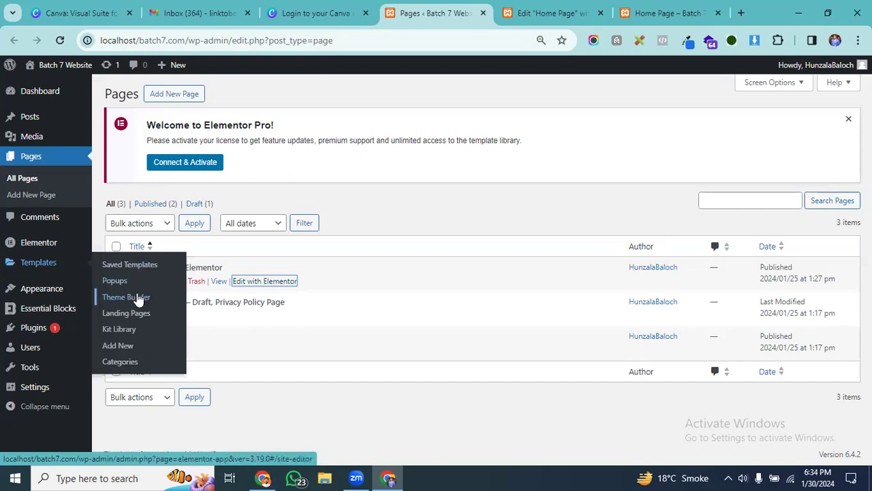
{"action": "left_click", "coordinate": [137, 298]}
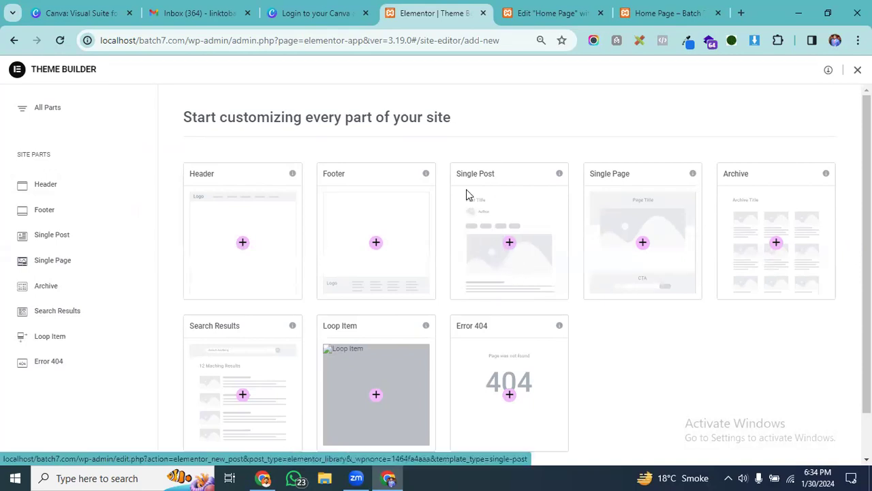
{"action": "left_click", "coordinate": [664, 13]}
{"action": "scroll", "coordinate": [545, 143], "scroll_direction": "down", "scroll_amount": 3}
{"action": "scroll", "coordinate": [545, 137], "scroll_direction": "up", "scroll_amount": 3}
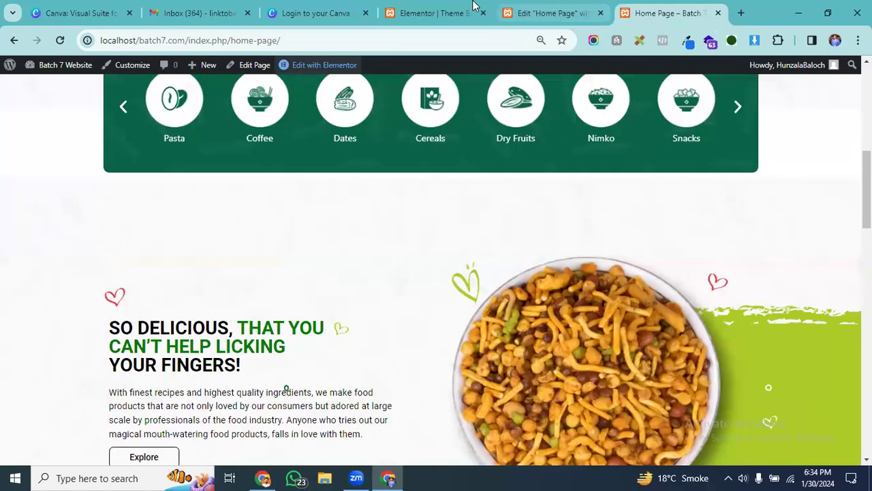
{"action": "left_click", "coordinate": [455, 10]}
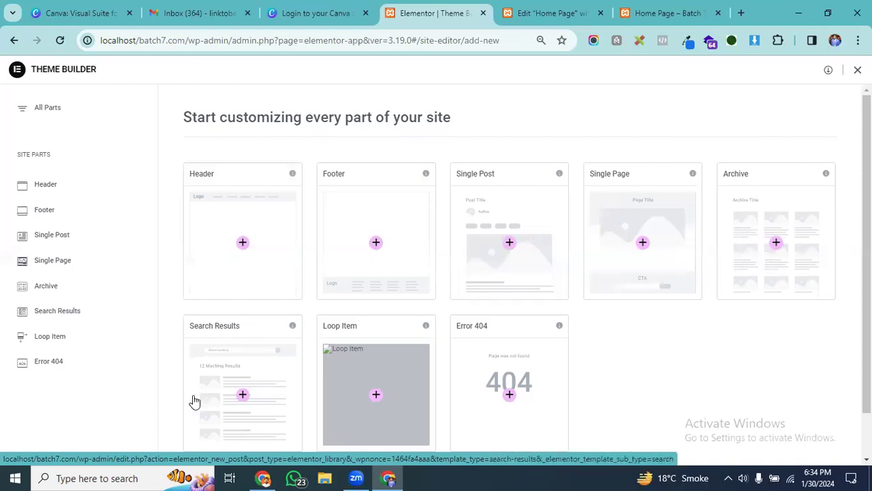
{"action": "scroll", "coordinate": [372, 374], "scroll_direction": "down", "scroll_amount": 1}
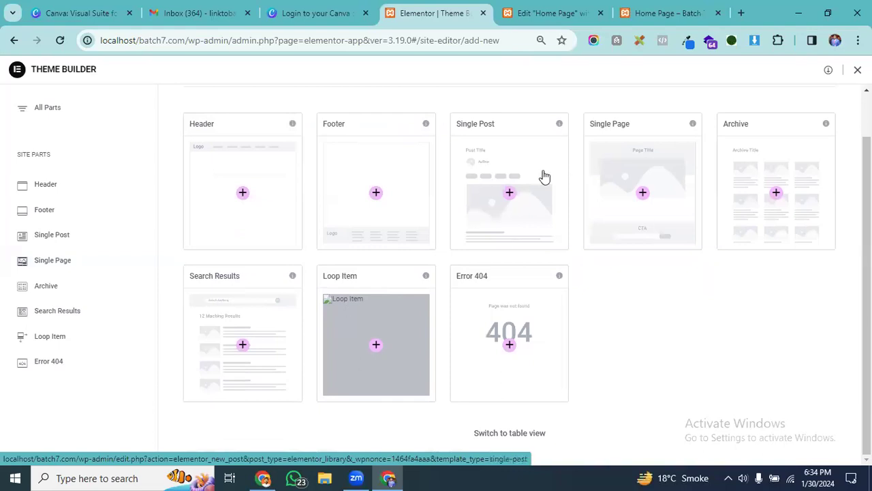
{"action": "left_click", "coordinate": [243, 194]}
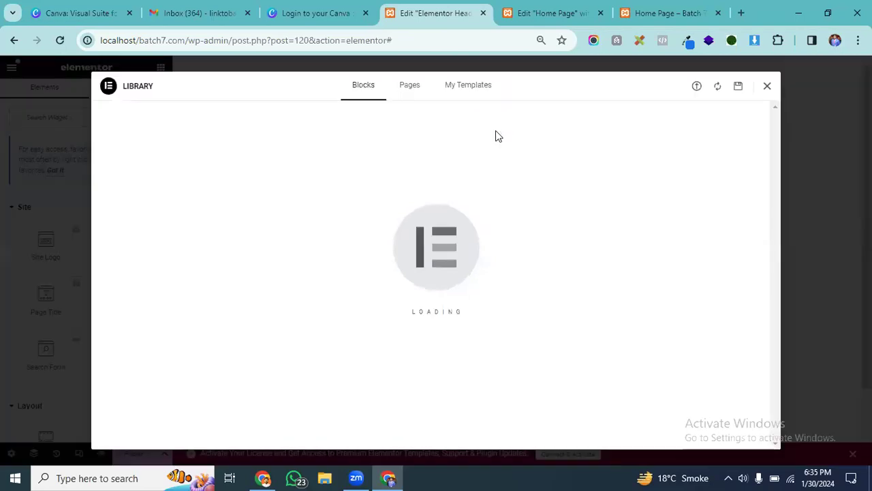
- Insert the saved 'Header' template from My Templates and apply its container settings too
{"action": "left_click", "coordinate": [768, 87]}
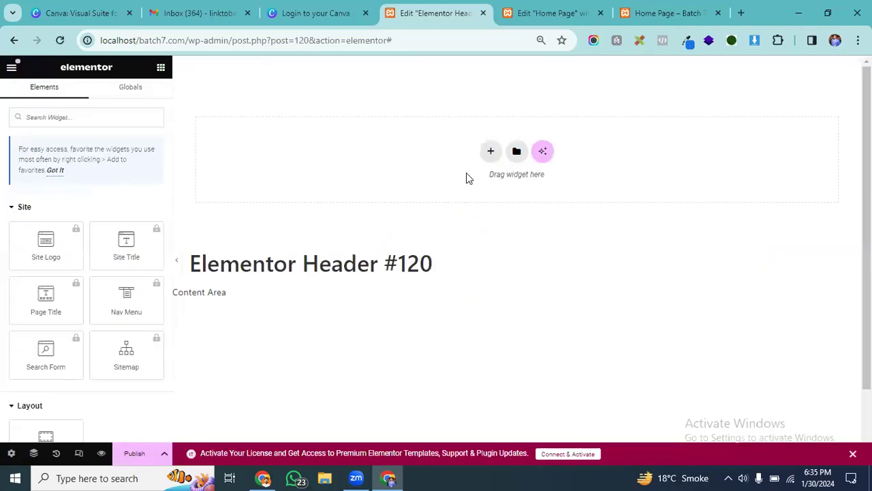
{"action": "left_click", "coordinate": [516, 153]}
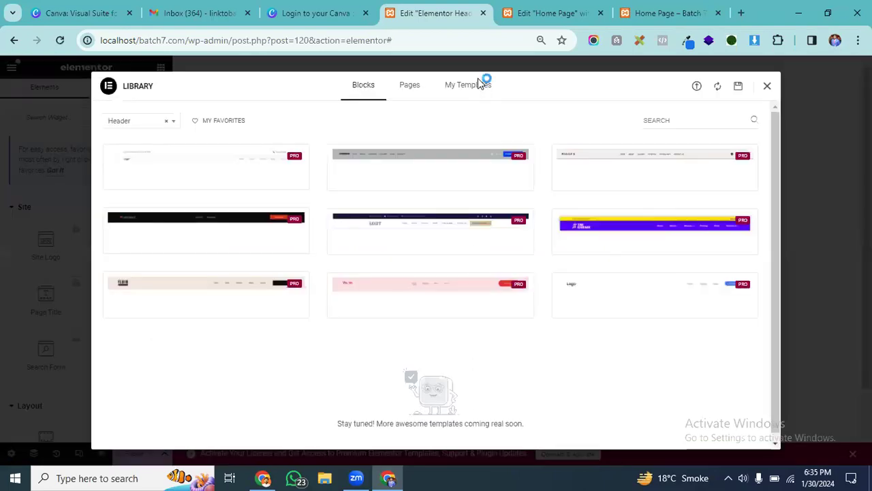
{"action": "left_click", "coordinate": [479, 80]}
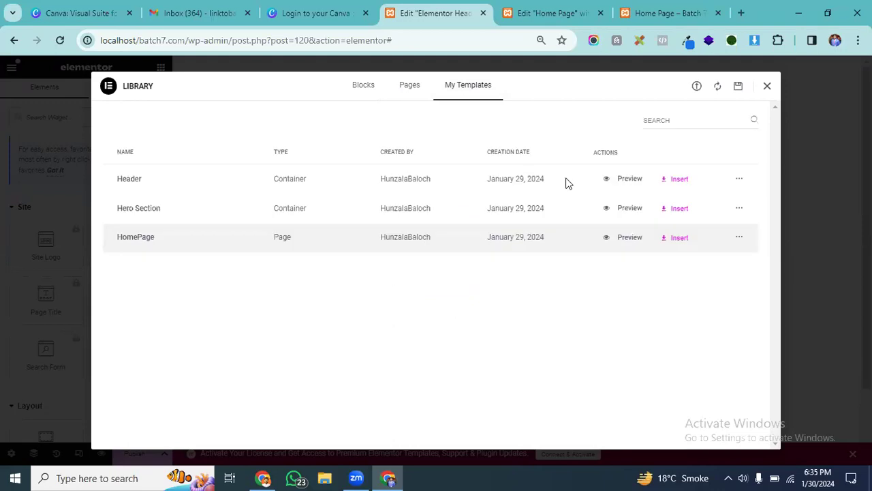
{"action": "left_click", "coordinate": [678, 180]}
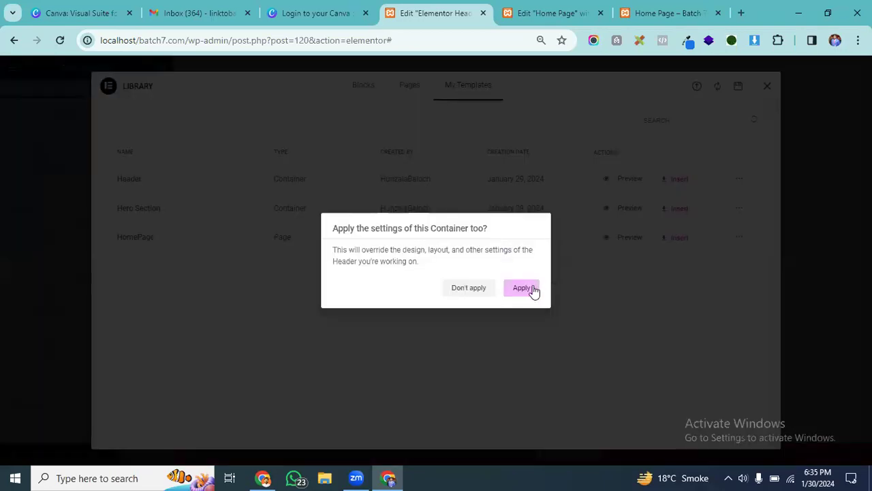
{"action": "left_click", "coordinate": [535, 291]}
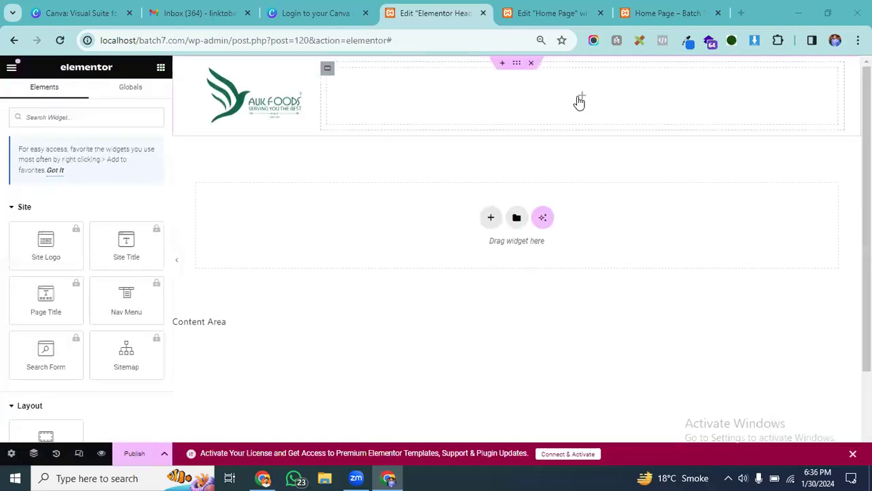
- Search widgets for 'list', drop an Icon List beside the logo and set its layout inline
{"action": "left_click", "coordinate": [60, 119]}
{"action": "type", "text": "men"}
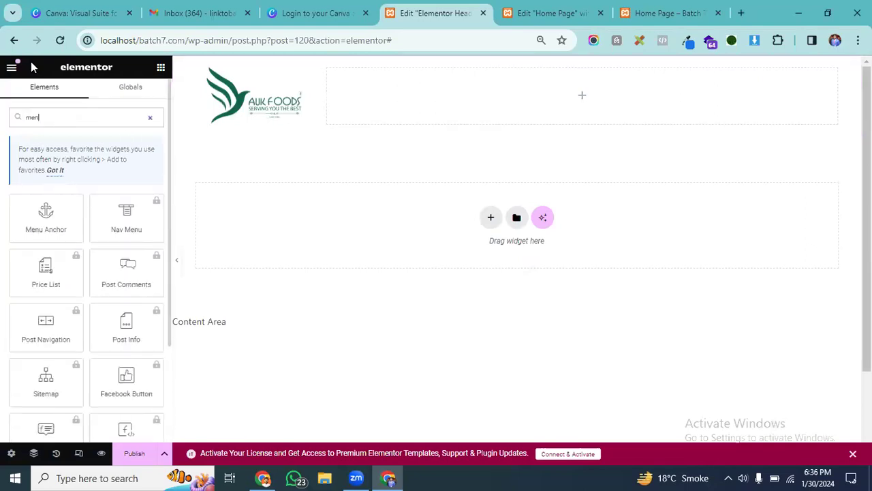
{"action": "type", "text": "u"}
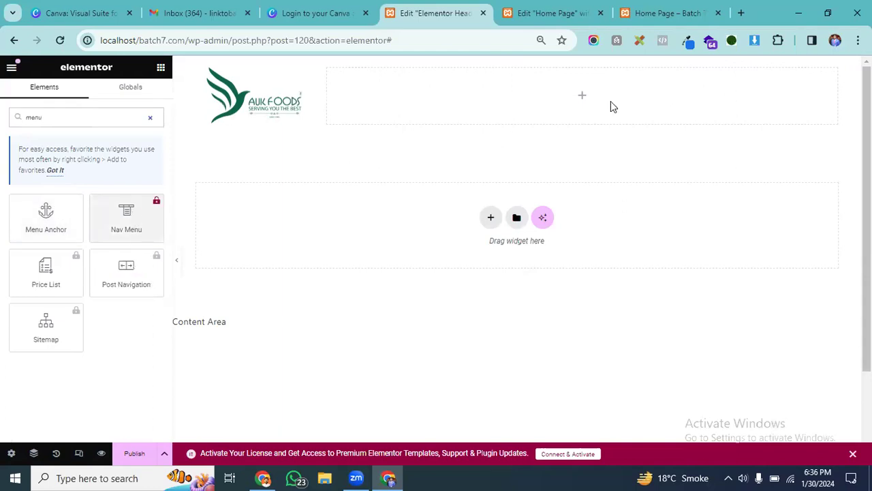
{"action": "left_click_drag", "start_coordinate": [48, 117], "coordinate": [2, 116]}
{"action": "type", "text": "list"}
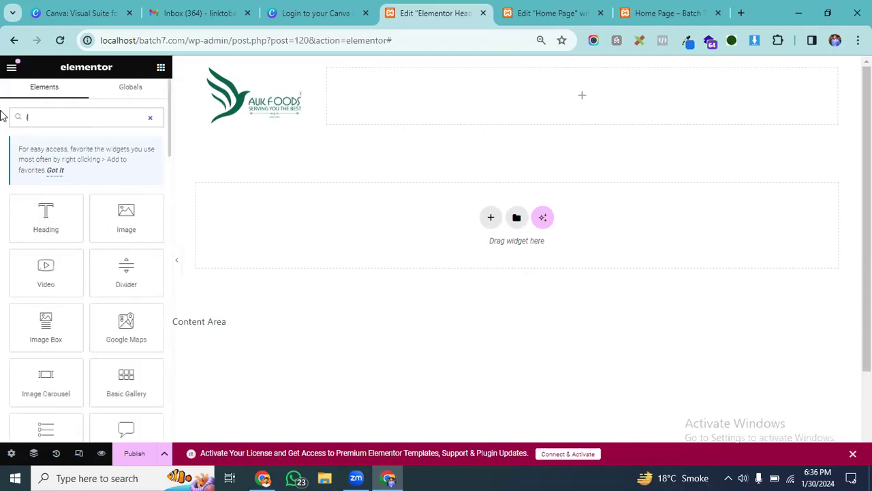
{"action": "left_click_drag", "start_coordinate": [55, 224], "coordinate": [586, 109]}
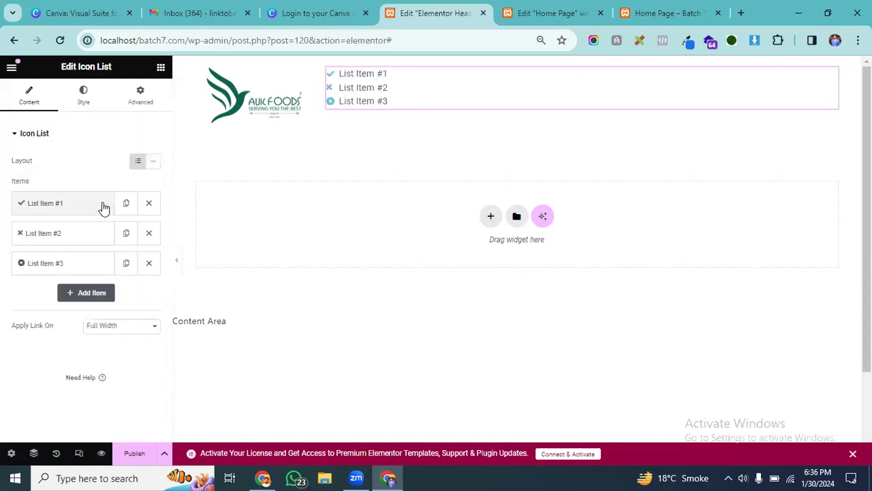
{"action": "left_click", "coordinate": [152, 161]}
- Rename the first list item to Home Page, removing its check icon, and the second to About Us
{"action": "left_click", "coordinate": [58, 202]}
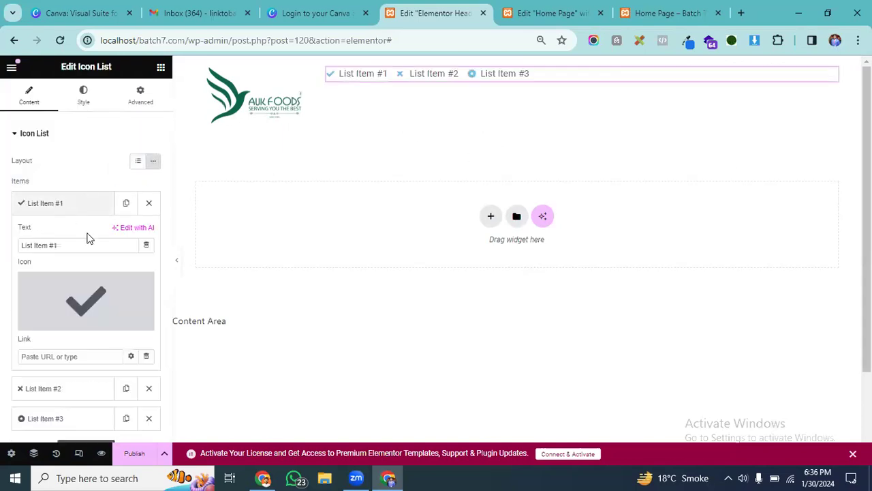
{"action": "left_click", "coordinate": [142, 279]}
{"action": "left_click", "coordinate": [93, 244]}
{"action": "key", "text": "ctrl+a"}
{"action": "type", "text": "Home Page"}
{"action": "left_click", "coordinate": [53, 203]}
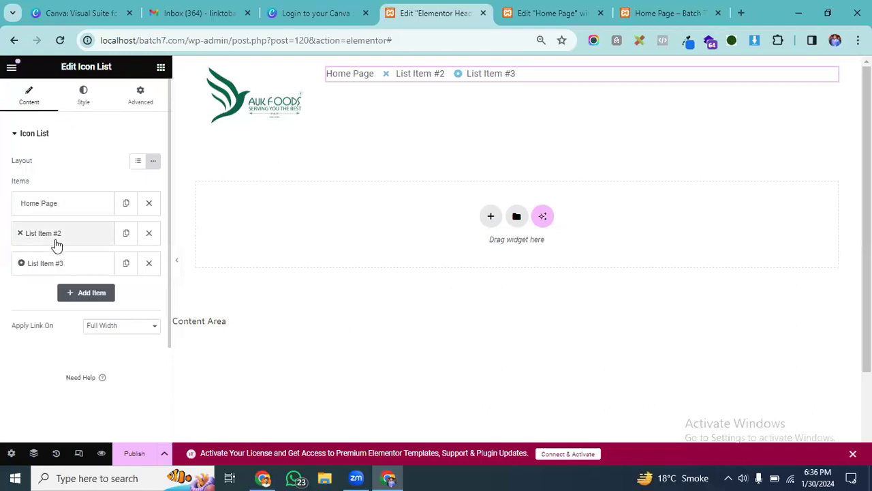
{"action": "left_click", "coordinate": [56, 244]}
{"action": "left_click", "coordinate": [52, 277]}
{"action": "key", "text": "ctrl+a"}
{"action": "type", "text": "About Us"}
{"action": "left_click", "coordinate": [26, 240]}
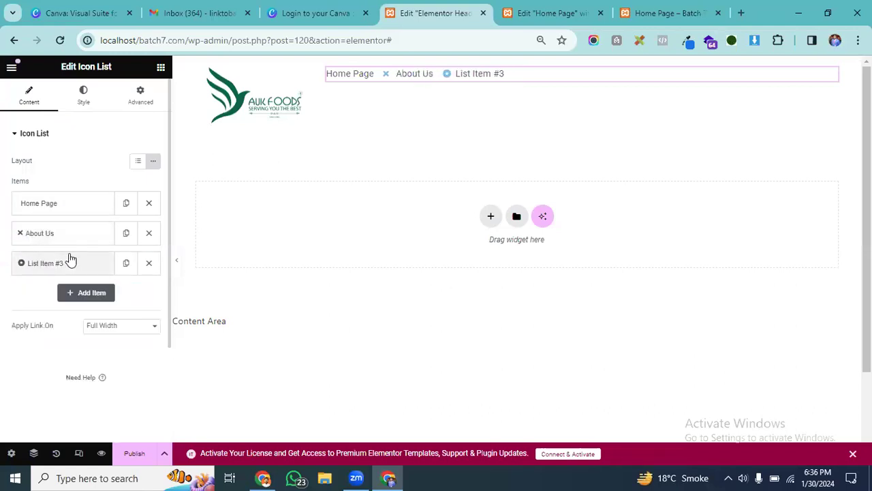
- Change the third list item's text to Services
{"action": "left_click", "coordinate": [70, 259]}
{"action": "left_click", "coordinate": [58, 306]}
{"action": "key", "text": "ctrl+a"}
{"action": "type", "text": "A"}
{"action": "key", "text": "BackSpace"}
{"action": "type", "text": "Services"}
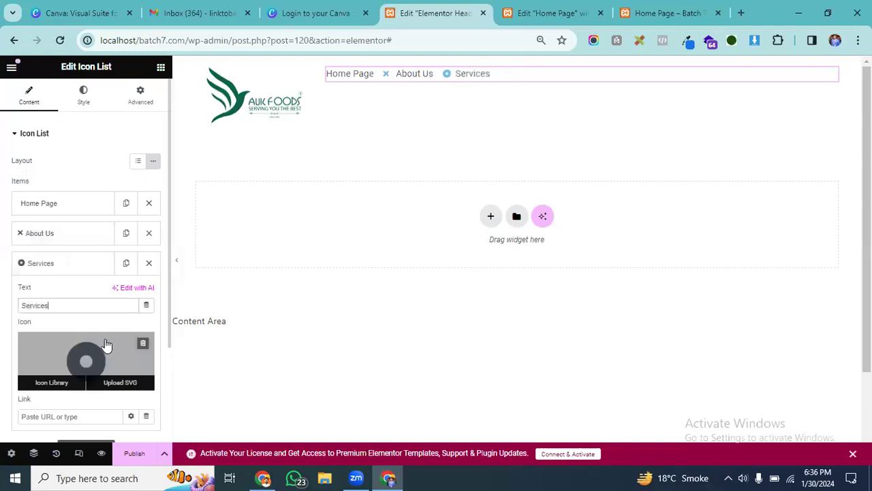
{"action": "left_click", "coordinate": [60, 205]}
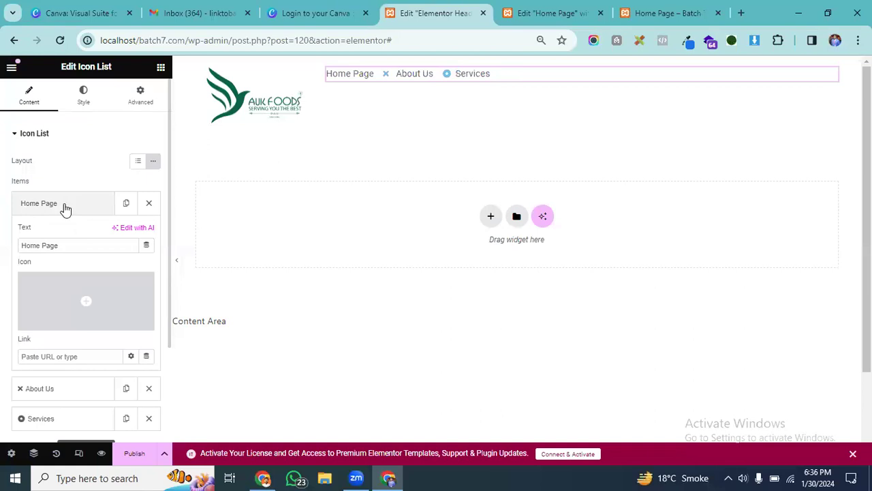
{"action": "left_click", "coordinate": [64, 208]}
- In the Icon List Style tab, shrink the menu icons to size 0
{"action": "left_click", "coordinate": [80, 103]}
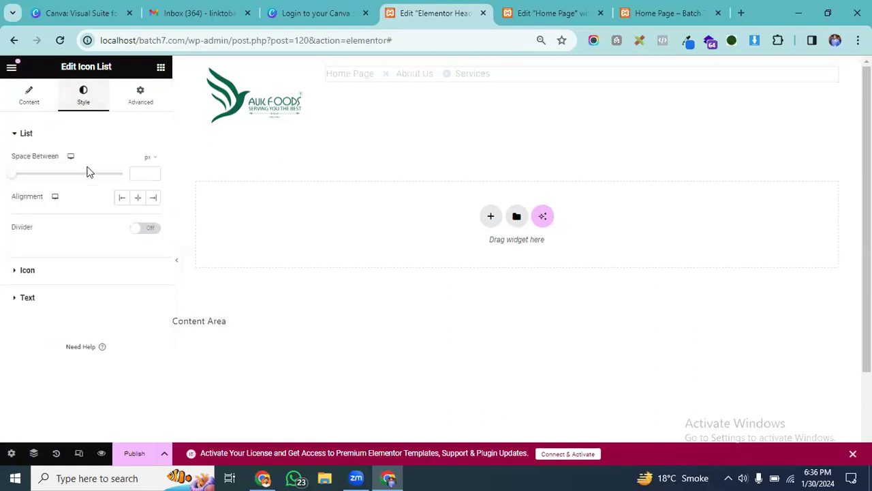
{"action": "left_click", "coordinate": [49, 267]}
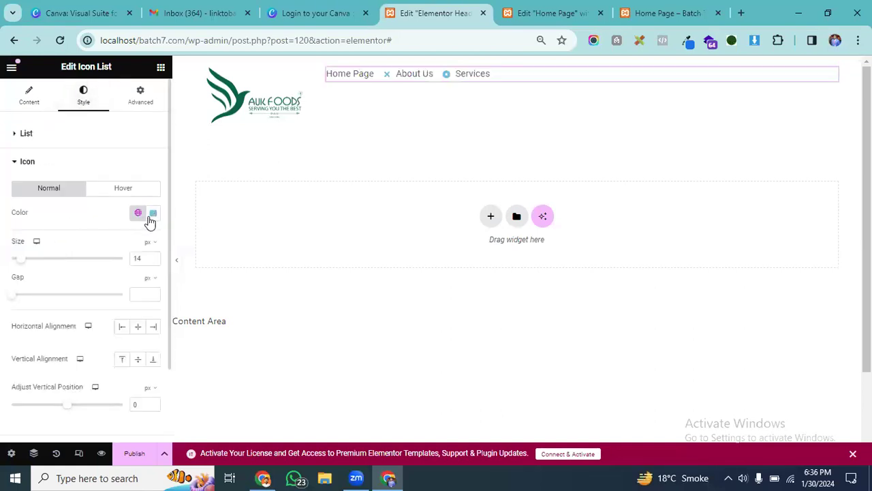
{"action": "scroll", "coordinate": [114, 246], "scroll_direction": "down", "scroll_amount": 2}
{"action": "left_click_drag", "start_coordinate": [20, 168], "coordinate": [6, 171]}
{"action": "type", "text": "0"}
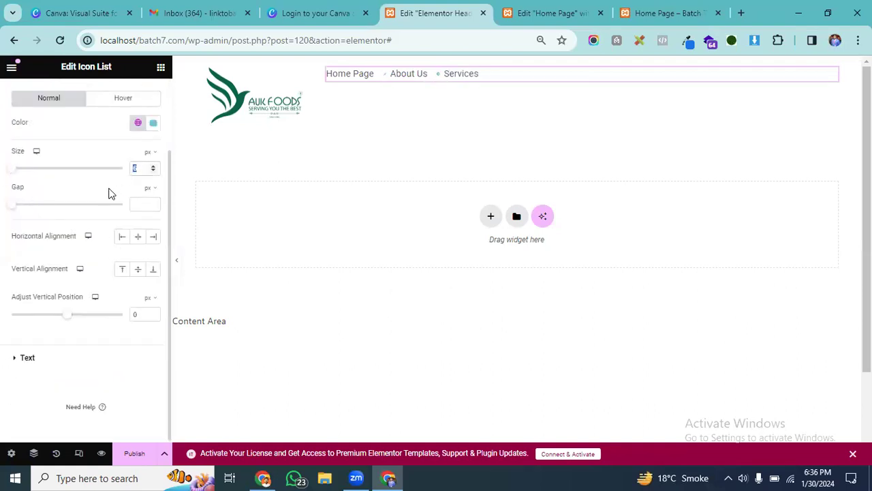
- Space the menu items 33 px apart, centre them, and turn dividers on
{"action": "left_click", "coordinate": [30, 357]}
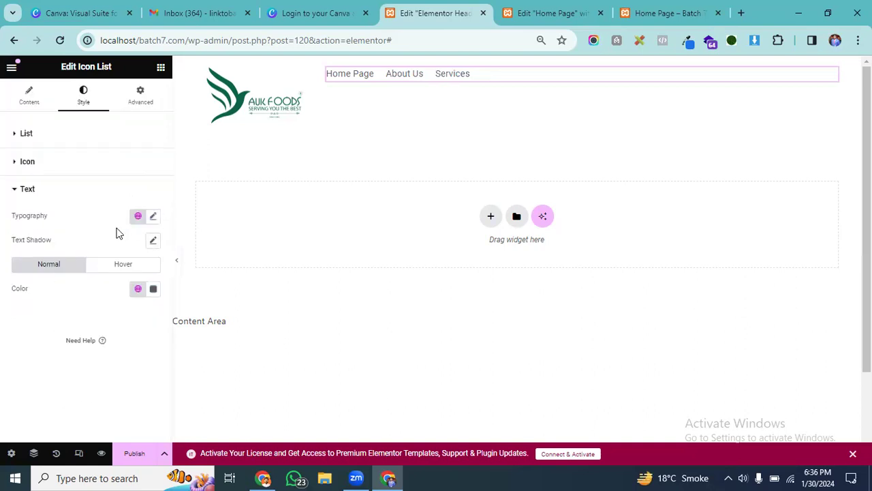
{"action": "left_click", "coordinate": [44, 139]}
{"action": "left_click_drag", "start_coordinate": [9, 179], "coordinate": [83, 175]}
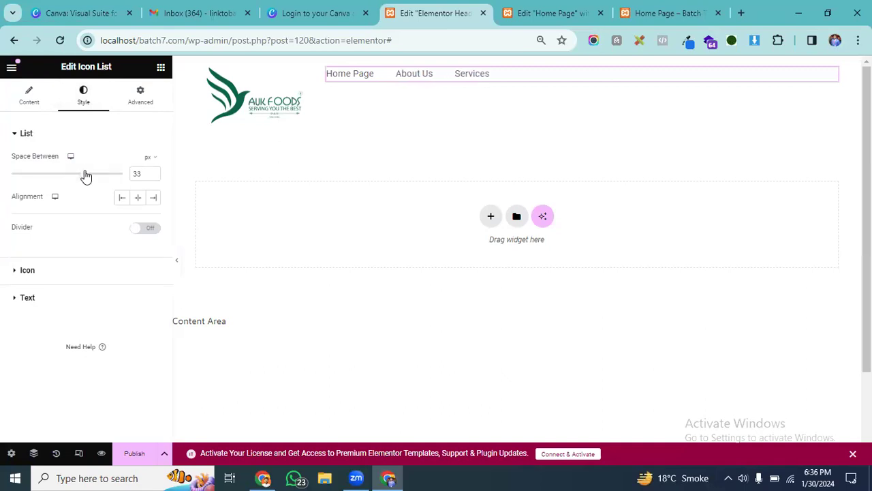
{"action": "left_click", "coordinate": [142, 198]}
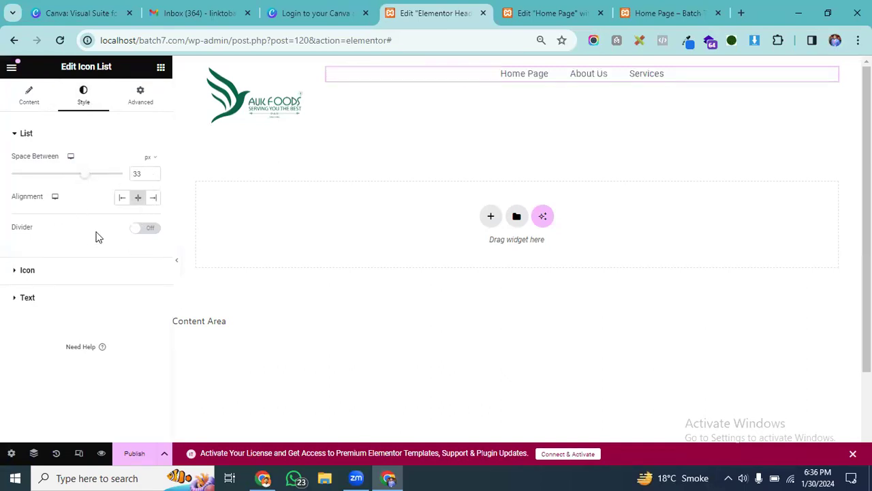
{"action": "left_click", "coordinate": [142, 230]}
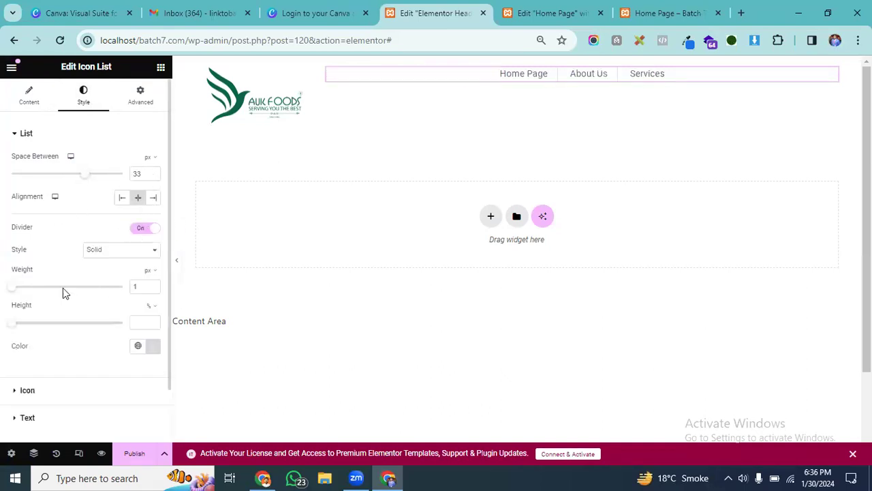
- Look over the icon, text and typography styling options for the menu
{"action": "scroll", "coordinate": [46, 272], "scroll_direction": "down", "scroll_amount": 1}
{"action": "left_click", "coordinate": [61, 329]}
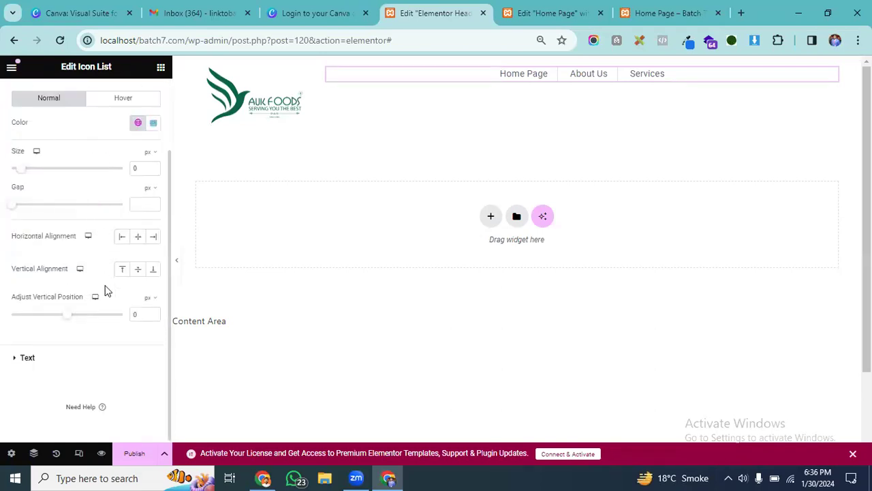
{"action": "left_click", "coordinate": [51, 353]}
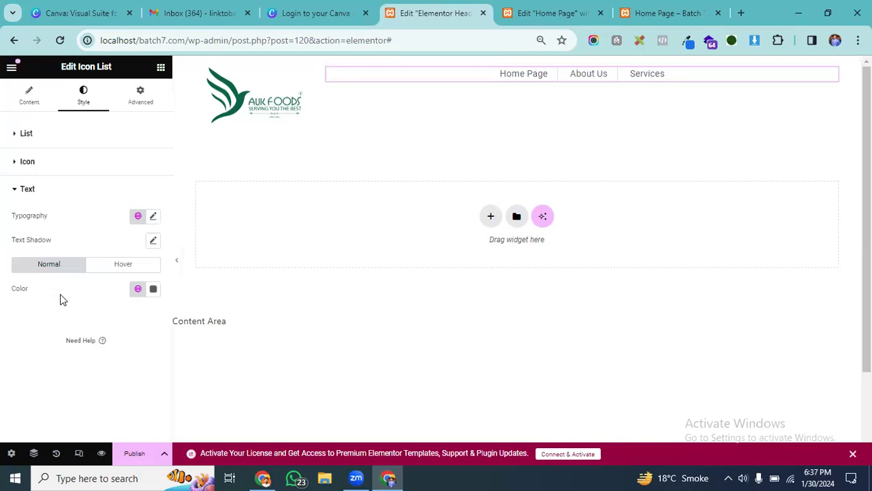
{"action": "left_click", "coordinate": [153, 216]}
{"action": "left_click", "coordinate": [244, 176]}
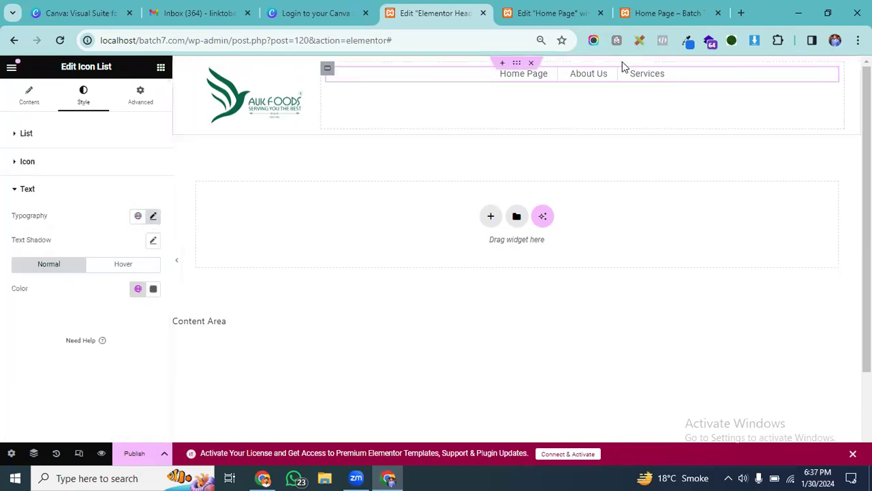
- Select the menu's container and set its Justify Content to Center
{"action": "left_click", "coordinate": [328, 70]}
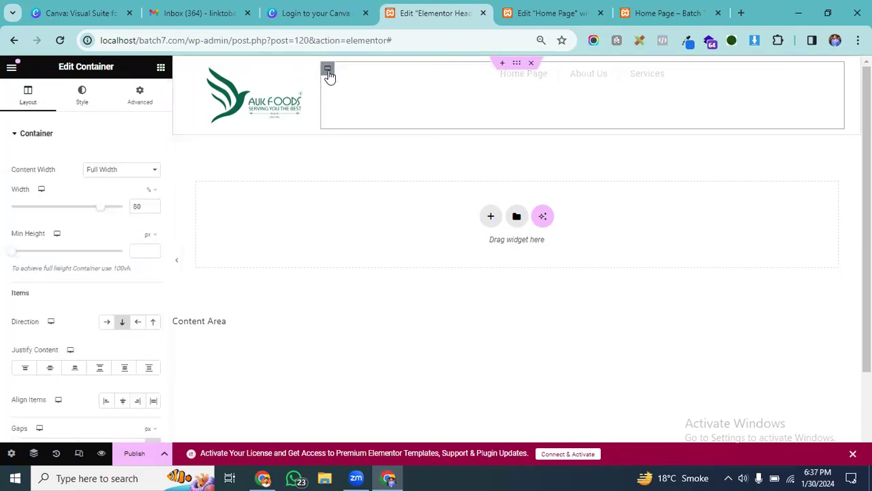
{"action": "scroll", "coordinate": [51, 369], "scroll_direction": "down", "scroll_amount": 2}
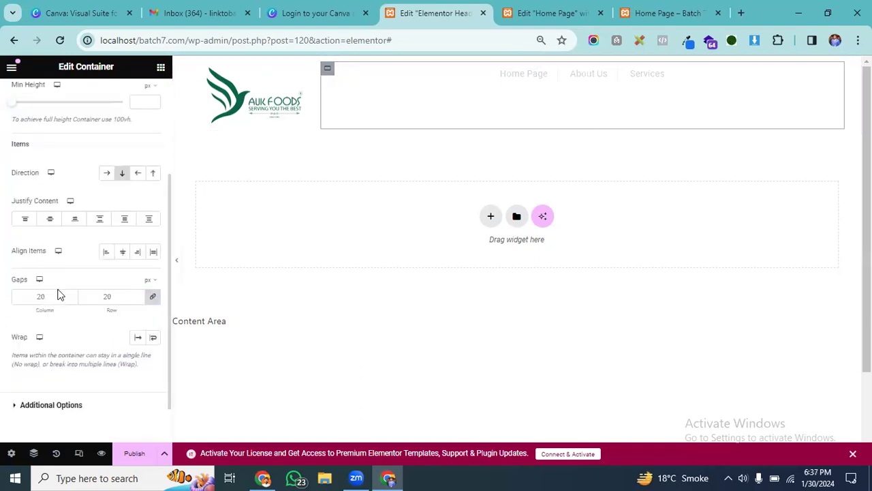
{"action": "left_click", "coordinate": [55, 220]}
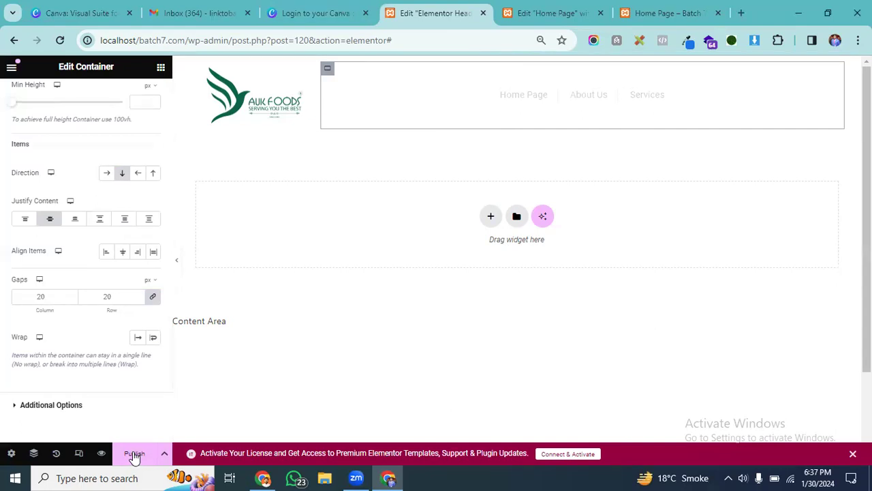
- Publish the header template with an Include / Entire Site display condition and save it
{"action": "left_click", "coordinate": [131, 451]}
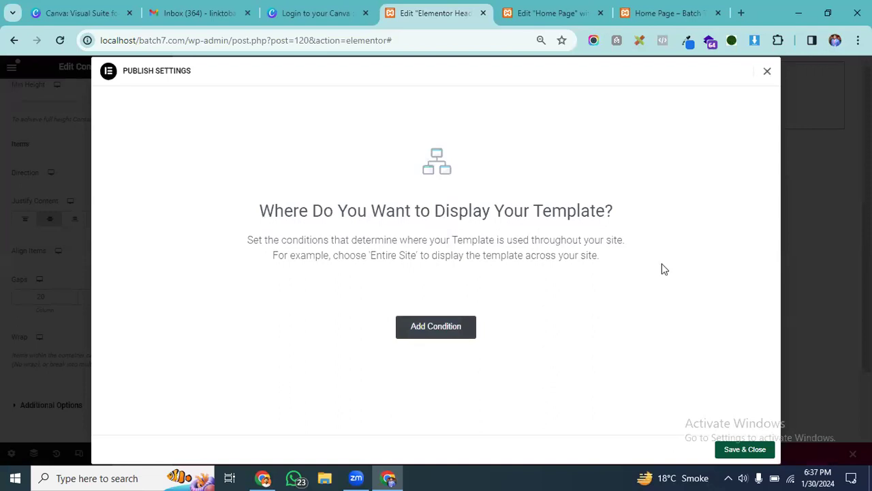
{"action": "left_click", "coordinate": [449, 333]}
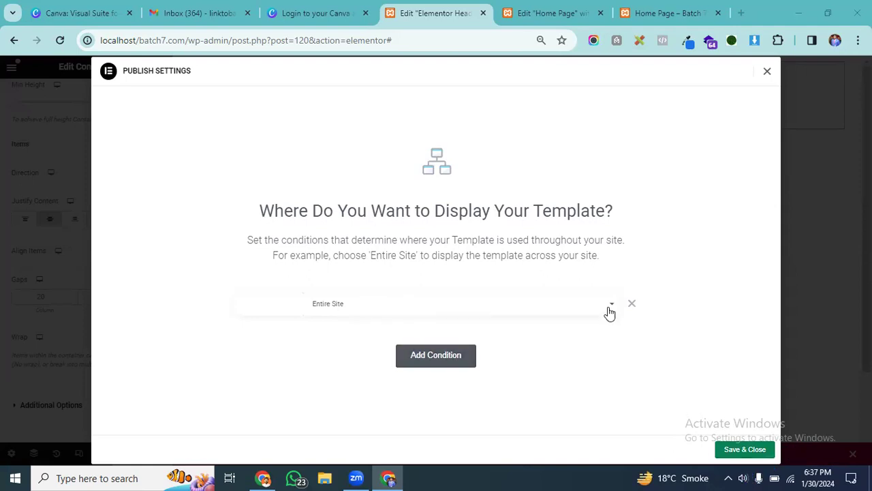
{"action": "left_click", "coordinate": [401, 303]}
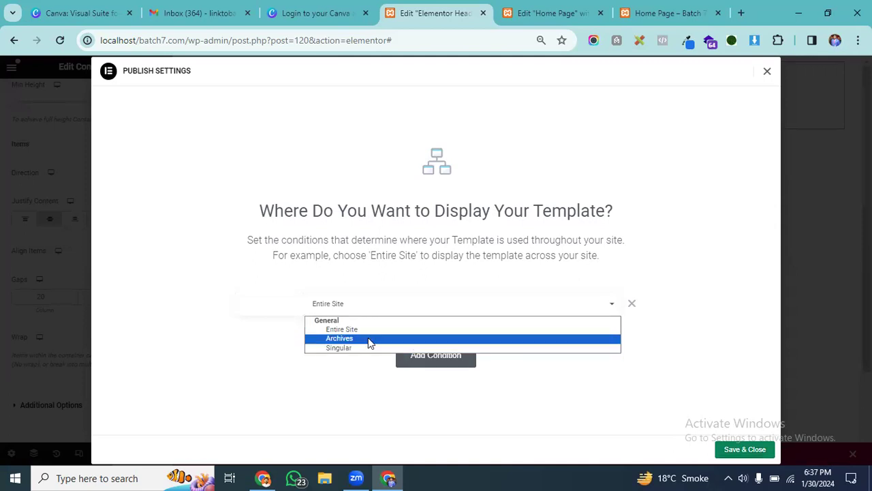
{"action": "left_click", "coordinate": [367, 330]}
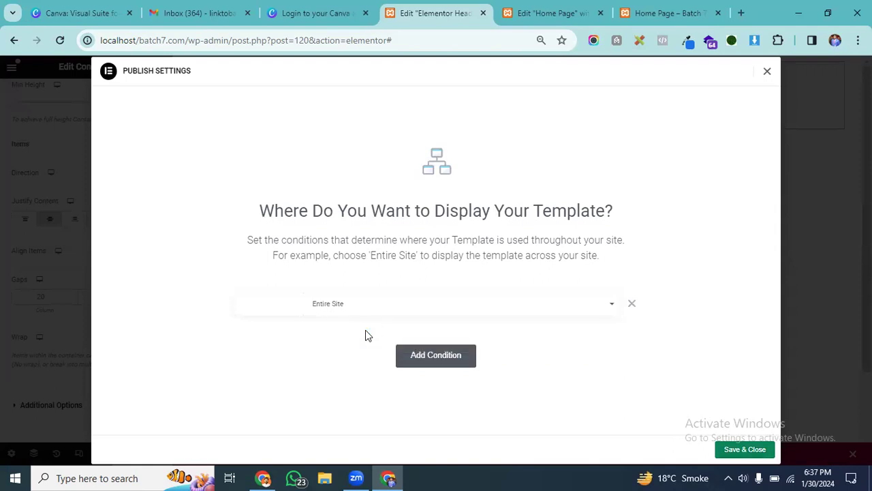
{"action": "left_click", "coordinate": [274, 308]}
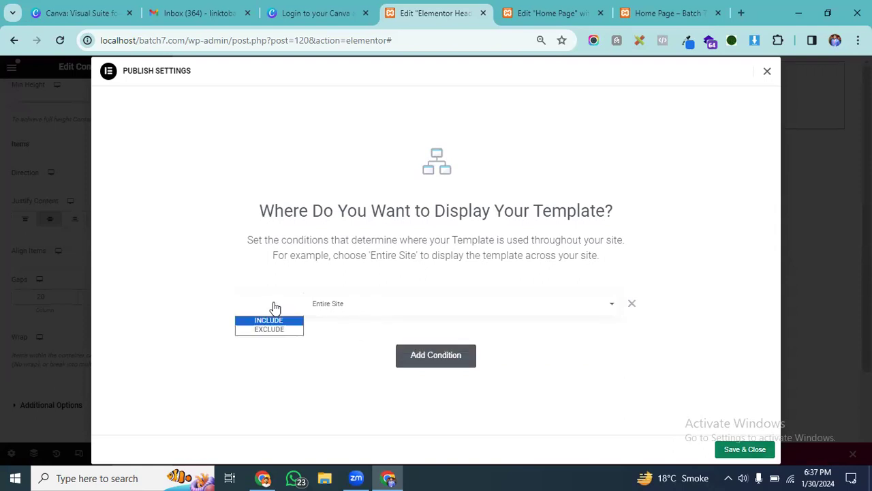
{"action": "left_click", "coordinate": [291, 337]}
{"action": "left_click", "coordinate": [358, 305]}
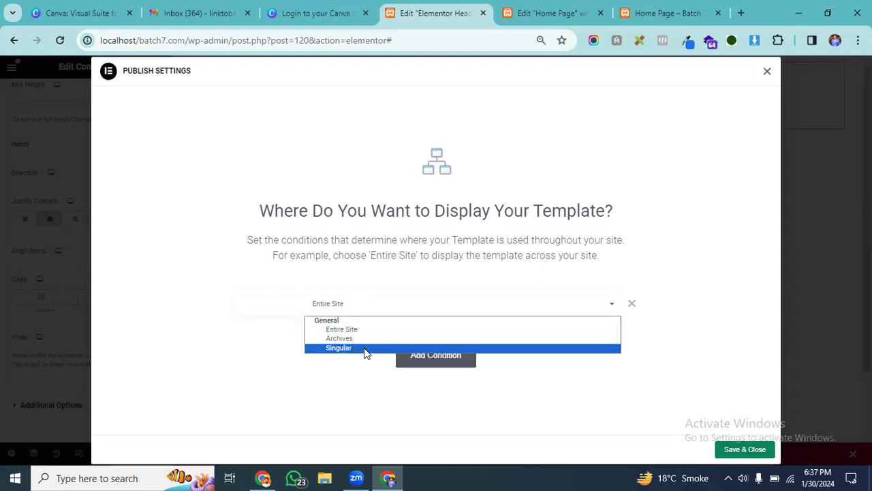
{"action": "left_click", "coordinate": [269, 307]}
{"action": "left_click", "coordinate": [273, 326]}
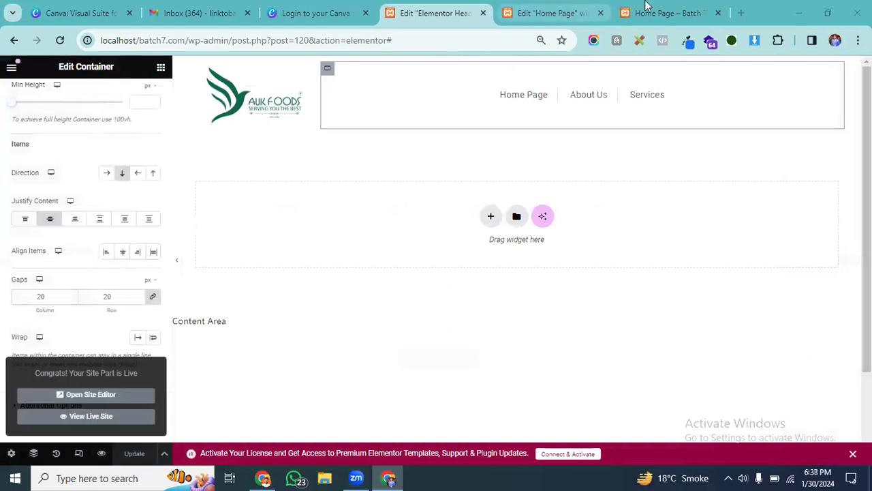
{"action": "key", "text": "ctrl+Tab"}
{"action": "key", "text": "ctrl+Tab"}
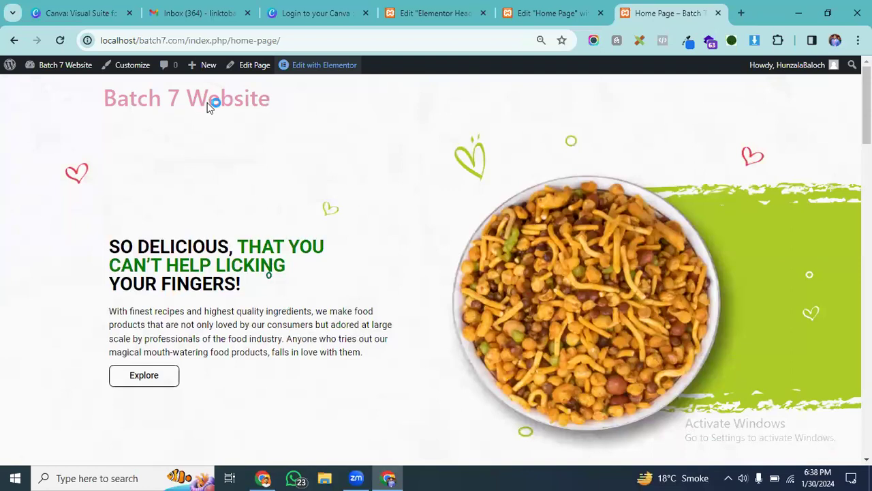
- Reload the live Home Page and compare its new AUK FOODS header against the editor tabs
{"action": "key", "text": "F5"}
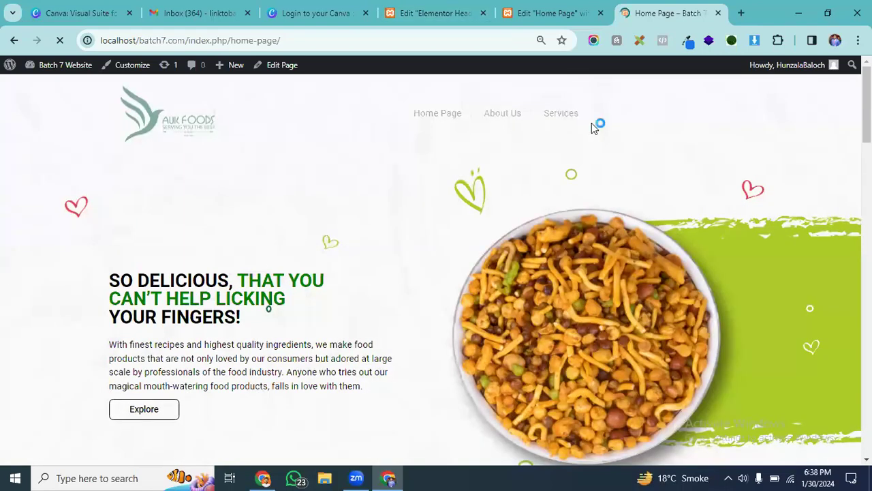
{"action": "left_click", "coordinate": [449, 11]}
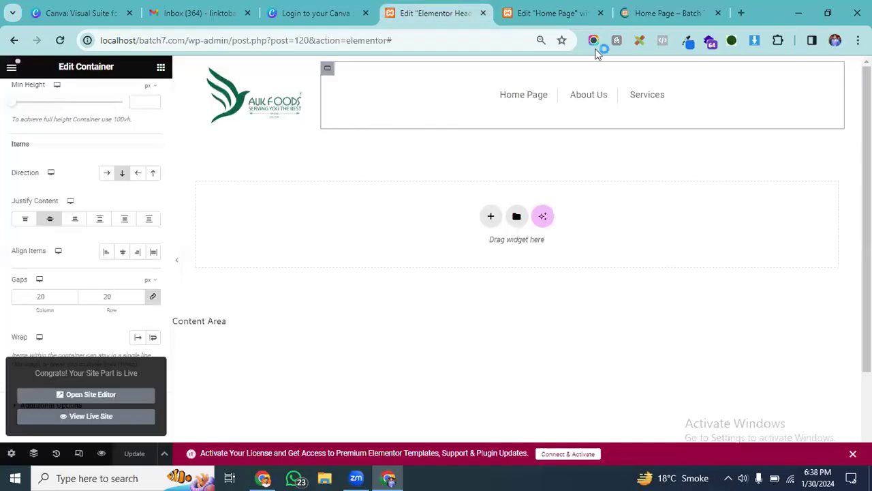
{"action": "left_click", "coordinate": [665, 13]}
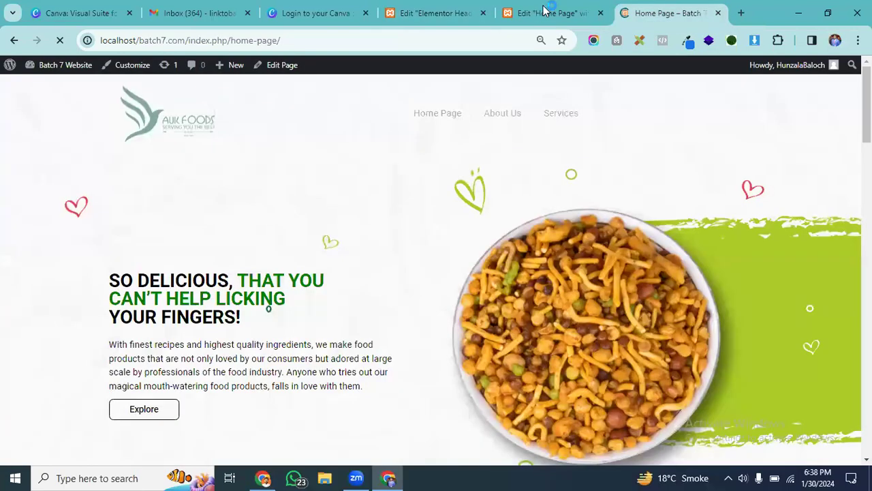
{"action": "left_click", "coordinate": [548, 13]}
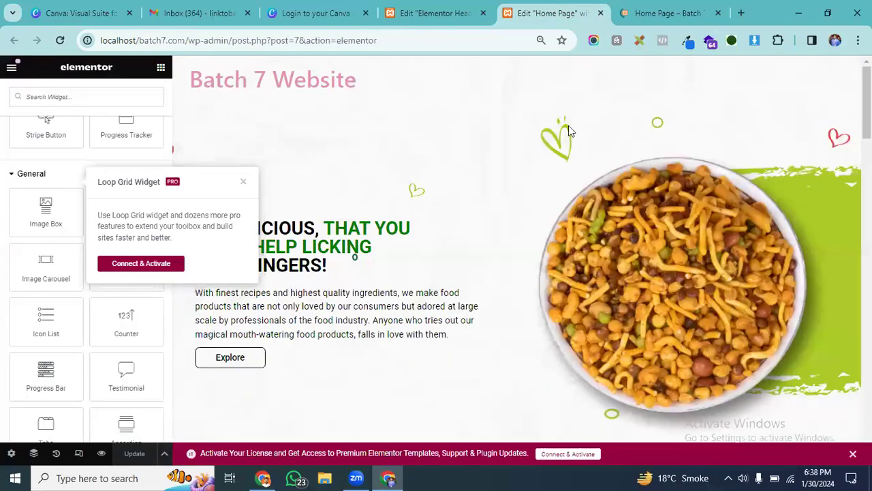
{"action": "left_click", "coordinate": [436, 13]}
{"action": "left_click", "coordinate": [663, 13]}
{"action": "left_click", "coordinate": [60, 40]}
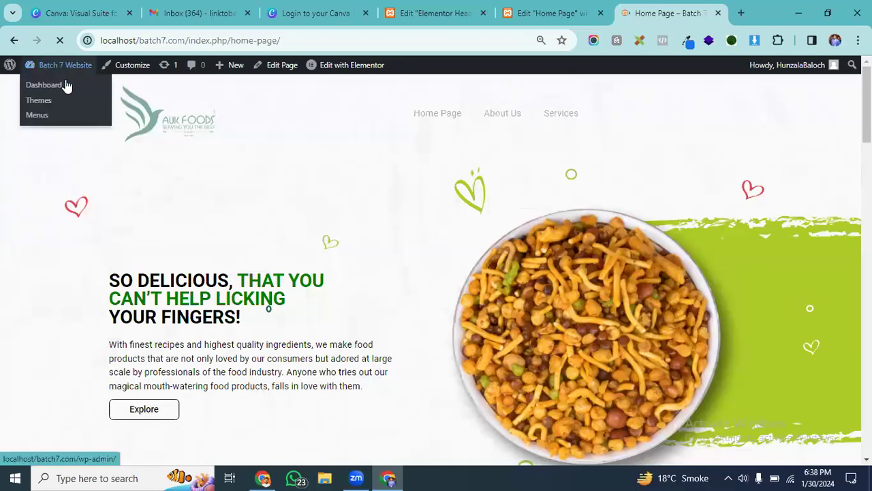
{"action": "left_click", "coordinate": [742, 13]}
- Place the dashboard tab beside the login tab, then turn the Theme Builder tab into the admin Dashboard
{"action": "left_click_drag", "start_coordinate": [702, 10], "coordinate": [399, 10]}
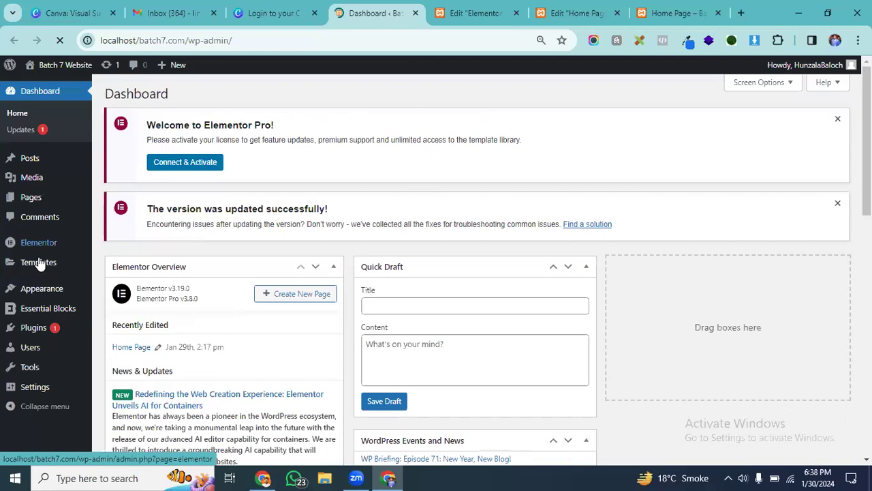
{"action": "mouse_move", "coordinate": [38, 262]}
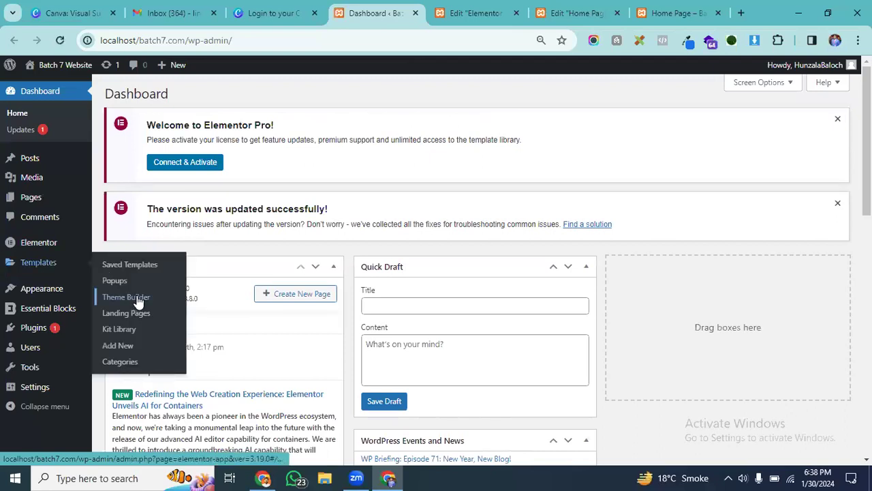
{"action": "middle_click", "coordinate": [138, 301]}
{"action": "key", "text": "ctrl+Tab"}
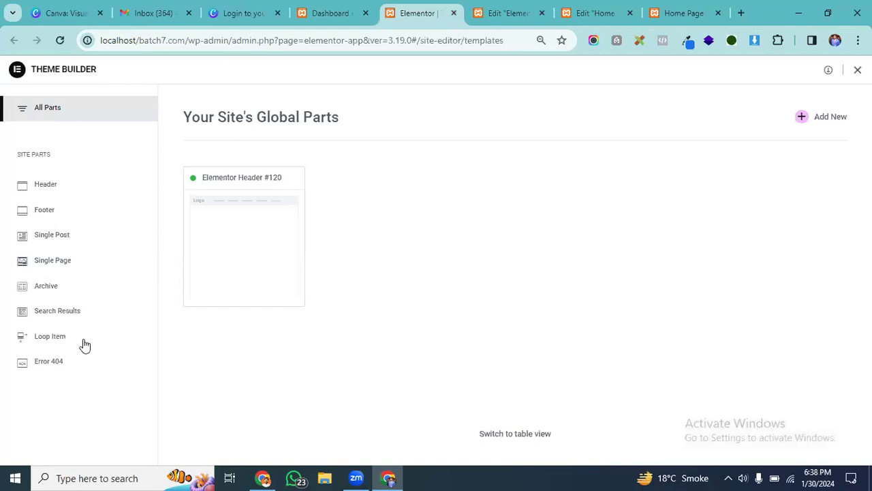
{"action": "mouse_move", "coordinate": [275, 220]}
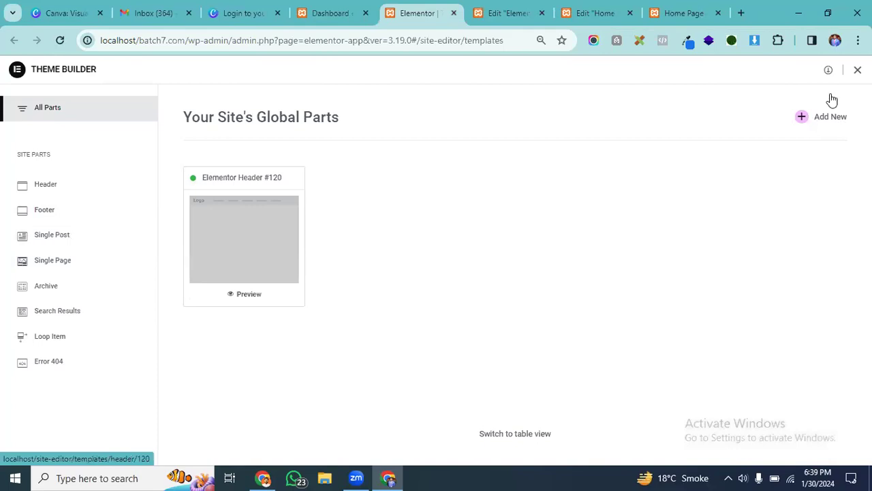
{"action": "key", "text": "F5"}
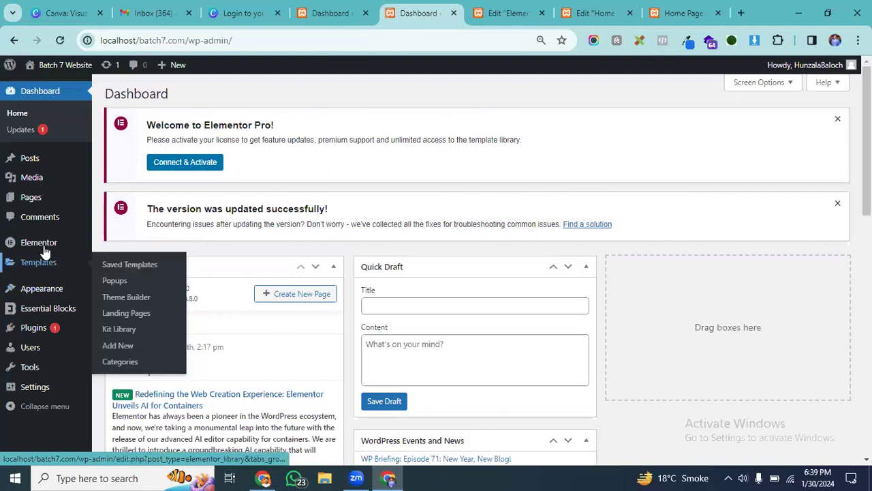
- Go to Elementor's Custom Fonts page
{"action": "mouse_move", "coordinate": [46, 249]}
{"action": "left_click", "coordinate": [128, 288]}
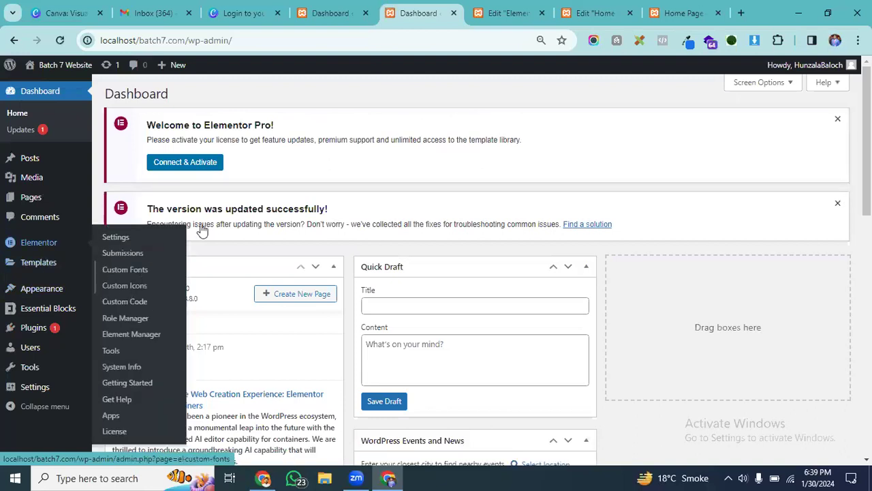
{"action": "left_click", "coordinate": [503, 8]}
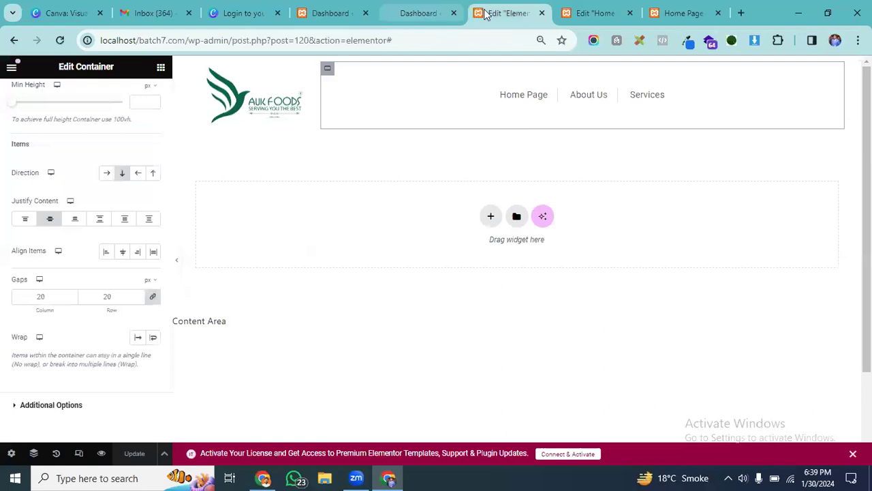
{"action": "left_click", "coordinate": [419, 13]}
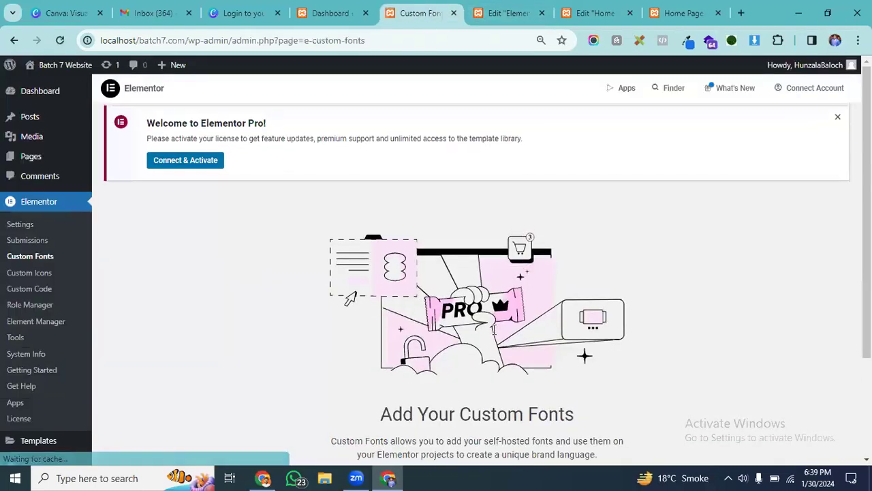
{"action": "scroll", "coordinate": [490, 358], "scroll_direction": "down", "scroll_amount": 2}
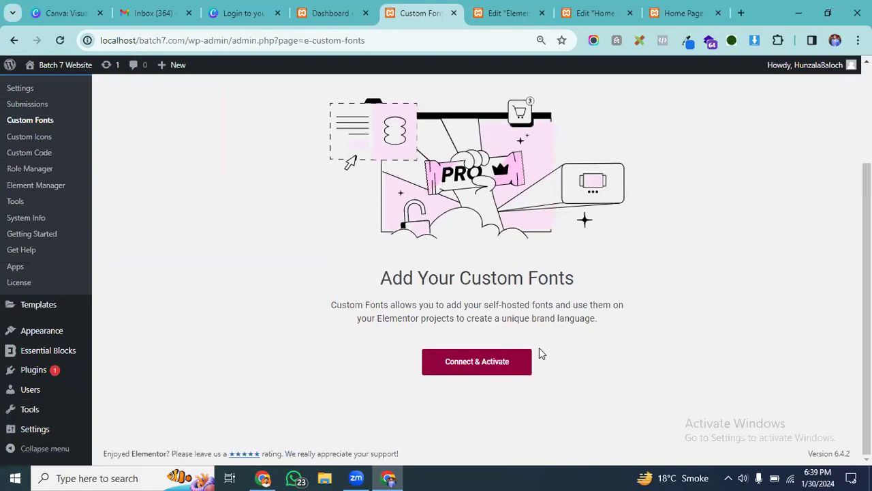
{"action": "scroll", "coordinate": [375, 259], "scroll_direction": "up", "scroll_amount": 2}
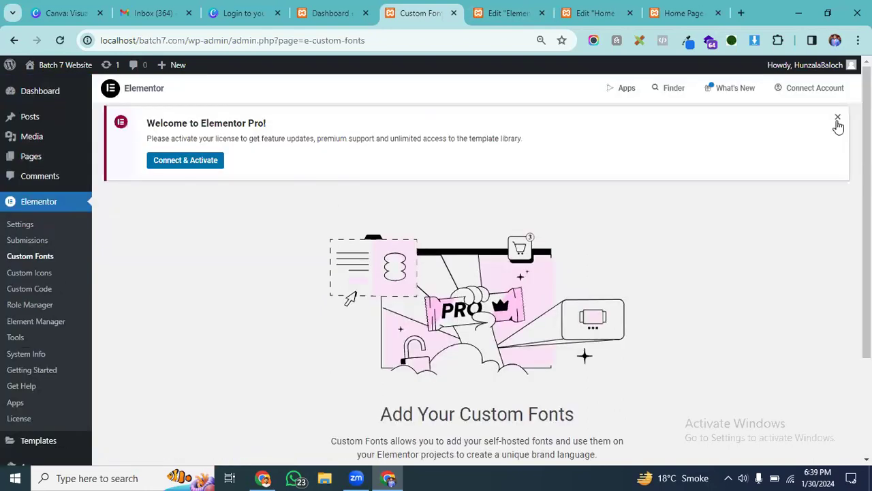
- Dismiss the Welcome to Elementor Pro notice and start a blank browser tab
{"action": "left_click", "coordinate": [837, 118]}
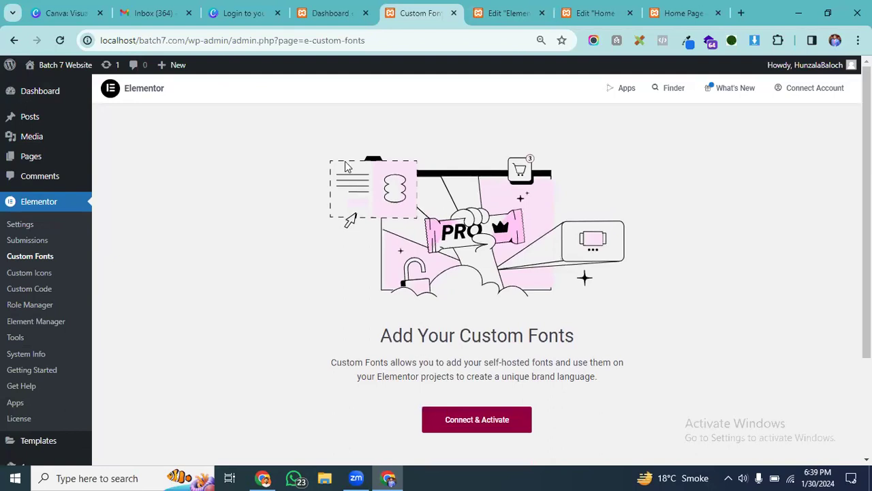
{"action": "scroll", "coordinate": [545, 239], "scroll_direction": "down", "scroll_amount": 2}
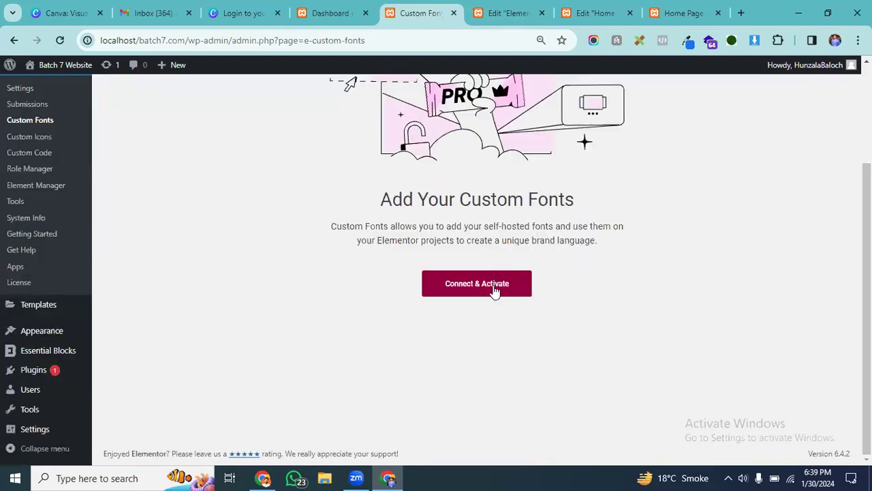
{"action": "left_click", "coordinate": [742, 13]}
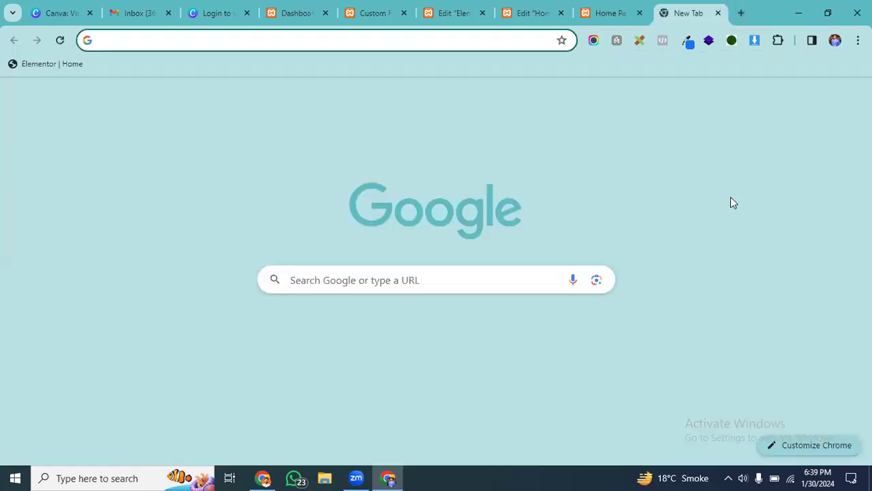
- Log in to the second live site's /wp-admin and view its list of installed plugins
{"action": "type", "text": "usmangrafix.com/wp-a"}
{"action": "type", "text": "dmin"}
{"action": "key", "text": "Return"}
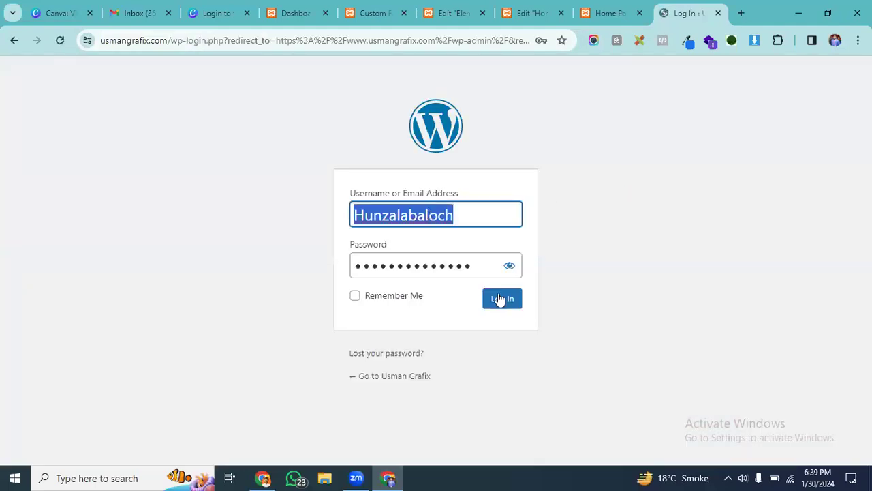
{"action": "left_click", "coordinate": [500, 299]}
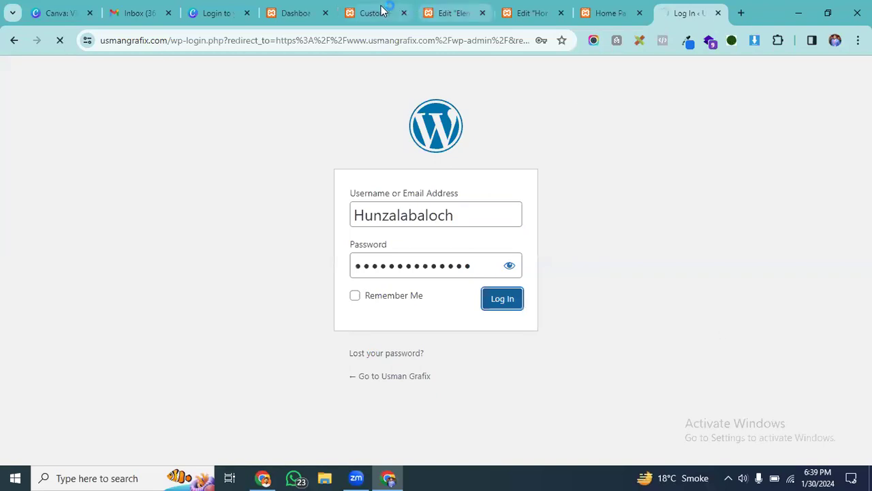
{"action": "left_click", "coordinate": [375, 15]}
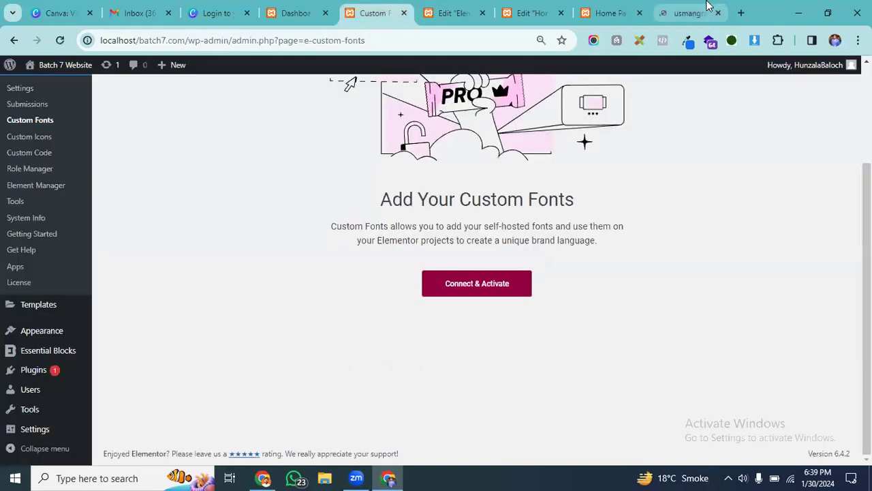
{"action": "left_click", "coordinate": [706, 14]}
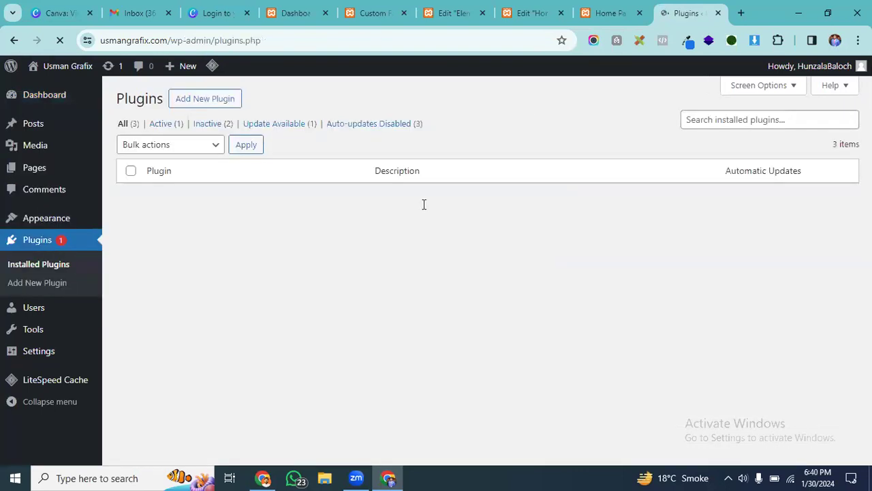
{"action": "scroll", "coordinate": [164, 121], "scroll_direction": "down", "scroll_amount": 1}
- Upload elementor-pro-3.16.2.zip from Downloads as a new plugin and start installing it
{"action": "scroll", "coordinate": [189, 101], "scroll_direction": "up", "scroll_amount": 1}
{"action": "left_click", "coordinate": [190, 101]}
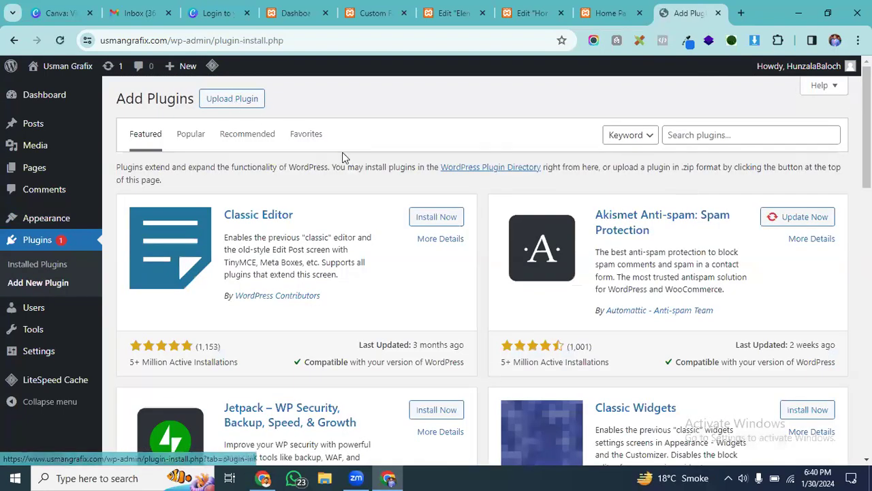
{"action": "left_click", "coordinate": [232, 98]}
{"action": "left_click", "coordinate": [399, 215]}
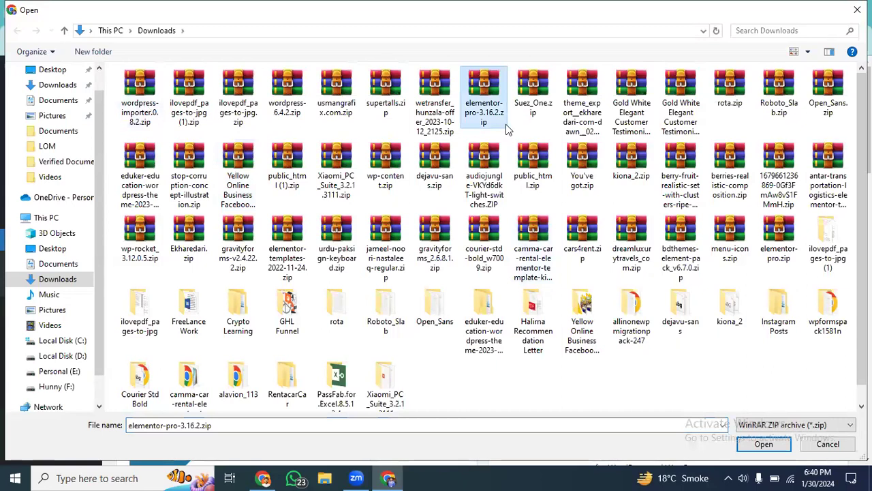
{"action": "key", "text": "e"}
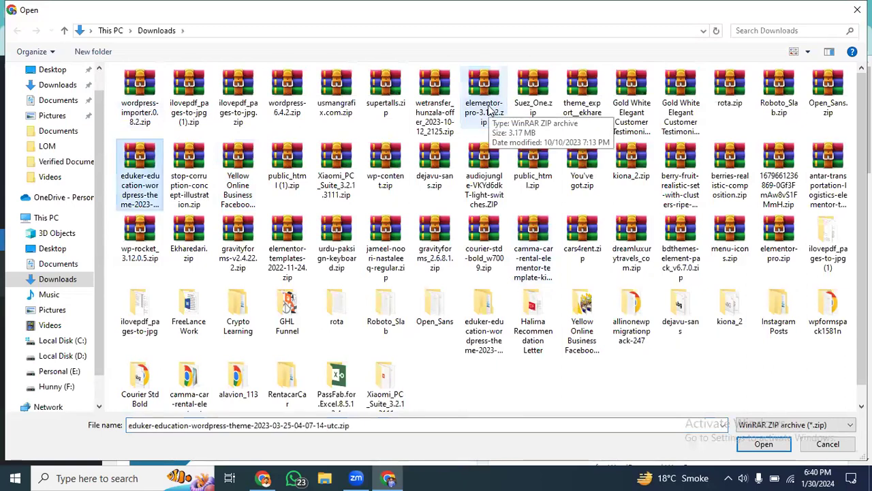
{"action": "key", "text": "e"}
{"action": "key", "text": "e"}
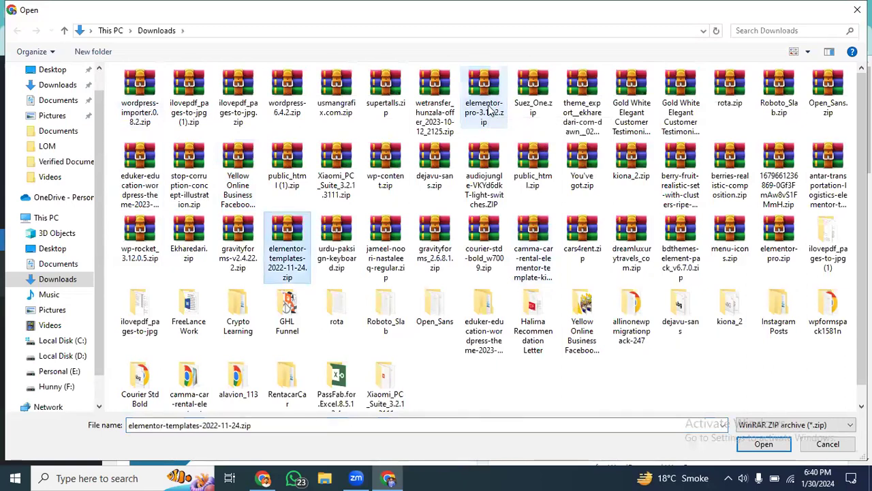
{"action": "double_click", "coordinate": [488, 111]}
{"action": "left_click", "coordinate": [567, 219]}
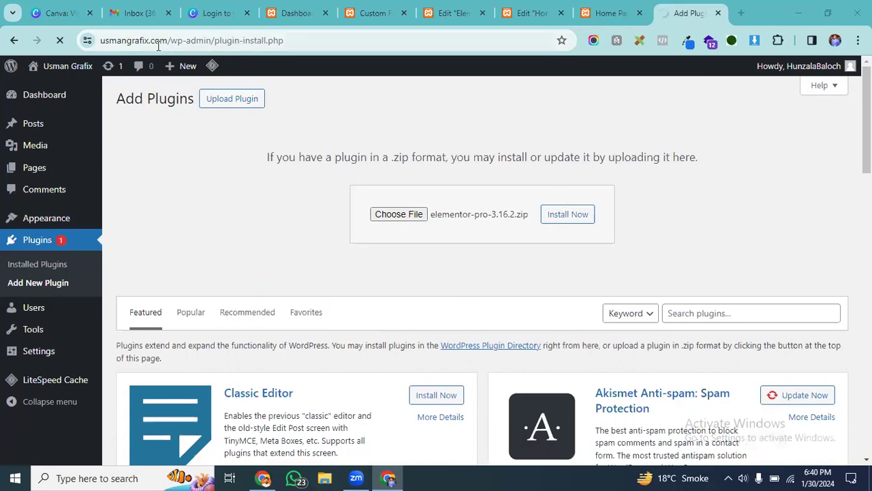
{"action": "left_click", "coordinate": [374, 13]}
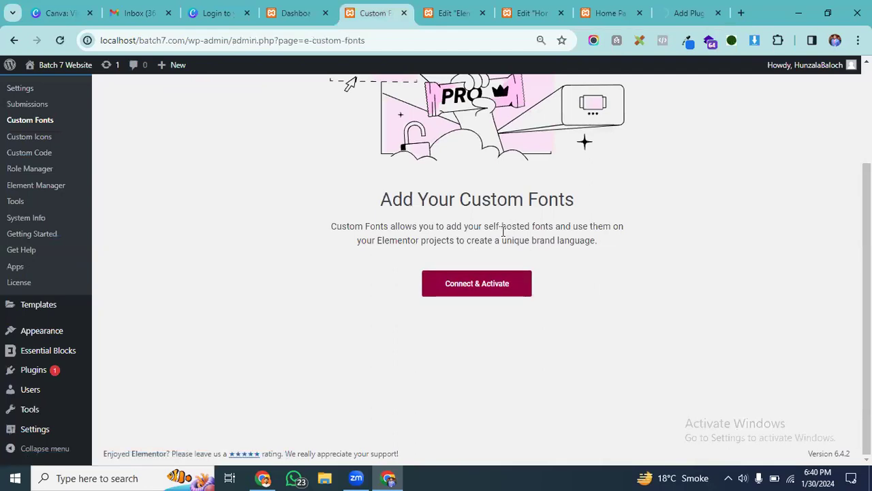
{"action": "scroll", "coordinate": [491, 253], "scroll_direction": "up", "scroll_amount": 2}
{"action": "scroll", "coordinate": [430, 280], "scroll_direction": "down", "scroll_amount": 2}
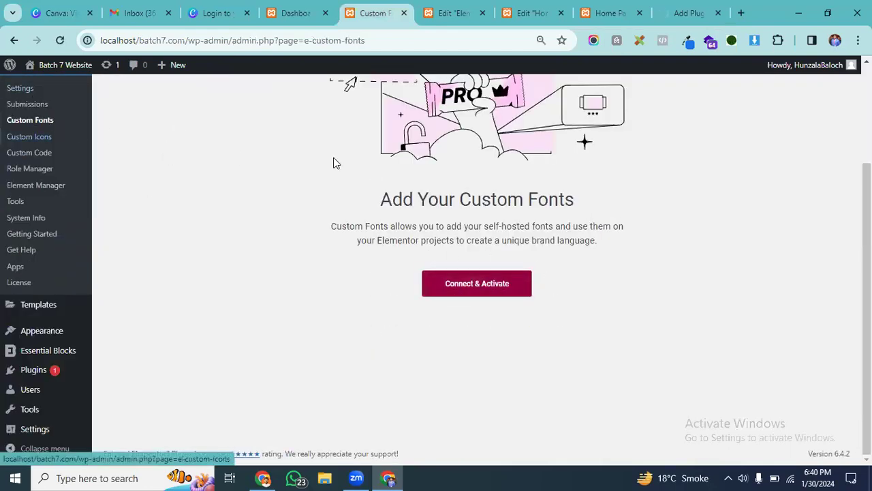
{"action": "left_click", "coordinate": [689, 13]}
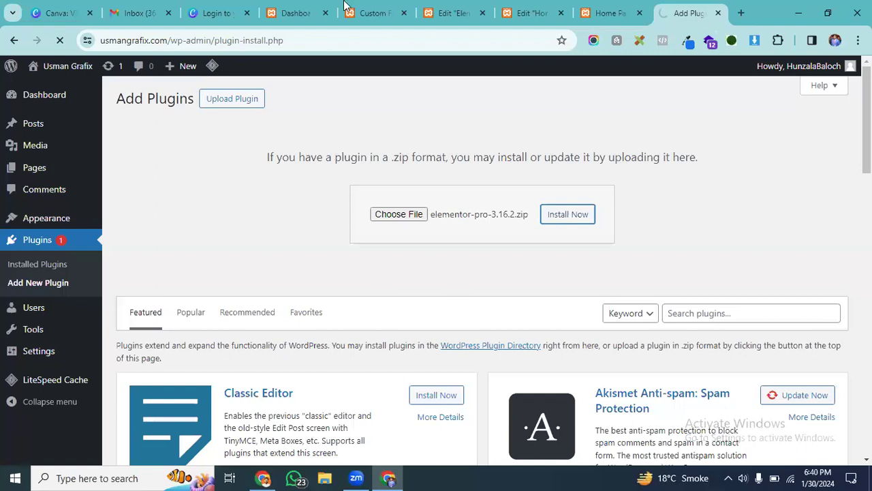
{"action": "left_click", "coordinate": [374, 6]}
{"action": "left_click", "coordinate": [289, 11]}
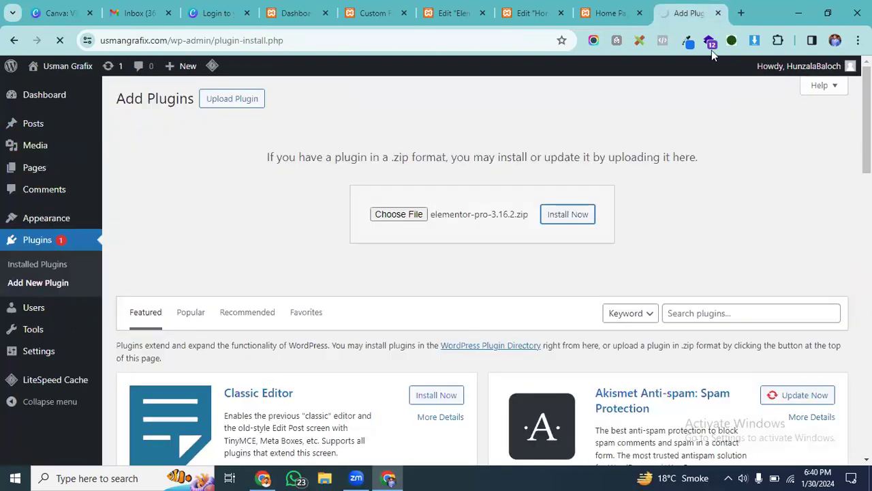
{"action": "left_click", "coordinate": [694, 13]}
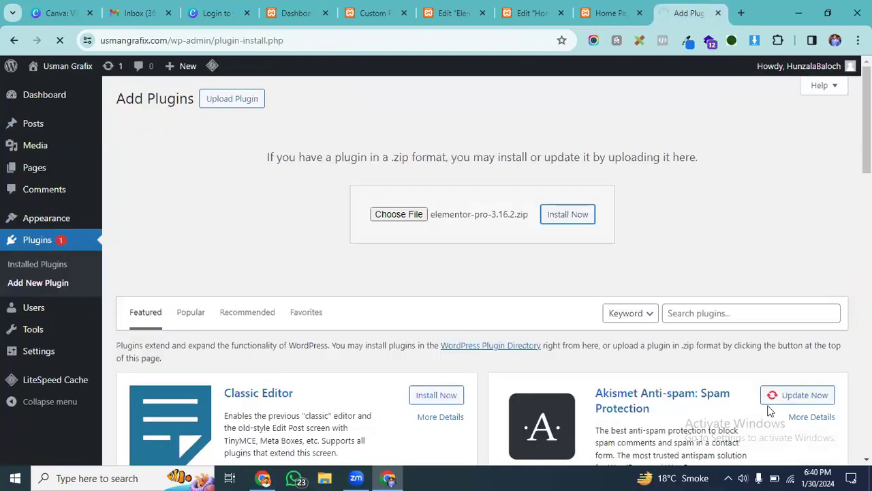
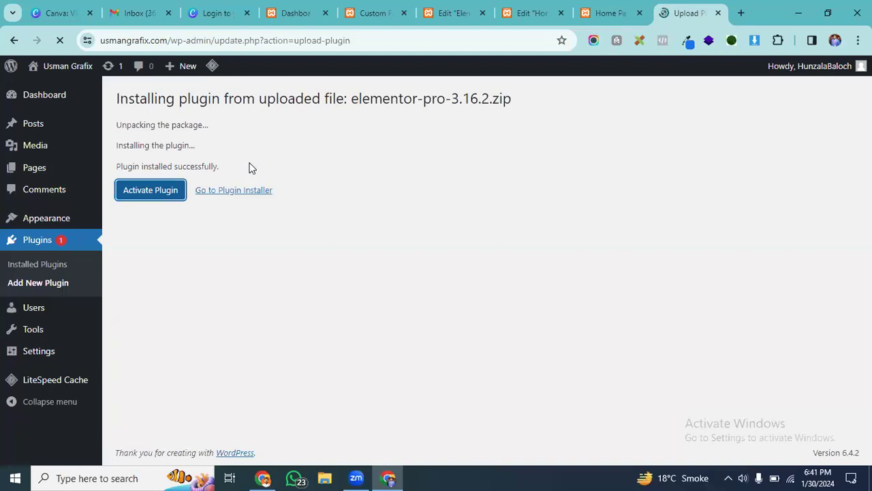
- Activate Elementor Pro and install the free Elementor plugin it requires
{"action": "left_click", "coordinate": [71, 272]}
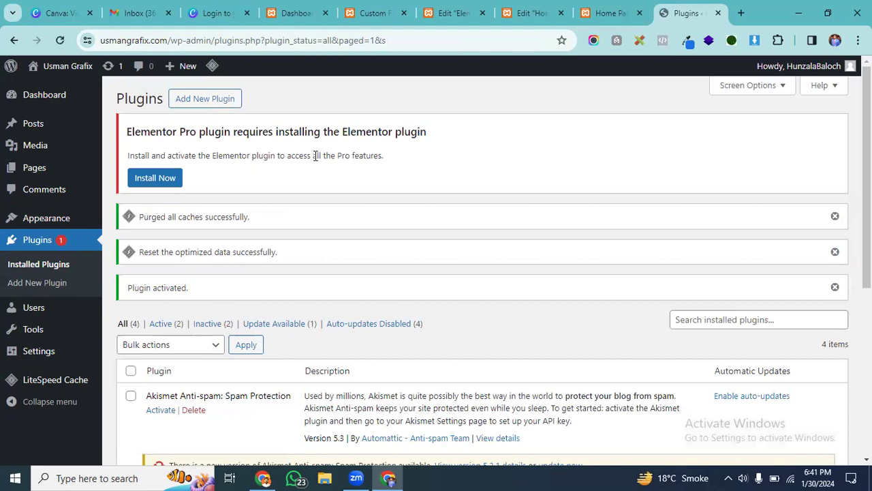
{"action": "left_click", "coordinate": [168, 184]}
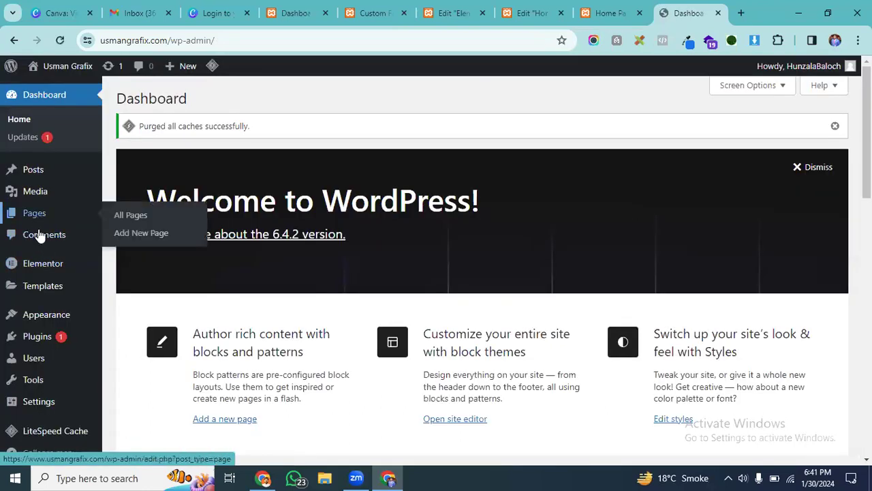
- Check Elementor's Custom Fonts list on the live site, which has no fonts yet
{"action": "mouse_move", "coordinate": [55, 264]}
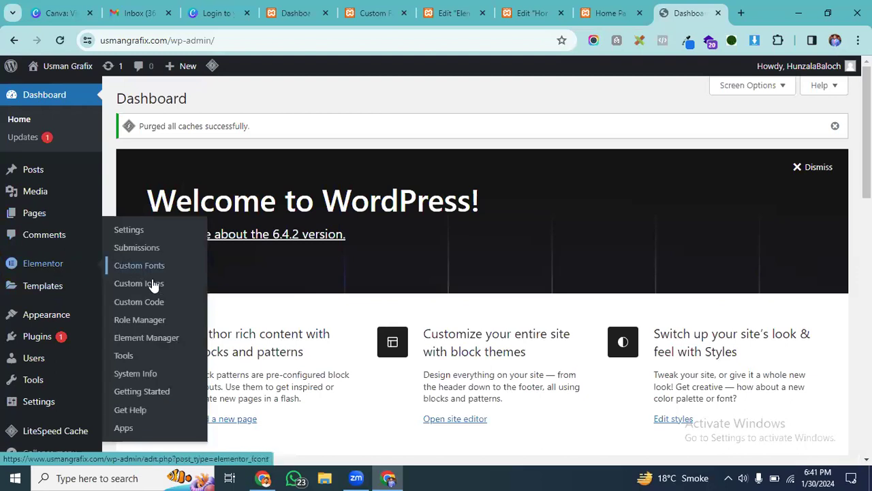
{"action": "left_click", "coordinate": [154, 265]}
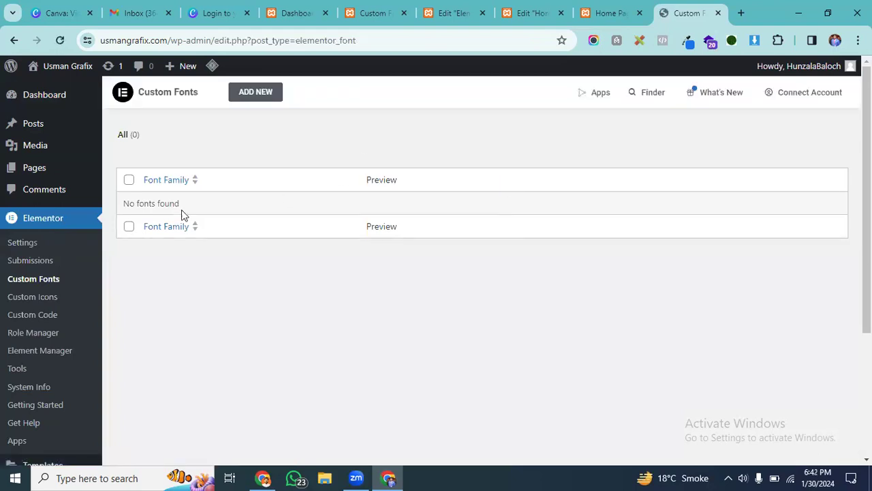
{"action": "left_click", "coordinate": [374, 13]}
{"action": "left_click", "coordinate": [684, 6]}
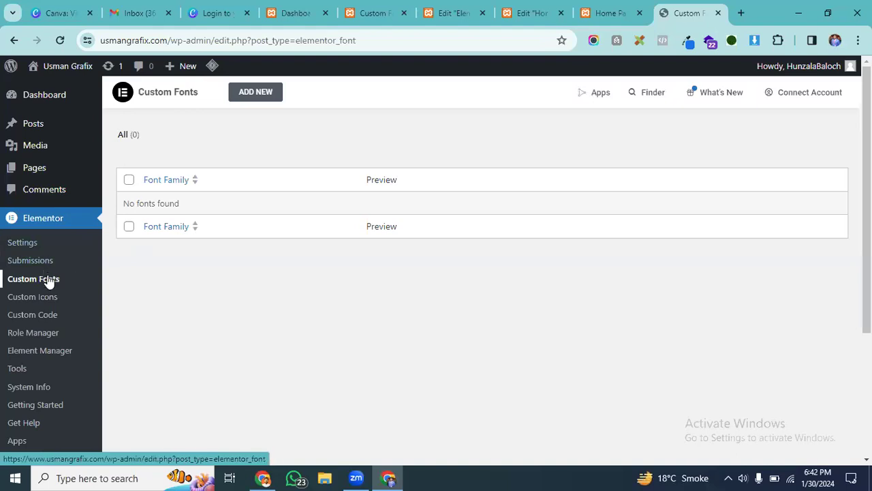
- Start a new snippet from Elementor's Custom Code page
{"action": "left_click", "coordinate": [50, 321]}
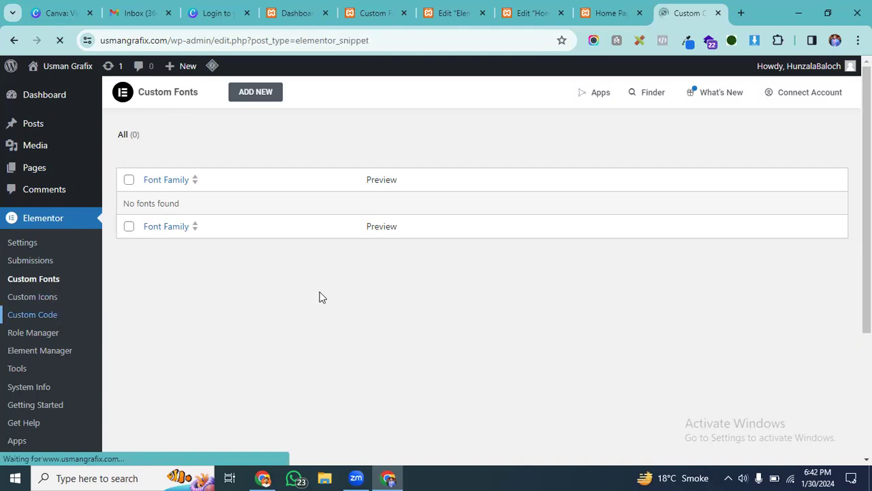
{"action": "scroll", "coordinate": [482, 319], "scroll_direction": "down", "scroll_amount": 3}
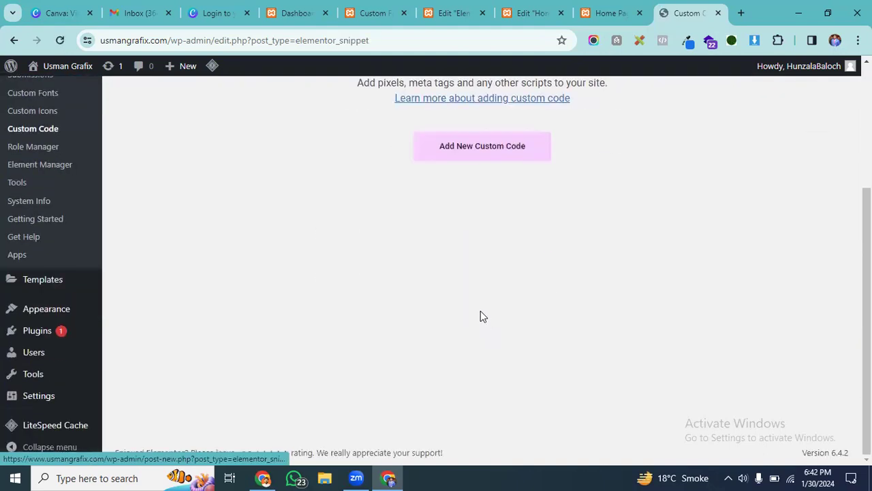
{"action": "left_click", "coordinate": [488, 161]}
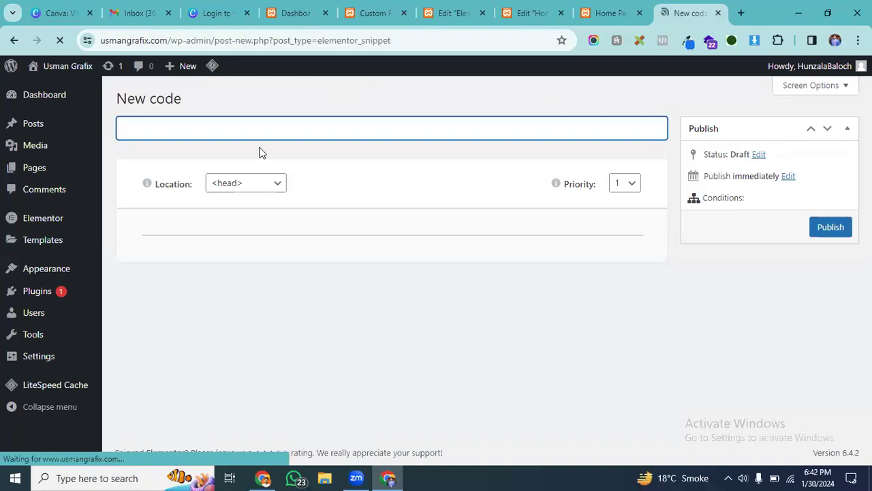
- Try the body-start code location, then set the snippet location back to <head>
{"action": "left_click", "coordinate": [261, 186]}
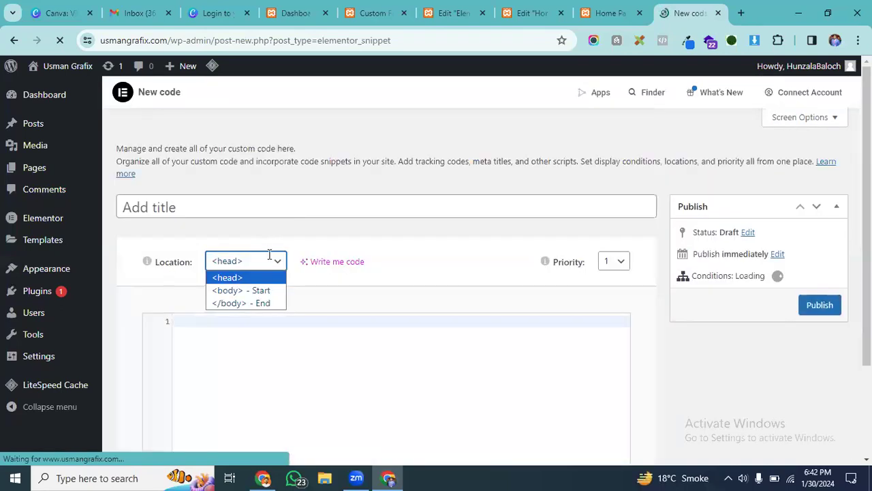
{"action": "left_click", "coordinate": [259, 290]}
{"action": "left_click", "coordinate": [255, 264]}
{"action": "left_click", "coordinate": [263, 278]}
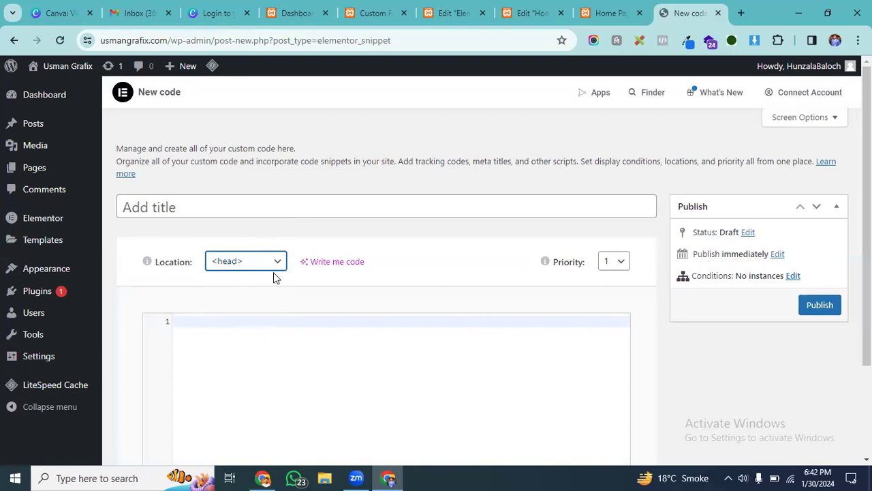
- Open the AI code writer, attempt to connect to Elementor AI, then close the dialog
{"action": "left_click", "coordinate": [328, 266]}
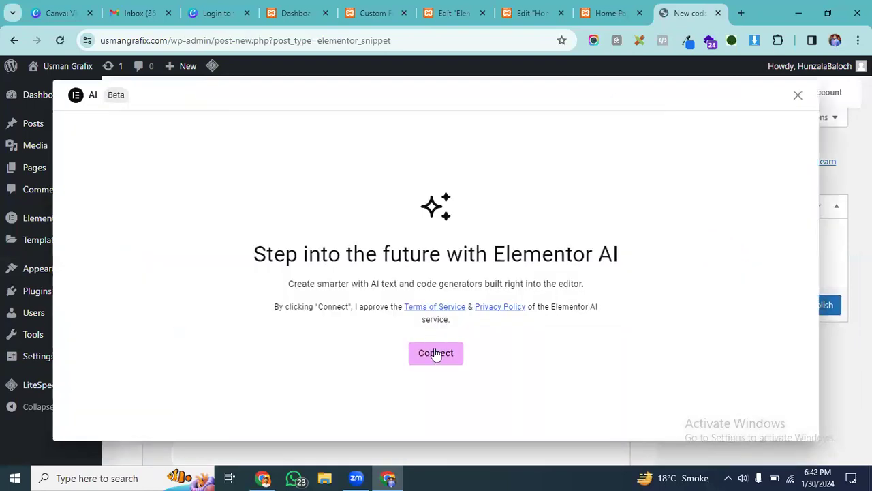
{"action": "left_click", "coordinate": [436, 354]}
{"action": "left_click", "coordinate": [798, 95]}
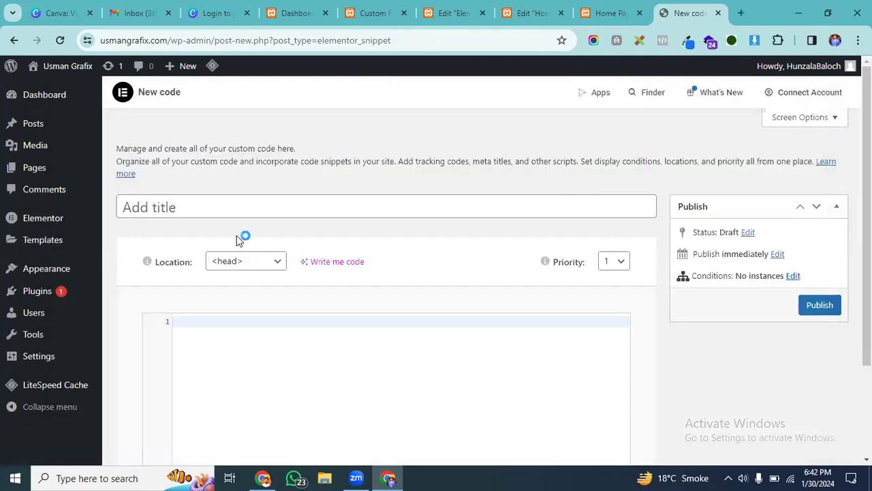
- Return to Custom Code, start another new snippet, and reopen the AI code writer
{"action": "mouse_move", "coordinate": [48, 271]}
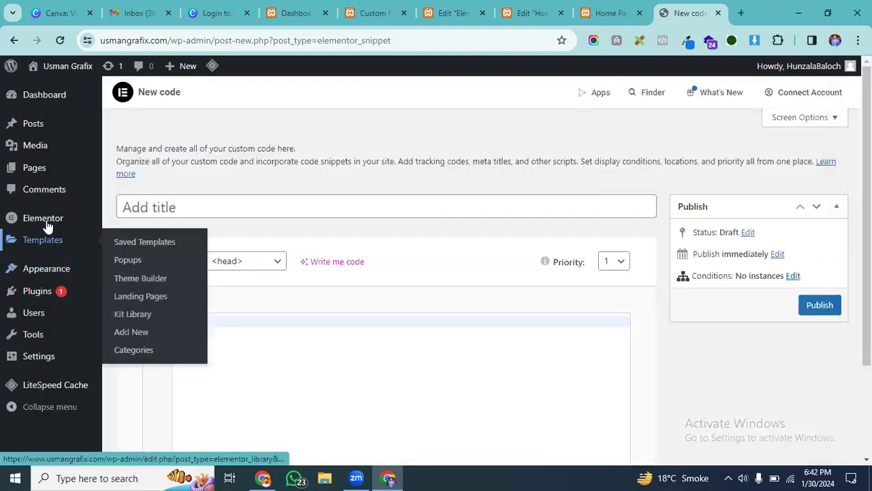
{"action": "mouse_move", "coordinate": [45, 223]}
{"action": "left_click", "coordinate": [157, 292]}
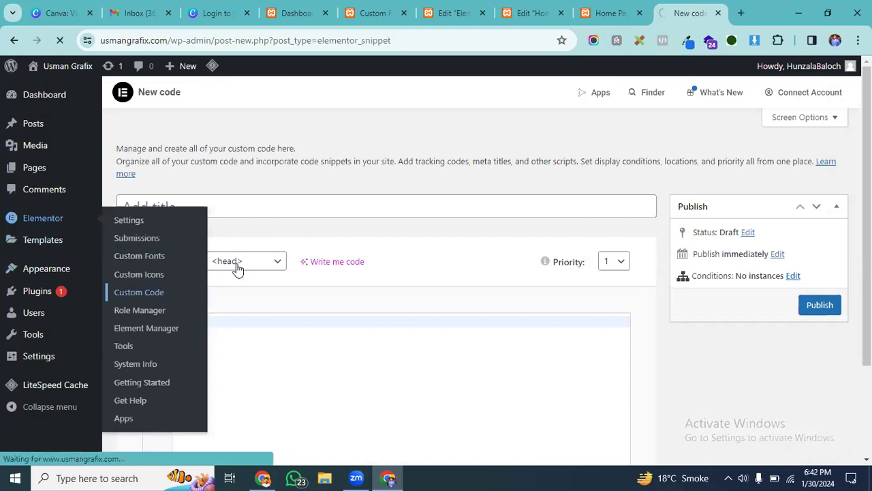
{"action": "left_click", "coordinate": [236, 268]}
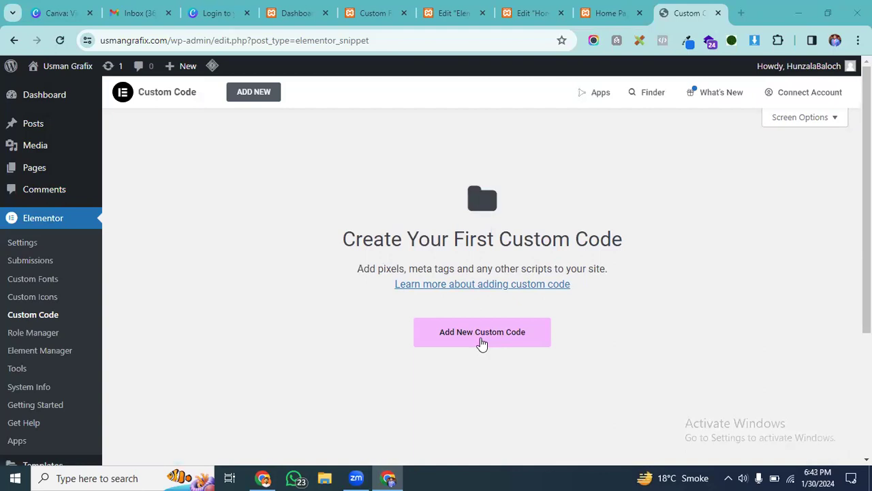
{"action": "mouse_move", "coordinate": [41, 179]}
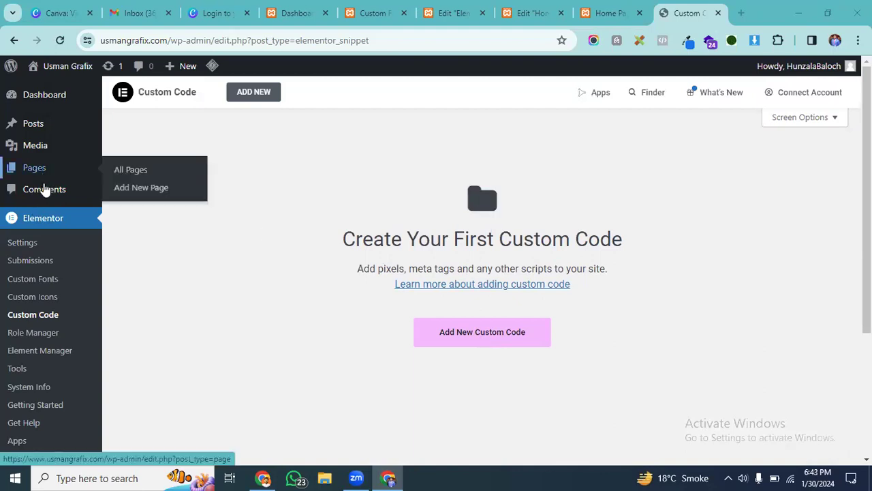
{"action": "left_click", "coordinate": [504, 334]}
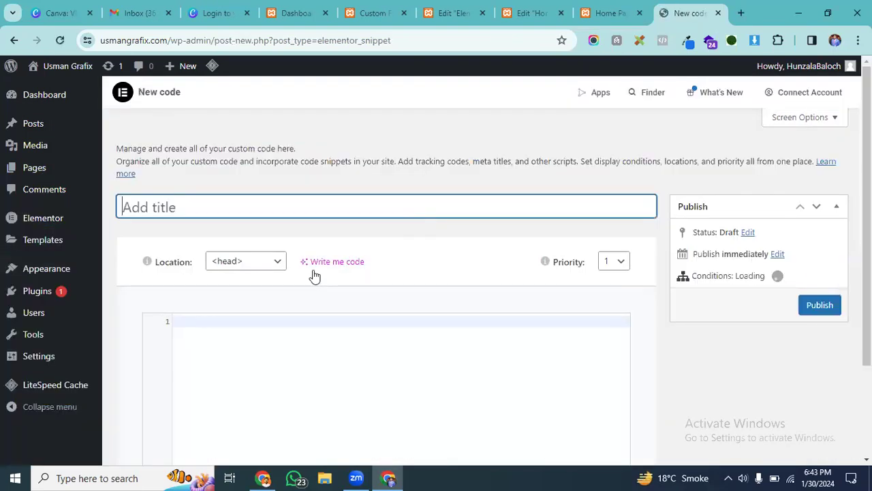
{"action": "left_click", "coordinate": [321, 261]}
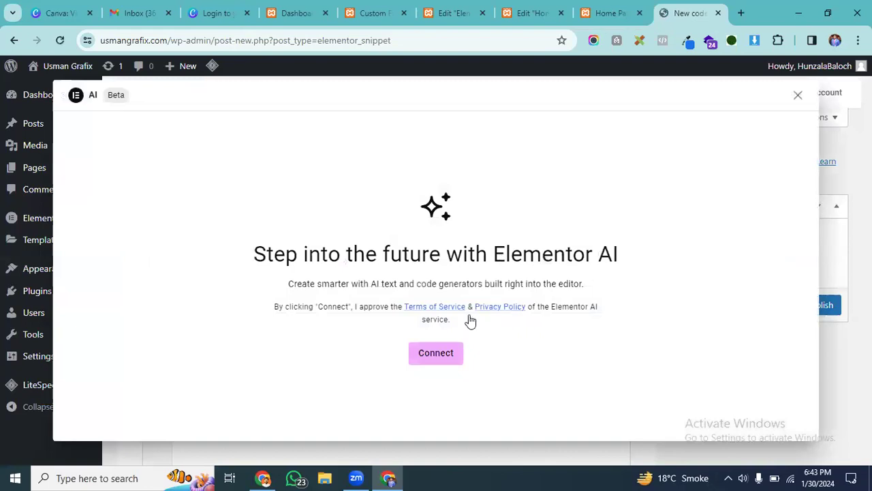
- Sign in to my.elementor.com with email and enter the account verification code
{"action": "left_click", "coordinate": [448, 352]}
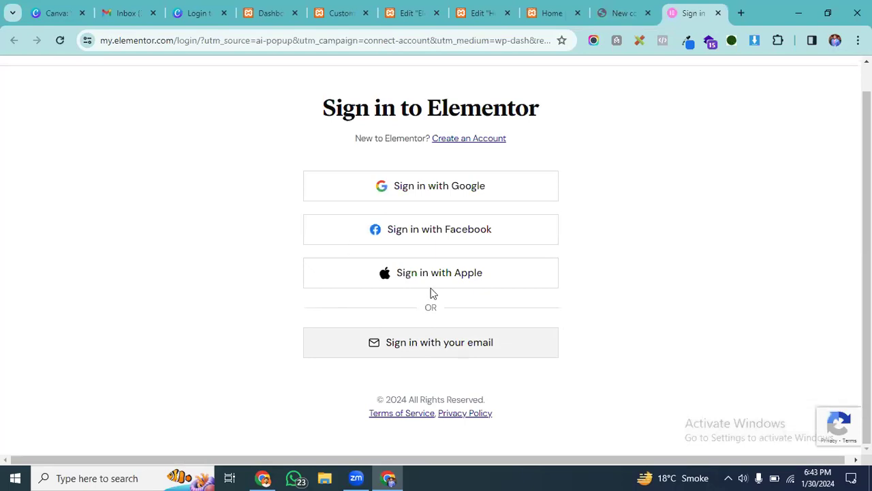
{"action": "left_click", "coordinate": [442, 342]}
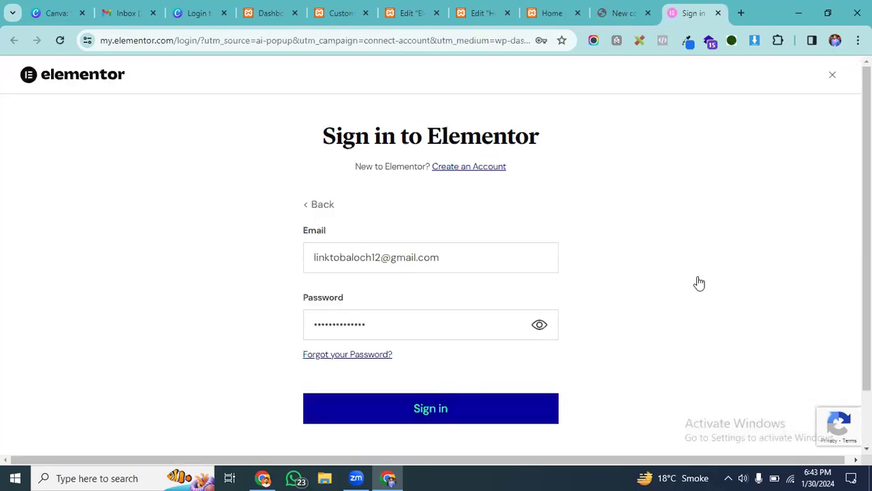
{"action": "left_click", "coordinate": [436, 411]}
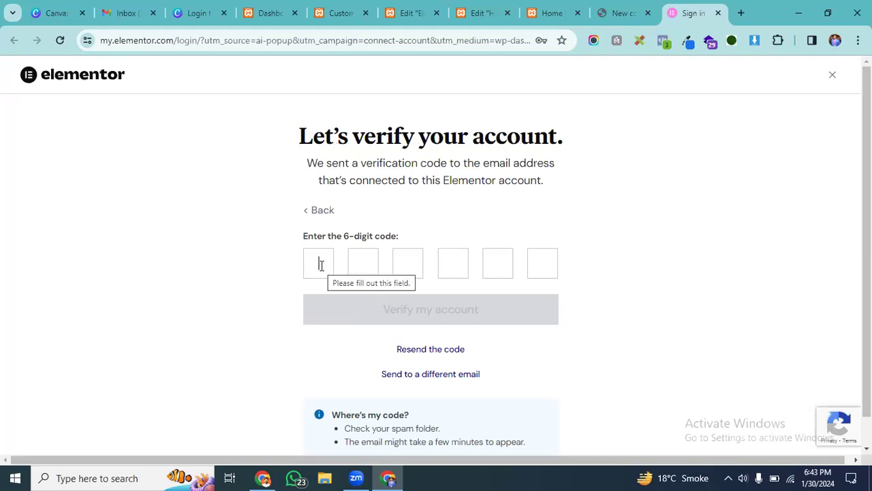
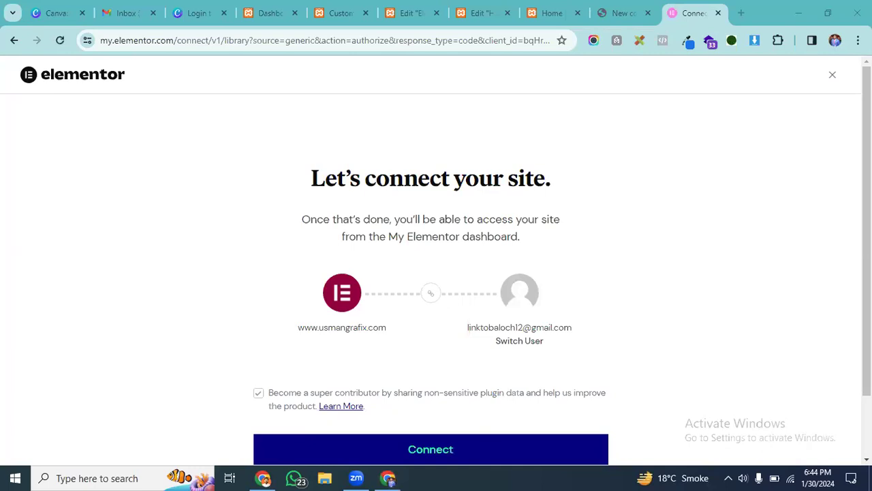
- Authorize connecting the site to the Elementor account and return to the connection tab
{"action": "scroll", "coordinate": [433, 375], "scroll_direction": "down", "scroll_amount": 1}
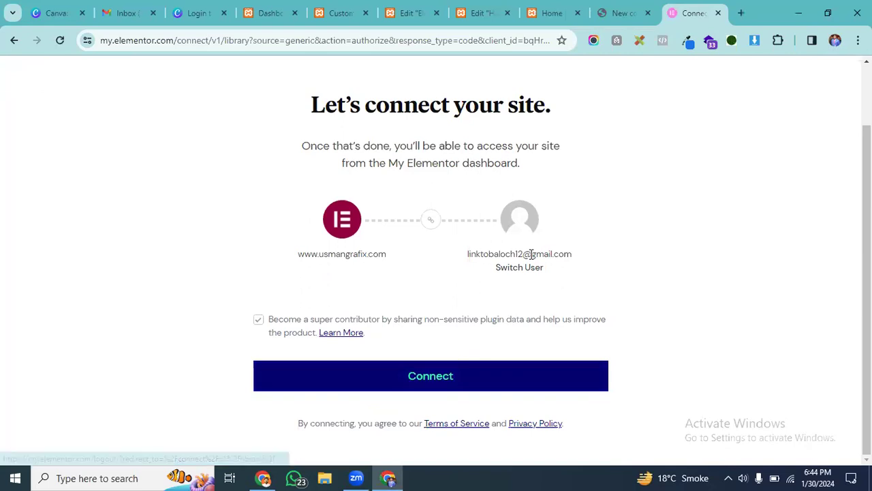
{"action": "left_click", "coordinate": [452, 376]}
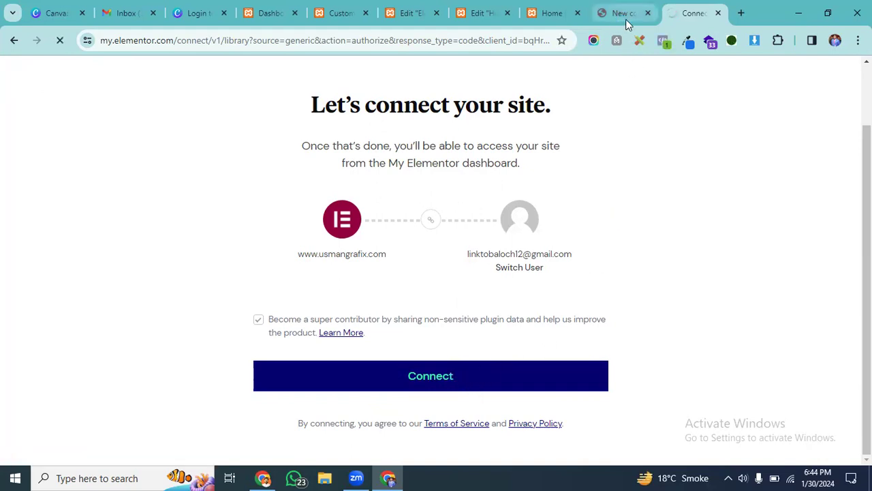
{"action": "left_click", "coordinate": [626, 21]}
{"action": "left_click", "coordinate": [684, 8]}
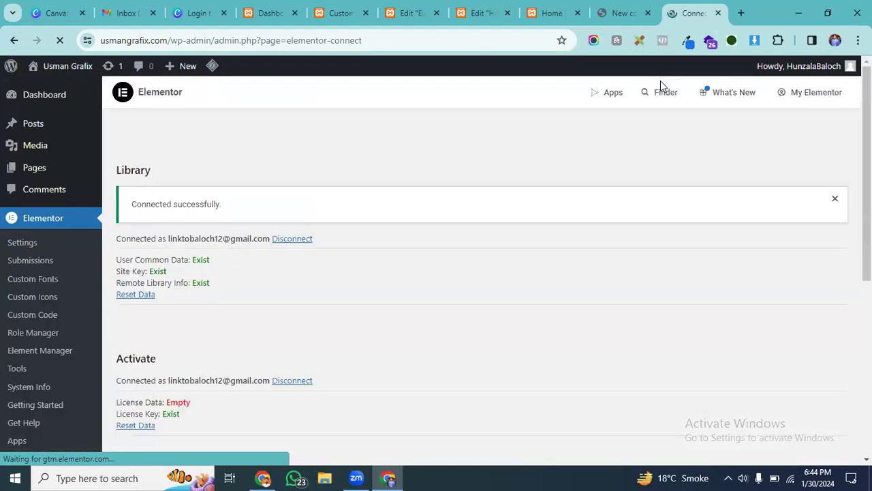
- Review the Connect page's Library, AI and Kit Library status, dismiss the success notice, and go to Custom Code
{"action": "scroll", "coordinate": [464, 170], "scroll_direction": "down", "scroll_amount": 2}
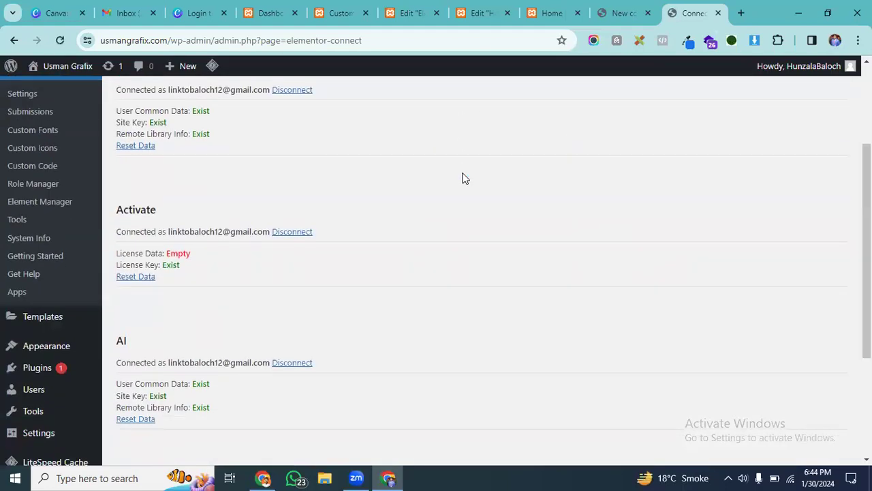
{"action": "scroll", "coordinate": [464, 177], "scroll_direction": "down", "scroll_amount": 2}
{"action": "scroll", "coordinate": [463, 178], "scroll_direction": "down", "scroll_amount": 1}
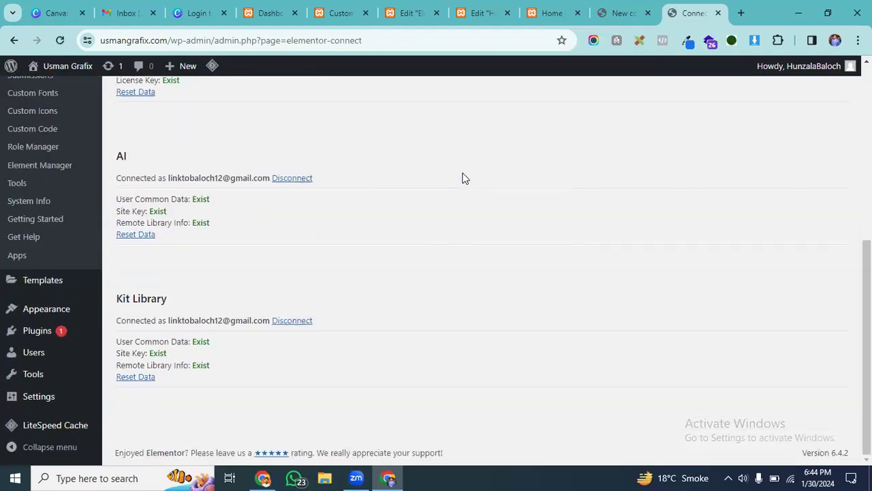
{"action": "scroll", "coordinate": [463, 178], "scroll_direction": "up", "scroll_amount": 5}
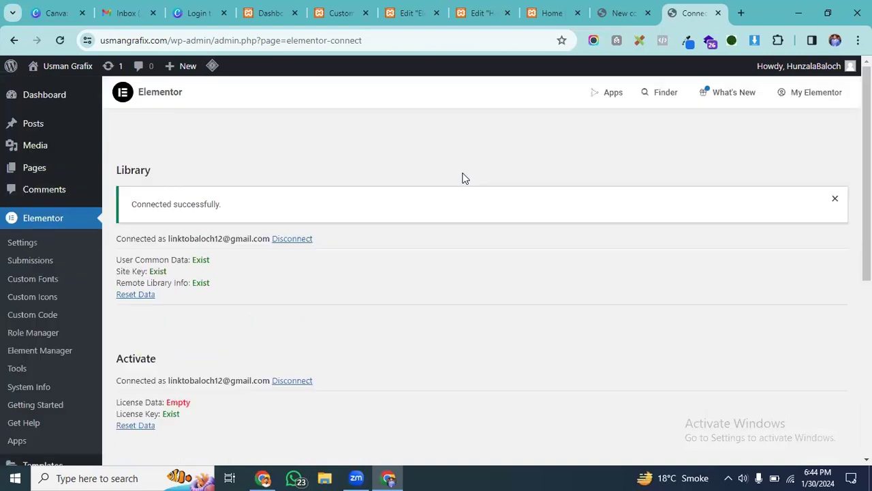
{"action": "left_click", "coordinate": [835, 203]}
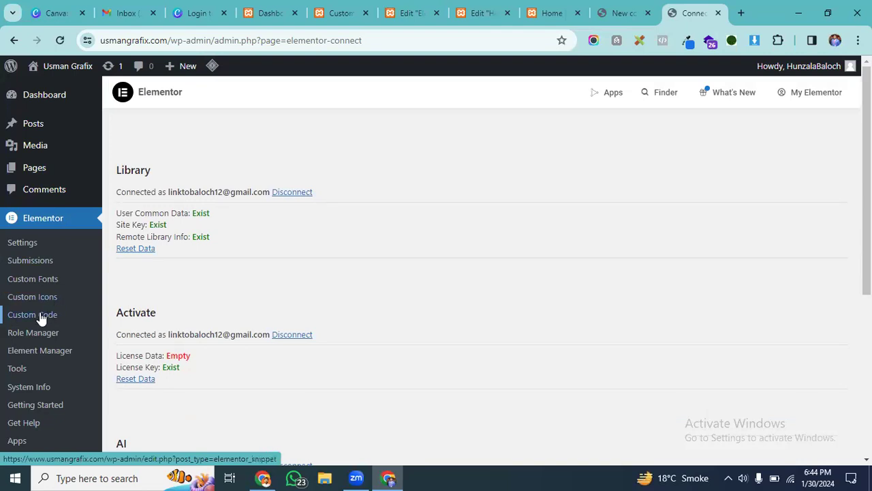
{"action": "left_click", "coordinate": [17, 316]}
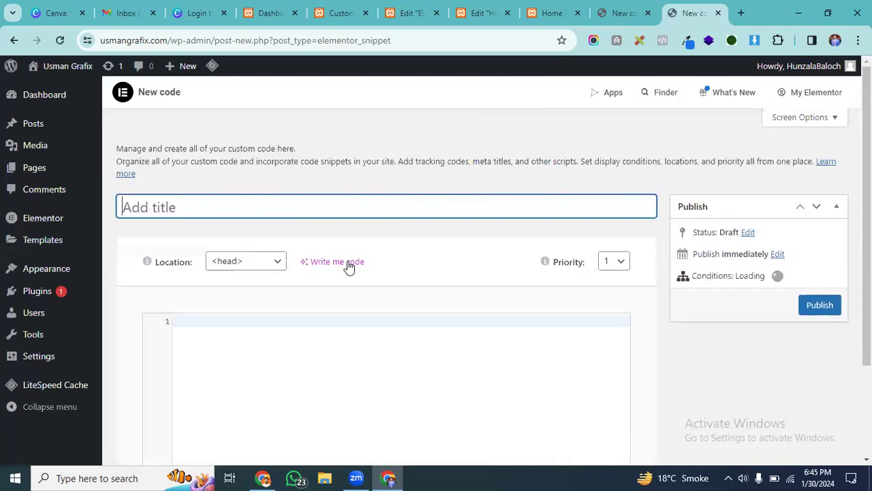
{"action": "left_click", "coordinate": [349, 265]}
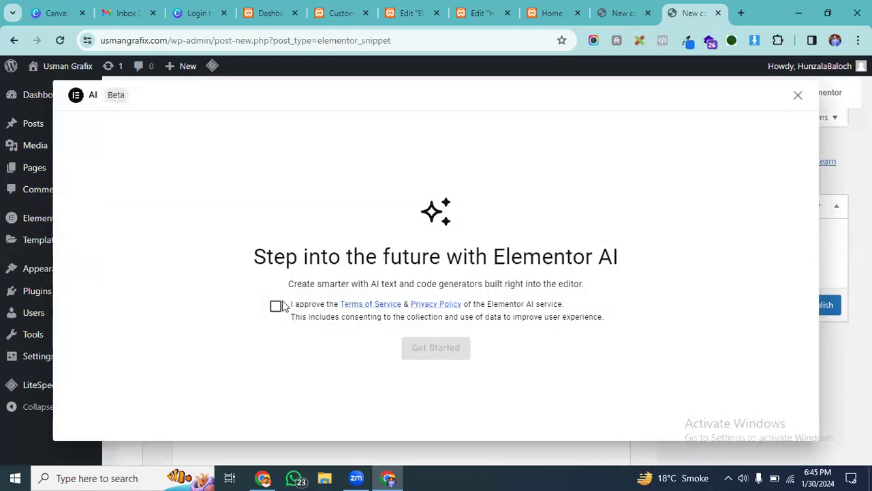
{"action": "left_click", "coordinate": [278, 306]}
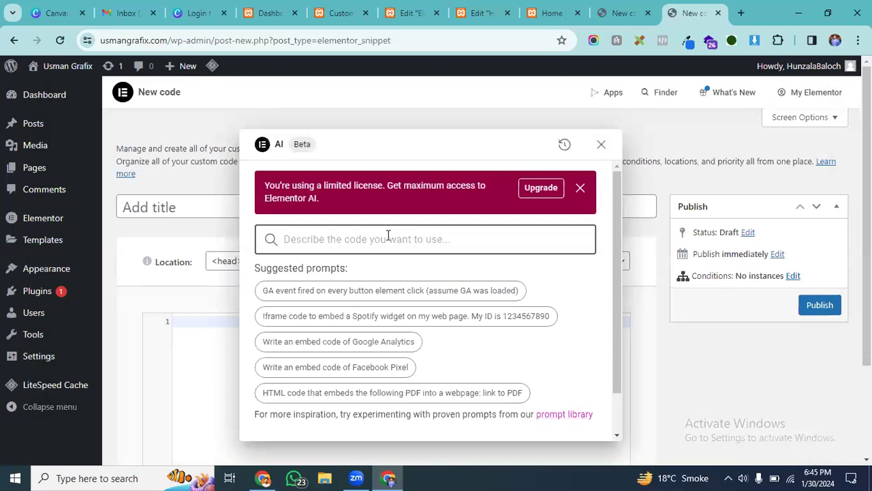
{"action": "type", "text": "HTml Ta"}
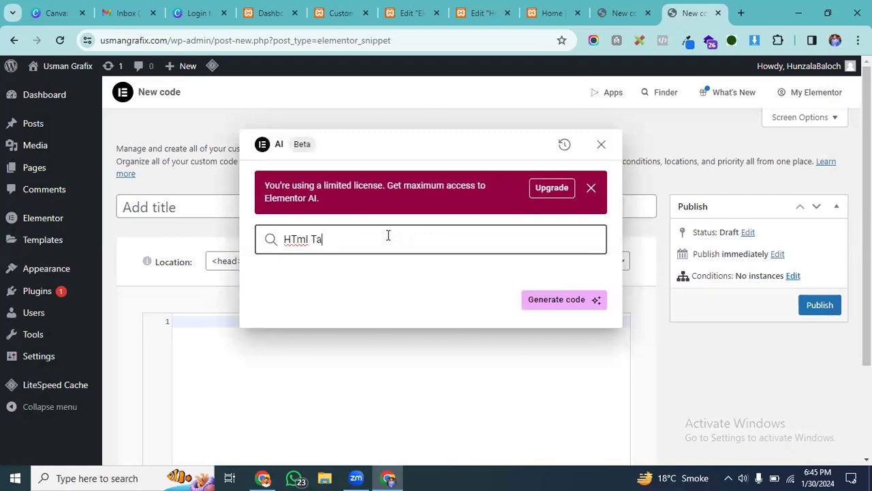
{"action": "type", "text": " with 5 coloumns"}
{"action": "left_click", "coordinate": [555, 297]}
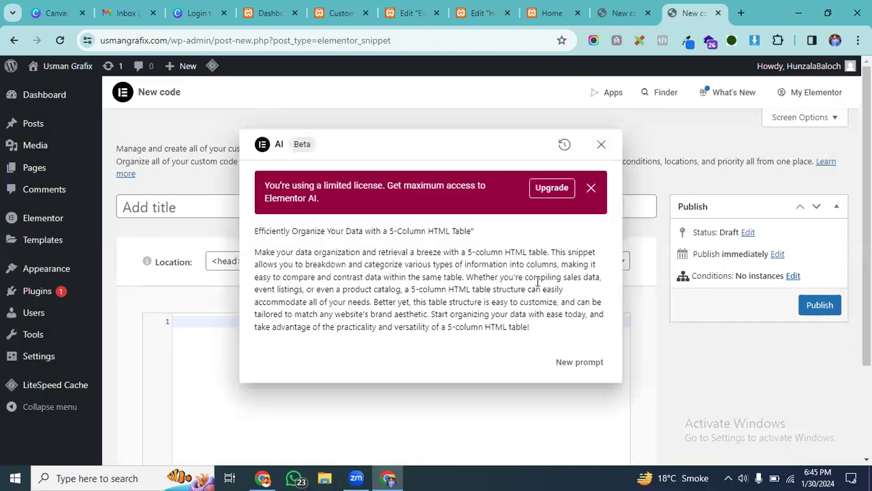
{"action": "scroll", "coordinate": [537, 281], "scroll_direction": "down", "scroll_amount": 2}
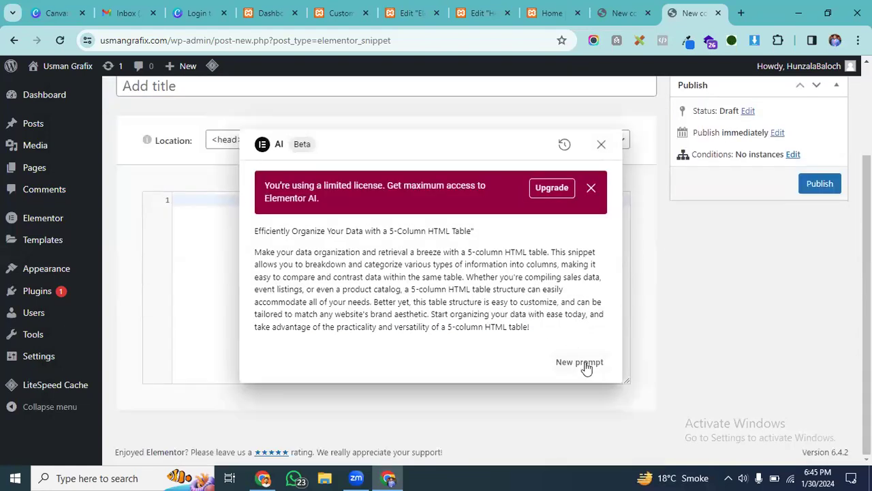
{"action": "left_click", "coordinate": [592, 189]}
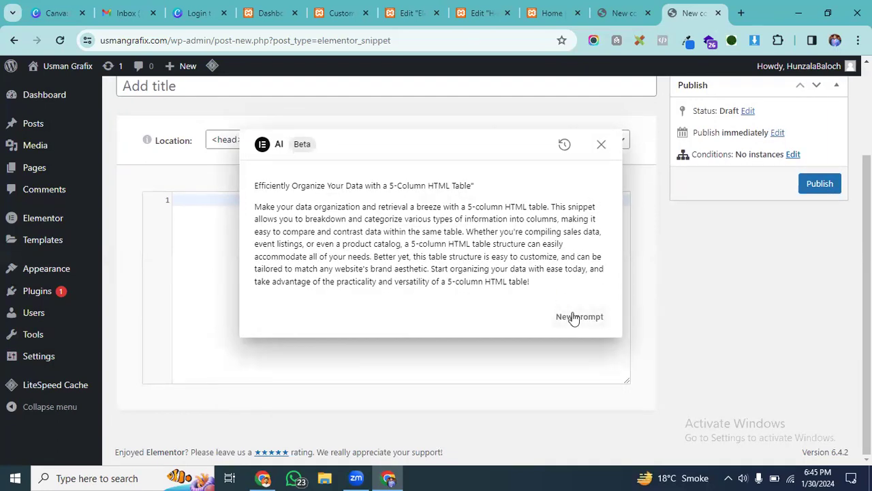
{"action": "left_click", "coordinate": [572, 318]}
{"action": "left_click", "coordinate": [559, 257]}
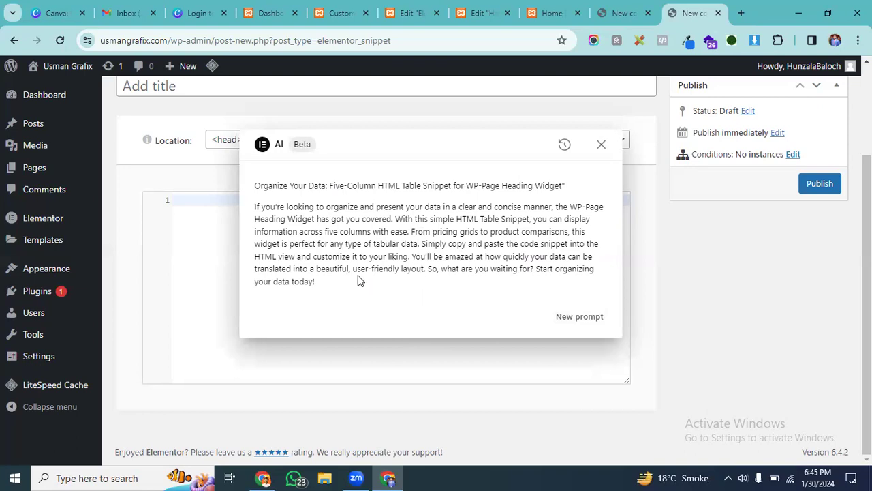
{"action": "left_click_drag", "start_coordinate": [326, 191], "coordinate": [576, 198]}
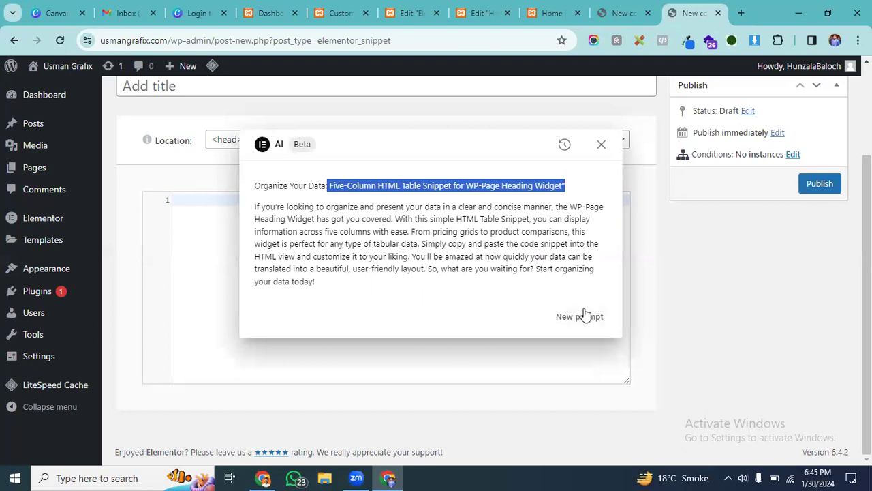
{"action": "left_click", "coordinate": [601, 145]}
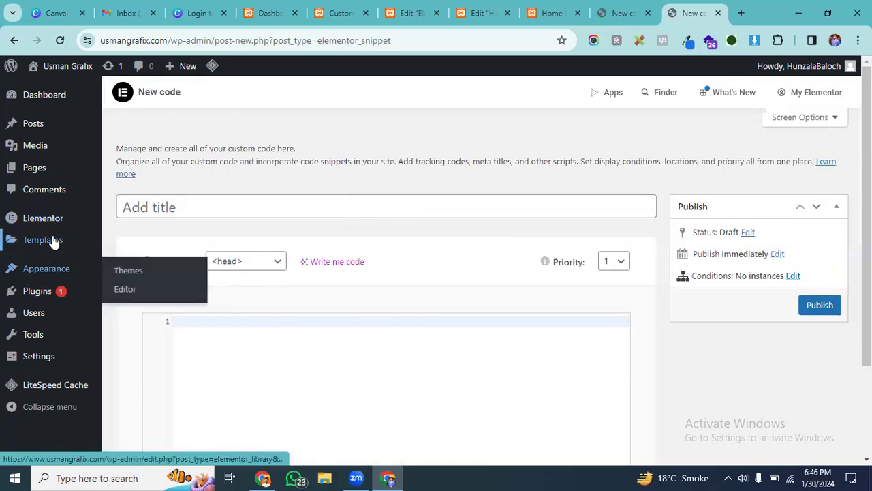
- Switch to the browser tab showing the empty Elementor Custom Fonts list
{"action": "mouse_move", "coordinate": [47, 222]}
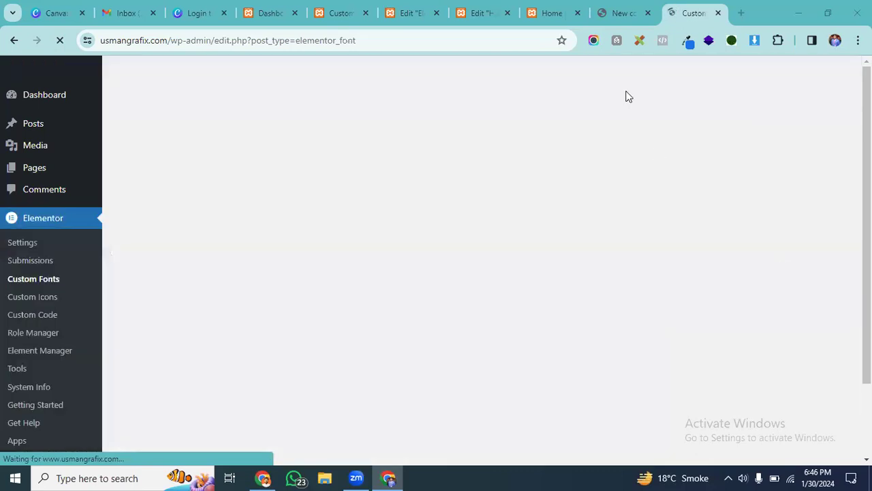
{"action": "key", "text": "ctrl+shift+Tab"}
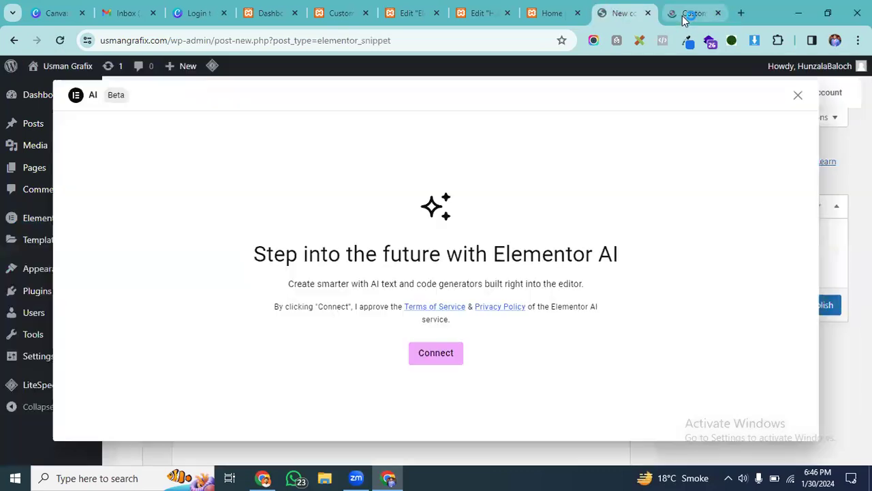
{"action": "left_click", "coordinate": [687, 13]}
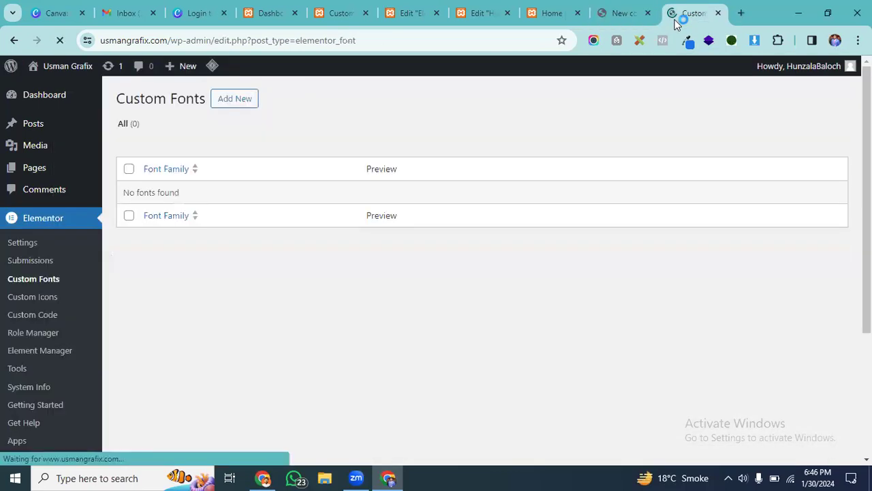
- Add a new custom font and begin typing 'New Font' as its family name
{"action": "left_click", "coordinate": [241, 99]}
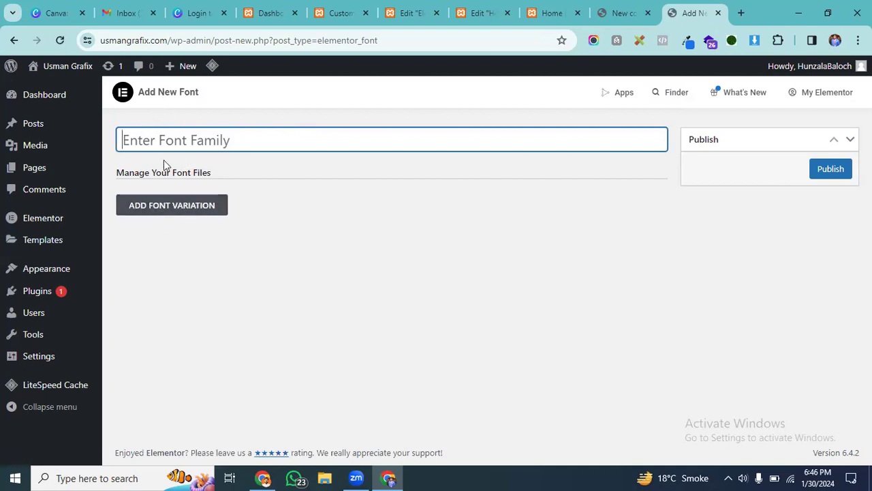
{"action": "type", "text": "Custom"}
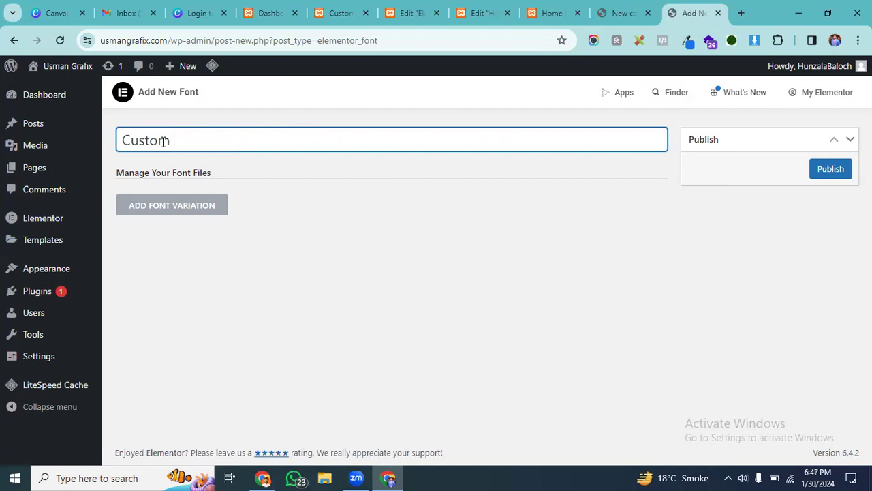
{"action": "double_click", "coordinate": [164, 142]}
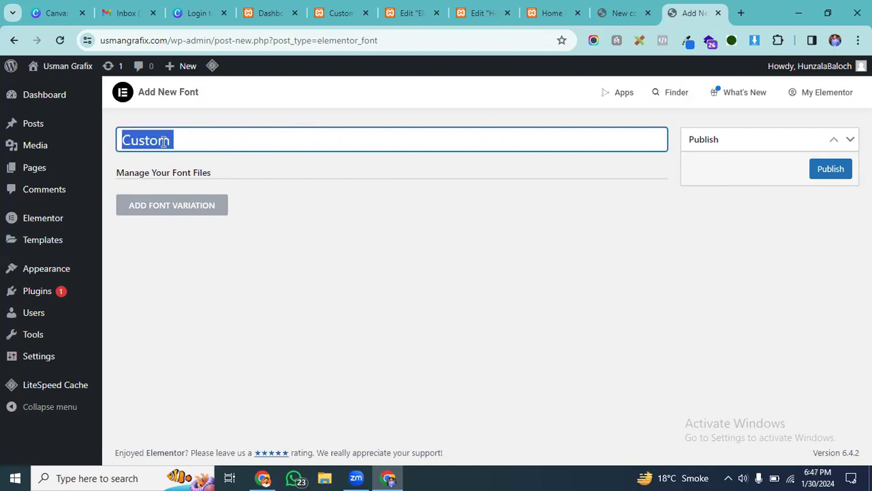
{"action": "type", "text": "NEw"}
{"action": "key", "text": "BackSpace"}
{"action": "key", "text": "BackSpace"}
{"action": "key", "text": "BackSpace"}
{"action": "type", "text": "New "}
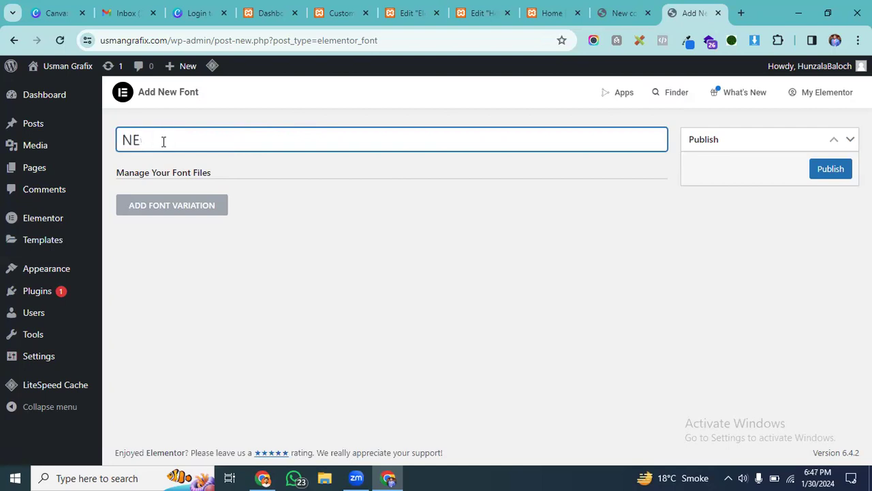
{"action": "type", "text": "Font"}
- Add a font variation with Weight and Style both left at Normal
{"action": "left_click", "coordinate": [179, 208]}
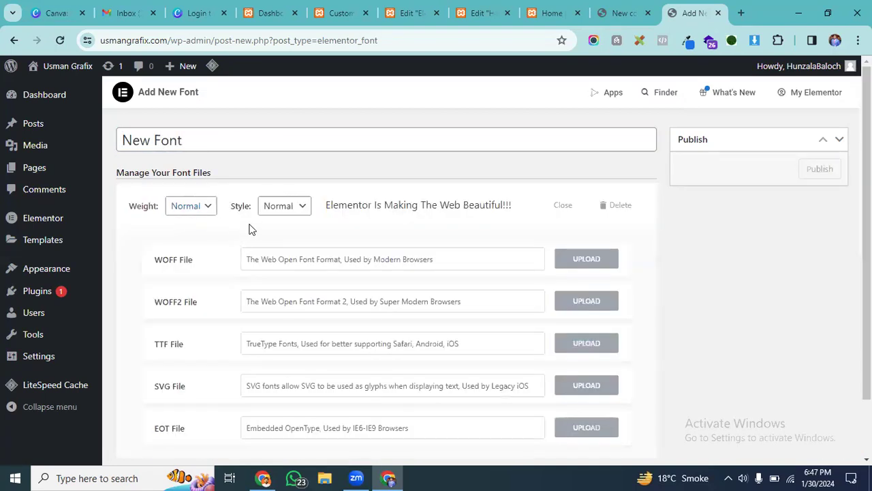
{"action": "left_click", "coordinate": [194, 210]}
{"action": "left_click", "coordinate": [171, 220]}
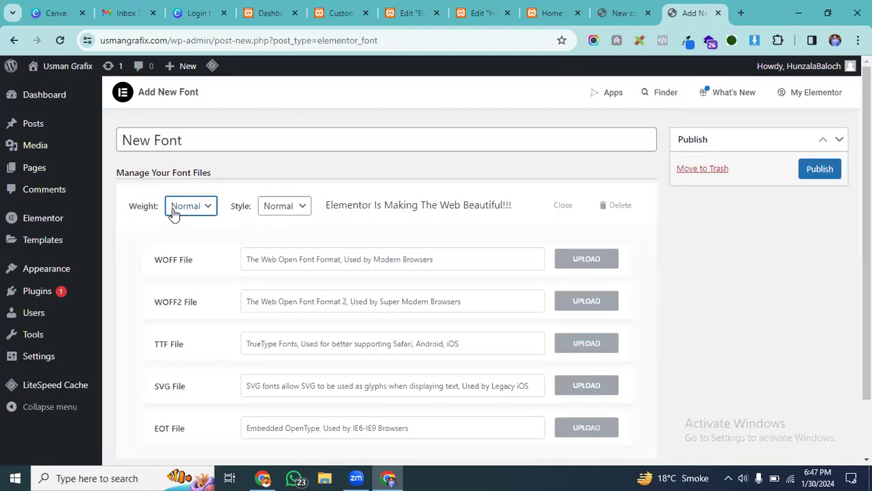
{"action": "left_click", "coordinate": [281, 209]}
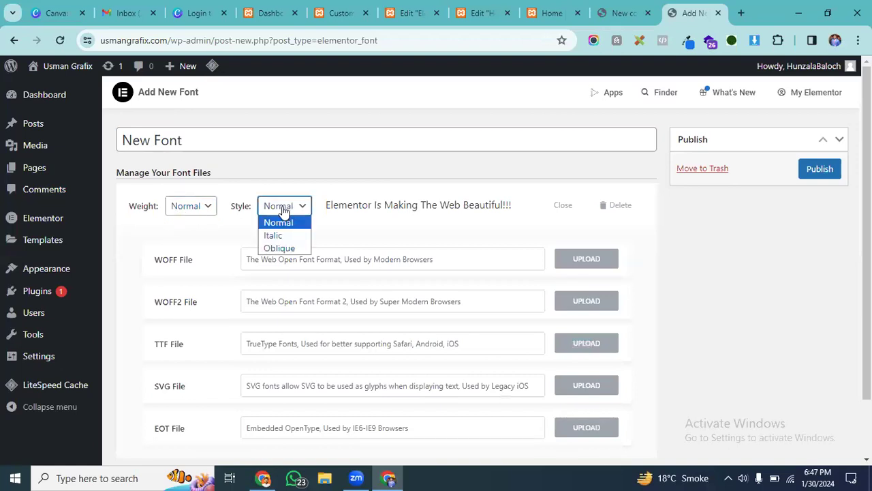
{"action": "left_click", "coordinate": [294, 209]}
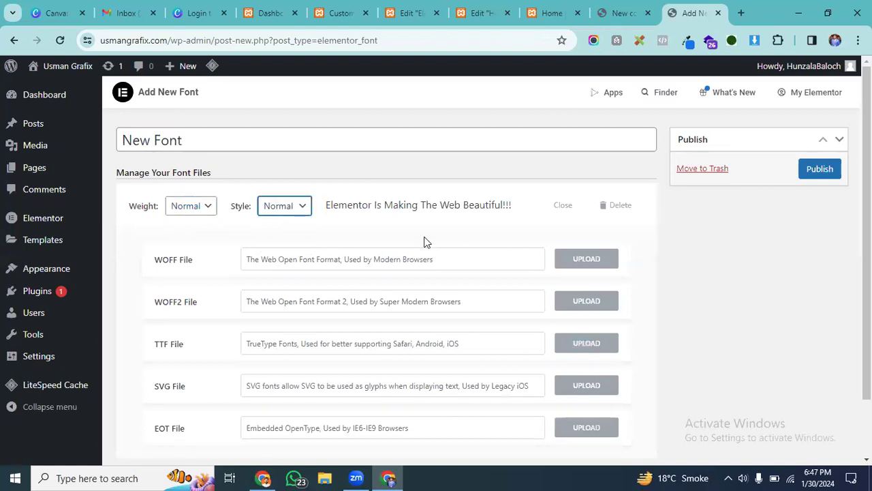
- Scroll to the variation's file fields and highlight the WOFF, WOFF2 and TTF file labels
{"action": "scroll", "coordinate": [409, 237], "scroll_direction": "down", "scroll_amount": 2}
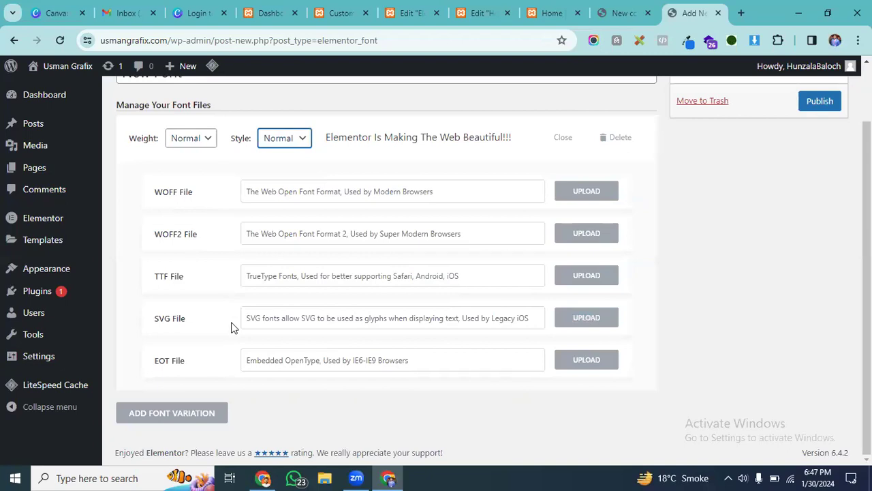
{"action": "left_click_drag", "start_coordinate": [191, 363], "coordinate": [148, 362]}
{"action": "left_click_drag", "start_coordinate": [185, 320], "coordinate": [154, 319]}
{"action": "left_click_drag", "start_coordinate": [185, 276], "coordinate": [154, 276]}
{"action": "left_click_drag", "start_coordinate": [163, 235], "coordinate": [197, 234]}
{"action": "left_click_drag", "start_coordinate": [153, 191], "coordinate": [174, 192]}
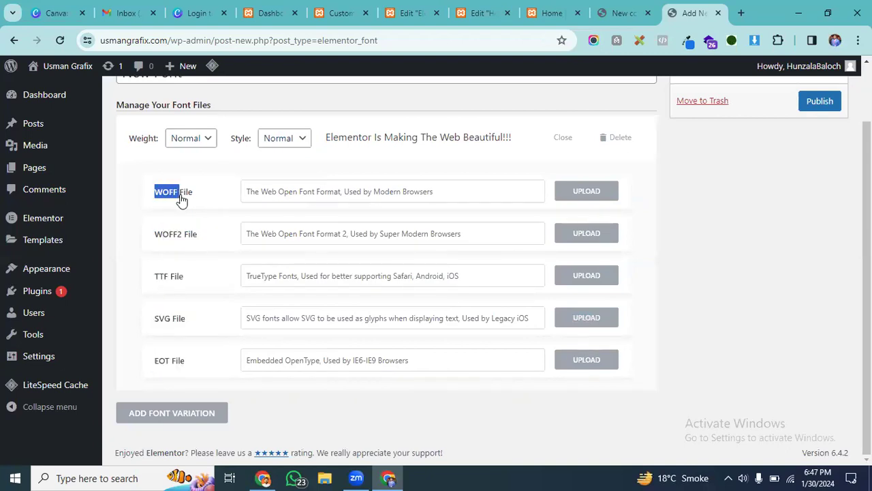
{"action": "left_click", "coordinate": [133, 213]}
{"action": "left_click_drag", "start_coordinate": [147, 279], "coordinate": [193, 280]}
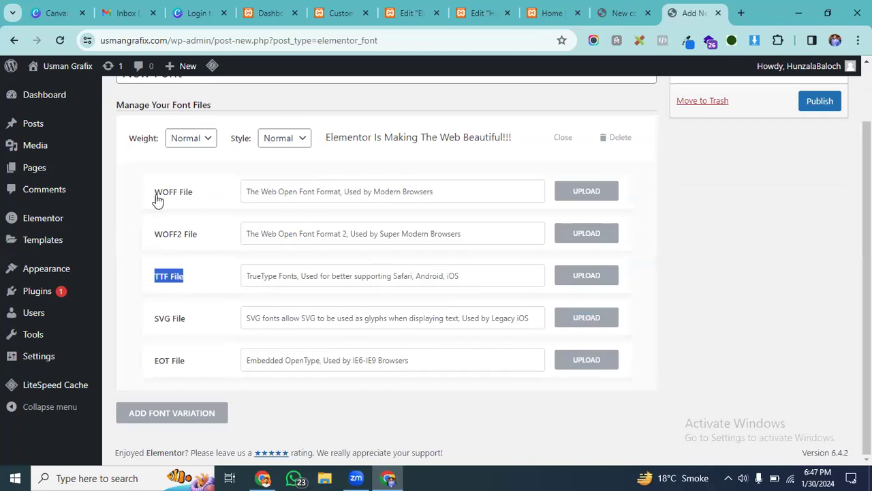
{"action": "left_click_drag", "start_coordinate": [152, 197], "coordinate": [203, 197]}
{"action": "left_click_drag", "start_coordinate": [145, 243], "coordinate": [212, 241]}
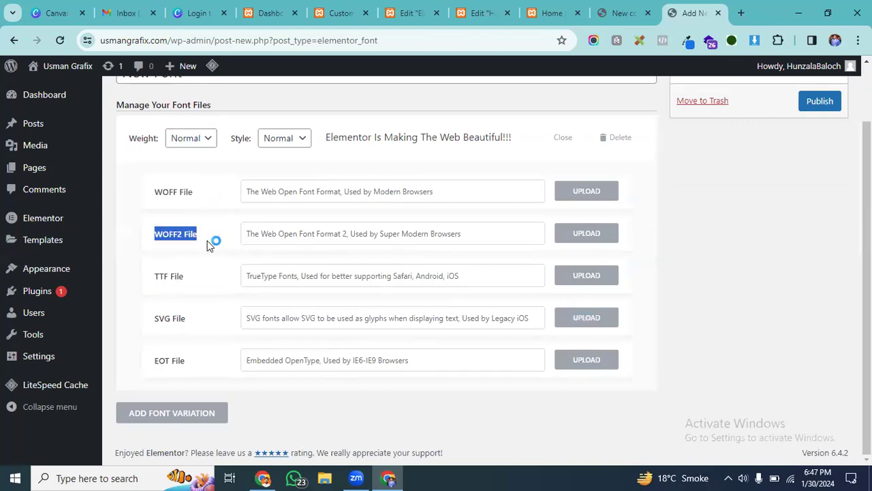
{"action": "left_click", "coordinate": [185, 364]}
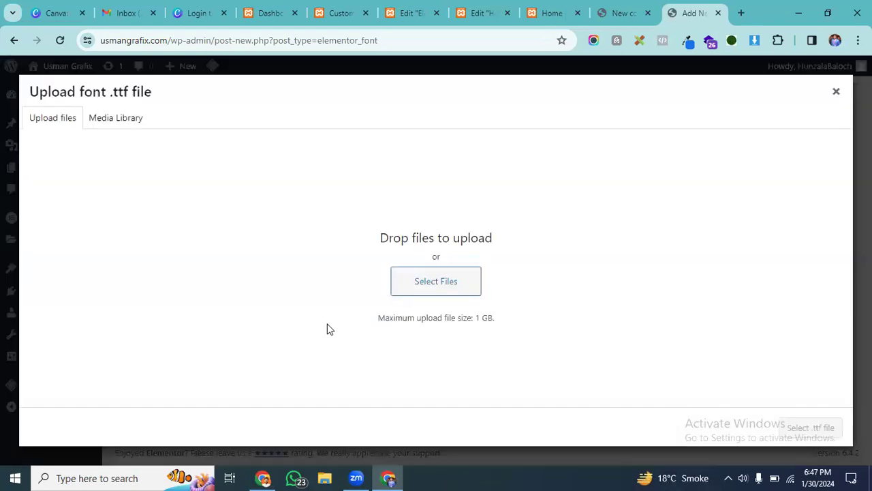
- Upload Beatrice.ttf as the TTF file and rename the font to Beatrice Font
{"action": "left_click", "coordinate": [475, 284]}
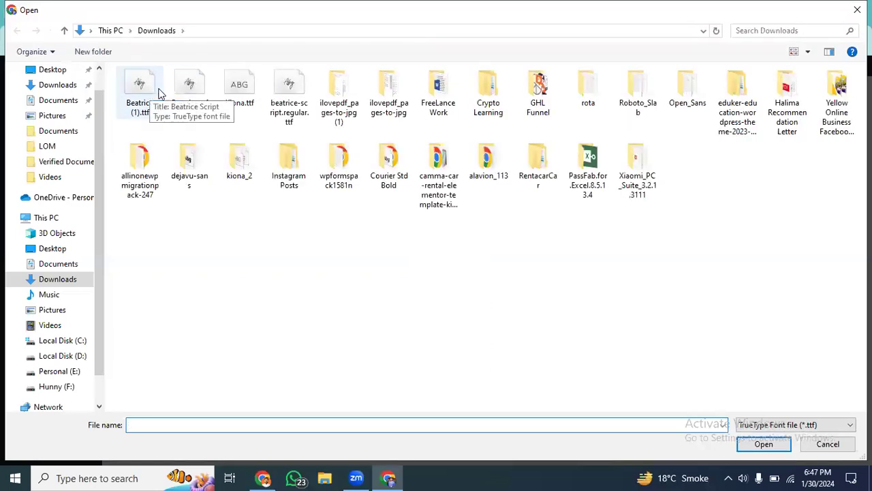
{"action": "double_click", "coordinate": [203, 92]}
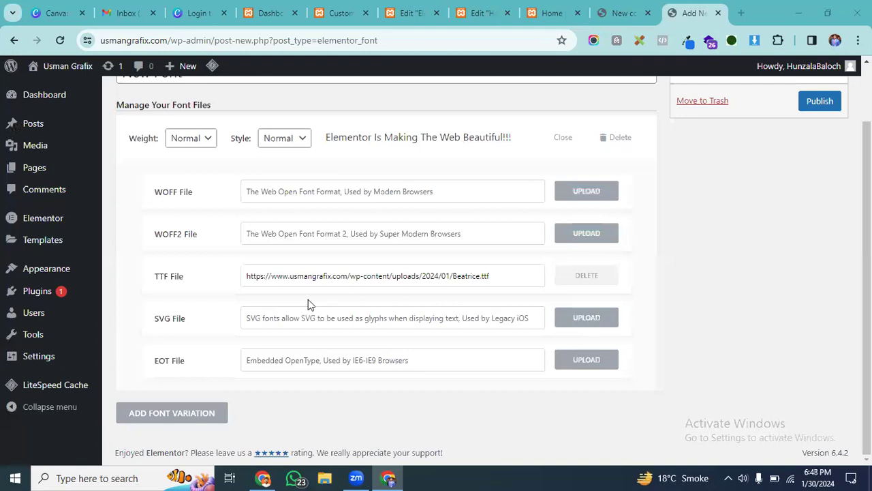
{"action": "scroll", "coordinate": [553, 288], "scroll_direction": "up", "scroll_amount": 1}
{"action": "left_click_drag", "start_coordinate": [216, 139], "coordinate": [119, 140]}
{"action": "type", "text": "Beatrice Font"}
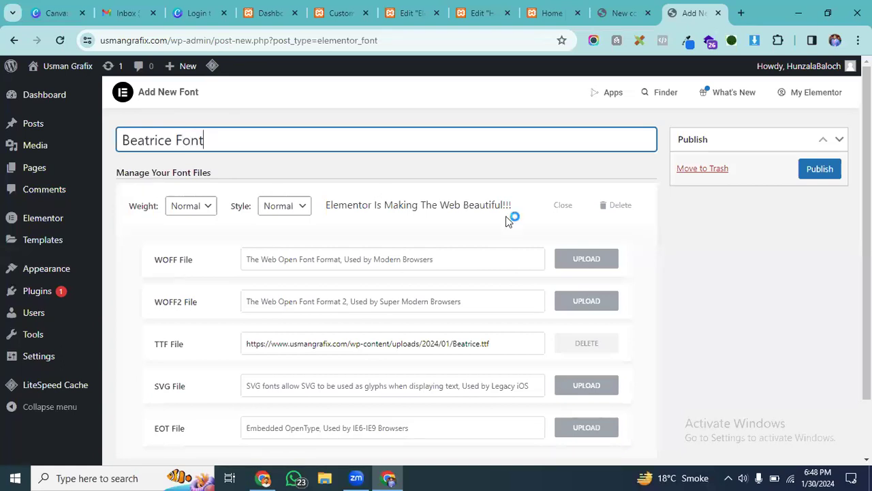
- Publish Beatrice Font and close the stray Elementor AI snippet tab
{"action": "left_click", "coordinate": [814, 170]}
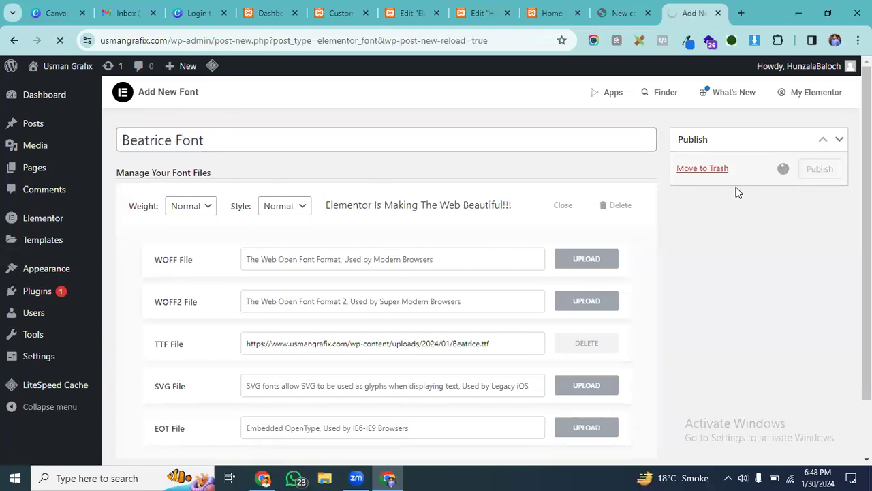
{"action": "left_click", "coordinate": [634, 14]}
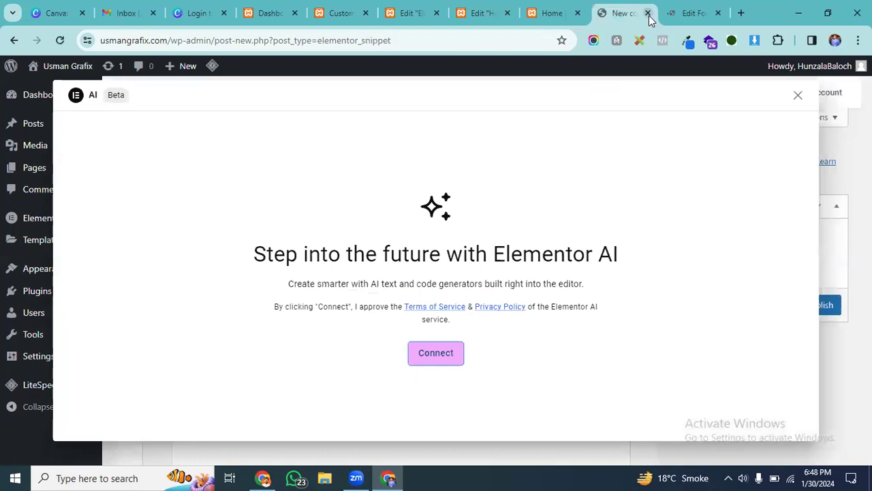
{"action": "left_click", "coordinate": [648, 13]}
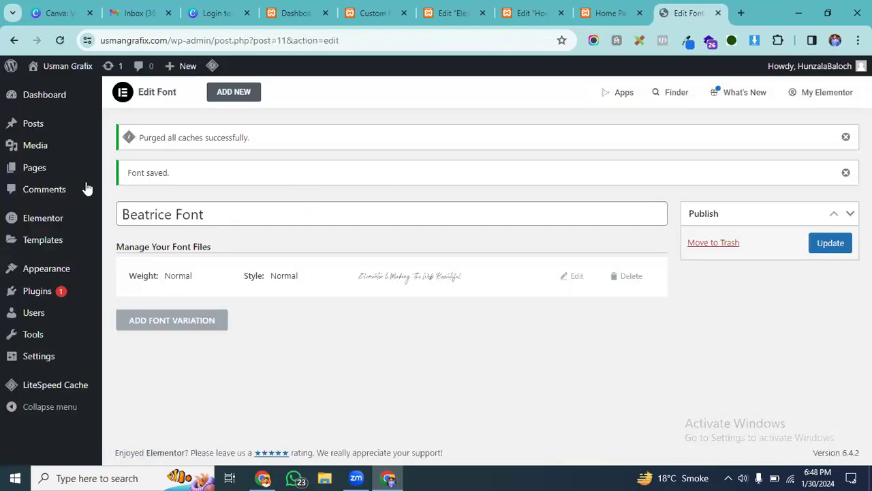
- Create a new blank page from All Pages and open it in Elementor as Elementor #13
{"action": "mouse_move", "coordinate": [97, 170]}
{"action": "left_click", "coordinate": [679, 9]}
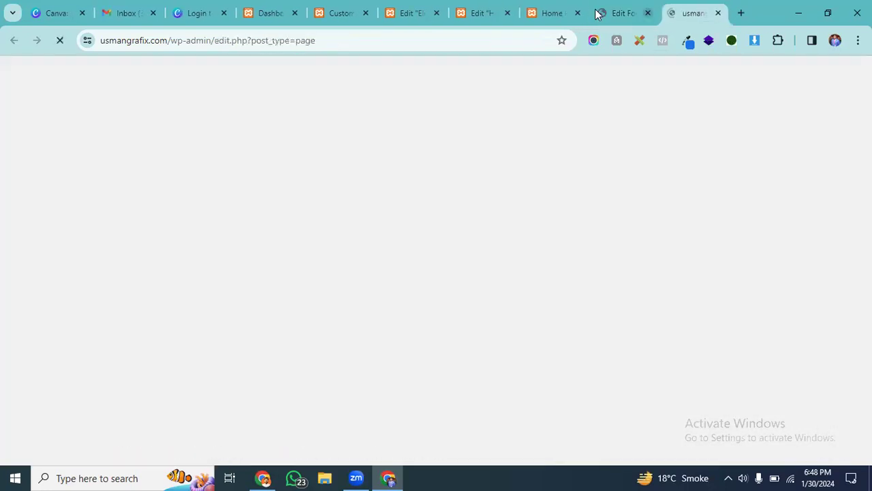
{"action": "left_click", "coordinate": [571, 10]}
{"action": "left_click", "coordinate": [617, 13]}
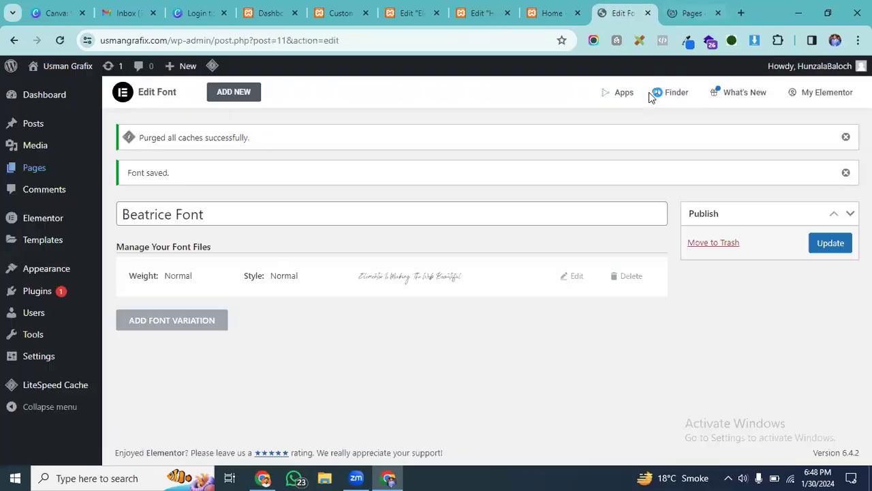
{"action": "left_click", "coordinate": [692, 13]}
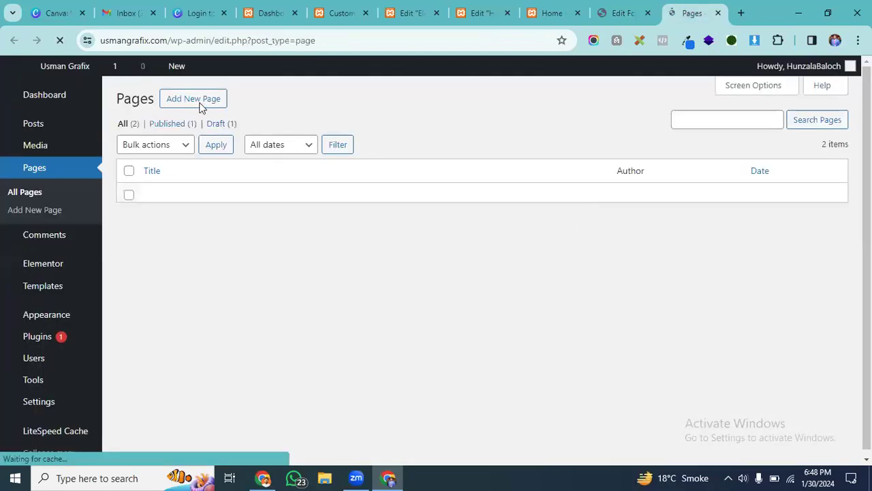
{"action": "left_click", "coordinate": [202, 106]}
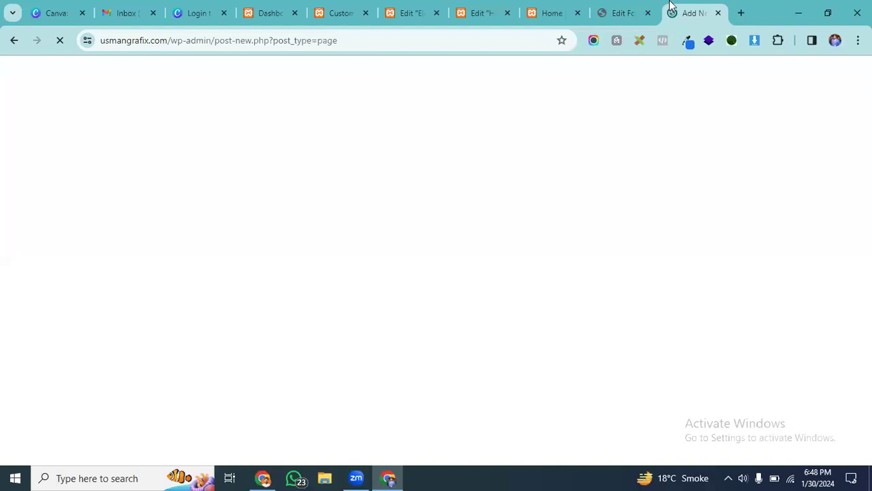
{"action": "left_click", "coordinate": [643, 19]}
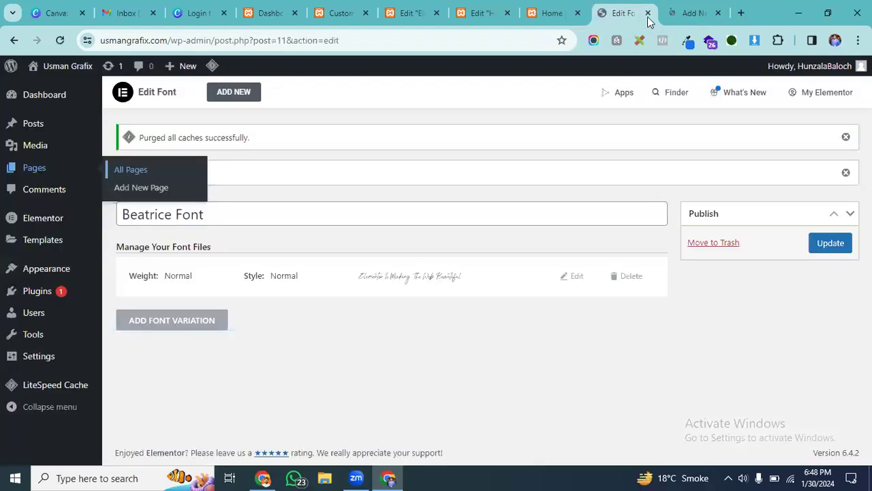
{"action": "left_click", "coordinate": [648, 13]}
{"action": "left_click", "coordinate": [242, 78]}
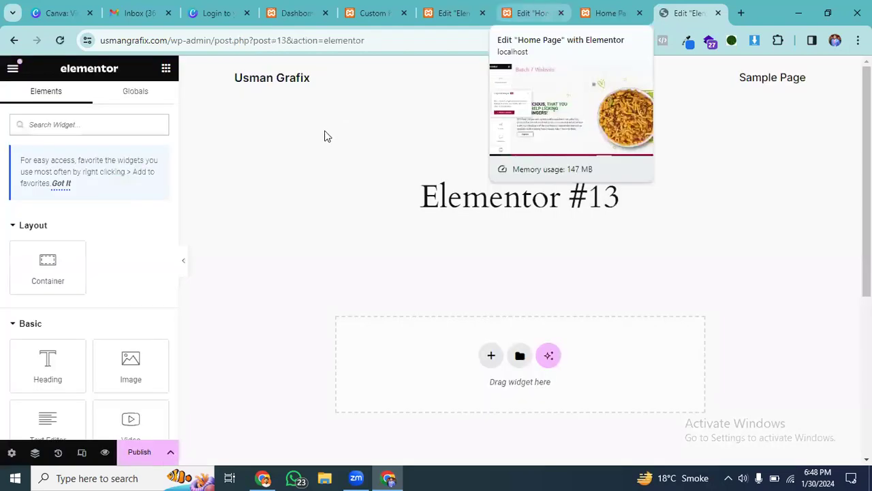
- Drop a Heading widget onto the empty 'Drag widget here' area of the Elementor #13 page
{"action": "left_click_drag", "start_coordinate": [48, 361], "coordinate": [412, 344]}
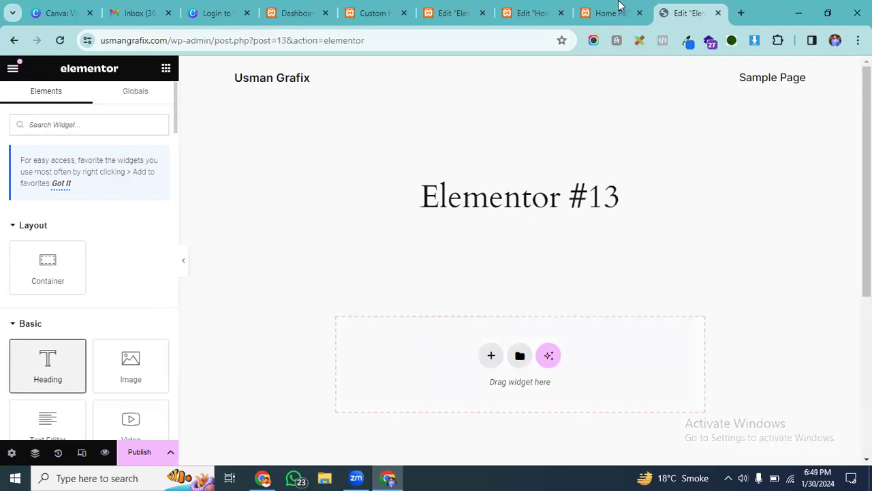
{"action": "left_click", "coordinate": [553, 13]}
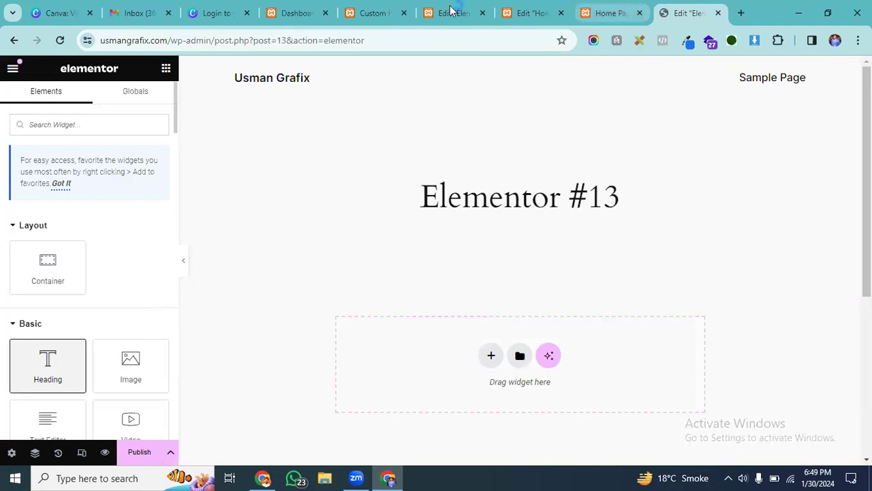
{"action": "left_click", "coordinate": [440, 12]}
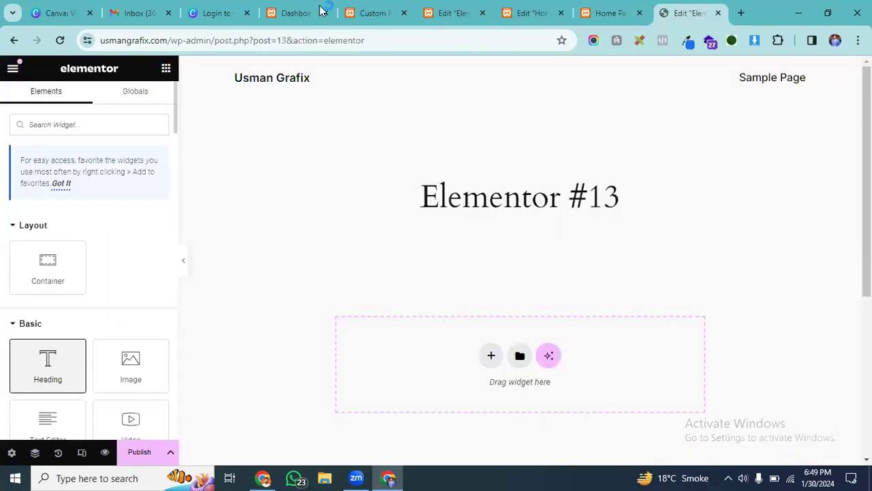
{"action": "left_click", "coordinate": [371, 12]}
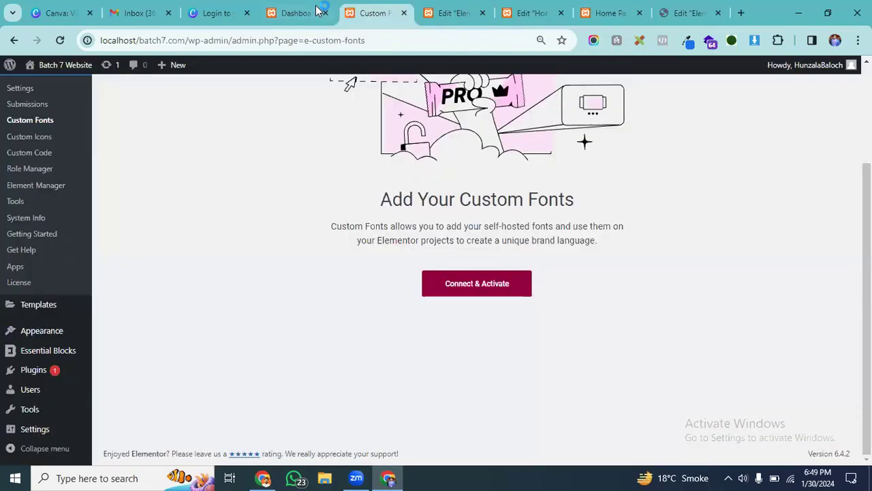
{"action": "scroll", "coordinate": [495, 257], "scroll_direction": "up", "scroll_amount": 3}
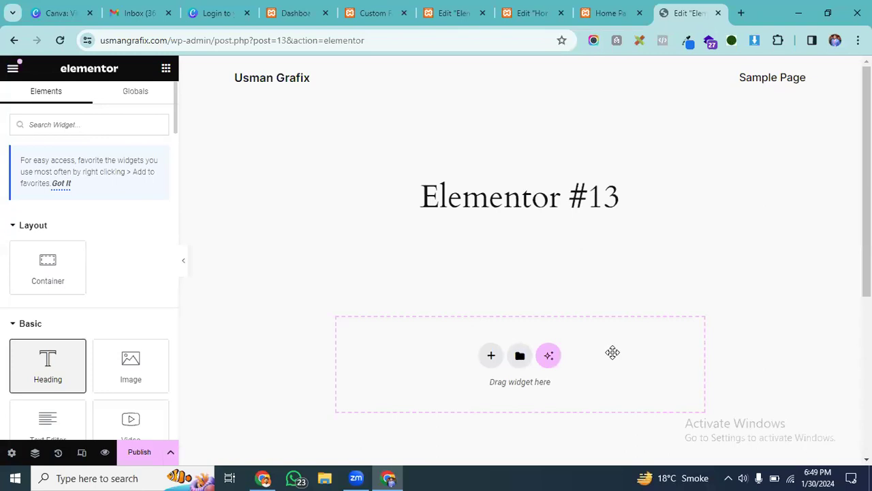
{"action": "left_click_drag", "start_coordinate": [493, 355], "coordinate": [494, 358]}
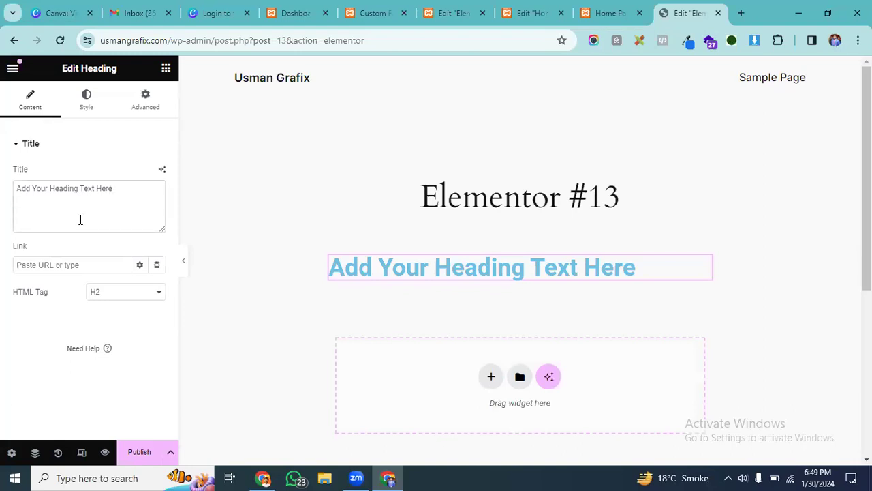
- Set the heading's text colour to black in its Style settings
{"action": "left_click", "coordinate": [87, 103]}
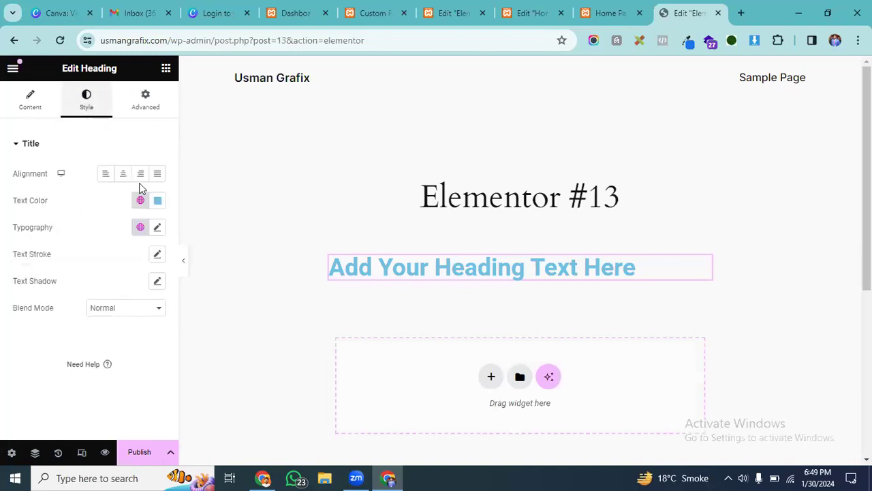
{"action": "left_click", "coordinate": [157, 200]}
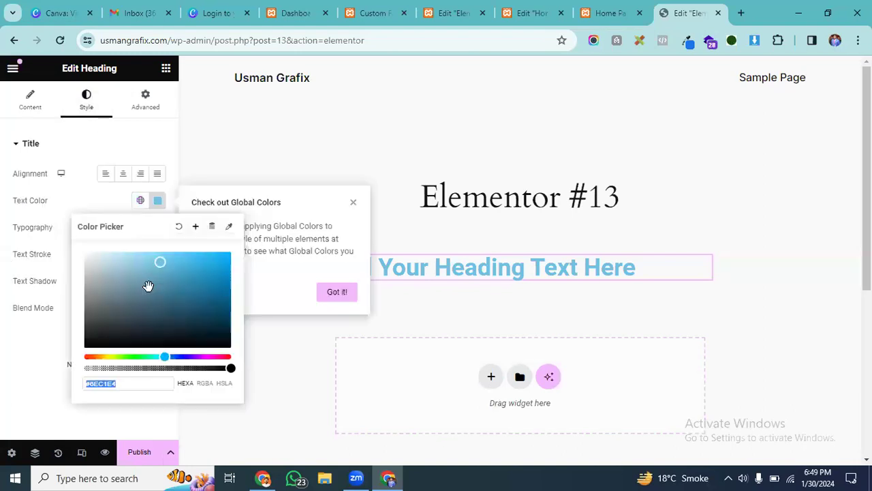
{"action": "left_click", "coordinate": [84, 348]}
{"action": "left_click", "coordinate": [157, 229]}
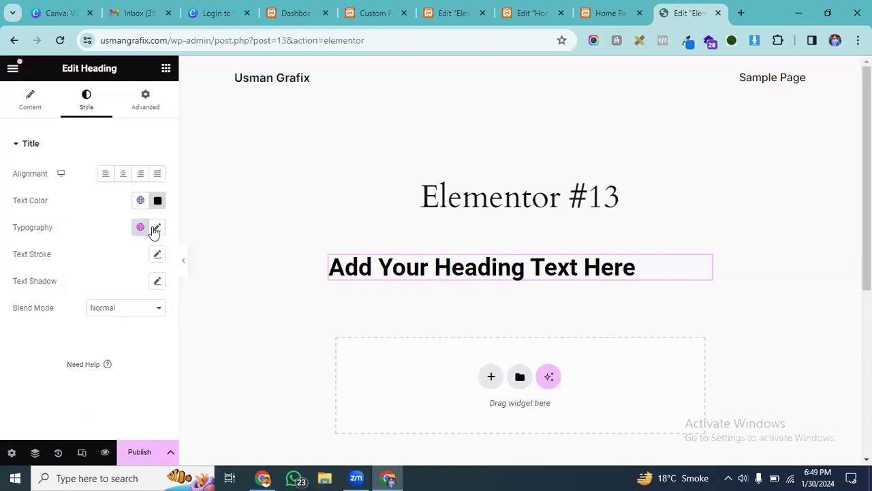
- Set the heading's typography font family to Beatrice Font from Custom Fonts
{"action": "left_click", "coordinate": [157, 227]}
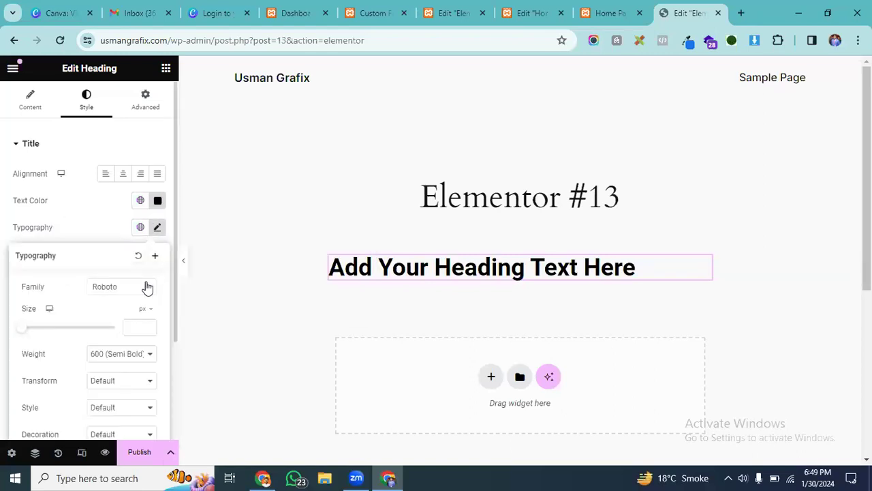
{"action": "left_click", "coordinate": [147, 287]}
{"action": "scroll", "coordinate": [143, 368], "scroll_direction": "up", "scroll_amount": 10}
{"action": "left_click_drag", "start_coordinate": [152, 393], "coordinate": [166, 306]}
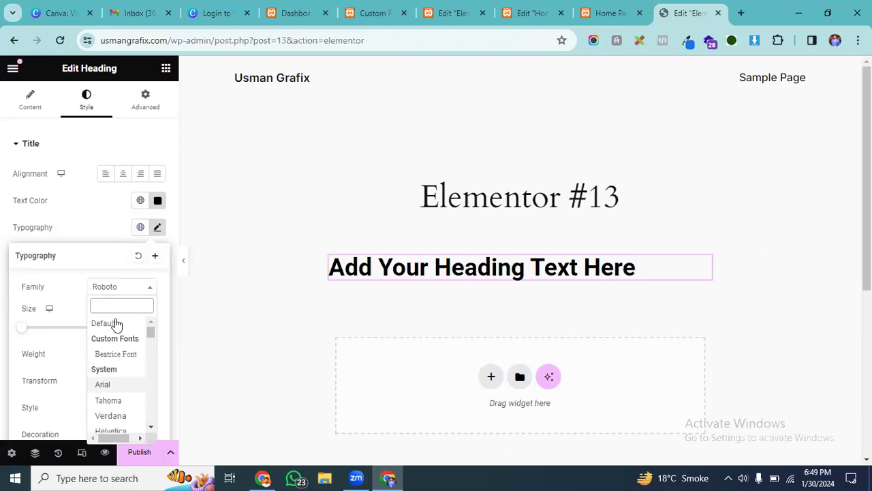
{"action": "left_click", "coordinate": [116, 354]}
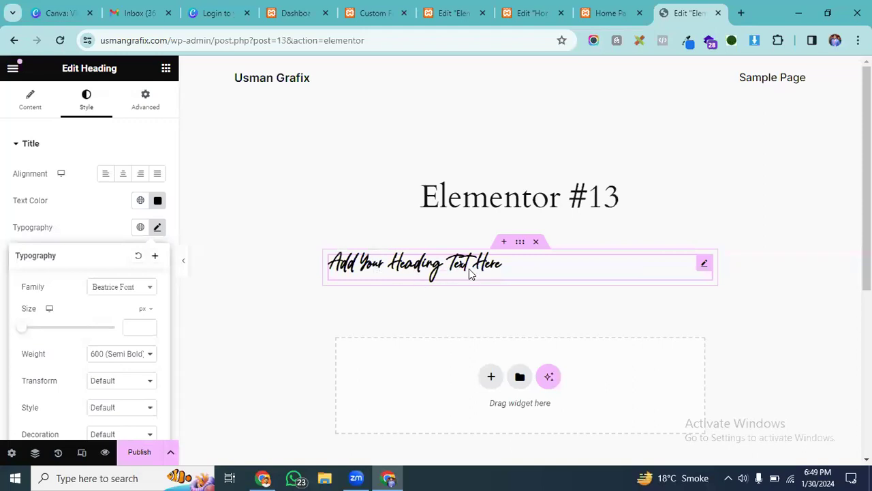
{"action": "left_click", "coordinate": [326, 477]}
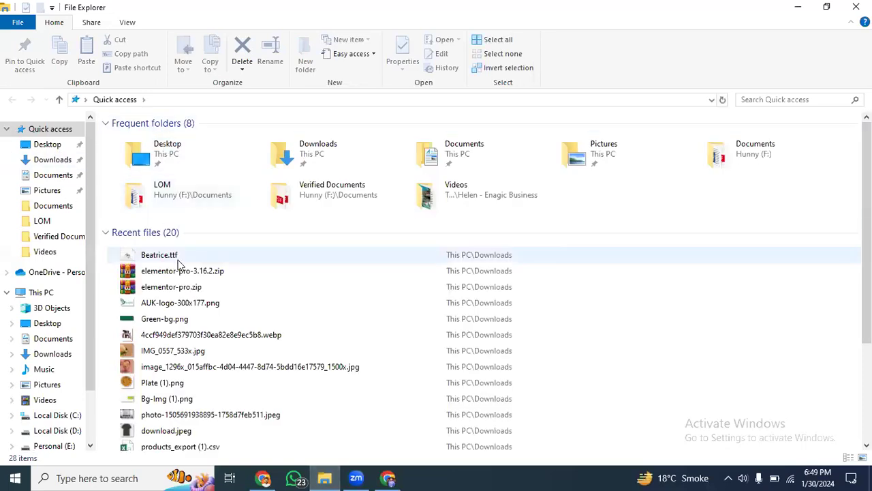
{"action": "double_click", "coordinate": [174, 255]}
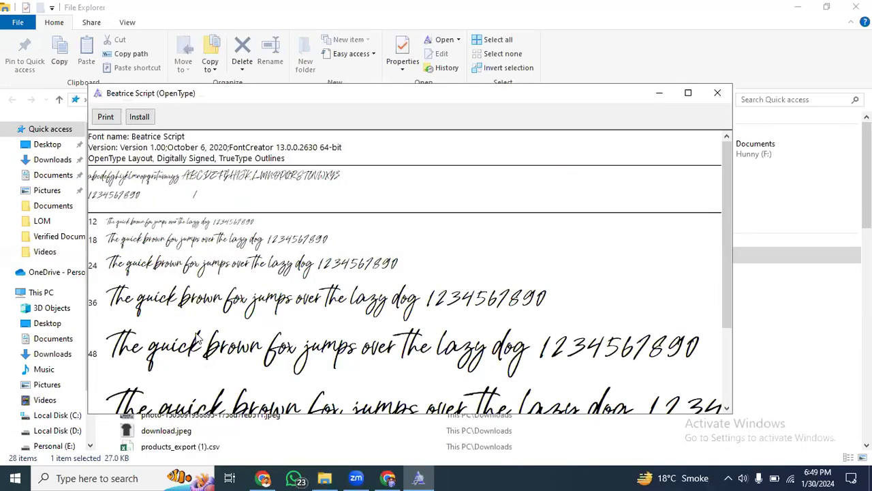
{"action": "left_click", "coordinate": [718, 93]}
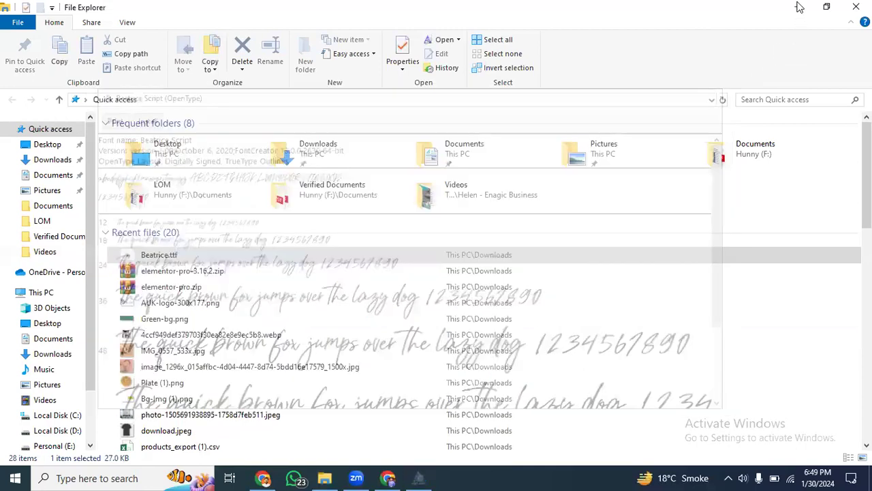
{"action": "key", "text": "alt+Tab"}
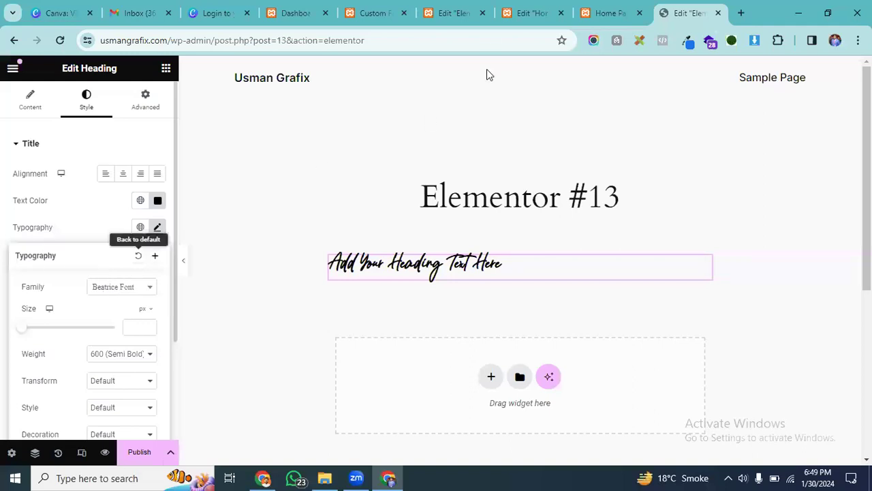
{"action": "left_click", "coordinate": [453, 13]}
{"action": "left_click", "coordinate": [374, 13]}
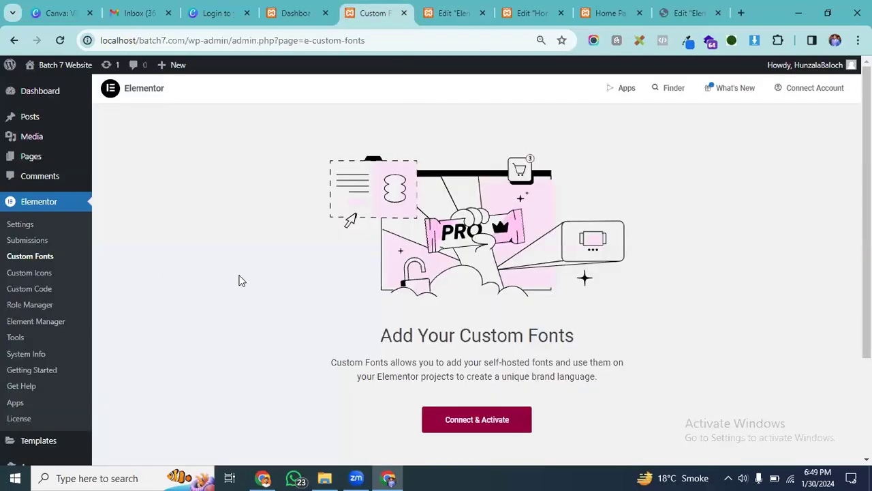
{"action": "scroll", "coordinate": [409, 290], "scroll_direction": "down", "scroll_amount": 2}
{"action": "left_click", "coordinate": [688, 13]}
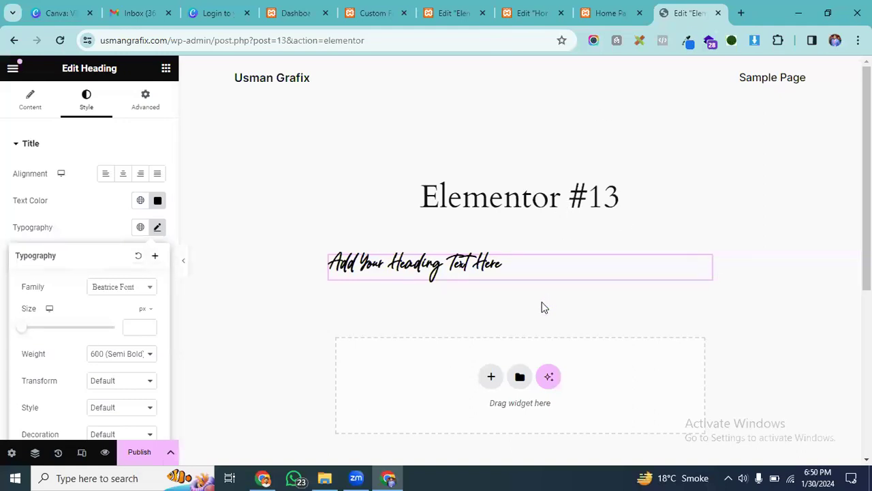
{"action": "left_click", "coordinate": [124, 286]}
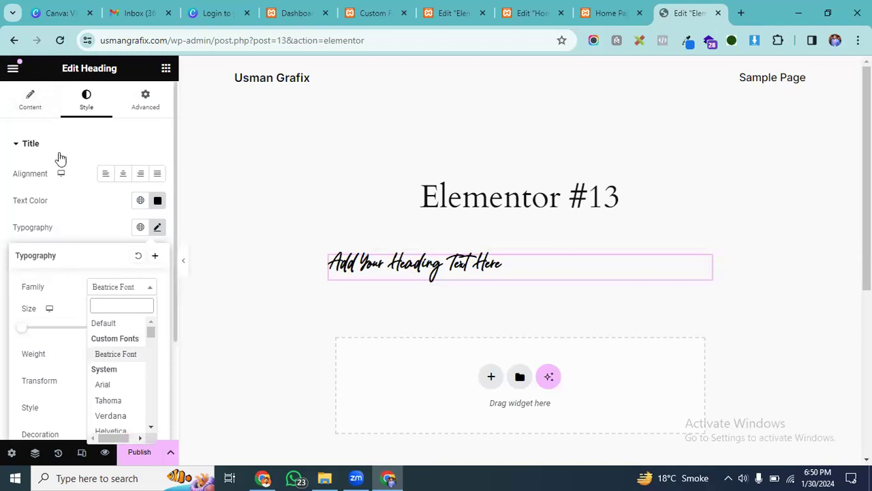
{"action": "left_click", "coordinate": [58, 150]}
{"action": "left_click", "coordinate": [166, 68]}
{"action": "scroll", "coordinate": [123, 238], "scroll_direction": "down", "scroll_amount": 8}
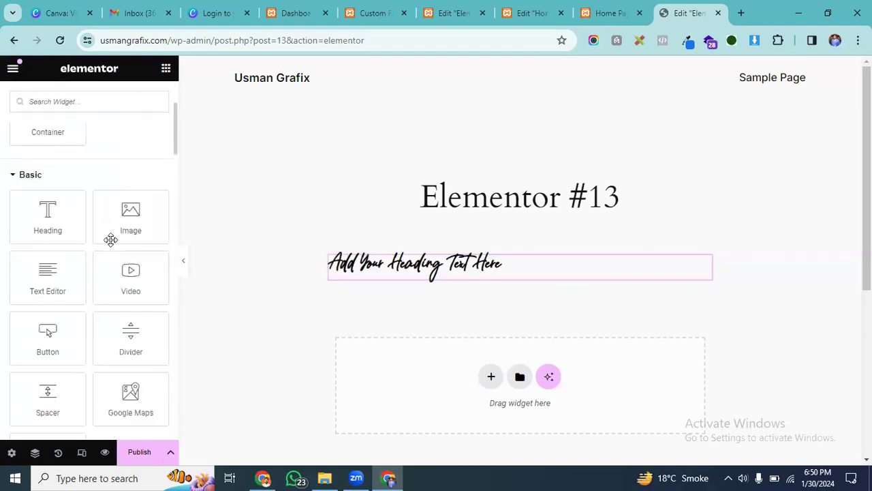
{"action": "scroll", "coordinate": [116, 242], "scroll_direction": "down", "scroll_amount": 2}
{"action": "scroll", "coordinate": [121, 244], "scroll_direction": "up", "scroll_amount": 2}
{"action": "scroll", "coordinate": [71, 253], "scroll_direction": "down", "scroll_amount": 2}
{"action": "scroll", "coordinate": [75, 255], "scroll_direction": "down", "scroll_amount": 12}
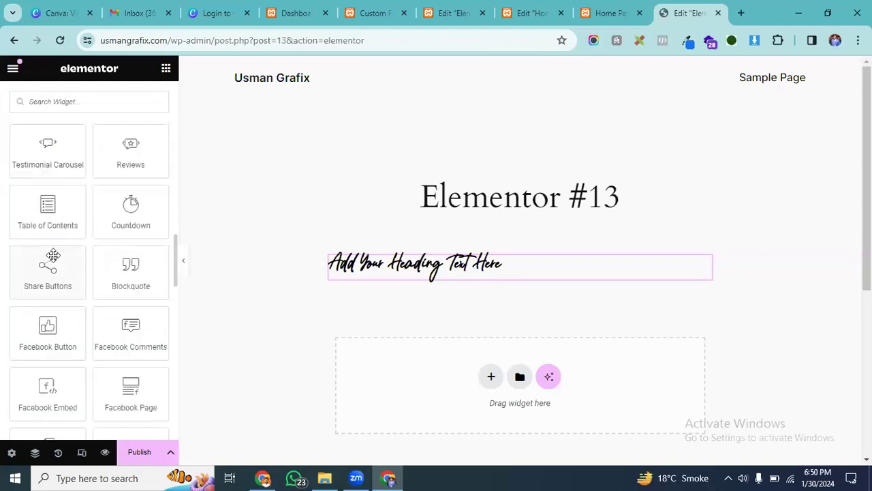
{"action": "scroll", "coordinate": [80, 265], "scroll_direction": "down", "scroll_amount": 10}
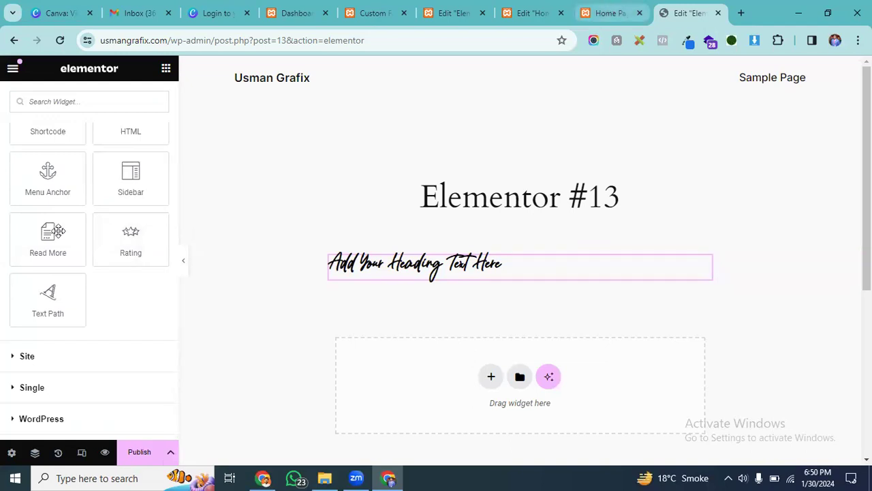
{"action": "scroll", "coordinate": [59, 232], "scroll_direction": "up", "scroll_amount": 10}
{"action": "scroll", "coordinate": [59, 232], "scroll_direction": "up", "scroll_amount": 15}
{"action": "scroll", "coordinate": [107, 236], "scroll_direction": "down", "scroll_amount": 2}
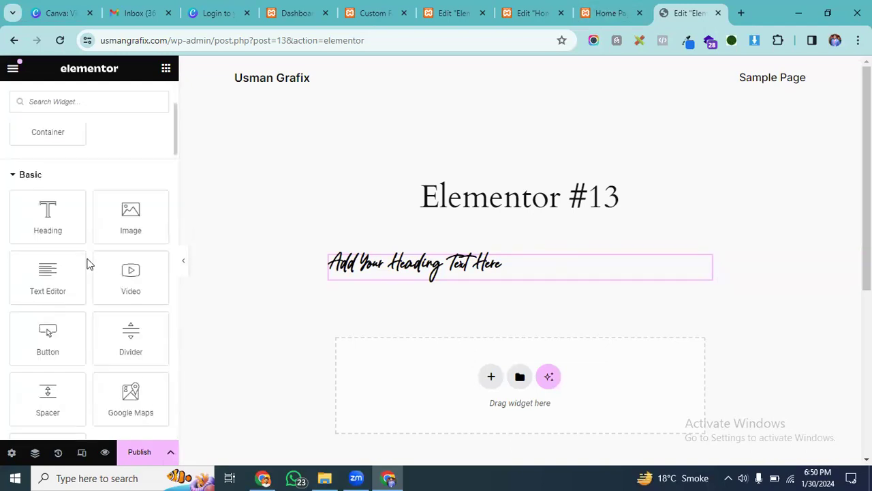
{"action": "left_click_drag", "start_coordinate": [60, 229], "coordinate": [601, 284]}
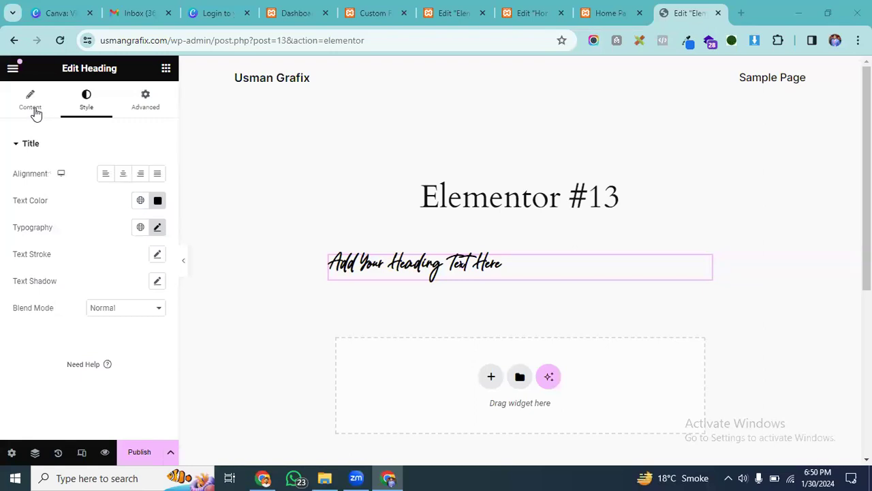
- Have Write with AI generate a catchy slogan for a Digital Marketing Agency website heading
{"action": "left_click", "coordinate": [31, 102]}
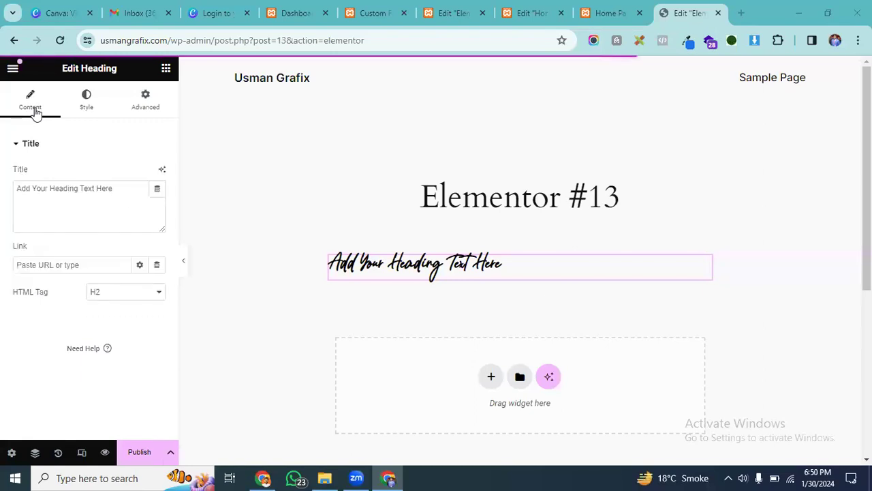
{"action": "left_click", "coordinate": [161, 175]}
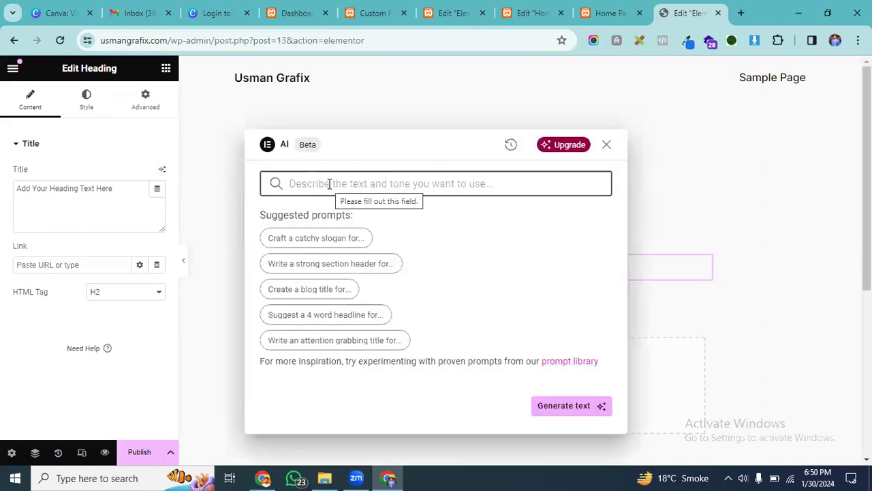
{"action": "left_click", "coordinate": [318, 240]}
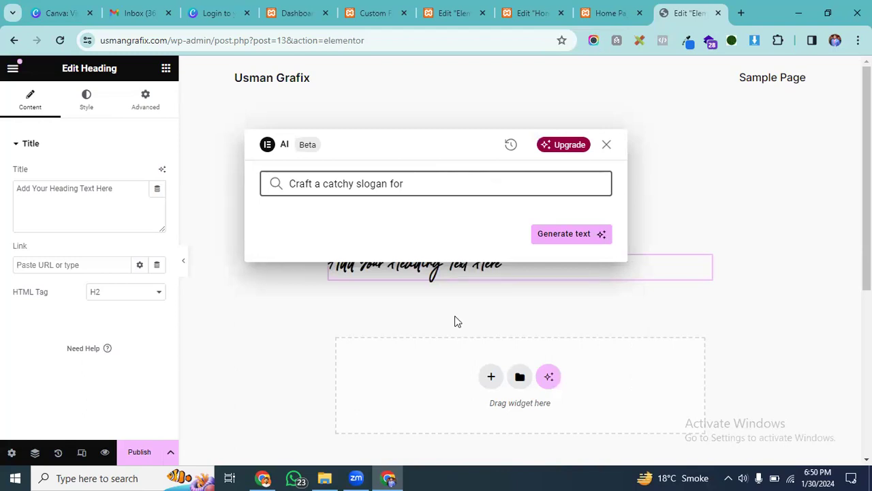
{"action": "type", "text": "Digital Marketing "}
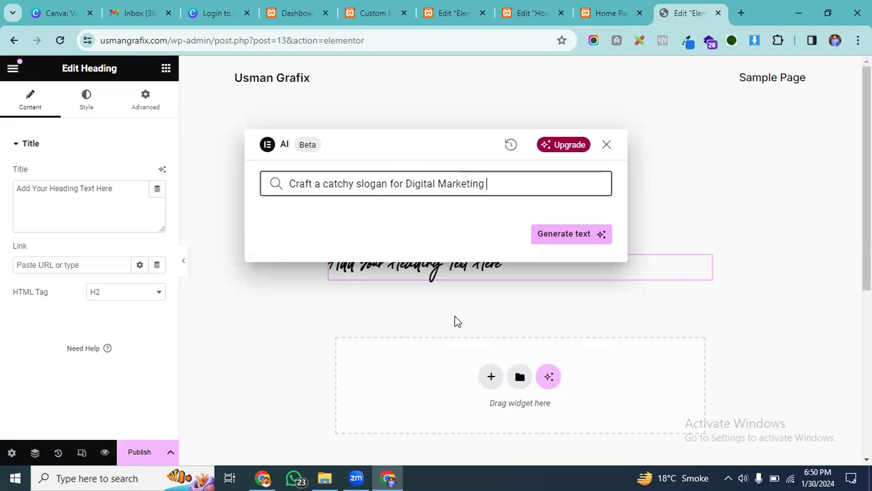
{"action": "type", "text": "Agwenc"}
{"action": "key", "text": "BackSpace"}
{"action": "key", "text": "BackSpace"}
{"action": "key", "text": "BackSpace"}
{"action": "key", "text": "BackSpace"}
{"action": "type", "text": "ecny"}
{"action": "key", "text": "BackSpace"}
{"action": "type", "text": "ncy Websi"}
{"action": "type", "text": "e Blog"}
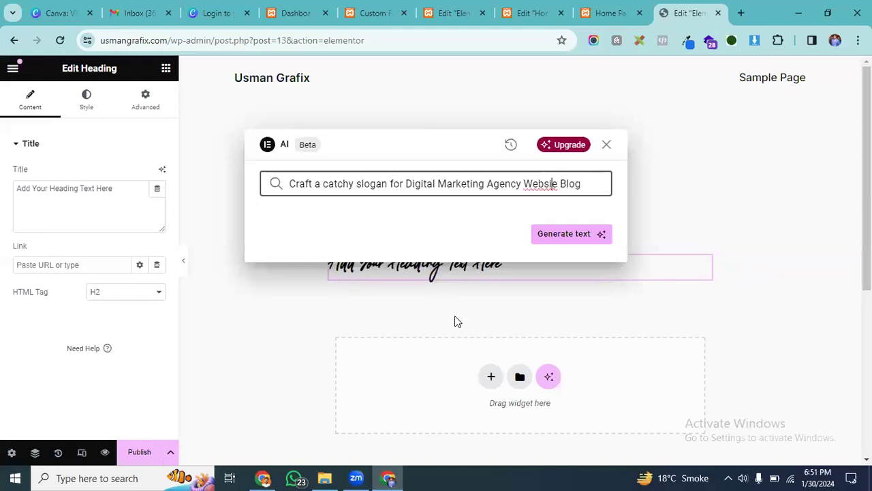
{"action": "left_click", "coordinate": [573, 234]}
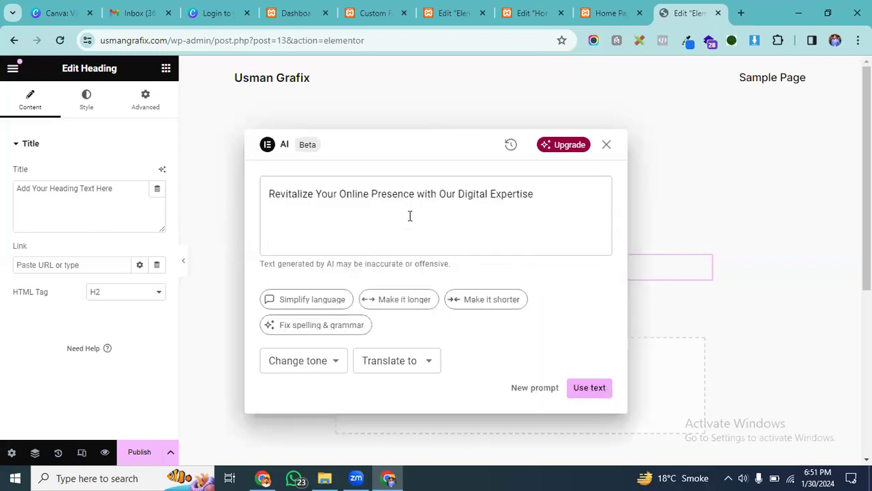
- Rewrite the generated slogan in a Playful tone and shorten it, without applying it
{"action": "left_click_drag", "start_coordinate": [268, 194], "coordinate": [235, 199]}
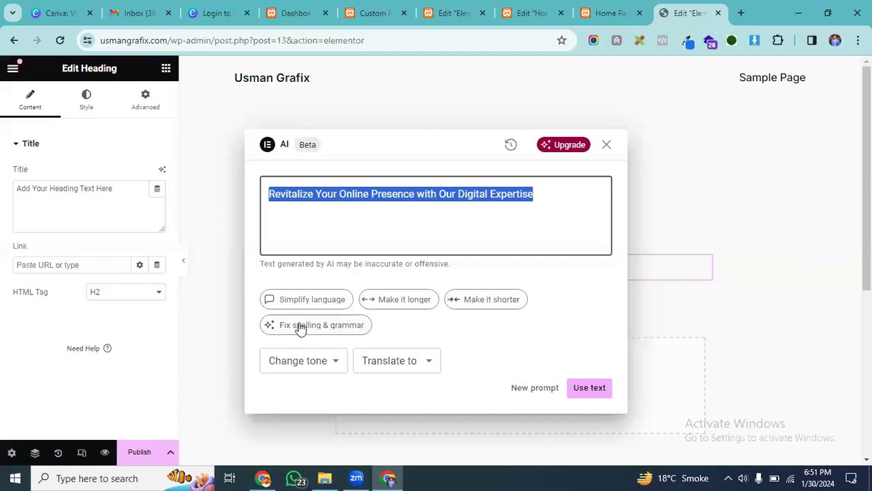
{"action": "left_click", "coordinate": [322, 361]}
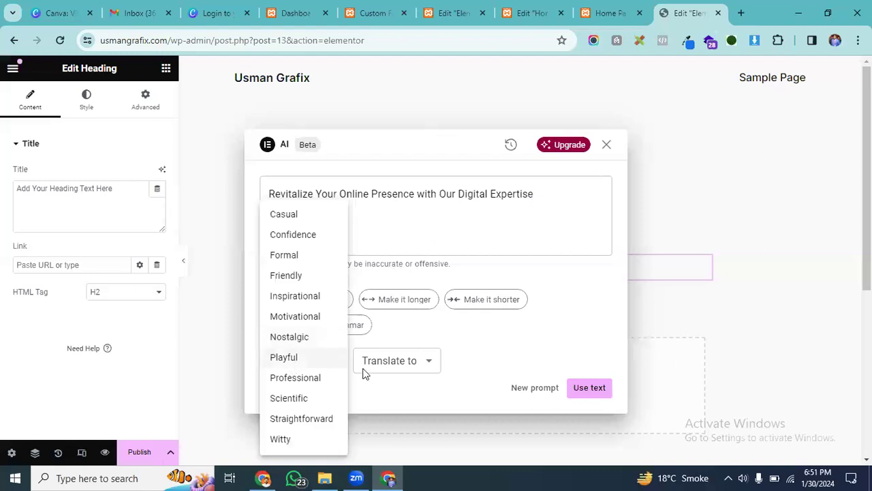
{"action": "left_click", "coordinate": [283, 357]}
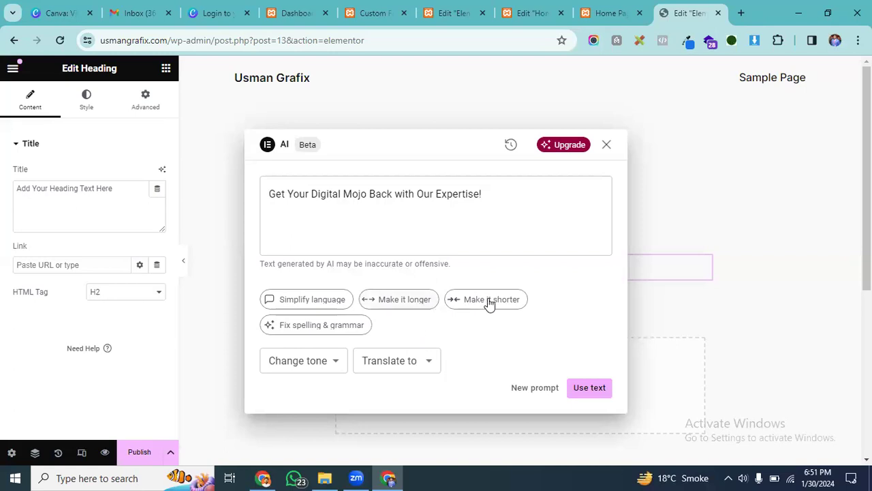
{"action": "left_click", "coordinate": [411, 308]}
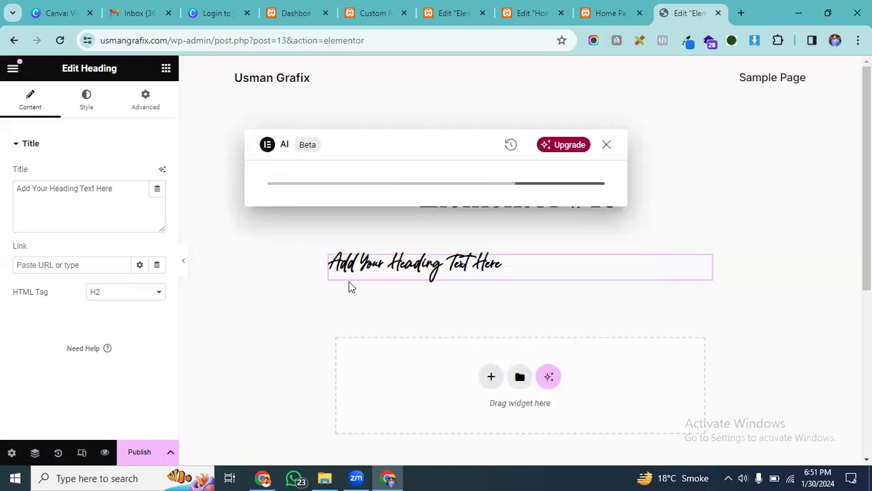
{"action": "left_click_drag", "start_coordinate": [268, 195], "coordinate": [554, 201]}
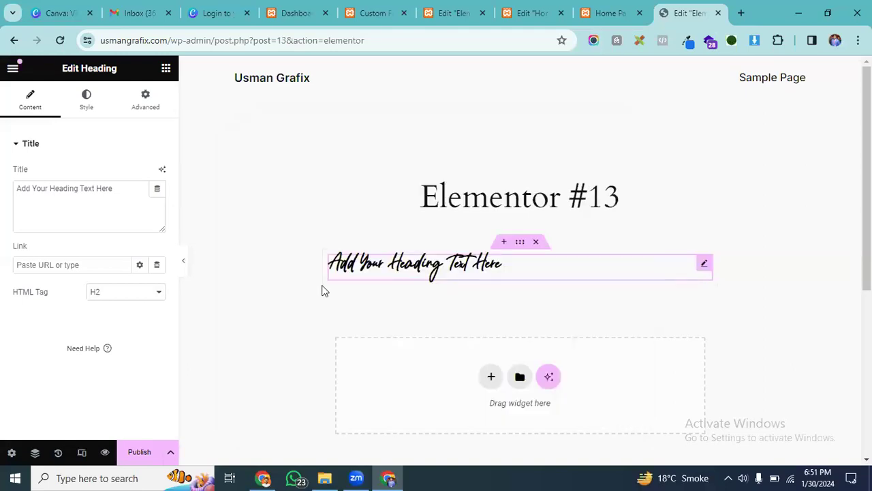
{"action": "left_click", "coordinate": [167, 70]}
- Place an Image widget below the heading and start an AI image prompt with 'dar'
{"action": "left_click_drag", "start_coordinate": [130, 364], "coordinate": [527, 309]}
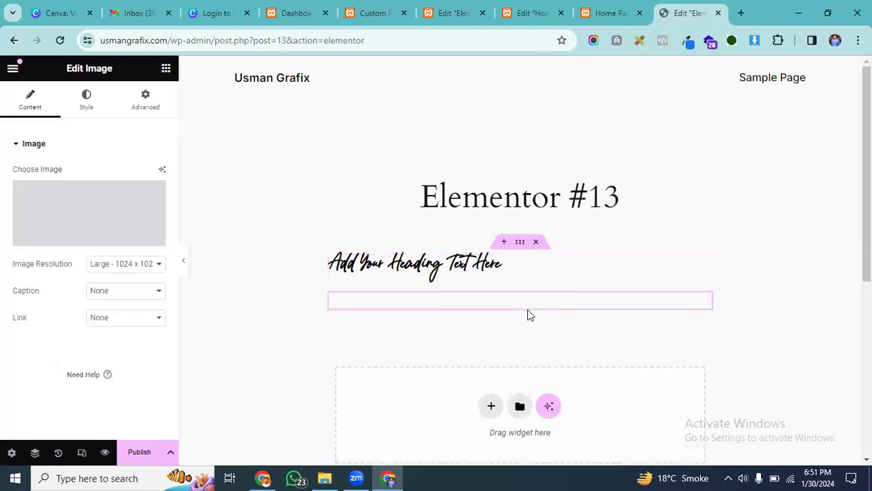
{"action": "left_click", "coordinate": [161, 172]}
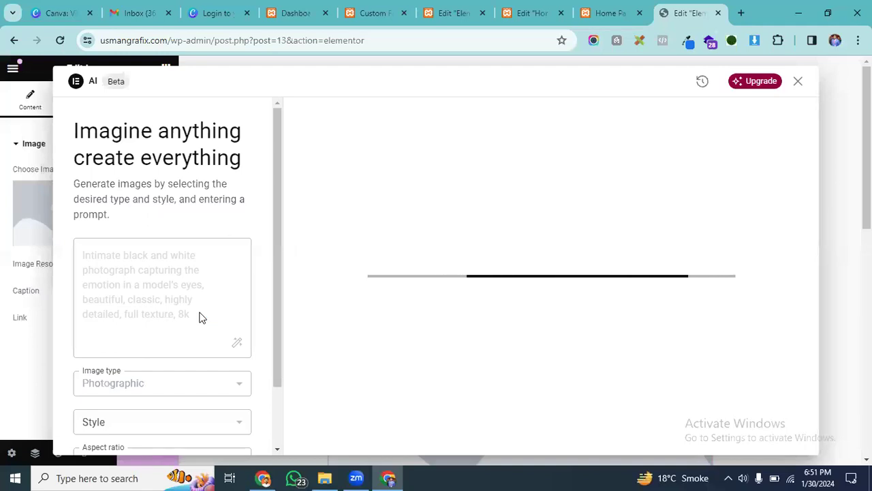
{"action": "scroll", "coordinate": [201, 315], "scroll_direction": "down", "scroll_amount": 2}
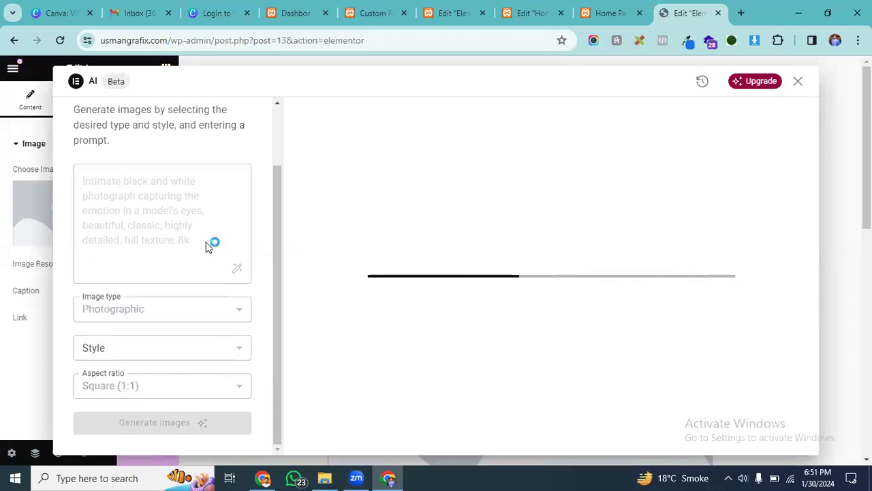
{"action": "scroll", "coordinate": [208, 247], "scroll_direction": "up", "scroll_amount": 2}
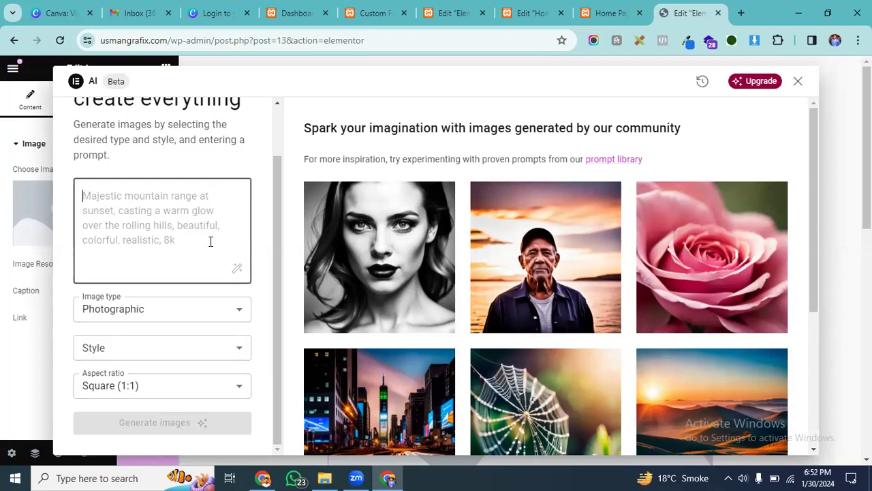
{"action": "type", "text": "dar"}
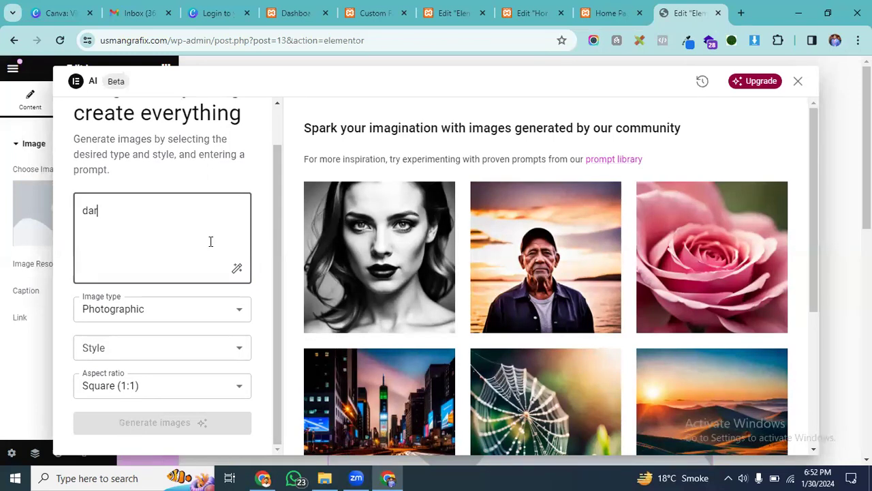
- Generate Photographic AI images of a steaming coffee cup and laptop on a wooden table; use the bottom-right one
{"action": "type", "text": "k background, Coffe cup"}
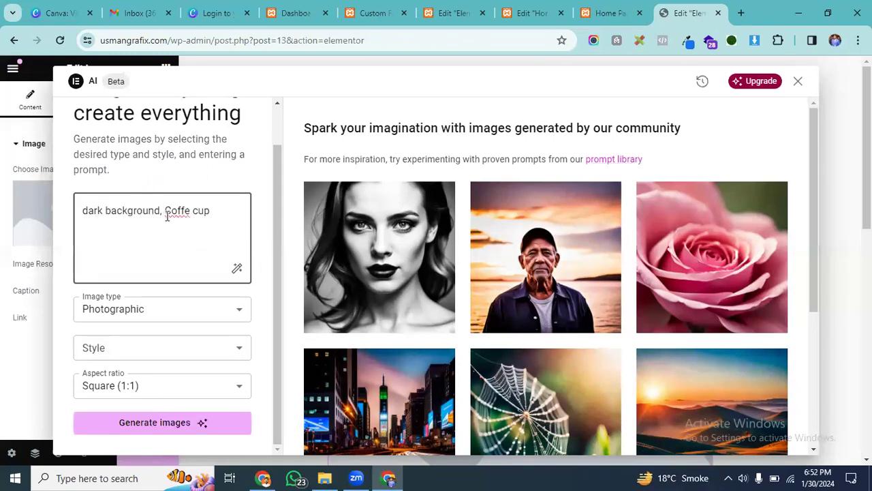
{"action": "type", "text": "e"}
{"action": "type", "text": "wi"}
{"action": "type", "text": "Hot "}
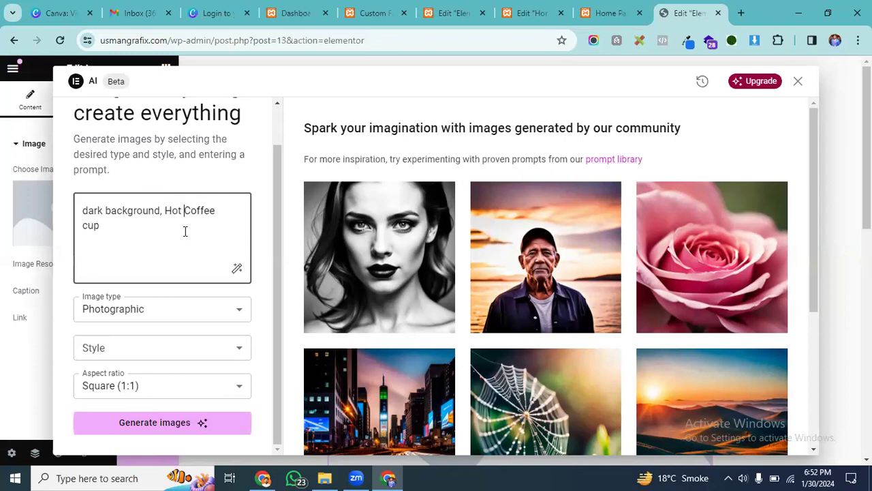
{"action": "type", "text": "on wooden table with "}
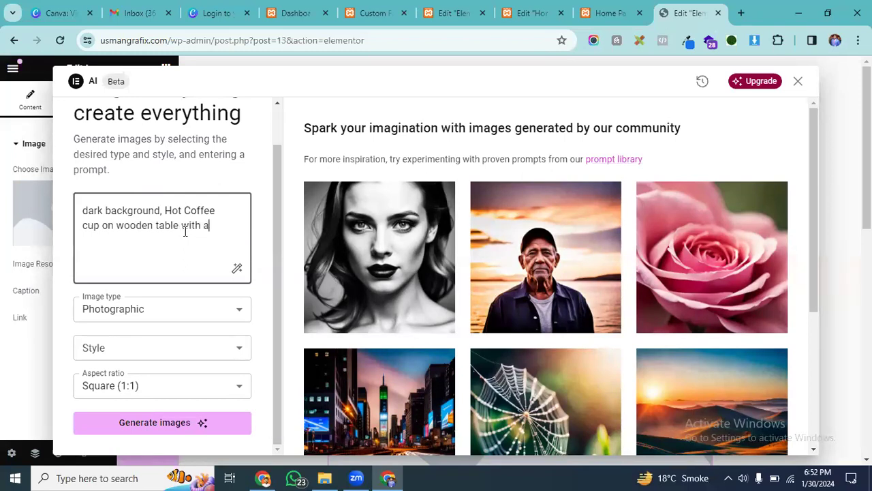
{"action": "type", "text": "laptop, Smokey, 8K"}
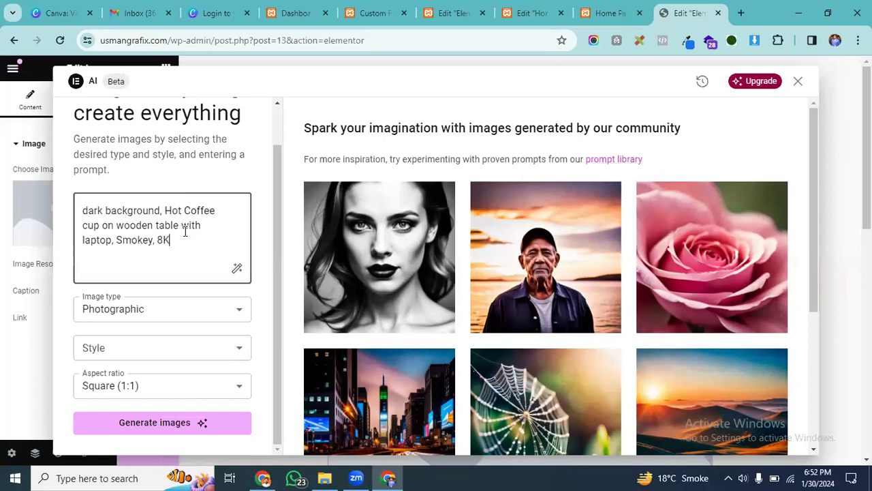
{"action": "left_click", "coordinate": [171, 309]}
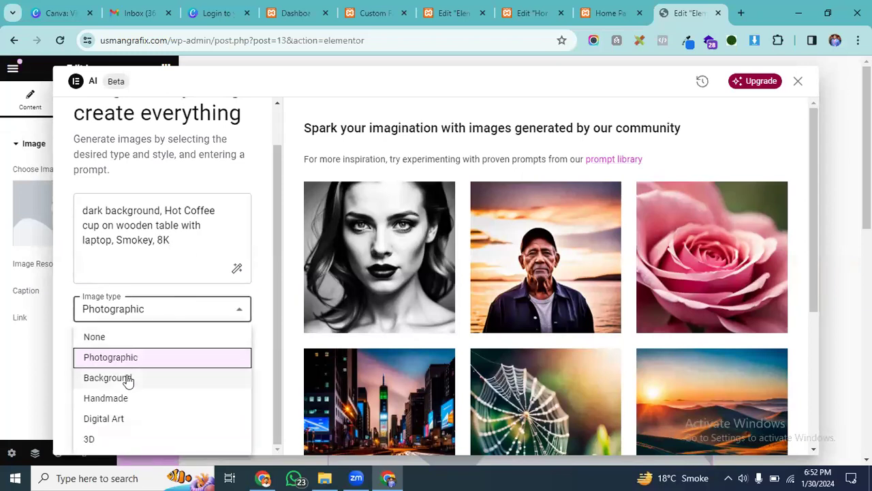
{"action": "left_click", "coordinate": [145, 311]}
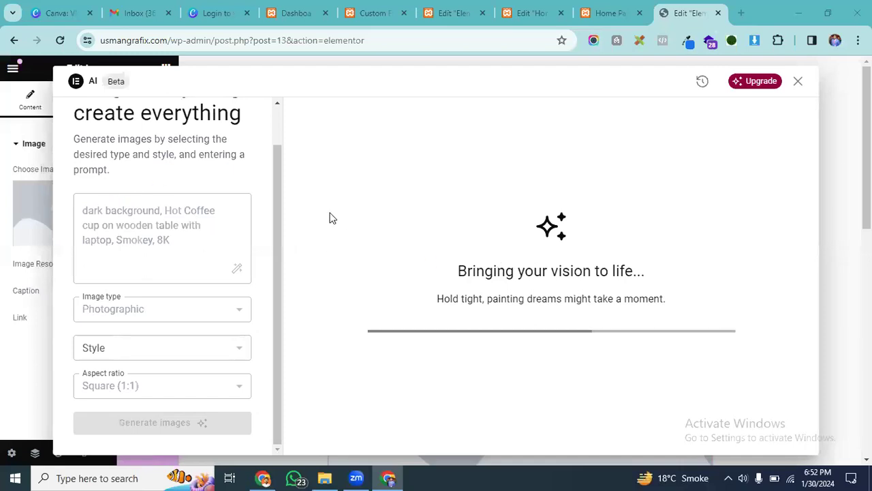
{"action": "scroll", "coordinate": [189, 166], "scroll_direction": "up", "scroll_amount": 2}
{"action": "mouse_move", "coordinate": [754, 85]}
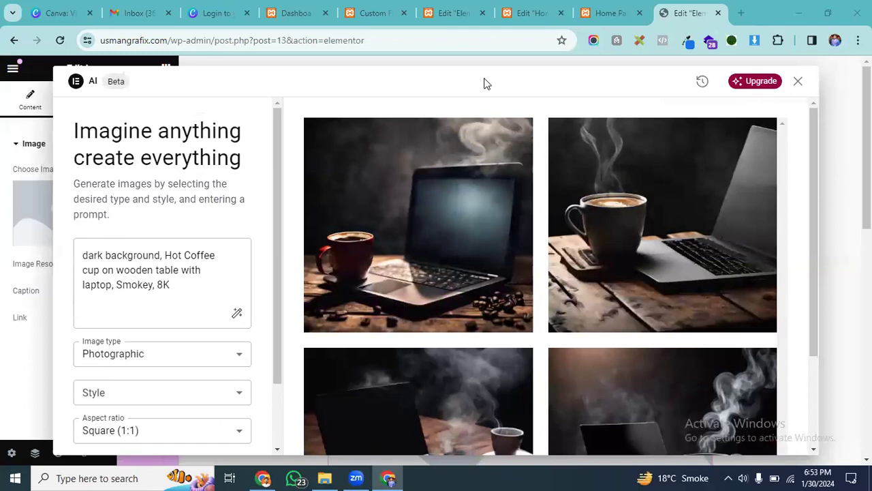
{"action": "scroll", "coordinate": [605, 194], "scroll_direction": "down", "scroll_amount": 2}
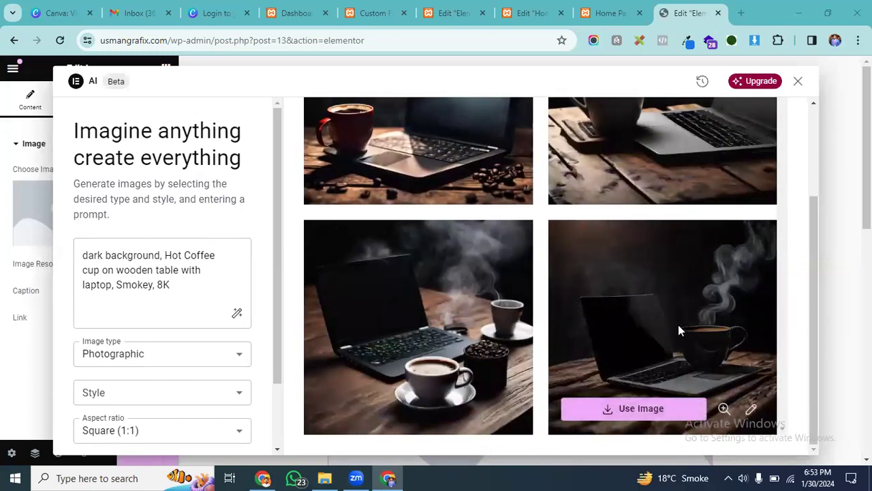
{"action": "left_click", "coordinate": [656, 408]}
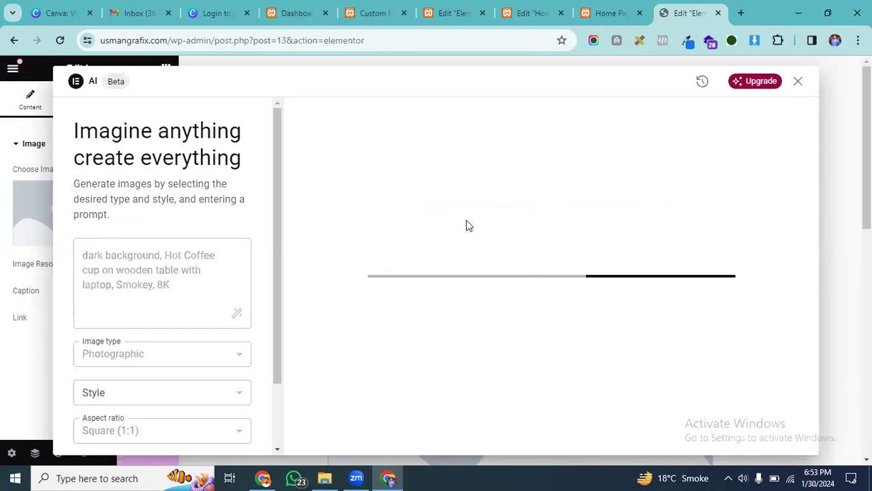
{"action": "scroll", "coordinate": [548, 253], "scroll_direction": "down", "scroll_amount": 2}
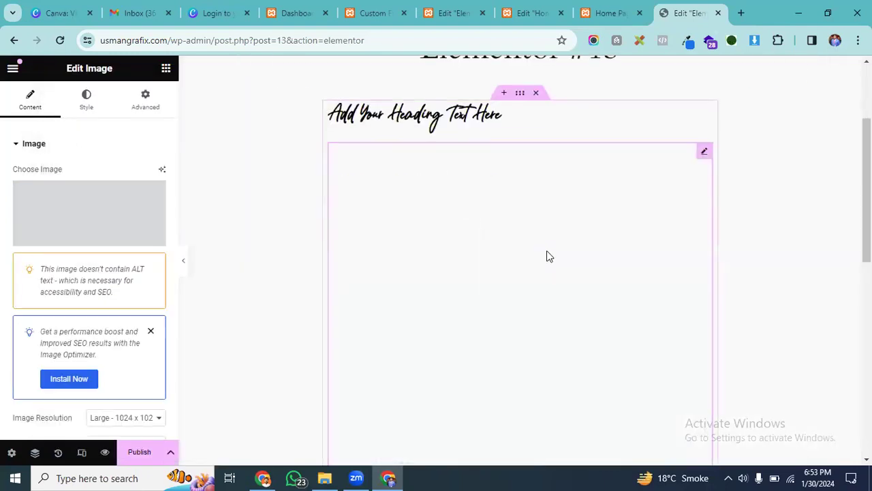
{"action": "scroll", "coordinate": [546, 250], "scroll_direction": "down", "scroll_amount": 2}
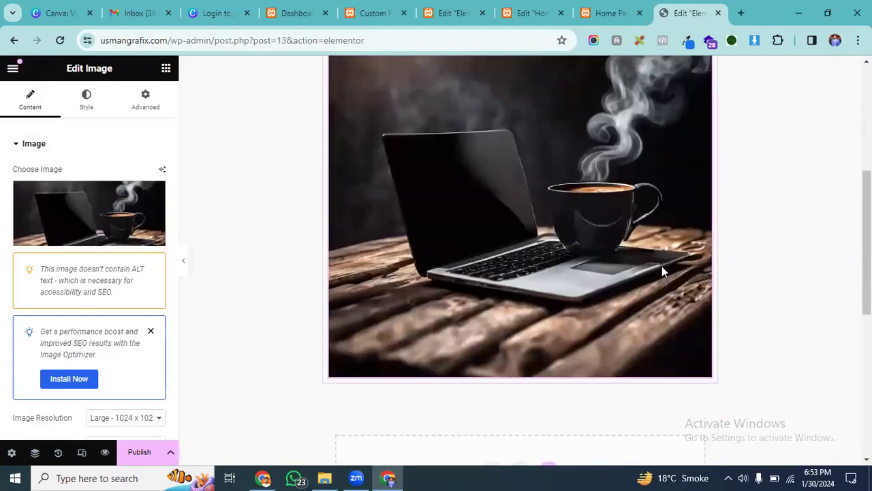
{"action": "scroll", "coordinate": [662, 269], "scroll_direction": "up", "scroll_amount": 2}
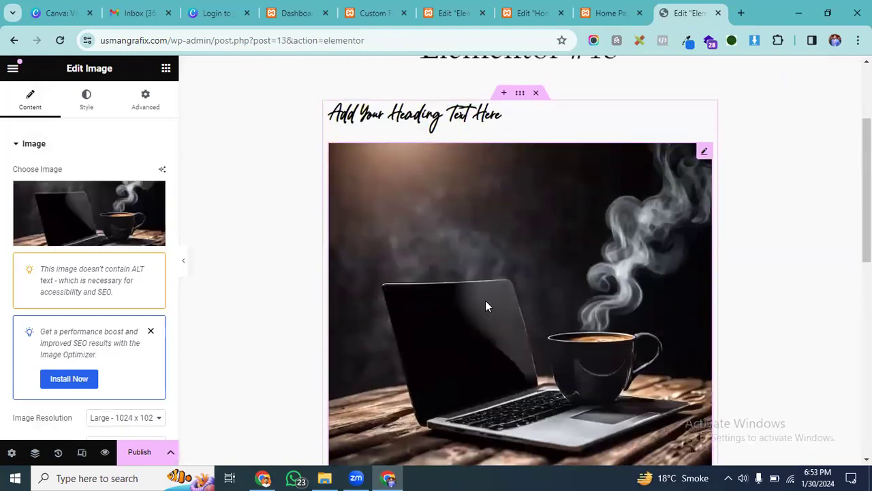
{"action": "scroll", "coordinate": [486, 306], "scroll_direction": "down", "scroll_amount": 2}
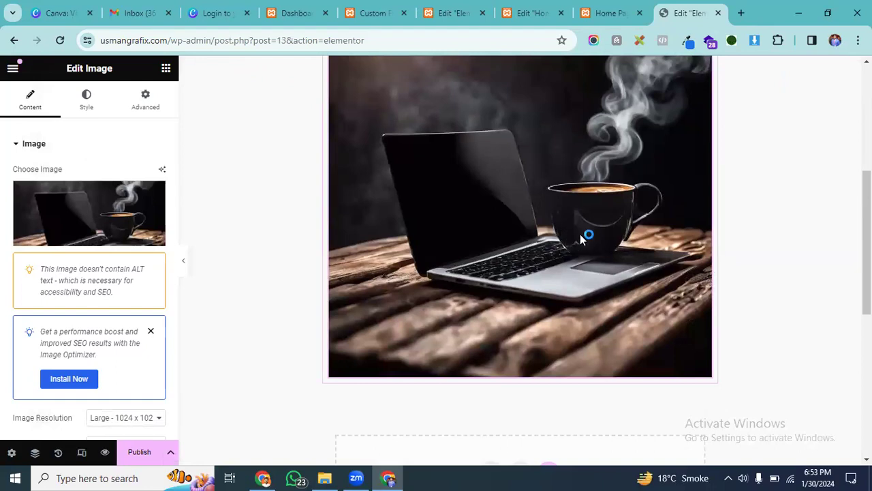
{"action": "scroll", "coordinate": [600, 286], "scroll_direction": "up", "scroll_amount": 2}
{"action": "scroll", "coordinate": [613, 245], "scroll_direction": "down", "scroll_amount": 2}
{"action": "scroll", "coordinate": [374, 290], "scroll_direction": "up", "scroll_amount": 3}
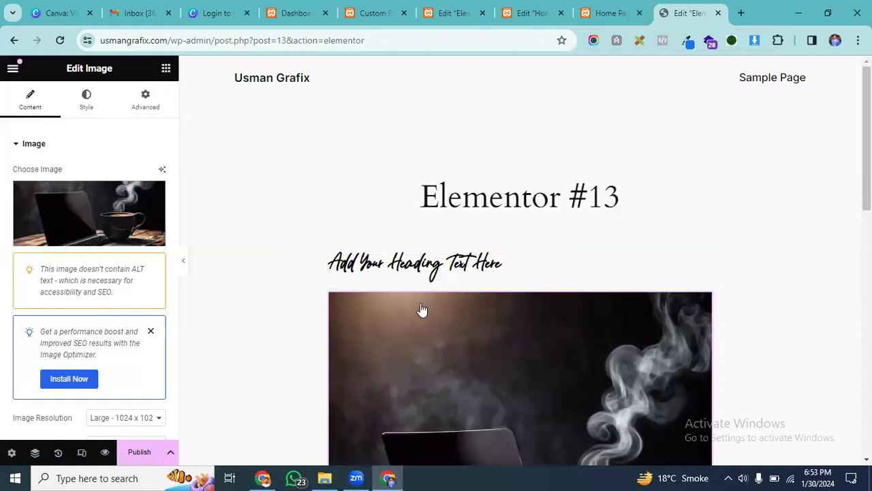
{"action": "scroll", "coordinate": [600, 331], "scroll_direction": "down", "scroll_amount": 8}
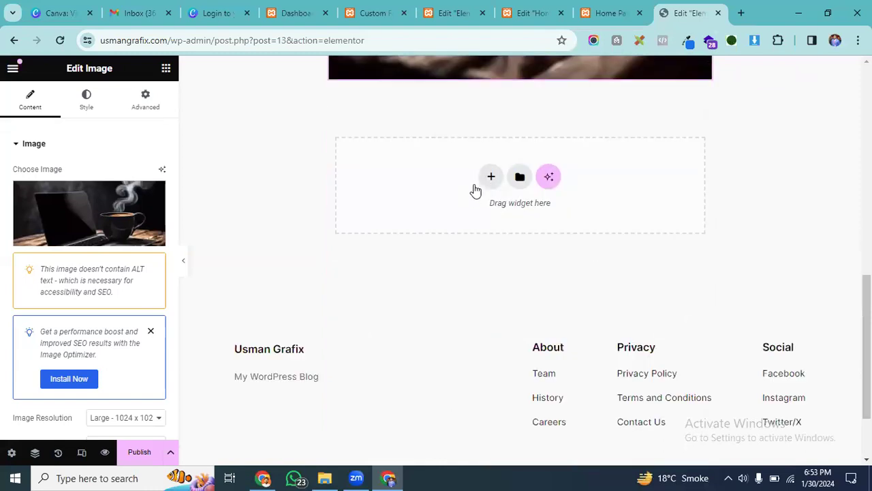
- Search the widgets for 'html' and drop the HTML widget below the coffee image
{"action": "left_click", "coordinate": [167, 68]}
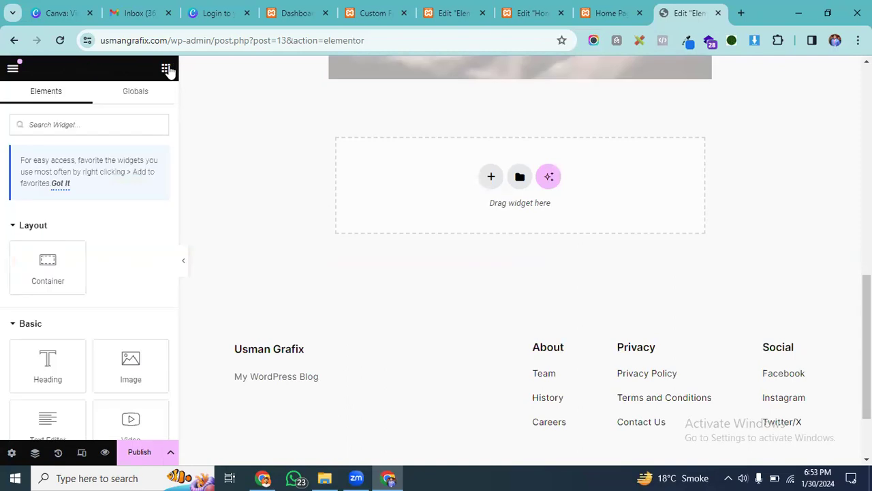
{"action": "scroll", "coordinate": [88, 266], "scroll_direction": "down", "scroll_amount": 2}
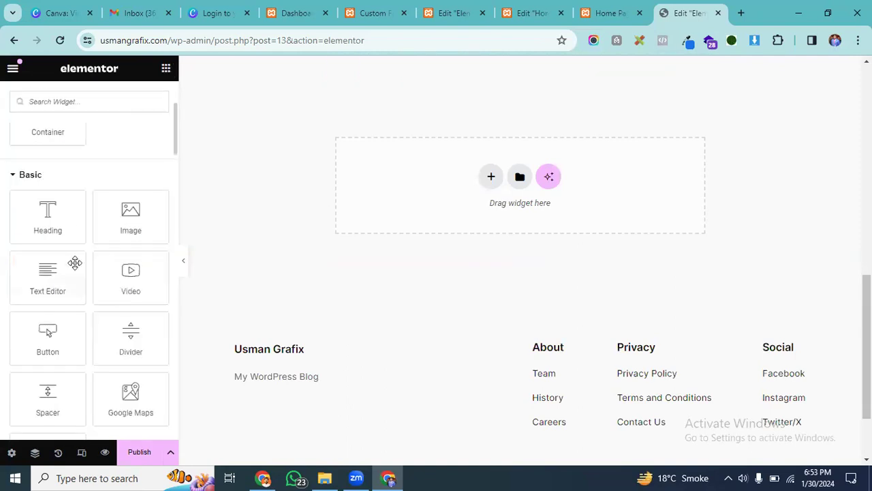
{"action": "scroll", "coordinate": [82, 279], "scroll_direction": "down", "scroll_amount": 2}
{"action": "scroll", "coordinate": [82, 276], "scroll_direction": "down", "scroll_amount": 2}
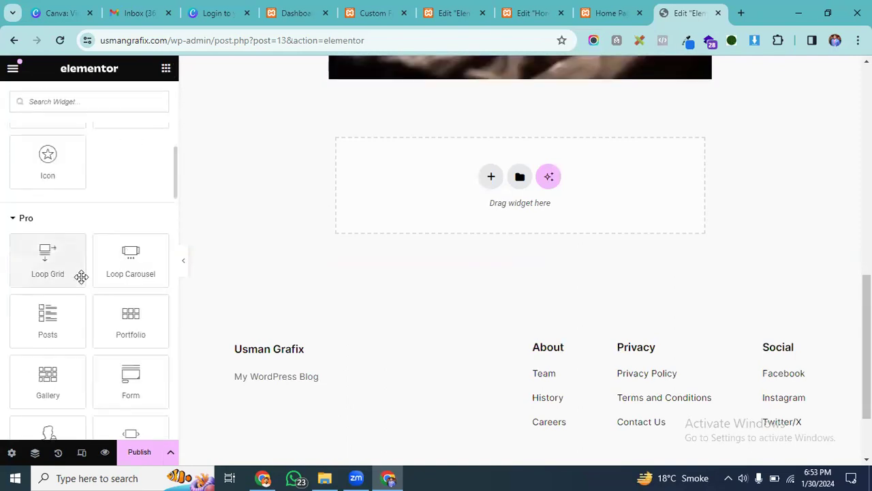
{"action": "scroll", "coordinate": [72, 111], "scroll_direction": "up", "scroll_amount": 6}
{"action": "left_click", "coordinate": [70, 121]}
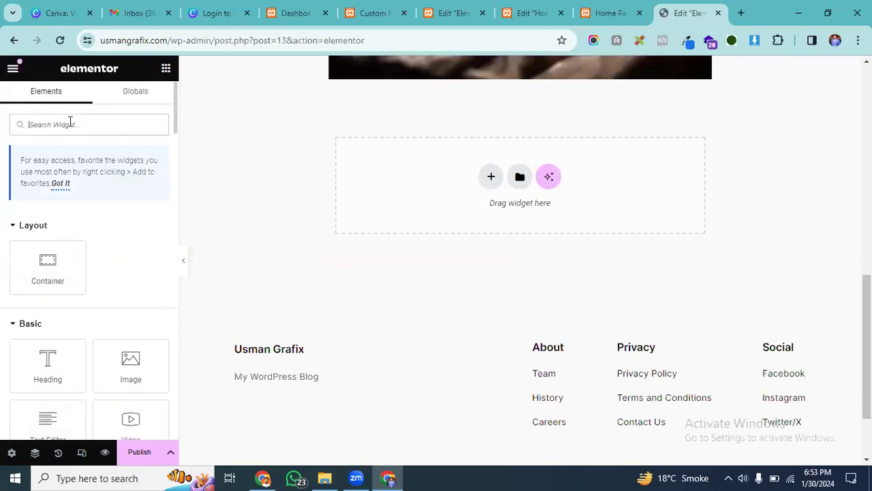
{"action": "type", "text": "h"}
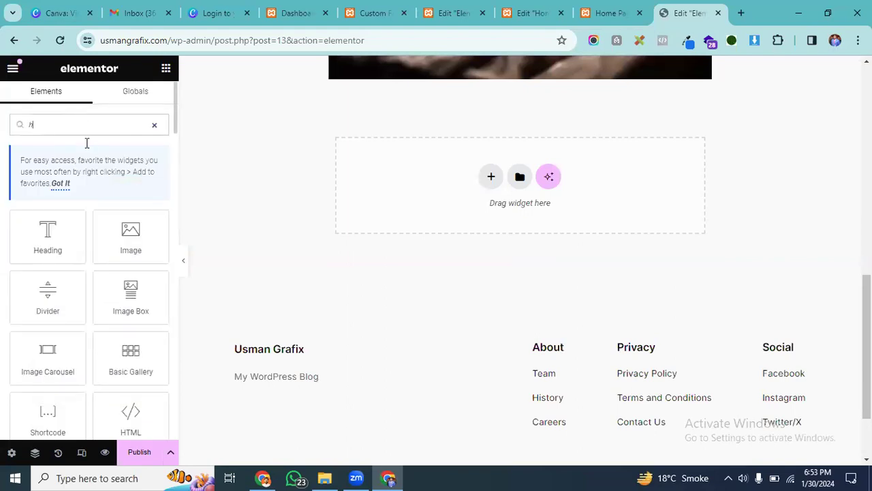
{"action": "type", "text": "tml"}
{"action": "left_click_drag", "start_coordinate": [54, 225], "coordinate": [501, 319]}
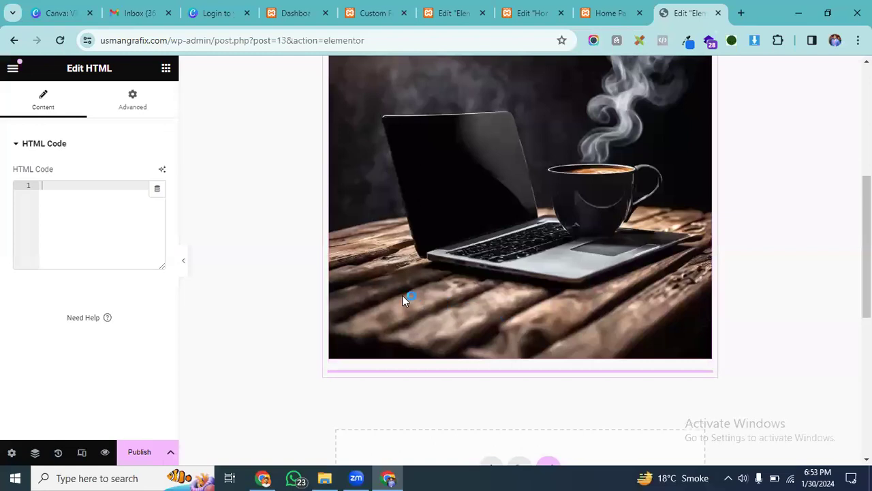
- Prompt the AI code assistant for a 3-column table named Full name, Phone, Email and generate it
{"action": "left_click", "coordinate": [162, 169]}
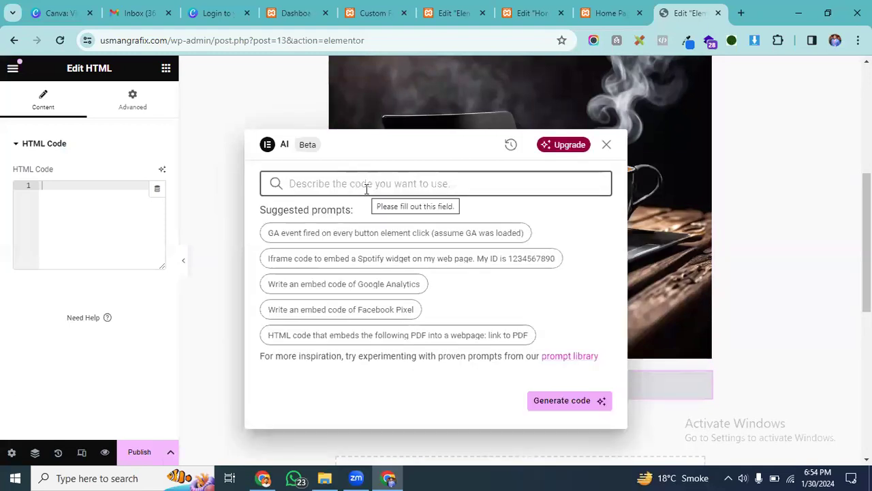
{"action": "type", "text": "Write a code for t"}
{"action": "type", "text": "bale"}
{"action": "key", "text": "BackSpace"}
{"action": "type", "text": "le ha"}
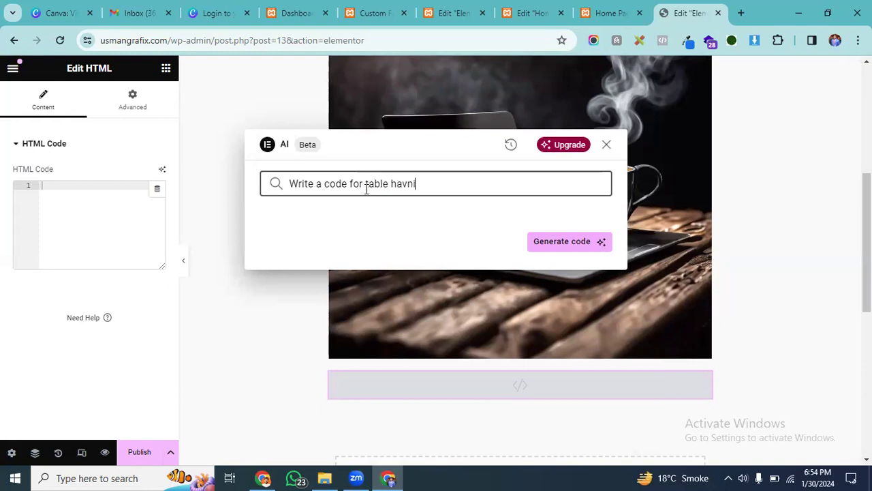
{"action": "type", "text": "ving 3"}
{"action": "type", "text": " coloumns, nem"}
{"action": "type", "text": "amed as "}
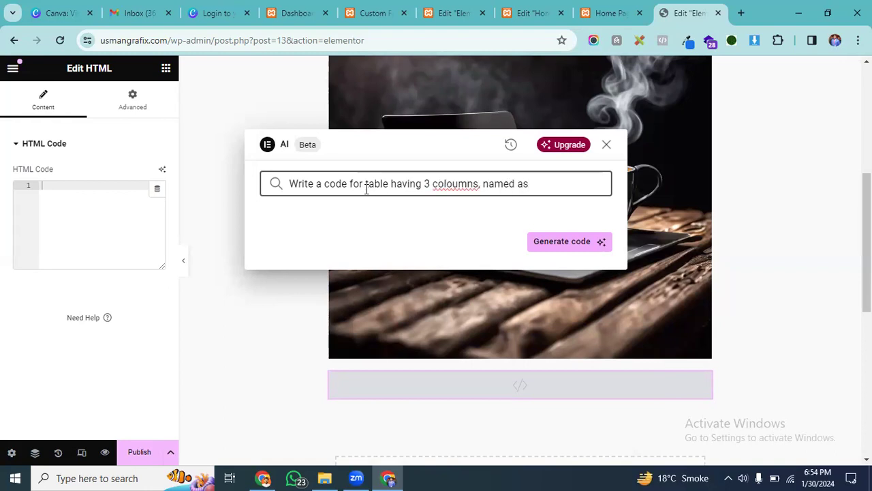
{"action": "type", "text": "Full bame"}
{"action": "key", "text": "BackSpace"}
{"action": "key", "text": "BackSpace"}
{"action": "type", "text": "name, Phone, MEa"}
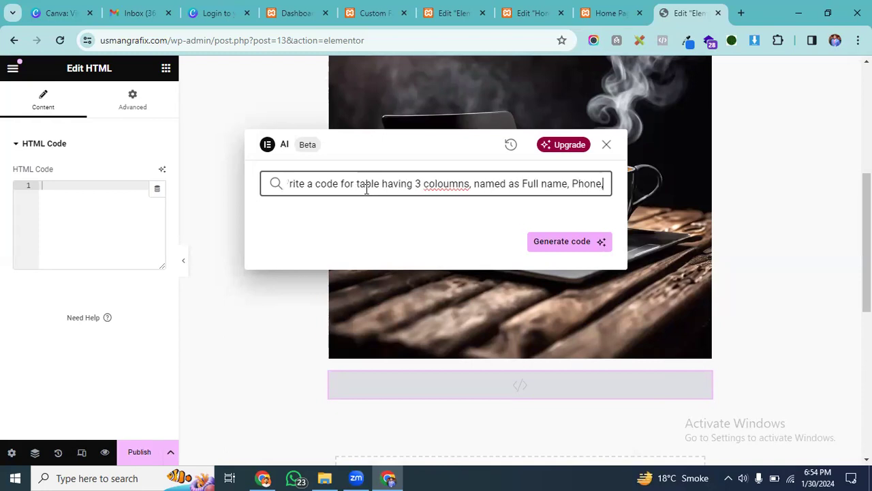
{"action": "key", "text": "BackSpace"}
{"action": "key", "text": "BackSpace"}
{"action": "key", "text": "BackSpace"}
{"action": "type", "text": "Email"}
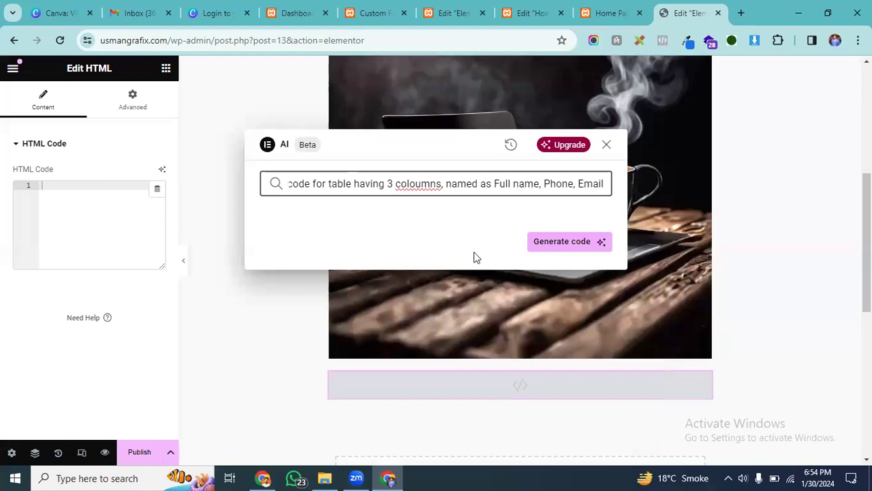
{"action": "left_click", "coordinate": [549, 245]}
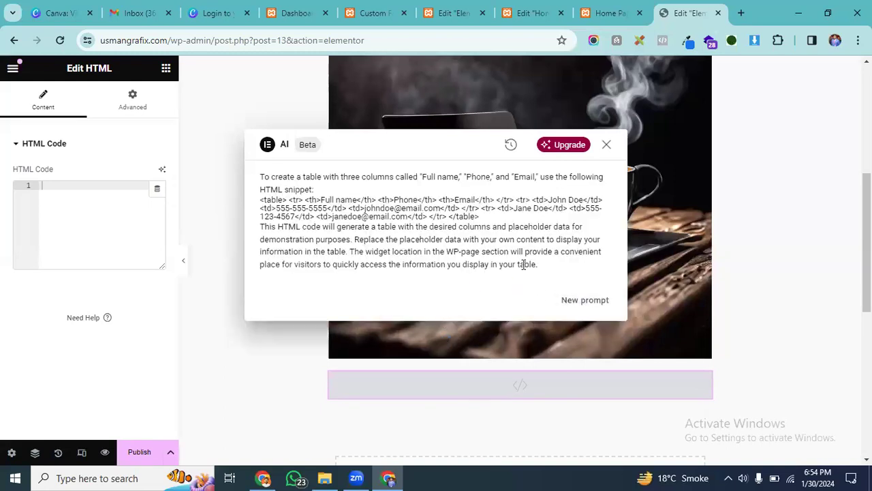
{"action": "mouse_move", "coordinate": [264, 198]}
{"action": "left_mouse_down"}
{"action": "mouse_move", "coordinate": [430, 228]}
{"action": "mouse_move", "coordinate": [413, 227]}
{"action": "mouse_move", "coordinate": [502, 219]}
{"action": "mouse_move", "coordinate": [262, 200]}
{"action": "left_mouse_up"}
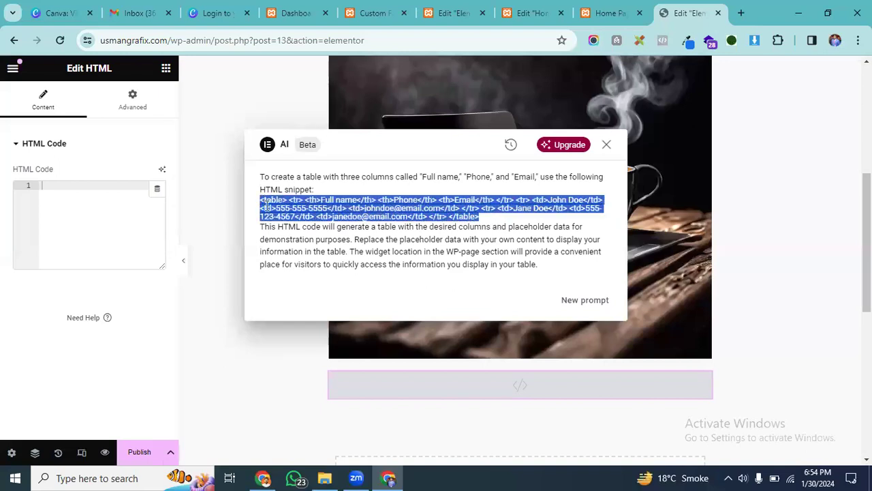
- Paste the AI-generated table code into the HTML Code field
{"action": "left_click", "coordinate": [62, 195]}
{"action": "key", "text": "ctrl+v"}
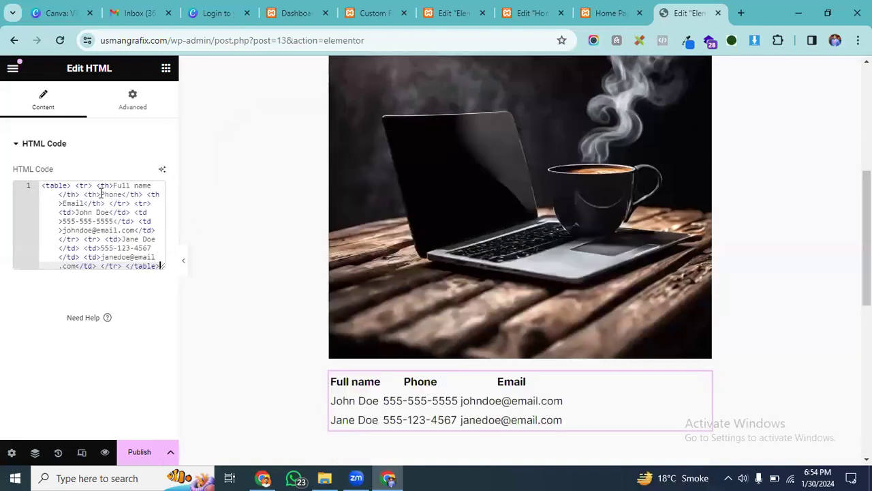
{"action": "scroll", "coordinate": [446, 289], "scroll_direction": "down", "scroll_amount": 2}
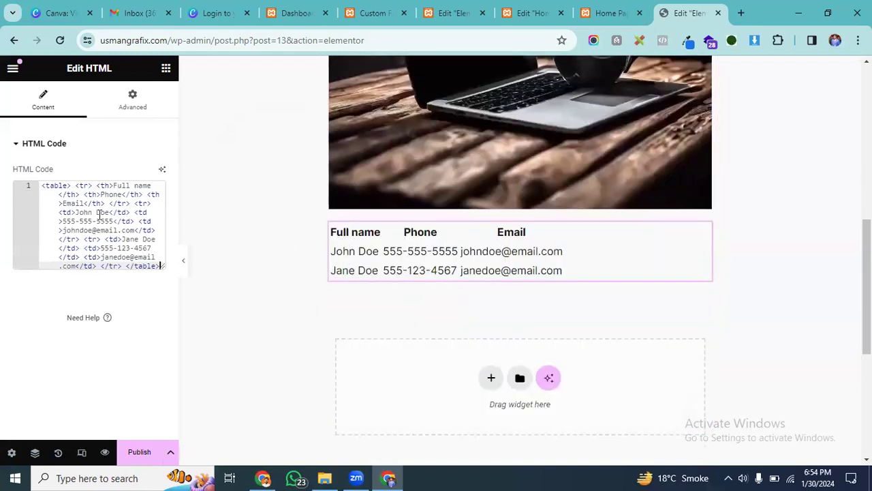
- Add class="tableai" to the table tag and bring up the Advanced styling options
{"action": "left_click", "coordinate": [128, 222]}
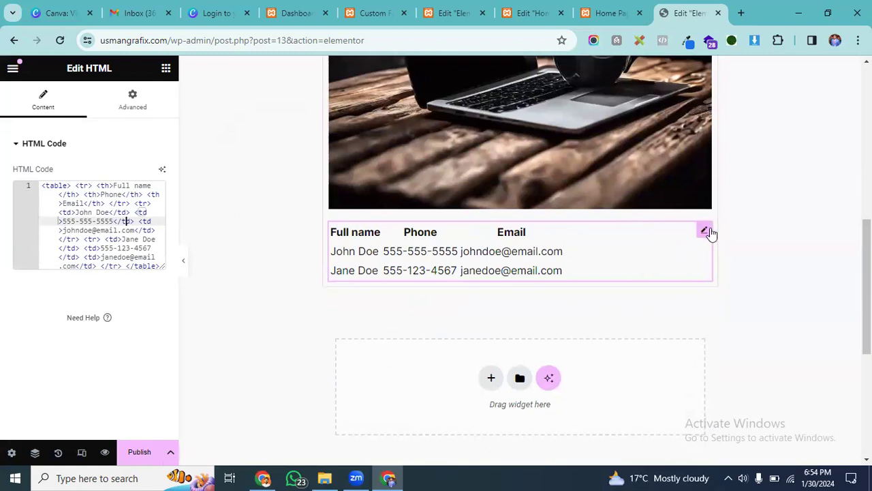
{"action": "left_click", "coordinate": [70, 188]}
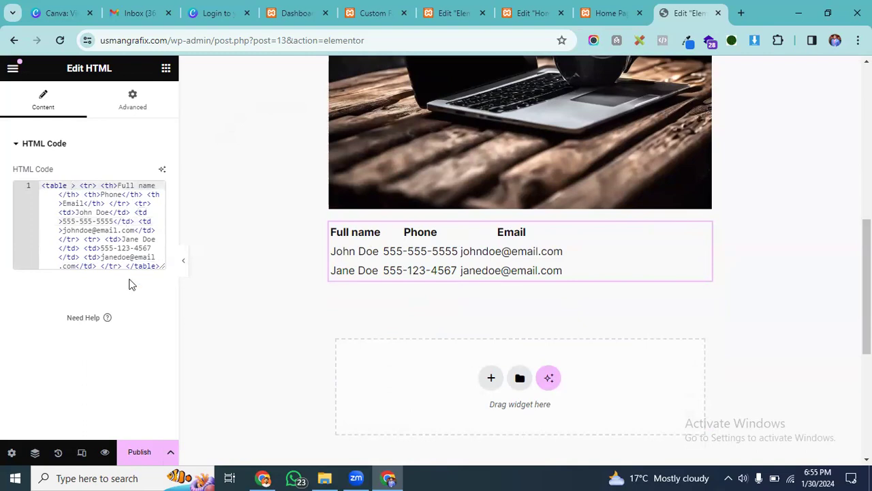
{"action": "type", "text": "class"}
{"action": "key", "text": "Return"}
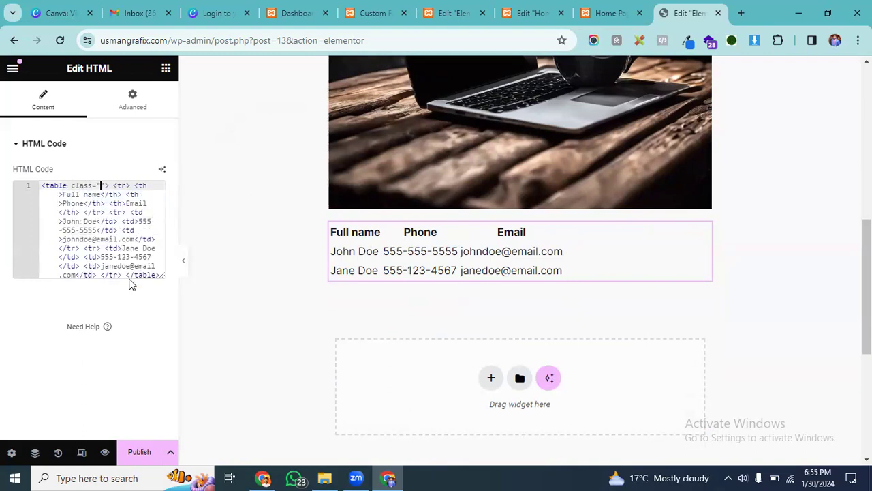
{"action": "type", "text": "table"}
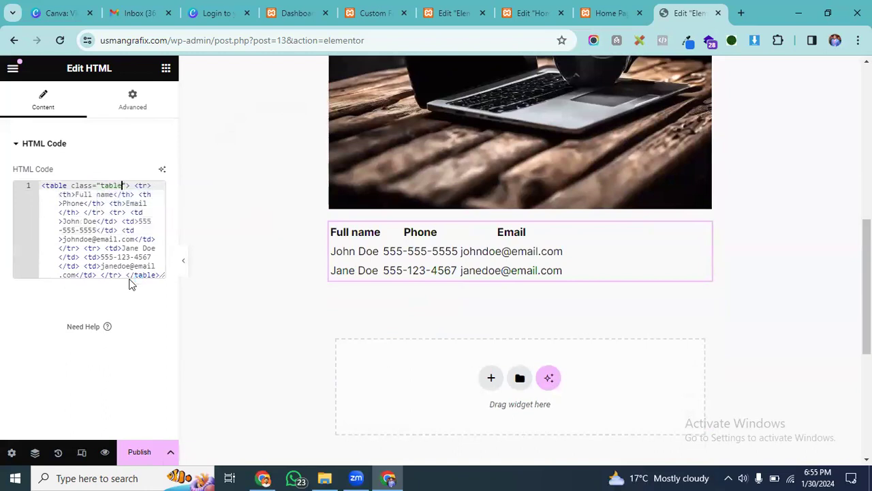
{"action": "type", "text": "ai"}
{"action": "key", "text": "ctrl+shift+Left"}
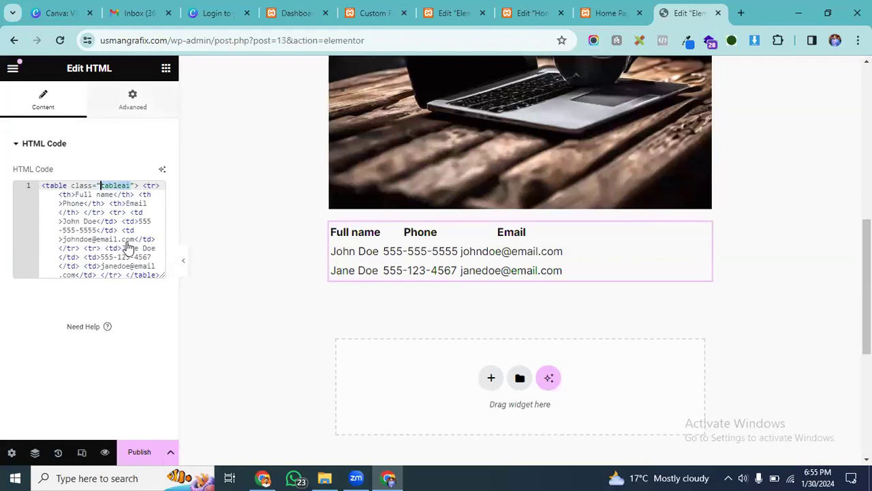
{"action": "left_click", "coordinate": [132, 100]}
{"action": "scroll", "coordinate": [121, 306], "scroll_direction": "down", "scroll_amount": 8}
{"action": "scroll", "coordinate": [44, 409], "scroll_direction": "down", "scroll_amount": 3}
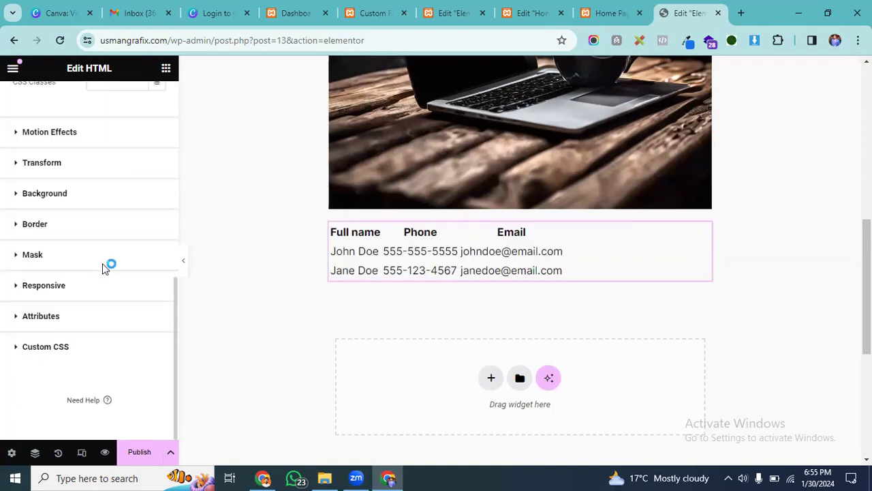
- Ask the Custom CSS AI for bigger table headings, a black table background and white text
{"action": "left_click", "coordinate": [89, 347]}
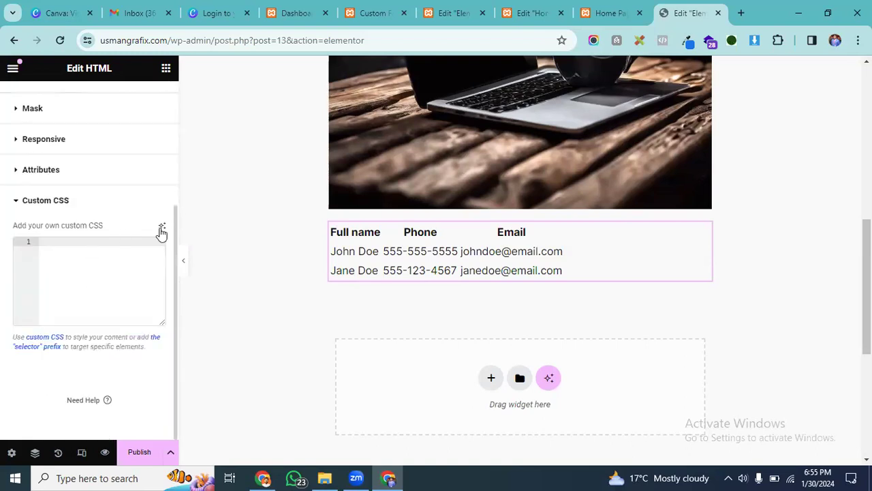
{"action": "left_click", "coordinate": [162, 225]}
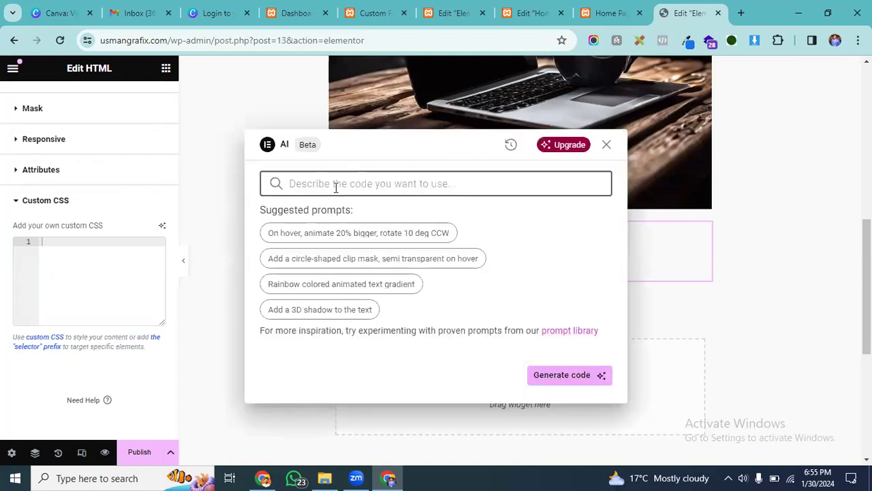
{"action": "type", "text": "wri"}
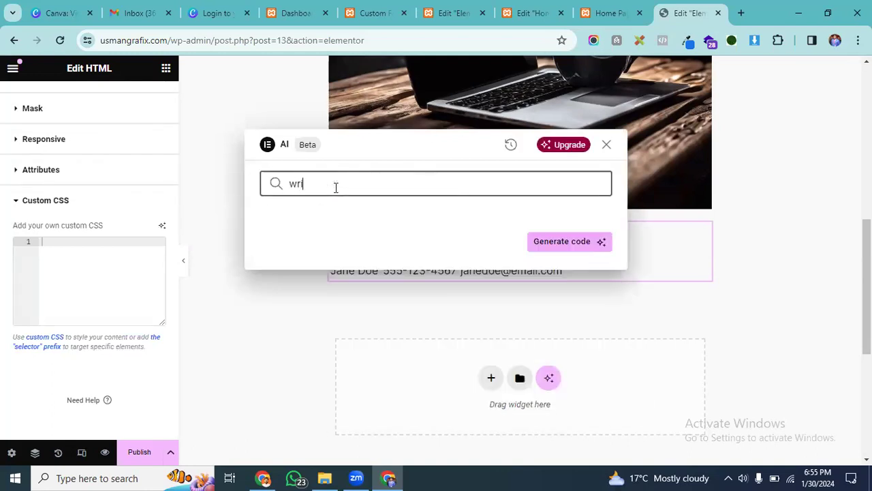
{"action": "type", "text": "te a css code "}
{"action": "type", "text": "e to make "}
{"action": "type", "text": "table hea"}
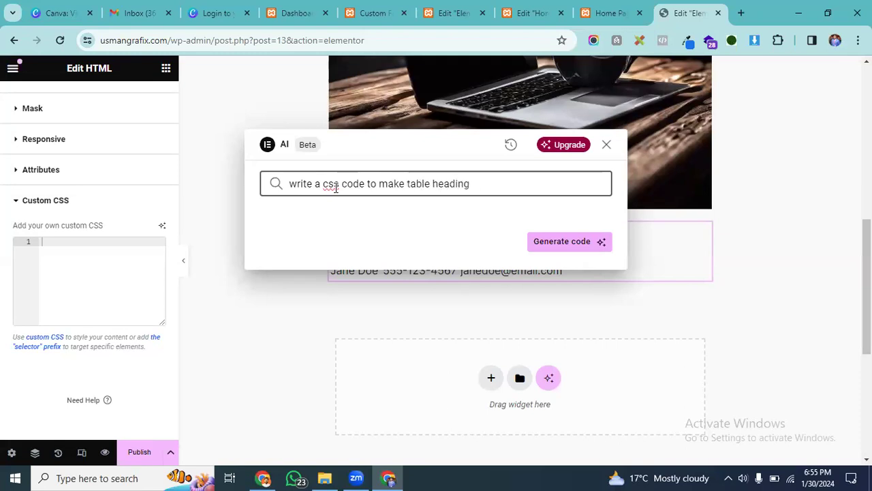
{"action": "type", "text": "dins"}
{"action": "key", "text": "BackSpace"}
{"action": "type", "text": "gsb"}
{"action": "key", "text": "BackSpace"}
{"action": "key", "text": "BackSpace"}
{"action": "type", "text": "bigger and make t"}
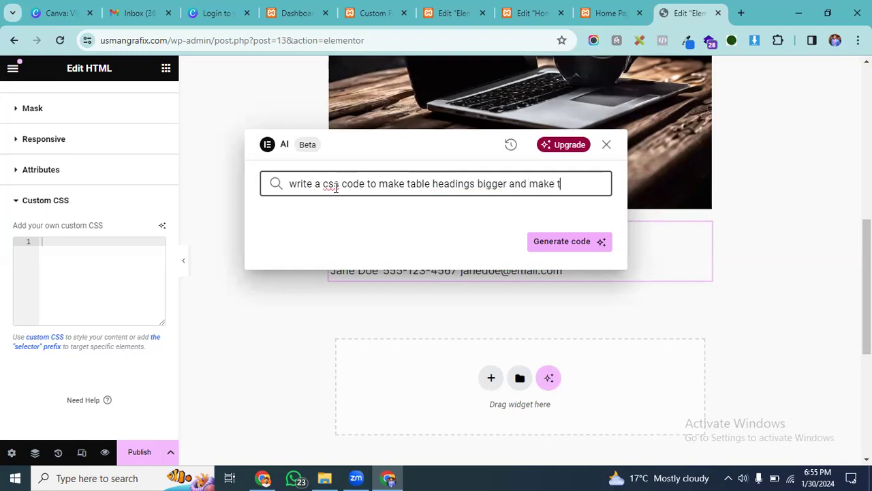
{"action": "type", "text": "he table ba"}
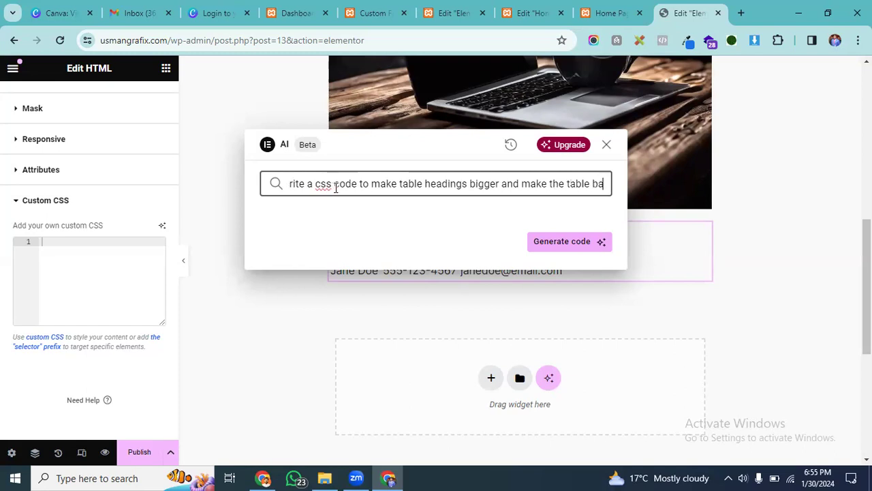
{"action": "type", "text": "ckground bl"}
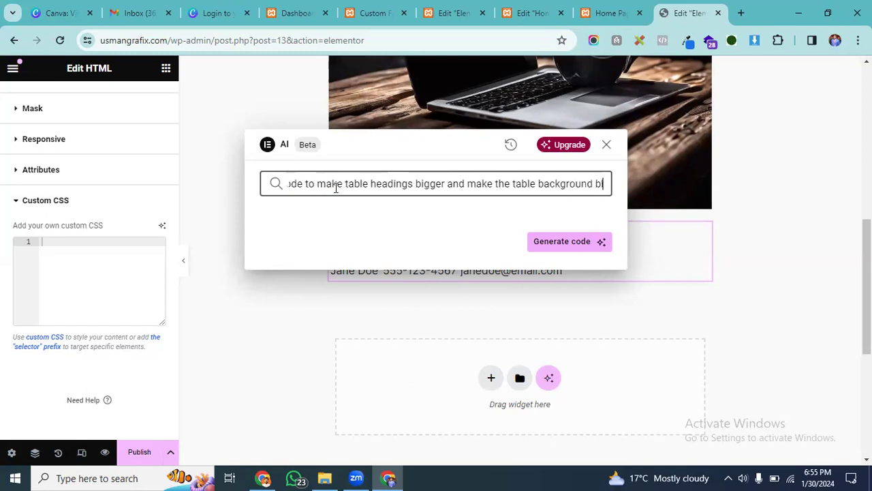
{"action": "type", "text": "ack and text white"}
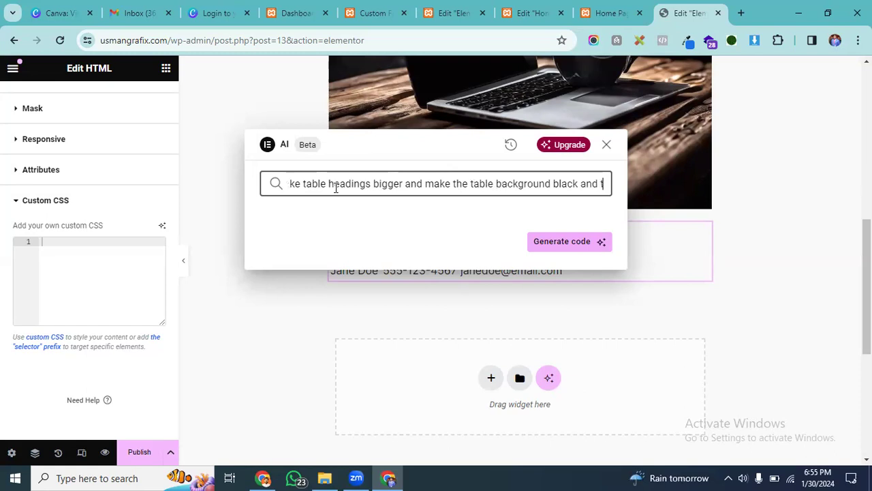
{"action": "left_click", "coordinate": [567, 242]}
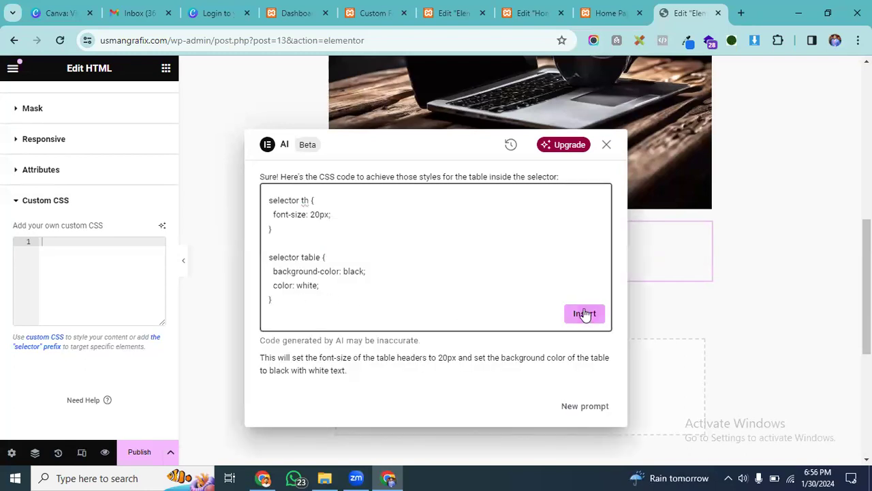
- Insert the generated CSS: 20px headers, black table background, white text
{"action": "left_click", "coordinate": [584, 313]}
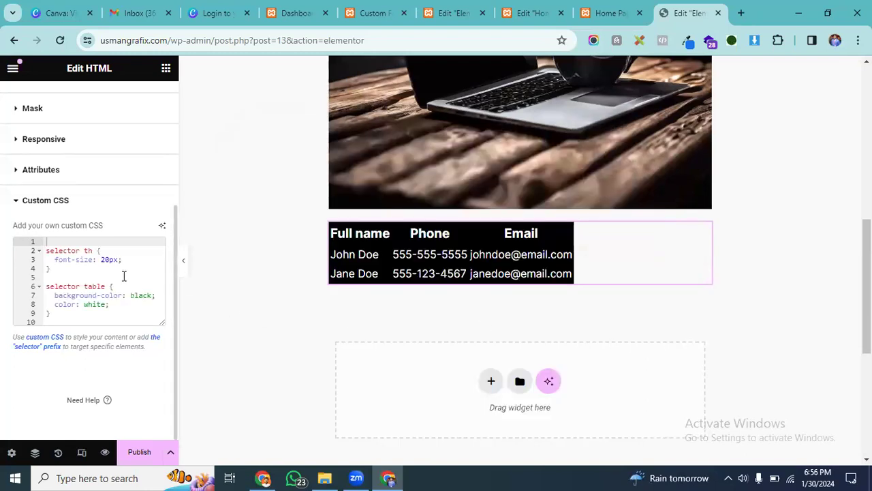
{"action": "scroll", "coordinate": [123, 277], "scroll_direction": "up", "scroll_amount": 2}
{"action": "scroll", "coordinate": [123, 273], "scroll_direction": "down", "scroll_amount": 2}
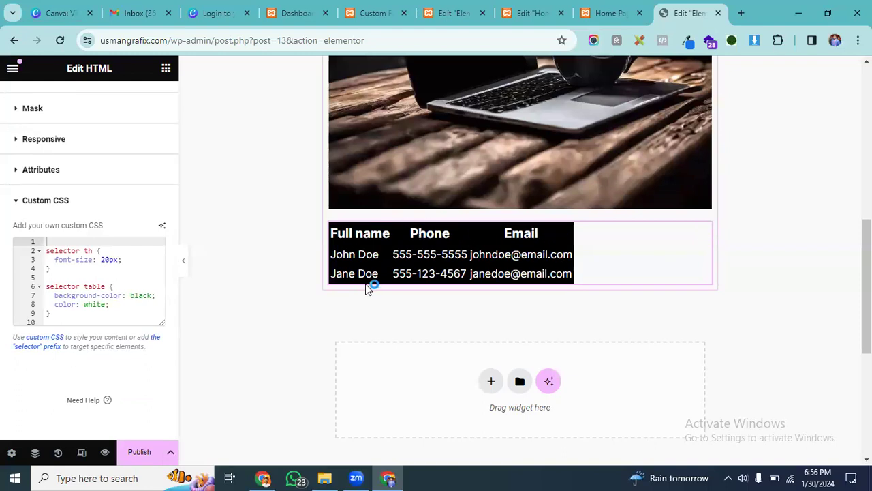
{"action": "left_click", "coordinate": [163, 226]}
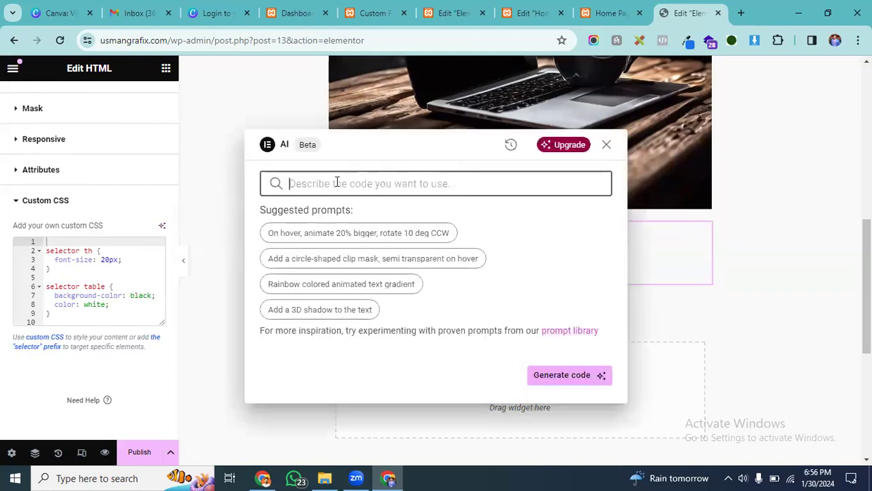
- Generate and insert AI CSS adding table borders with 1px lines and 8px cell padding
{"action": "type", "text": "css code for"}
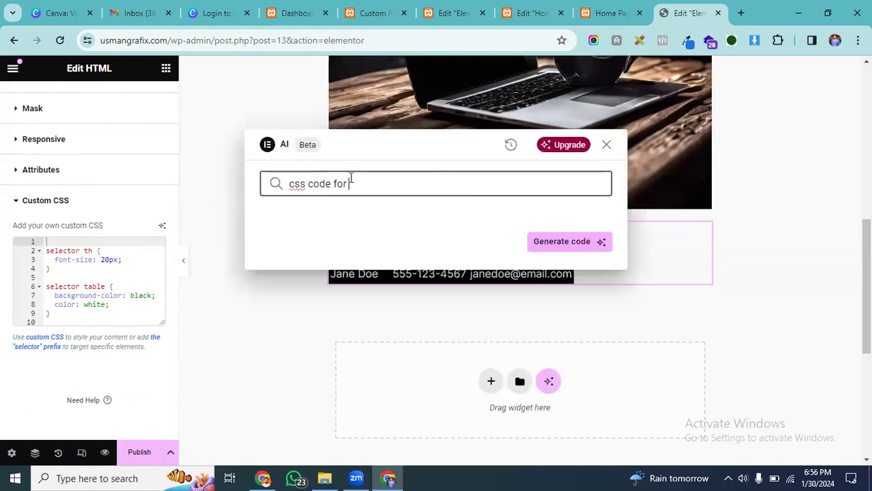
{"action": "type", "text": " inserting borders"}
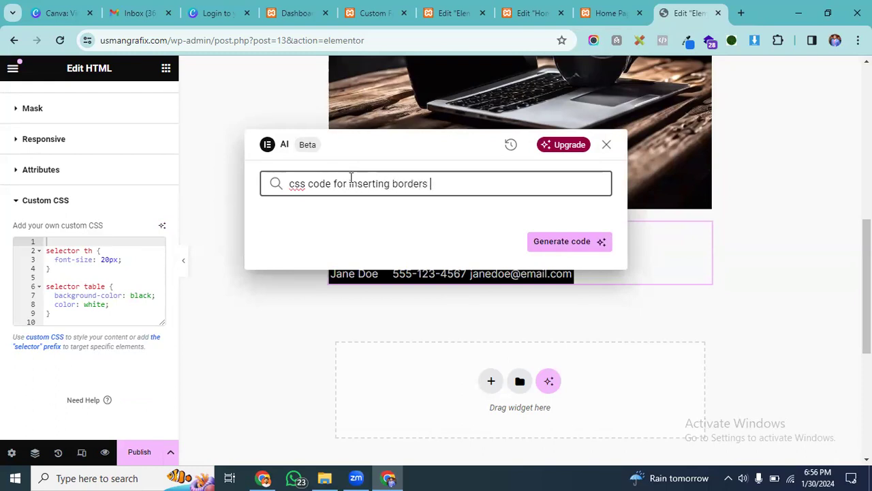
{"action": "type", "text": " in table"}
{"action": "key", "text": "Return"}
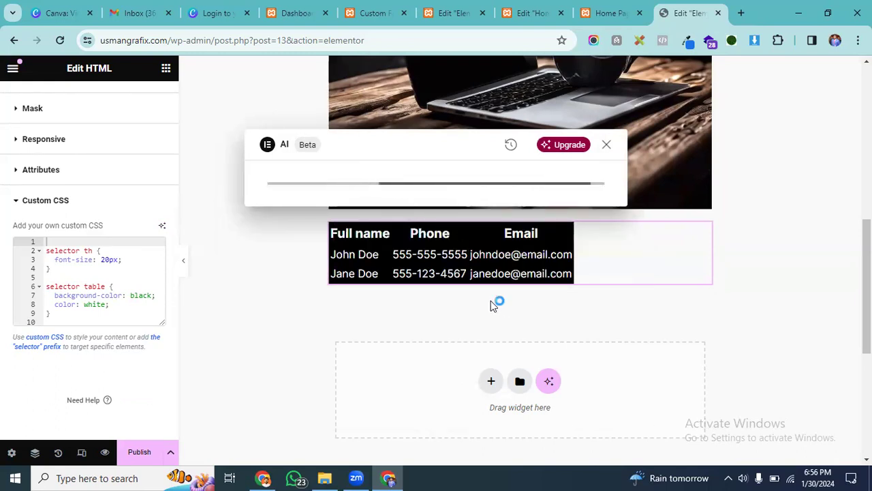
{"action": "left_click", "coordinate": [569, 344]}
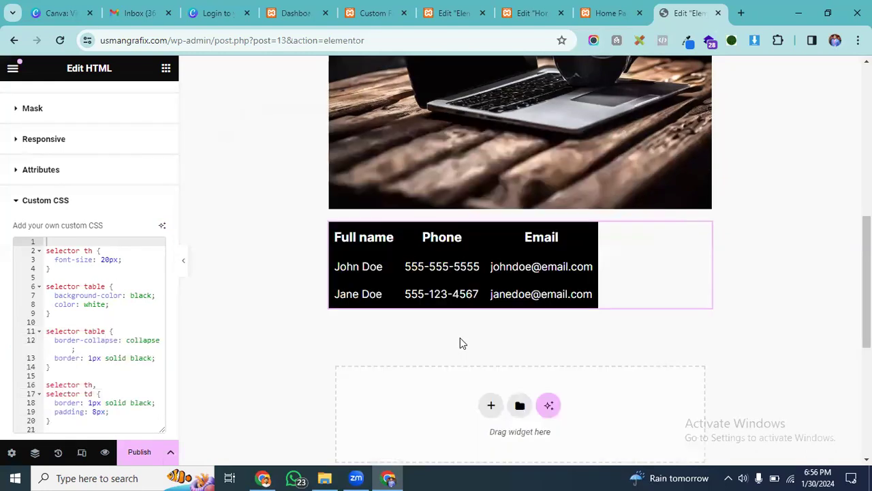
{"action": "scroll", "coordinate": [127, 368], "scroll_direction": "down", "scroll_amount": 3}
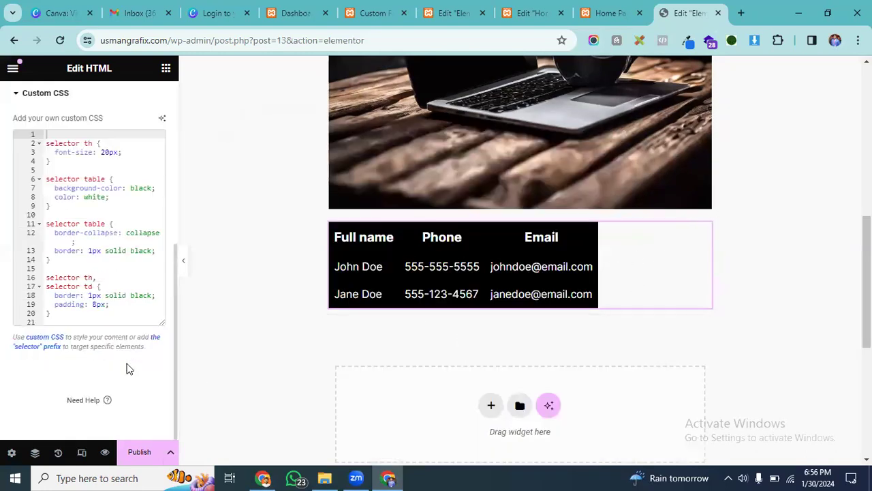
- Change the th/td border colour in the CSS from black to white
{"action": "left_click", "coordinate": [134, 298]}
{"action": "double_click", "coordinate": [131, 298]}
{"action": "type", "text": "whit"}
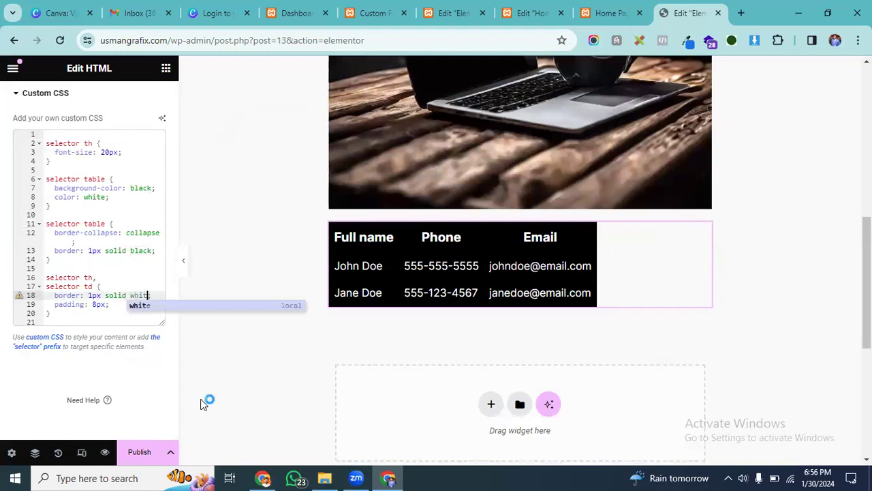
{"action": "type", "text": "e"}
{"action": "left_click", "coordinate": [142, 311]}
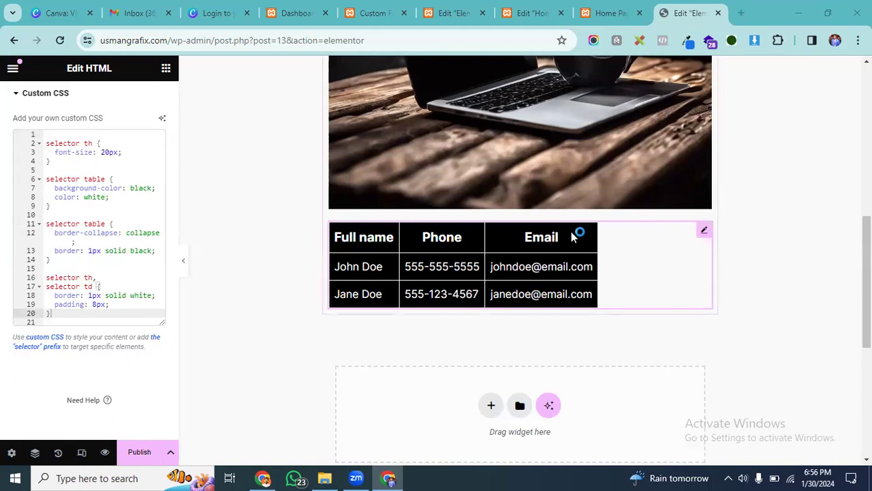
- Bring up the table widget's HTML code settings in the Content tab
{"action": "scroll", "coordinate": [493, 379], "scroll_direction": "up", "scroll_amount": 5}
{"action": "scroll", "coordinate": [494, 379], "scroll_direction": "down", "scroll_amount": 5}
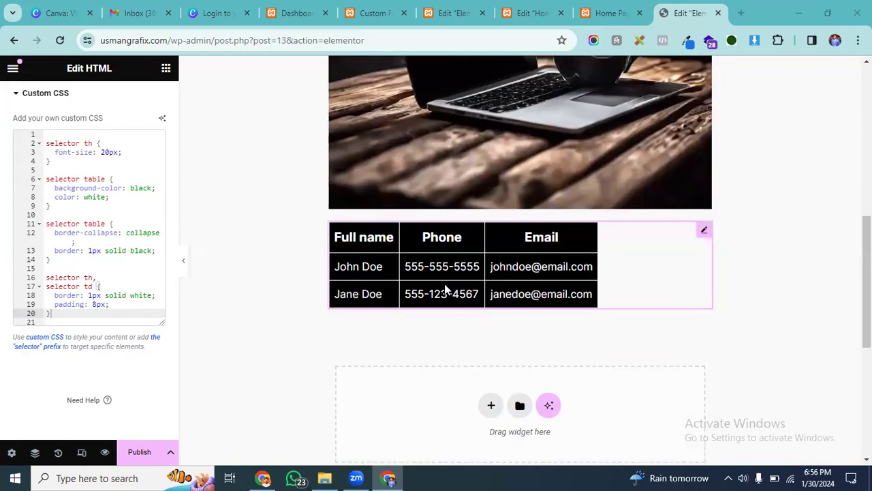
{"action": "scroll", "coordinate": [447, 263], "scroll_direction": "up", "scroll_amount": 3}
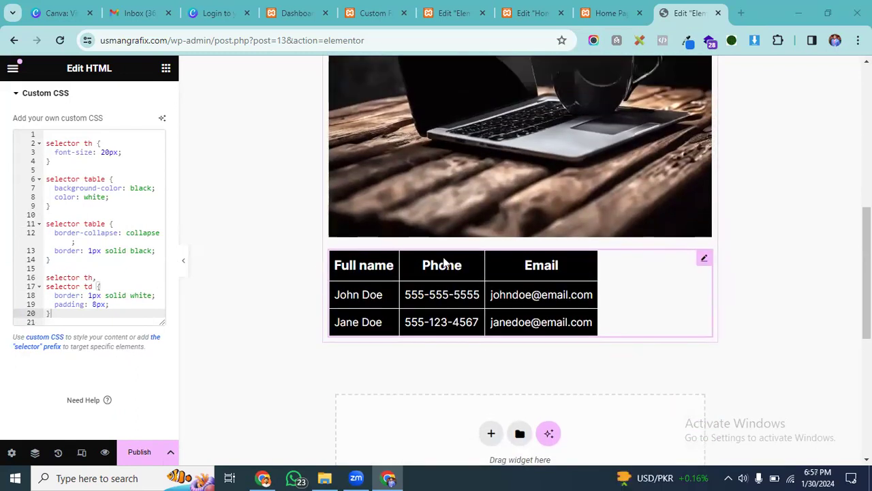
{"action": "scroll", "coordinate": [448, 263], "scroll_direction": "up", "scroll_amount": 5}
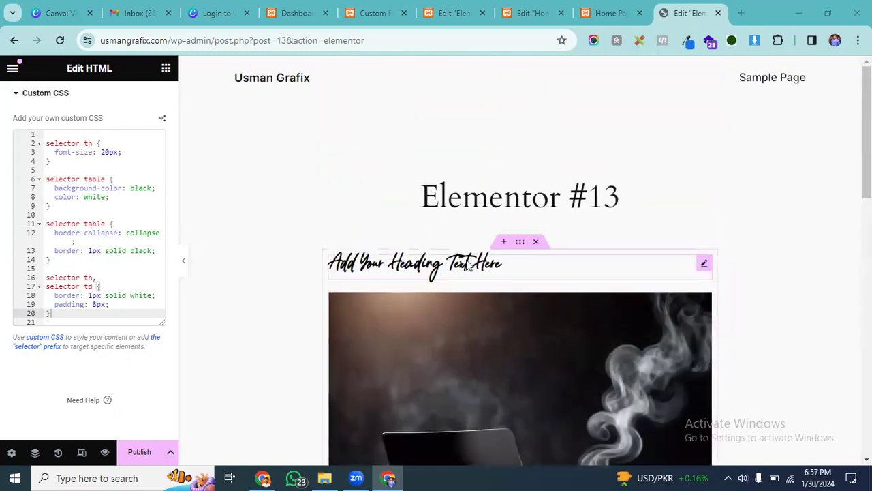
{"action": "scroll", "coordinate": [121, 184], "scroll_direction": "up", "scroll_amount": 5}
{"action": "left_click", "coordinate": [46, 108]}
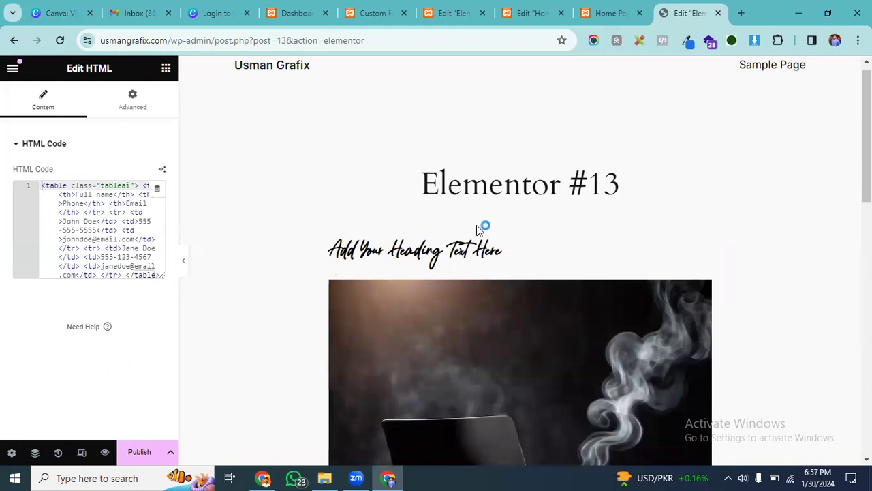
- Review the table code, then switch to the localhost Home Page and its Edit 'Home' tab
{"action": "scroll", "coordinate": [477, 225], "scroll_direction": "down", "scroll_amount": 2}
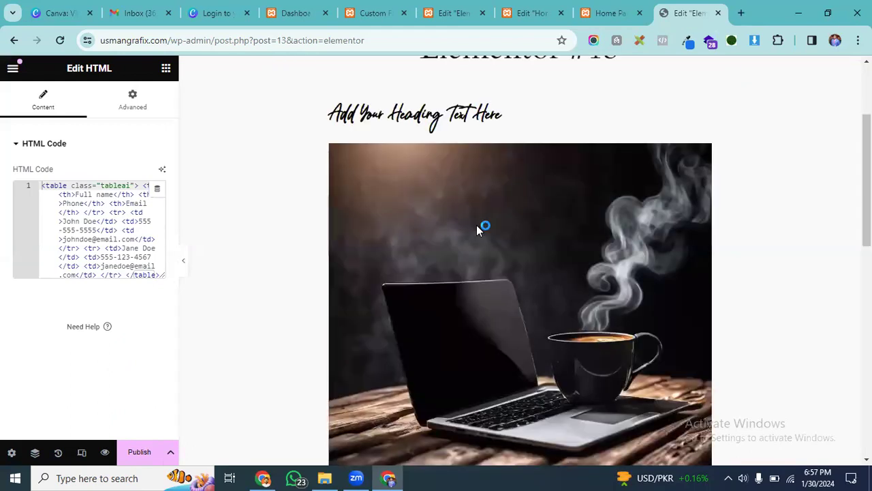
{"action": "scroll", "coordinate": [494, 271], "scroll_direction": "down", "scroll_amount": 2}
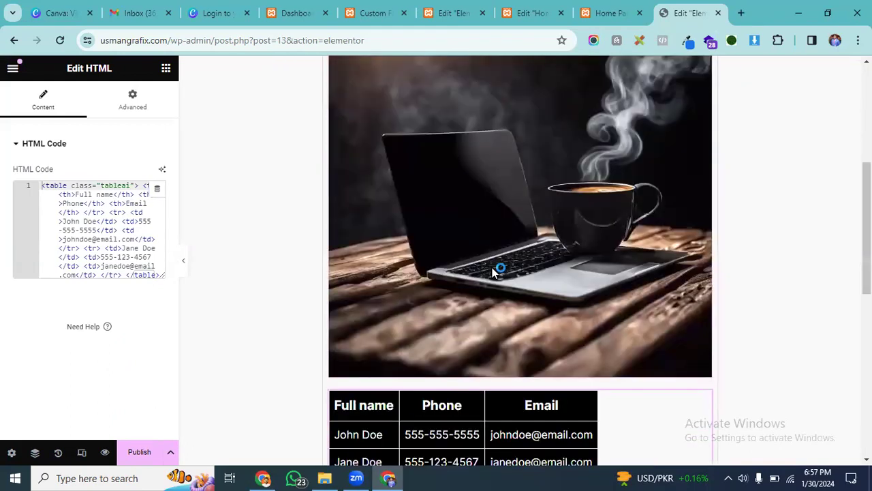
{"action": "scroll", "coordinate": [522, 260], "scroll_direction": "down", "scroll_amount": 4}
{"action": "scroll", "coordinate": [522, 259], "scroll_direction": "down", "scroll_amount": 3}
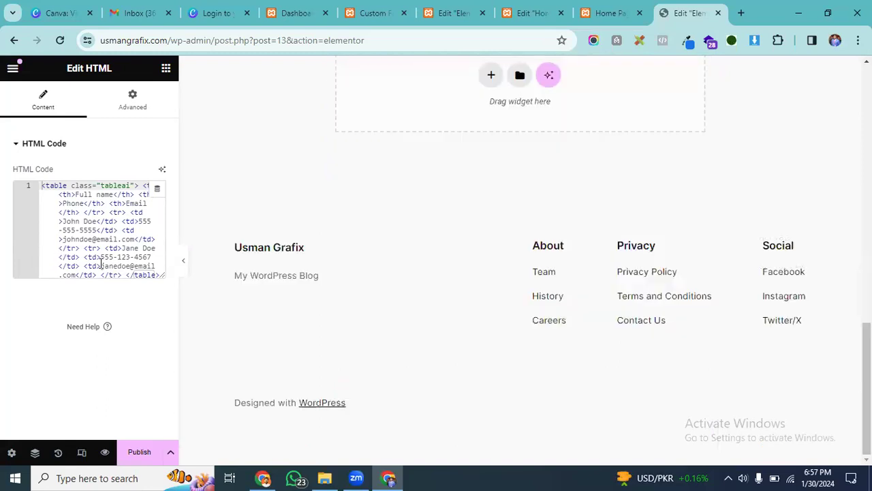
{"action": "left_click", "coordinate": [607, 12]}
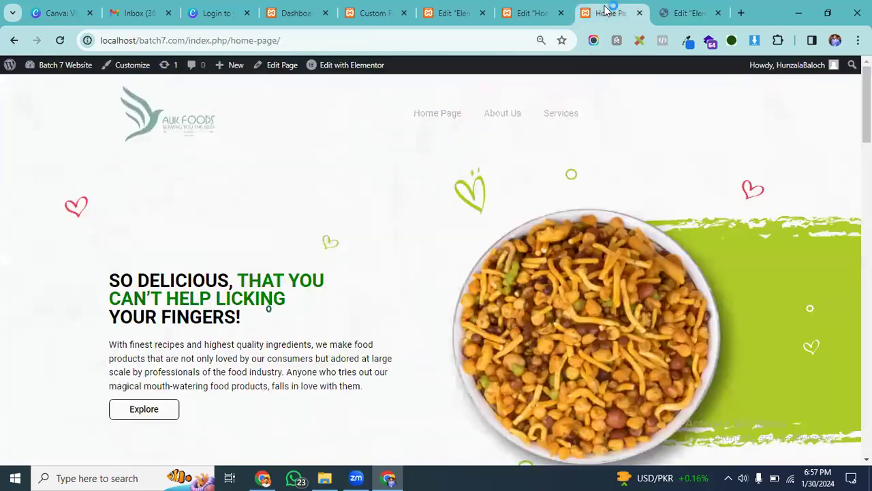
{"action": "left_click", "coordinate": [530, 12]}
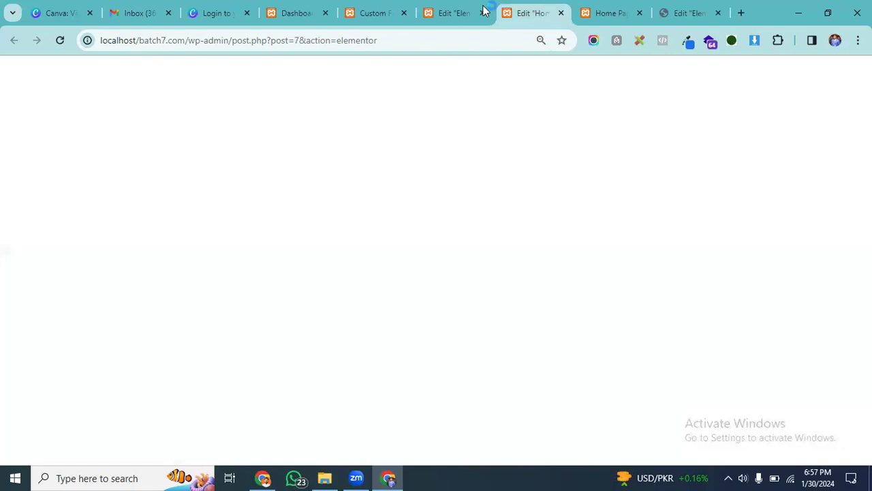
- In the usmangrafix editor tab, cut post.php?post=13&action=elementor from the address to load wp-admin
{"action": "left_click", "coordinate": [375, 12]}
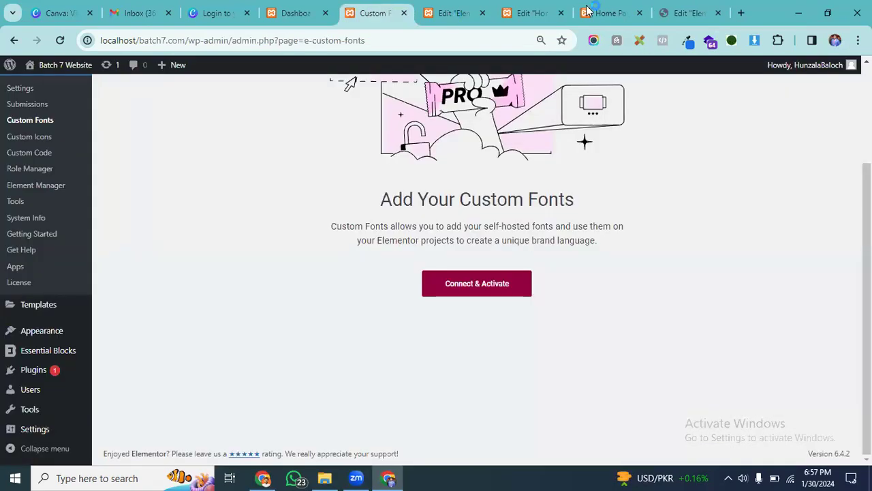
{"action": "left_click", "coordinate": [542, 8]}
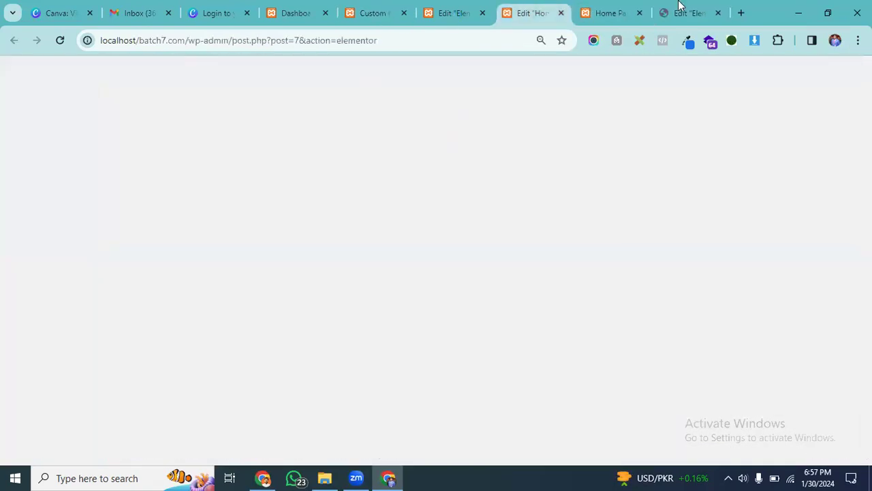
{"action": "left_click", "coordinate": [678, 9]}
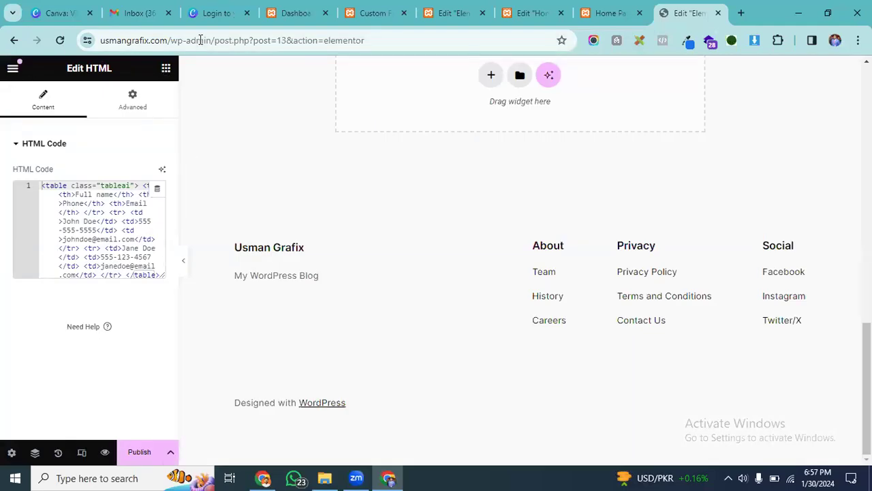
{"action": "left_click", "coordinate": [239, 42]}
{"action": "left_click_drag", "start_coordinate": [266, 40], "coordinate": [455, 65]}
{"action": "key", "text": "BackSpace"}
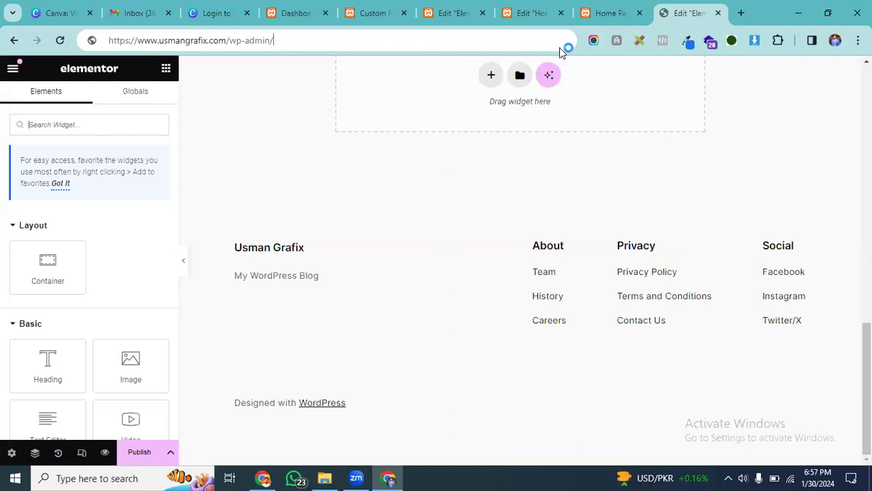
{"action": "key", "text": "Return"}
{"action": "key", "text": "Return"}
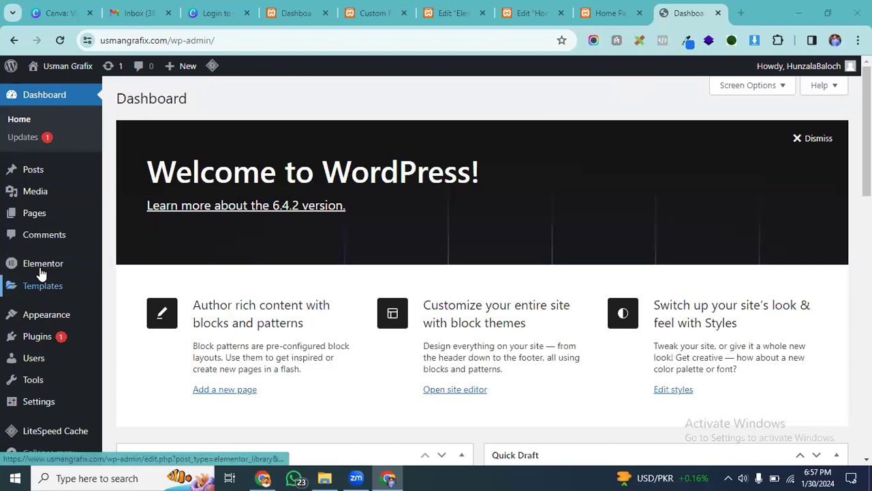
- Open Beatrice Font from the Custom Fonts list for editing
{"action": "mouse_move", "coordinate": [29, 269]}
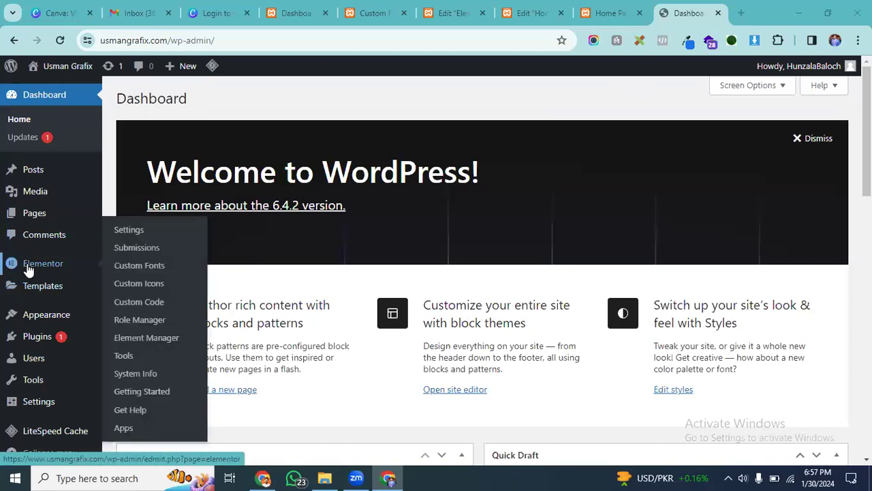
{"action": "left_click", "coordinate": [130, 267]}
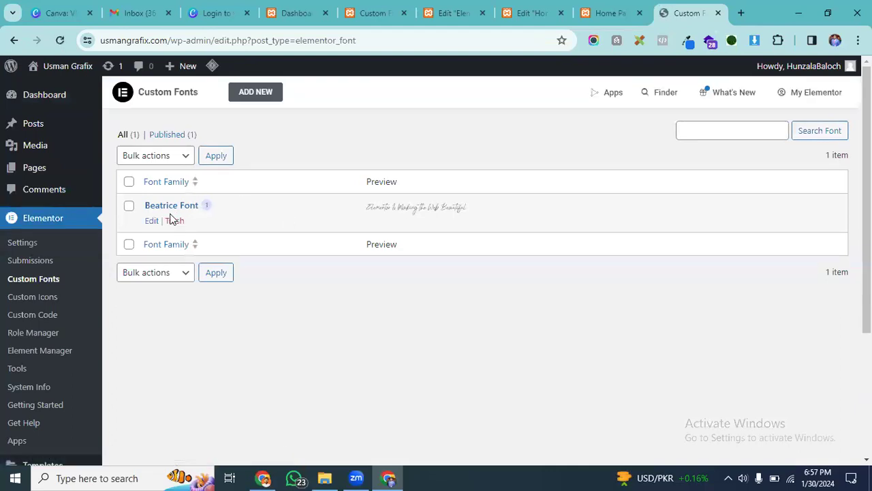
{"action": "left_click", "coordinate": [156, 221]}
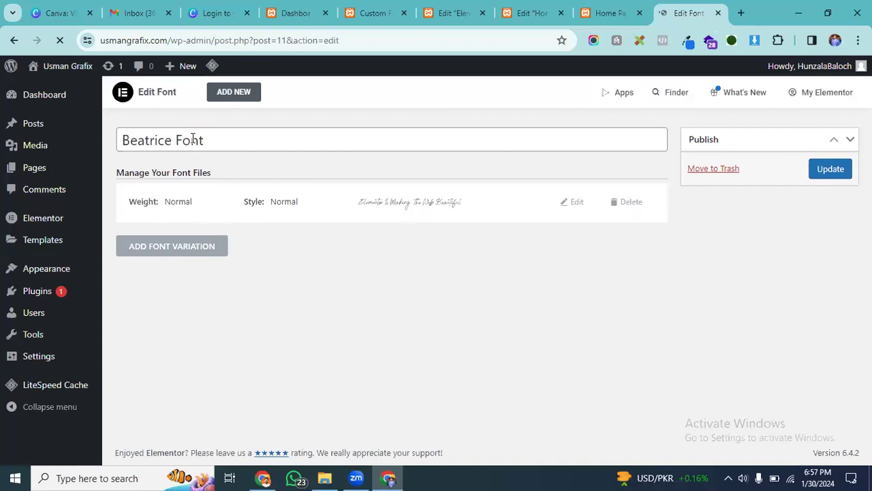
- Inspect the Beatrice Font variation, keeping weight and style at Normal, and try adding another
{"action": "left_click", "coordinate": [575, 202]}
{"action": "left_click", "coordinate": [197, 229]}
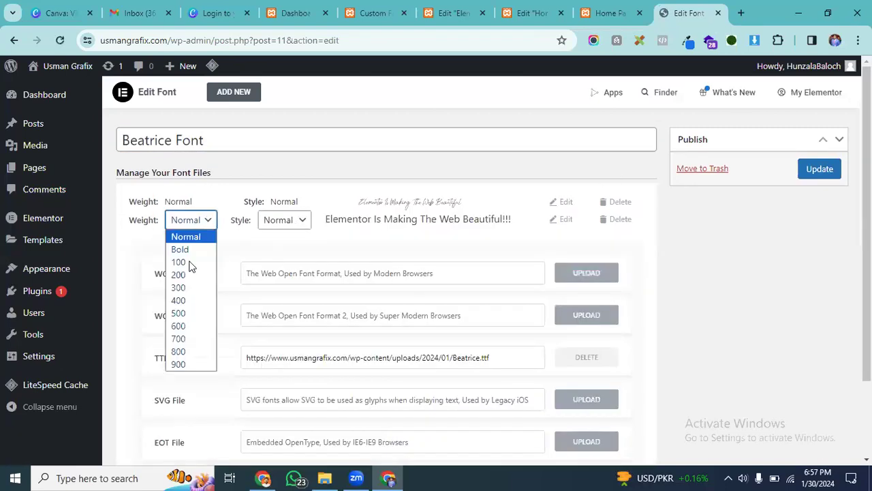
{"action": "left_click", "coordinate": [187, 234]}
{"action": "left_click", "coordinate": [292, 228]}
{"action": "left_click", "coordinate": [285, 230]}
{"action": "scroll", "coordinate": [334, 279], "scroll_direction": "down", "scroll_amount": 2}
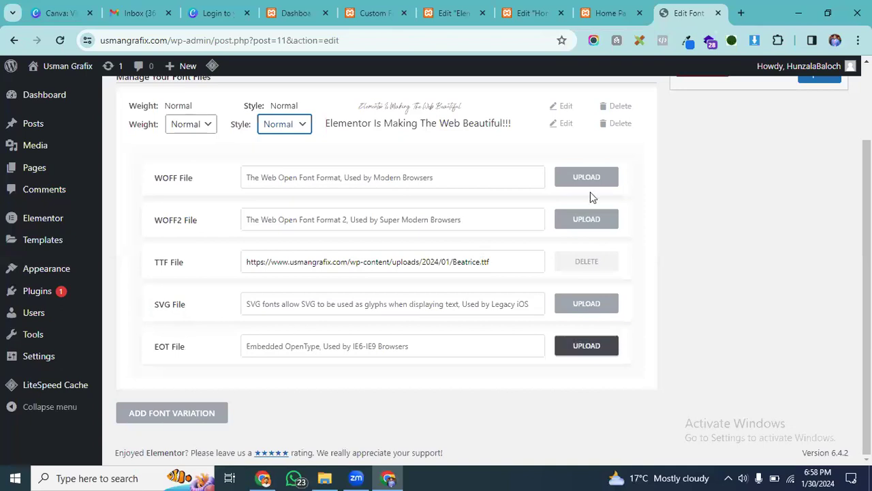
{"action": "left_click", "coordinate": [194, 413]}
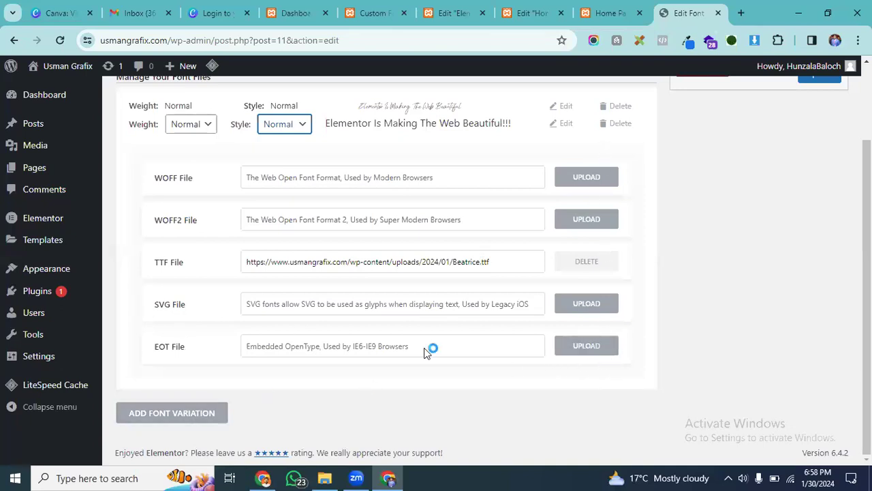
- Select the Beatrice Font name field, then go back to the admin Dashboard
{"action": "scroll", "coordinate": [424, 351], "scroll_direction": "up", "scroll_amount": 2}
{"action": "left_click", "coordinate": [273, 142]}
{"action": "key", "text": "ctrl+a"}
{"action": "left_click", "coordinate": [446, 111]}
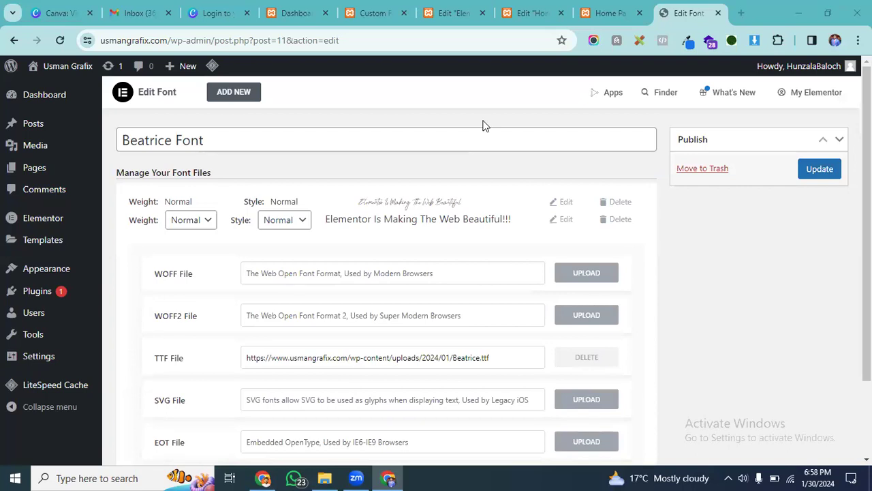
{"action": "left_click", "coordinate": [199, 140]}
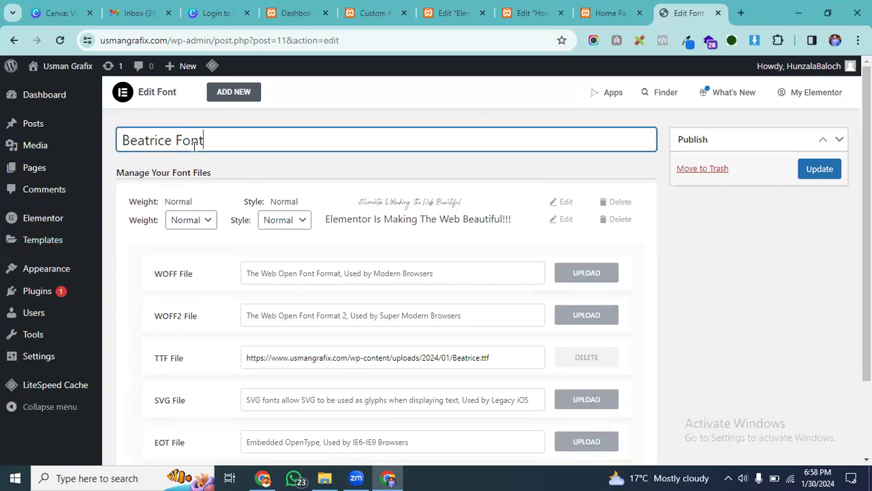
{"action": "key", "text": "ctrl+a"}
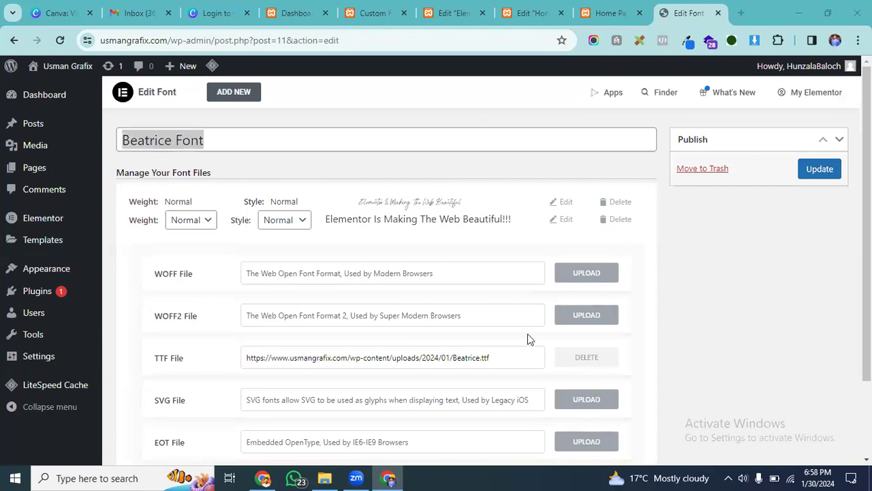
{"action": "left_click", "coordinate": [30, 100]}
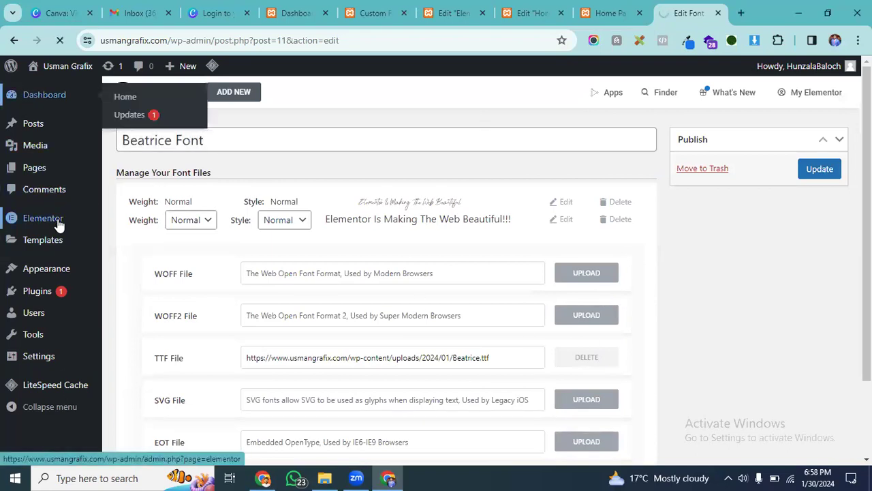
{"action": "mouse_move", "coordinate": [59, 224]}
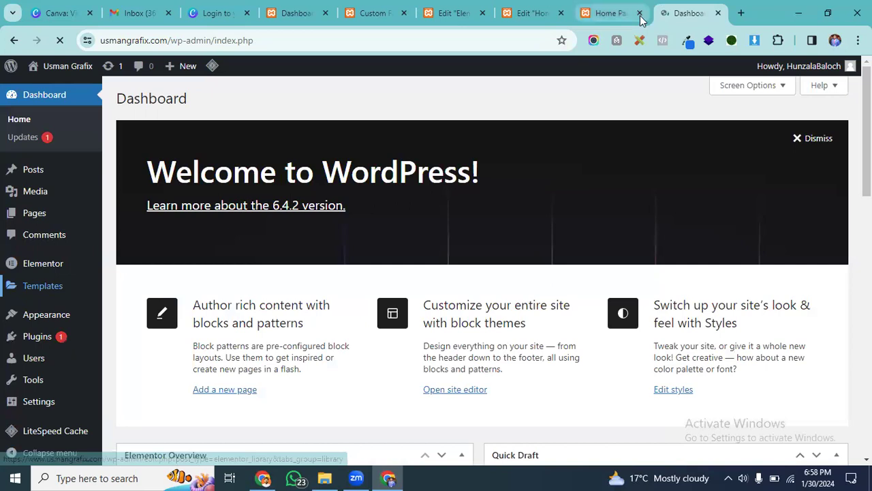
- Close the home page, home page editor, Elementor editor and custom fonts tabs, keeping the dashboard tab
{"action": "left_click", "coordinate": [638, 18]}
{"action": "left_click", "coordinate": [639, 13]}
{"action": "left_click", "coordinate": [553, 14]}
{"action": "left_click", "coordinate": [561, 13]}
{"action": "left_click", "coordinate": [431, 12]}
{"action": "key", "text": "ctrl+w"}
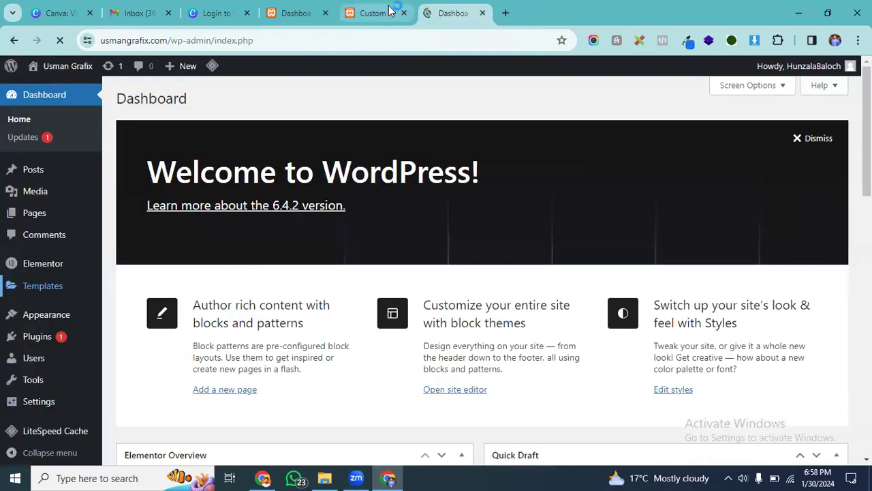
{"action": "left_click", "coordinate": [395, 12]}
{"action": "left_click", "coordinate": [405, 13]}
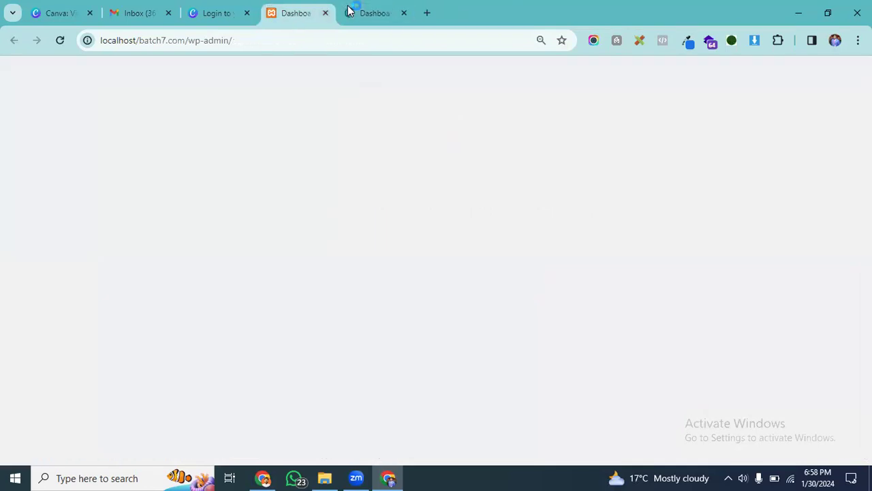
{"action": "left_click", "coordinate": [351, 11]}
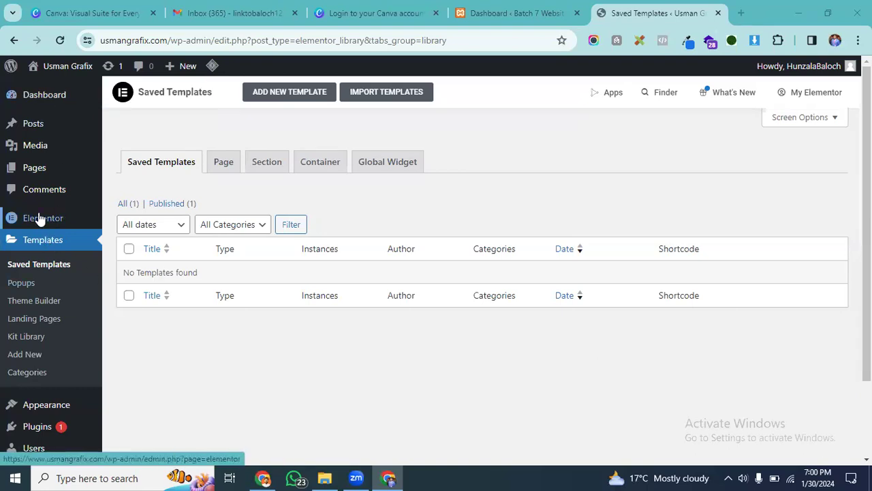
- Reload the Saved Templates list from the sidebar
{"action": "left_click", "coordinate": [30, 265]}
- In a new tab, Google 'envato elements', open the Envato Elements result and close the Google tab
{"action": "left_click", "coordinate": [741, 12]}
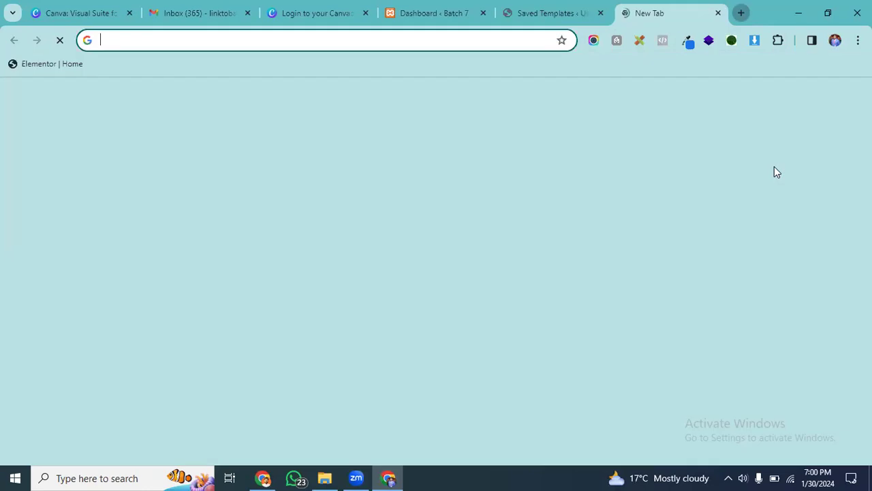
{"action": "type", "text": "enva"}
{"action": "key", "text": "Down"}
{"action": "key", "text": "Down"}
{"action": "key", "text": "Return"}
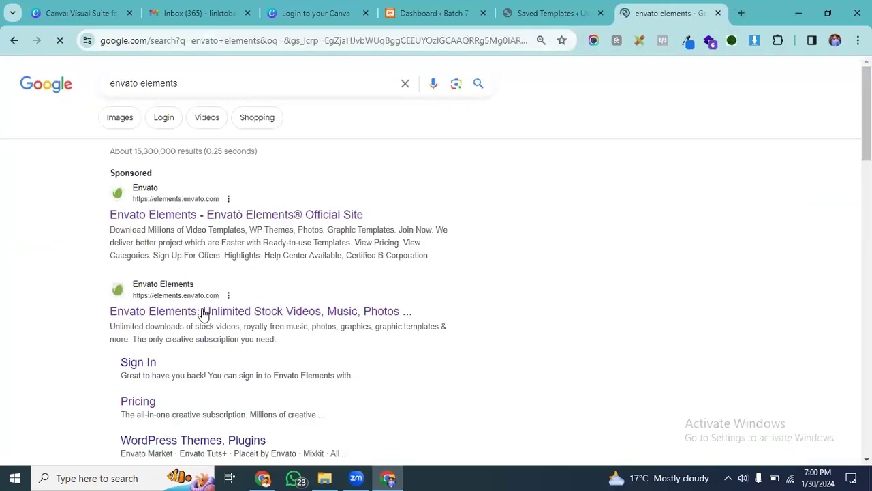
{"action": "middle_click", "coordinate": [205, 311]}
{"action": "left_click", "coordinate": [618, 13]}
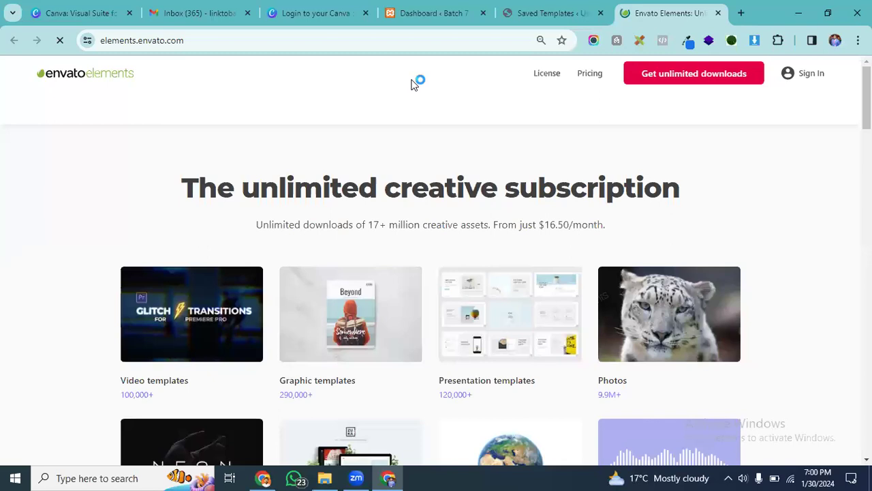
- Open the search category dropdown on Envato Elements, glancing at Saved Templates in between
{"action": "left_click", "coordinate": [552, 13]}
{"action": "left_click", "coordinate": [635, 13]}
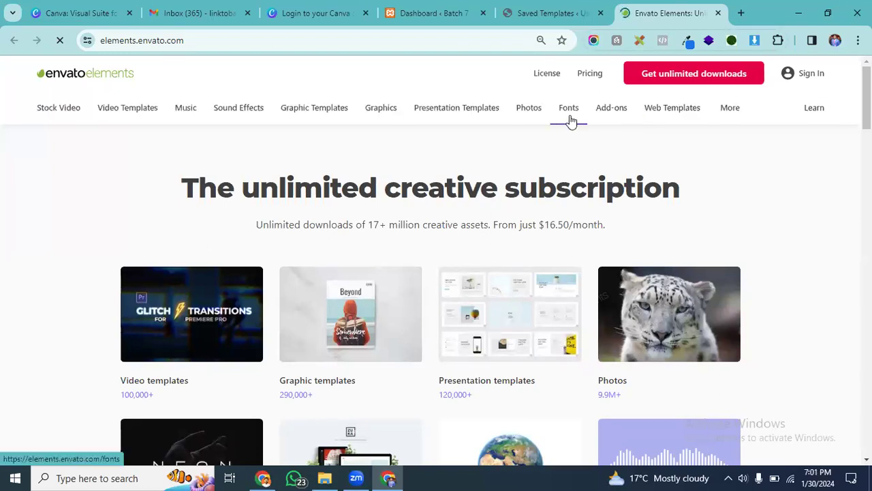
{"action": "left_click", "coordinate": [380, 104]}
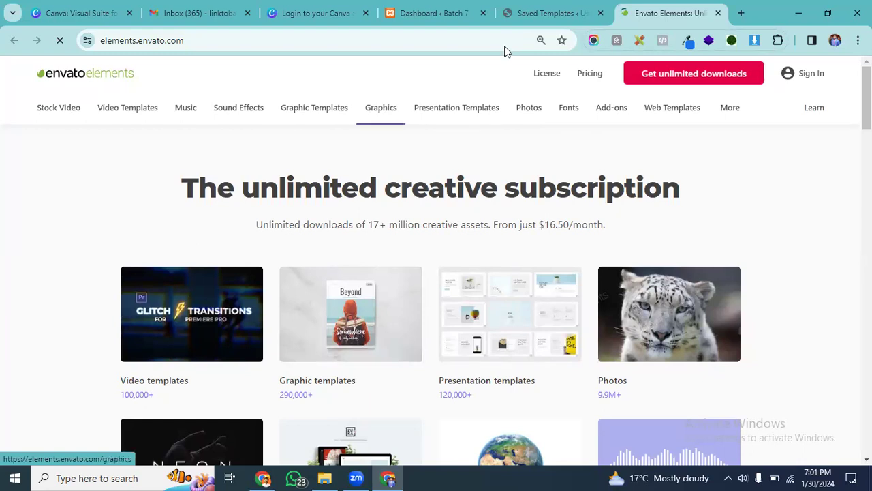
{"action": "key", "text": "ctrl+shift+Tab"}
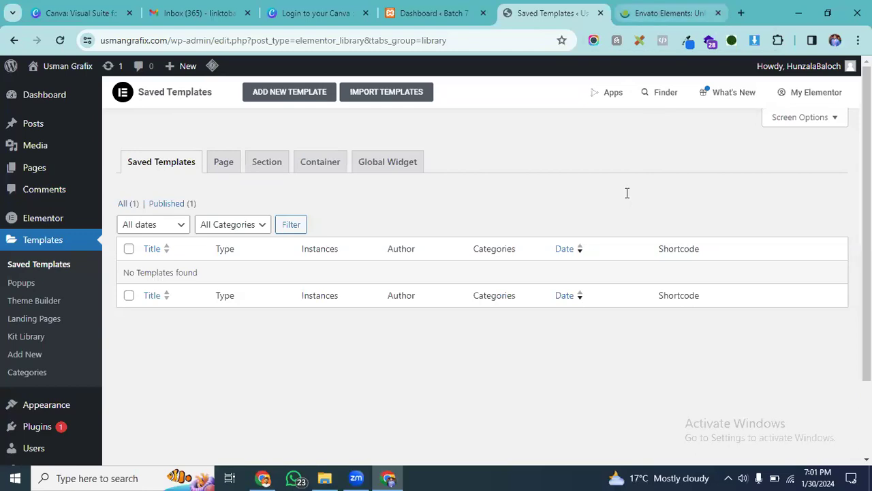
{"action": "key", "text": "ctrl+Tab"}
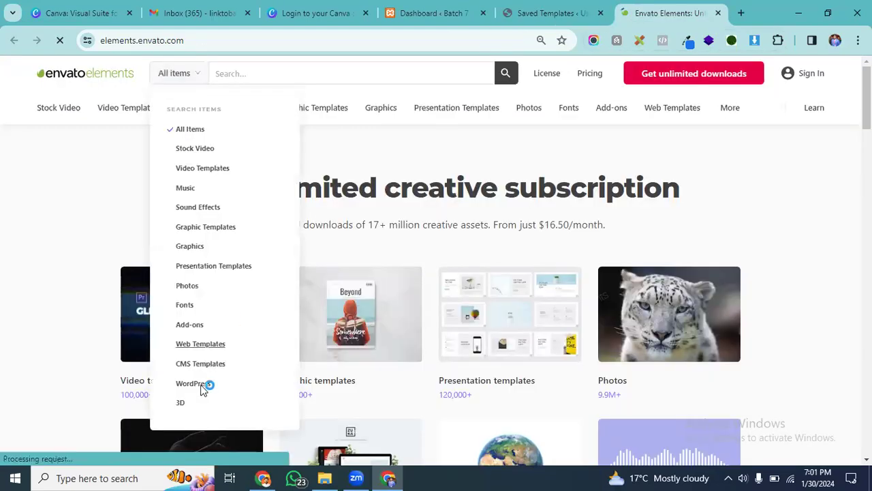
- Search Envato Elements for 'education' within the WordPress category
{"action": "left_click", "coordinate": [201, 384]}
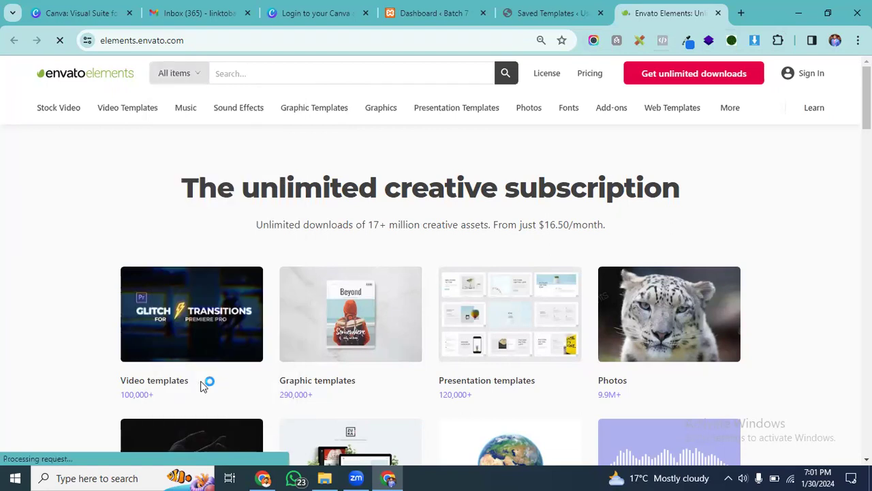
{"action": "left_click", "coordinate": [199, 81]}
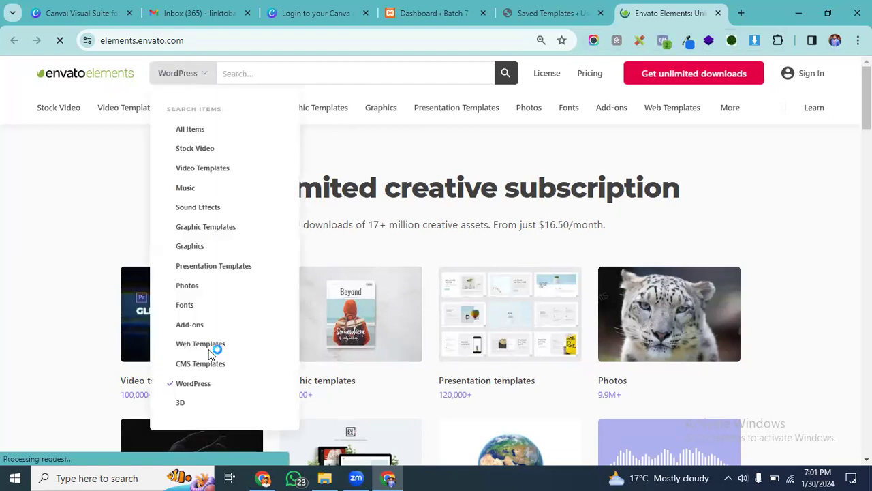
{"action": "left_click", "coordinate": [266, 72]}
{"action": "type", "text": "education"}
{"action": "key", "text": "Return"}
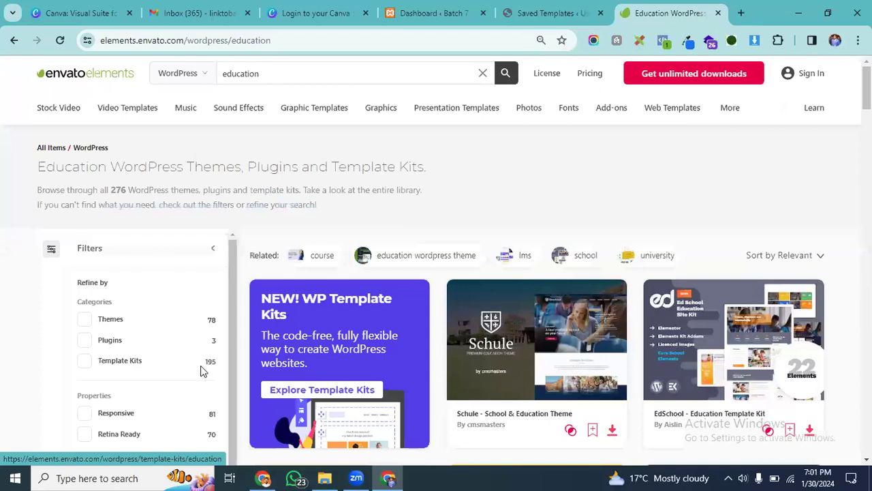
- Filter to Template Kits and browse education kits such as EdSchool, Eduti and Obra
{"action": "scroll", "coordinate": [208, 368], "scroll_direction": "down", "scroll_amount": 1}
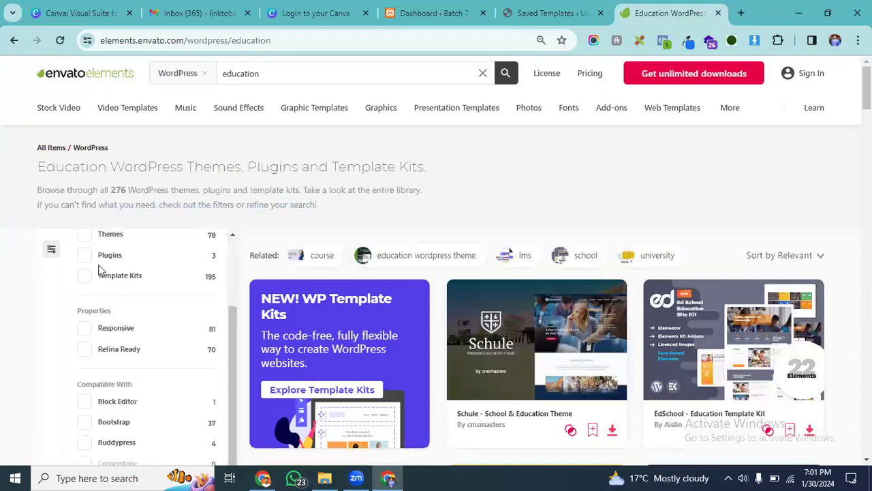
{"action": "left_click", "coordinate": [94, 279]}
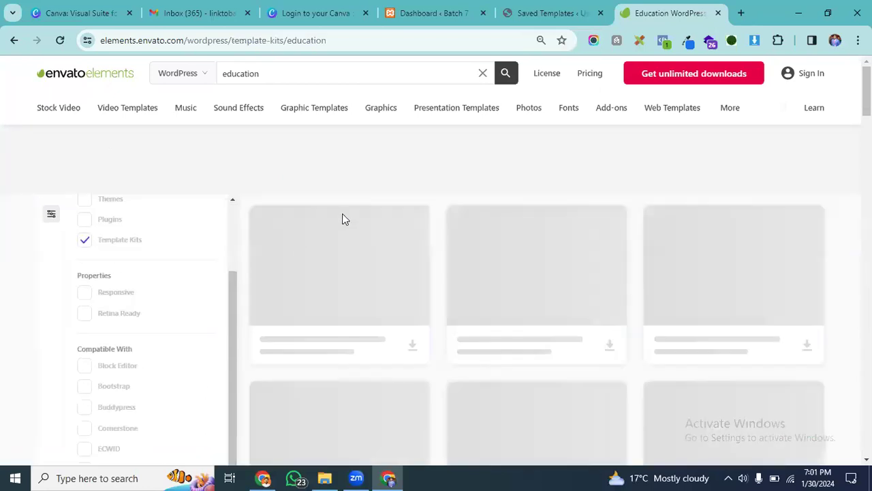
{"action": "scroll", "coordinate": [192, 300], "scroll_direction": "down", "scroll_amount": 2}
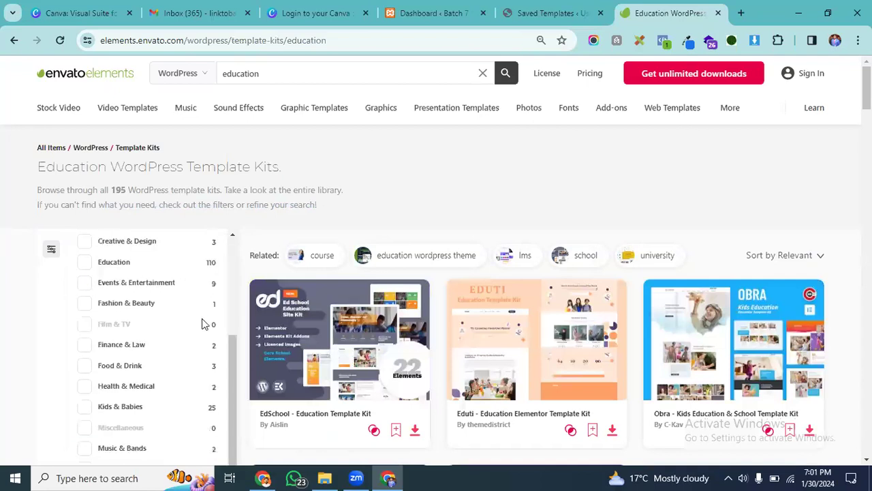
{"action": "scroll", "coordinate": [201, 324], "scroll_direction": "down", "scroll_amount": 3}
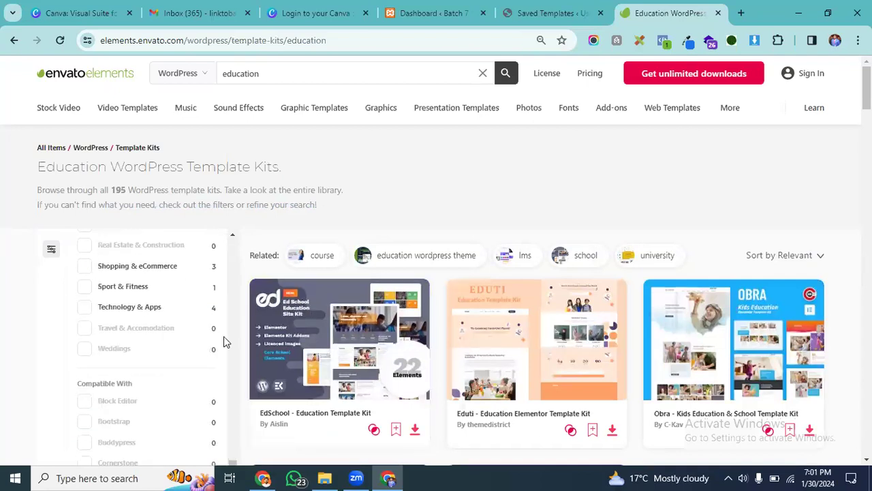
{"action": "scroll", "coordinate": [172, 362], "scroll_direction": "down", "scroll_amount": 5}
{"action": "scroll", "coordinate": [176, 382], "scroll_direction": "up", "scroll_amount": 2}
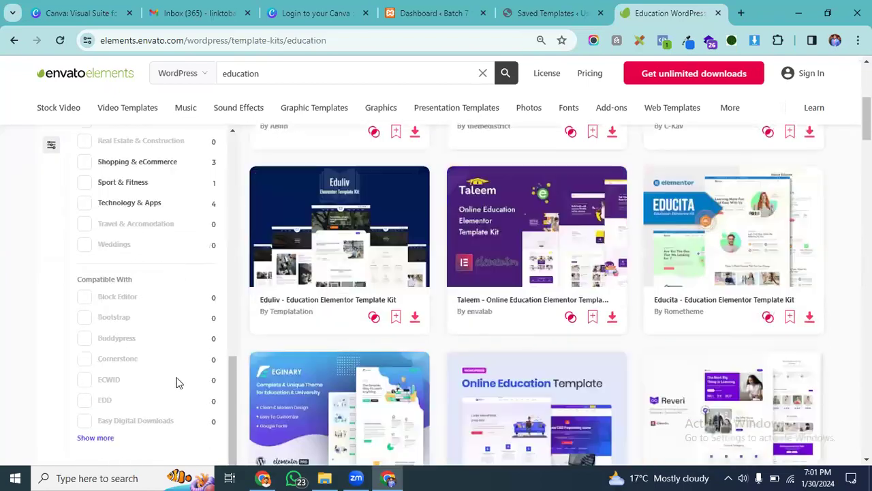
{"action": "scroll", "coordinate": [136, 399], "scroll_direction": "down", "scroll_amount": 5}
{"action": "scroll", "coordinate": [97, 407], "scroll_direction": "up", "scroll_amount": 2}
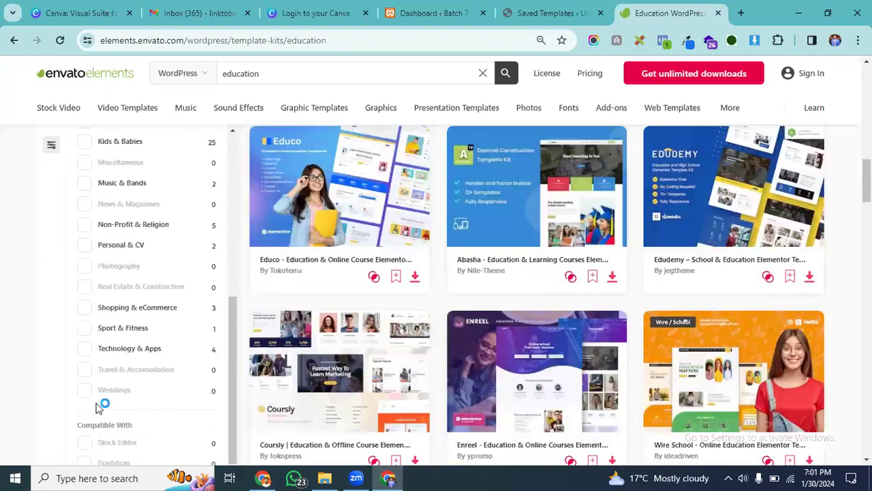
{"action": "scroll", "coordinate": [109, 402], "scroll_direction": "down", "scroll_amount": 5}
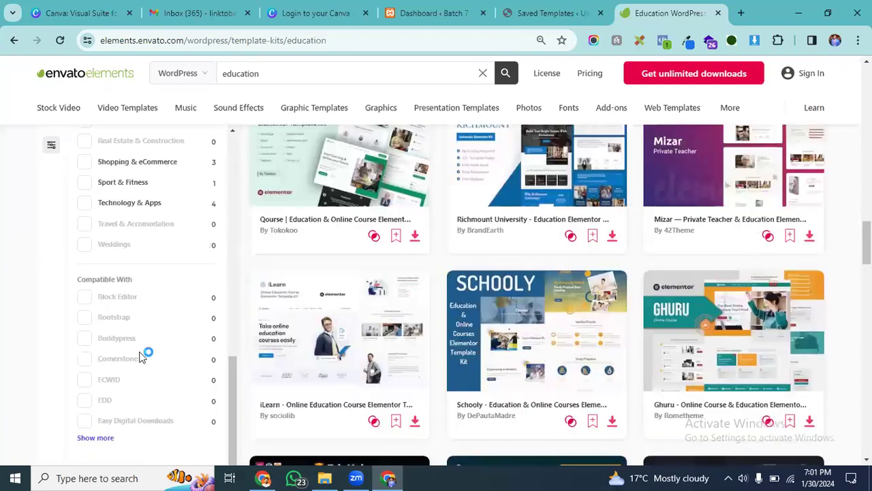
{"action": "scroll", "coordinate": [182, 138], "scroll_direction": "down", "scroll_amount": 4}
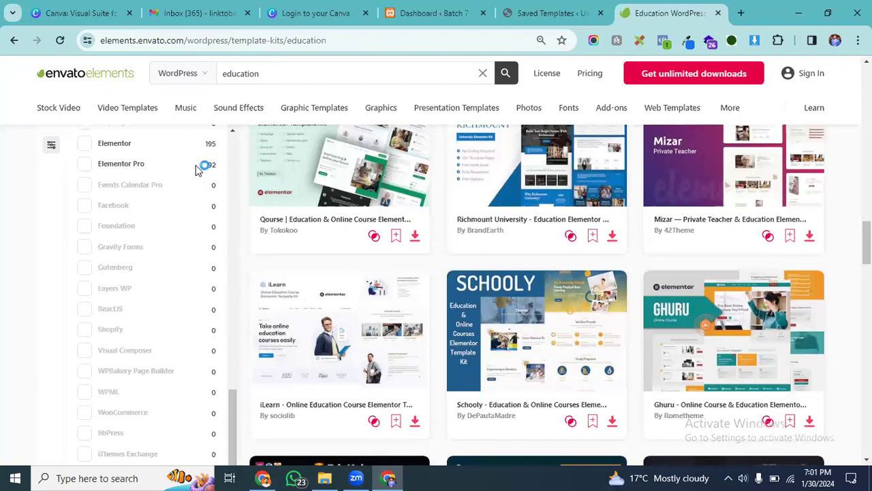
{"action": "scroll", "coordinate": [193, 211], "scroll_direction": "down", "scroll_amount": 1}
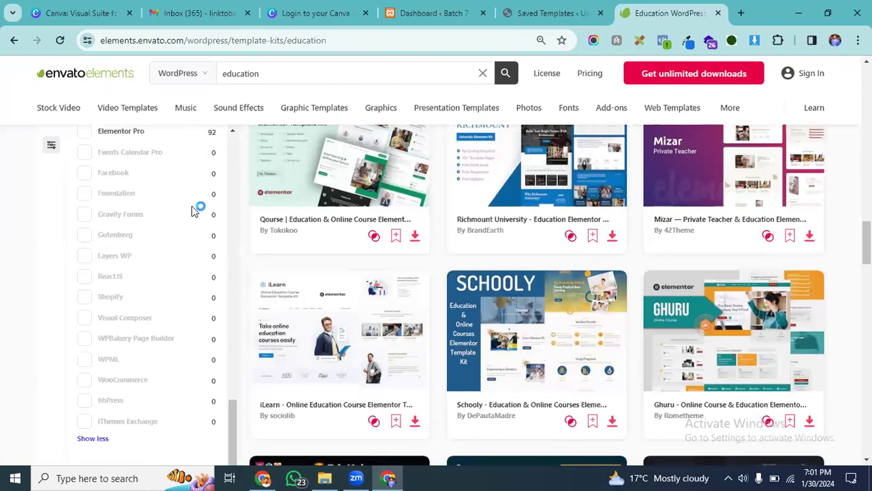
{"action": "scroll", "coordinate": [475, 248], "scroll_direction": "down", "scroll_amount": 2}
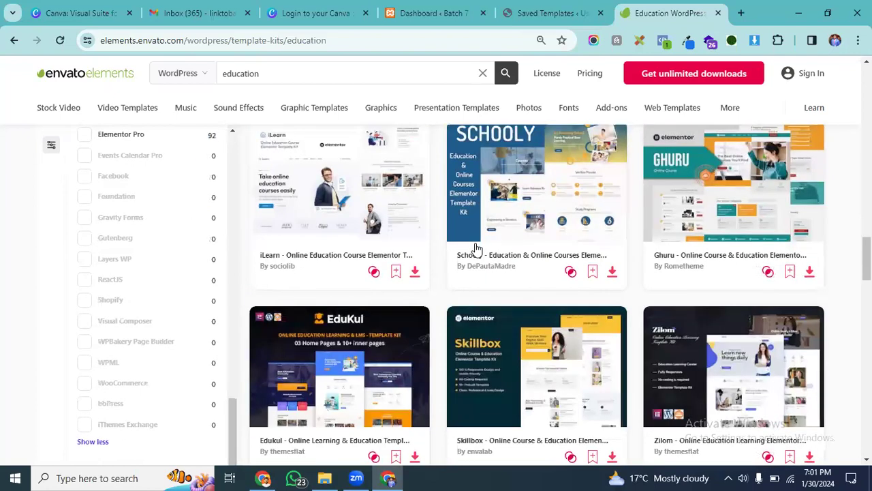
{"action": "scroll", "coordinate": [576, 252], "scroll_direction": "up", "scroll_amount": 6}
{"action": "scroll", "coordinate": [575, 259], "scroll_direction": "down", "scroll_amount": 2}
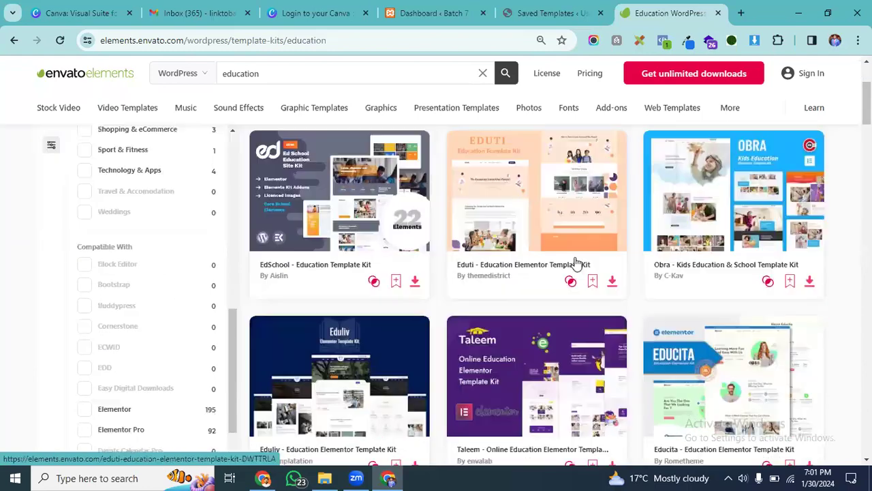
{"action": "left_click", "coordinate": [324, 478]}
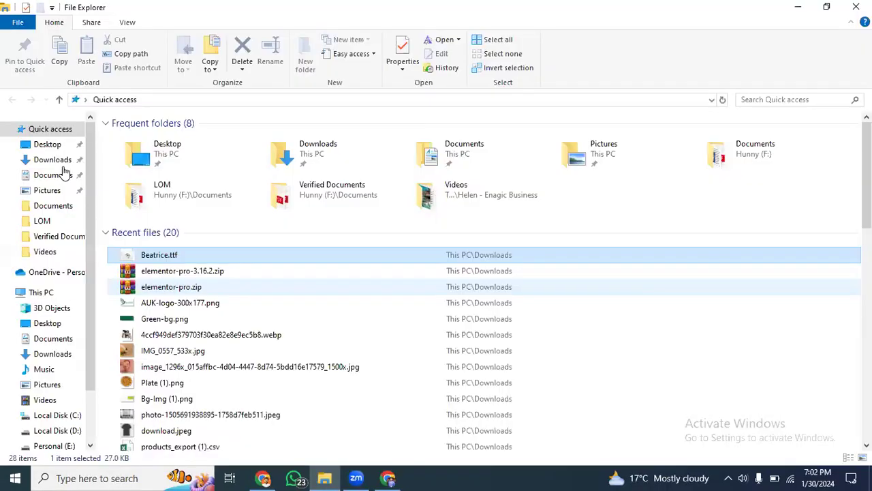
- Open the Downloads folder from Quick access
{"action": "left_click", "coordinate": [52, 158]}
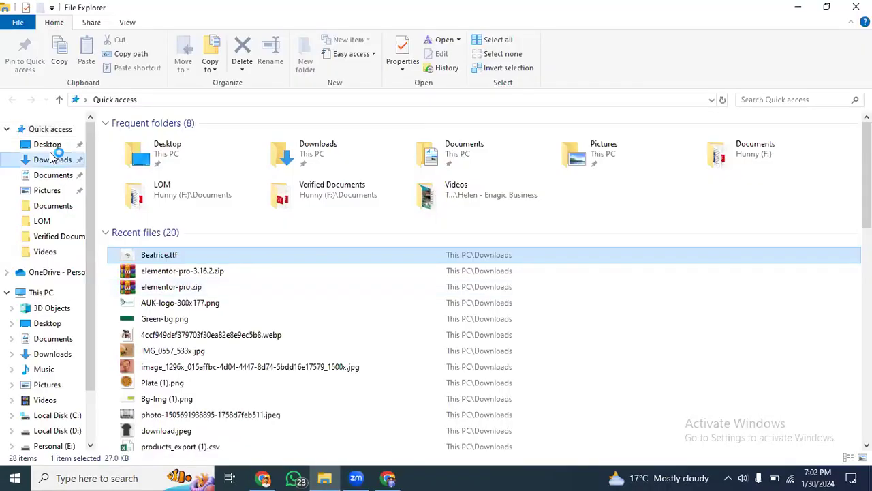
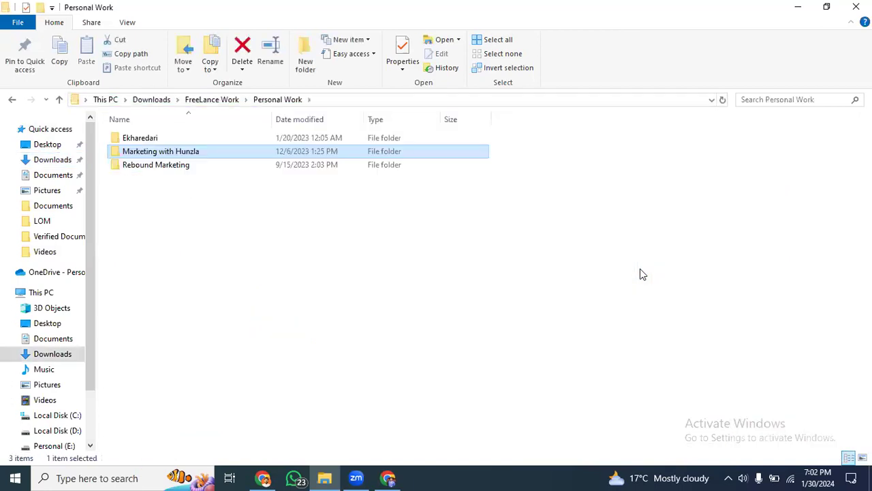
- Open the Harris creative portfolio zip from the Marketing with Hunzla folder in WinRAR
{"action": "key", "text": "Return"}
{"action": "key", "text": "f"}
{"action": "key", "text": "f"}
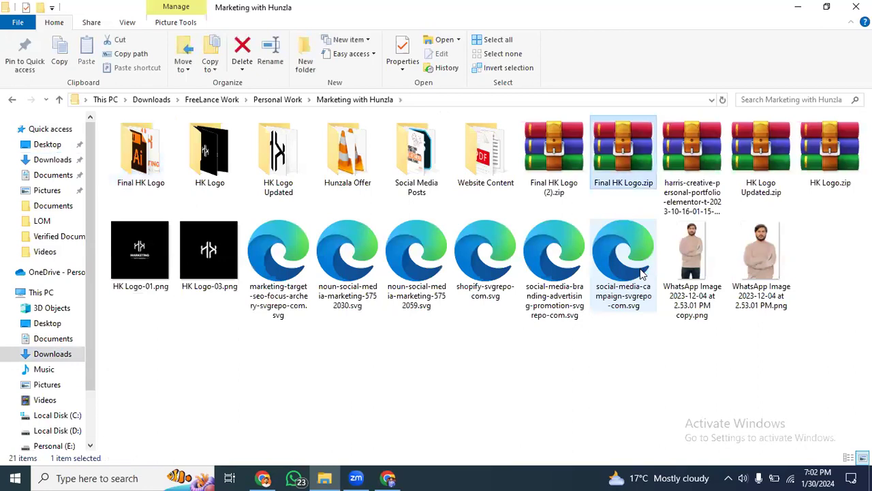
{"action": "key", "text": "Right"}
{"action": "key", "text": "Return"}
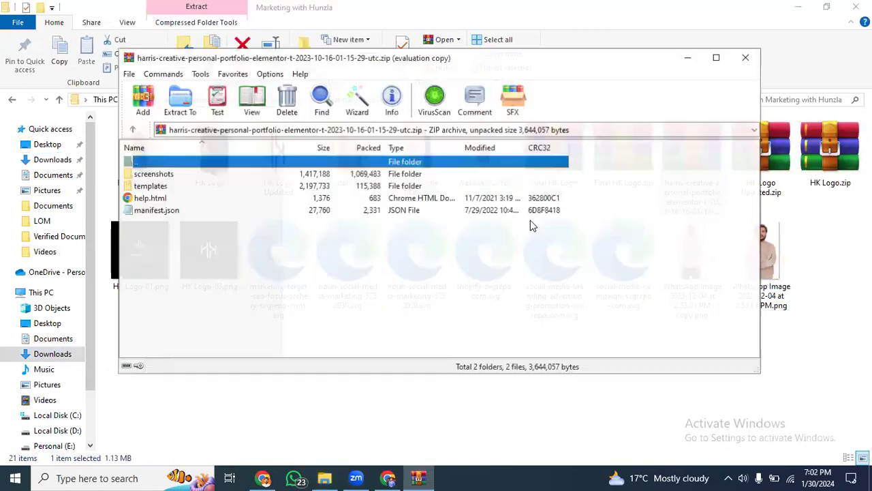
{"action": "key", "text": "Escape"}
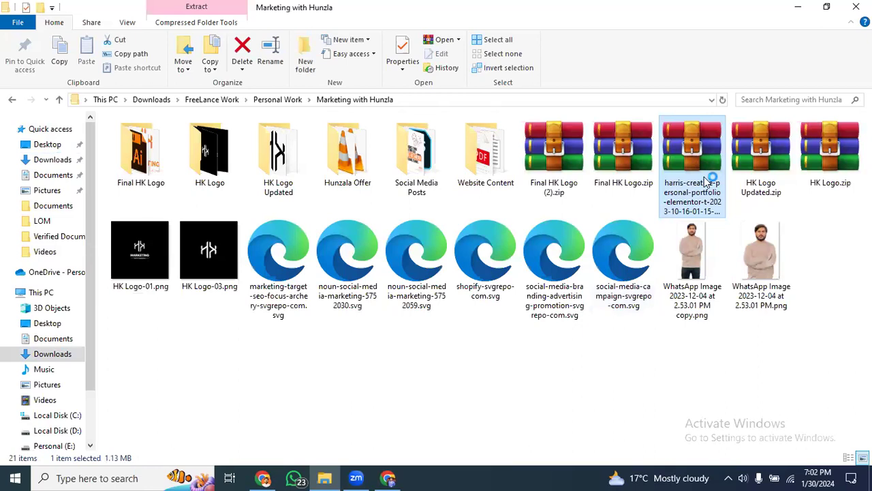
{"action": "key", "text": "Return"}
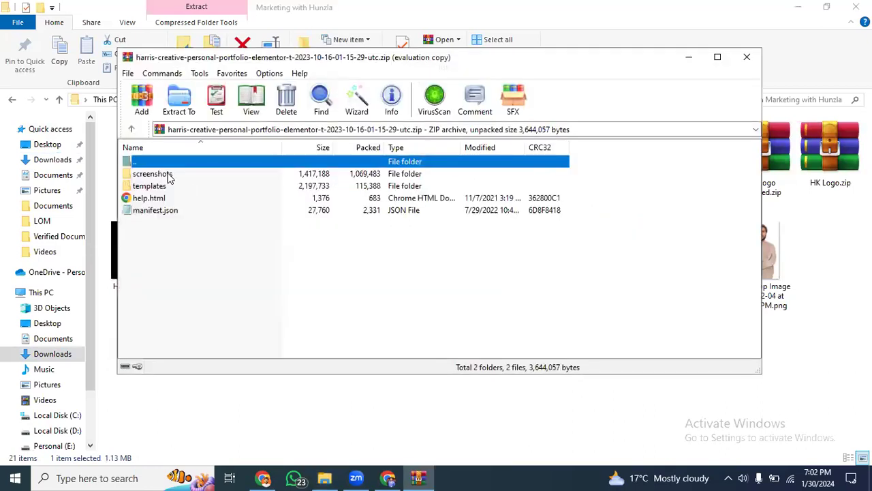
- Browse the 16 JSON page templates in the archive's templates folder, then return to Chrome
{"action": "left_click", "coordinate": [521, 221]}
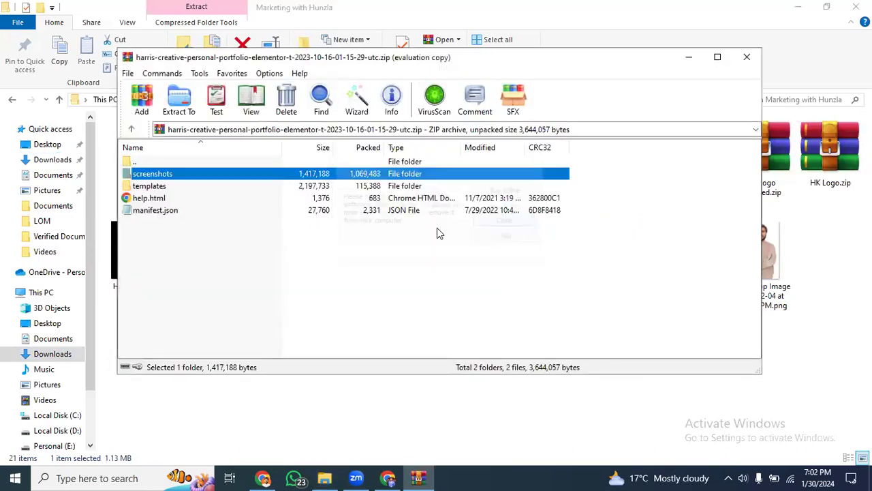
{"action": "double_click", "coordinate": [160, 187]}
{"action": "scroll", "coordinate": [203, 216], "scroll_direction": "down", "scroll_amount": 1}
{"action": "scroll", "coordinate": [218, 293], "scroll_direction": "up", "scroll_amount": 1}
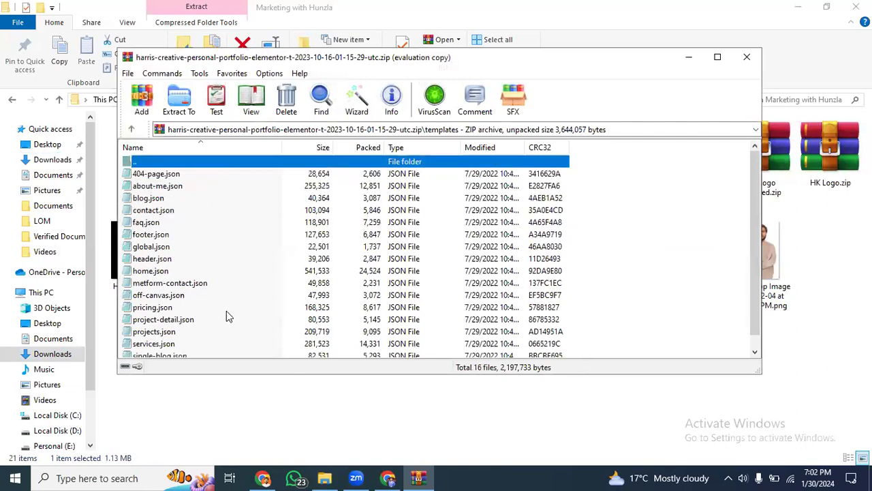
{"action": "left_click", "coordinate": [266, 477]}
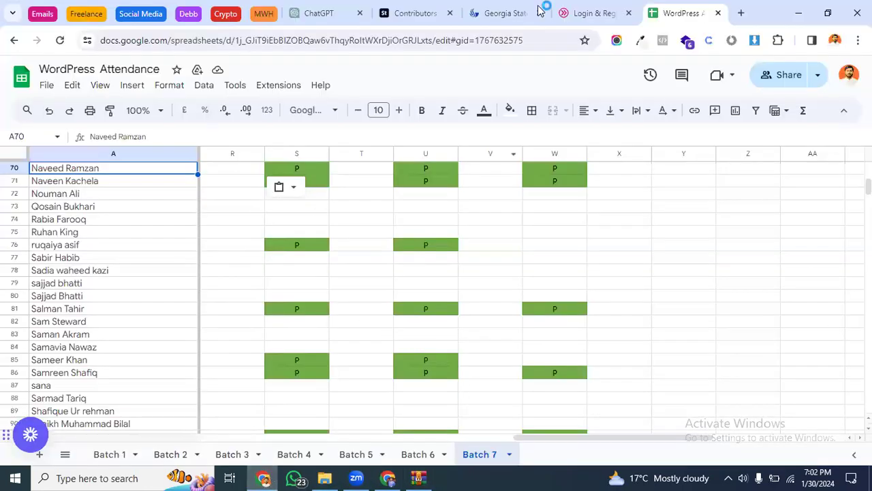
- Check the Page, Section, Container and Global Widget template tabs, then list All and Published templates
{"action": "key", "text": "alt+Tab"}
{"action": "left_click", "coordinate": [230, 164]}
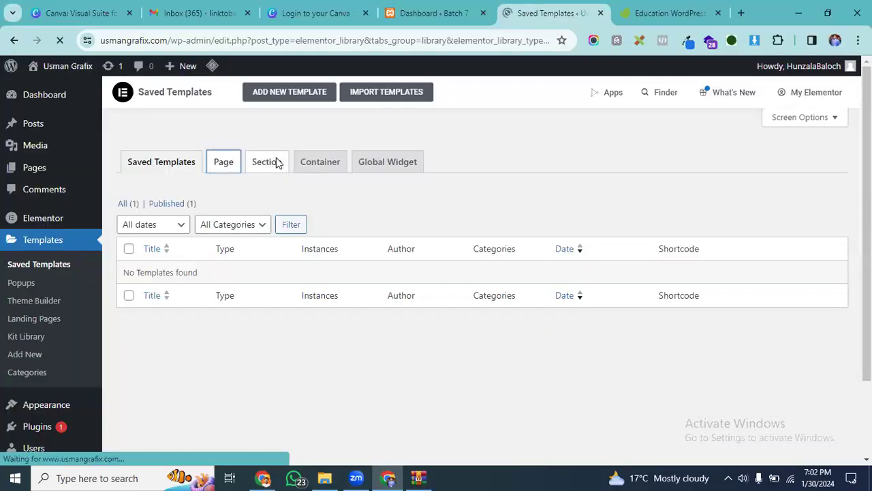
{"action": "left_click", "coordinate": [279, 164]}
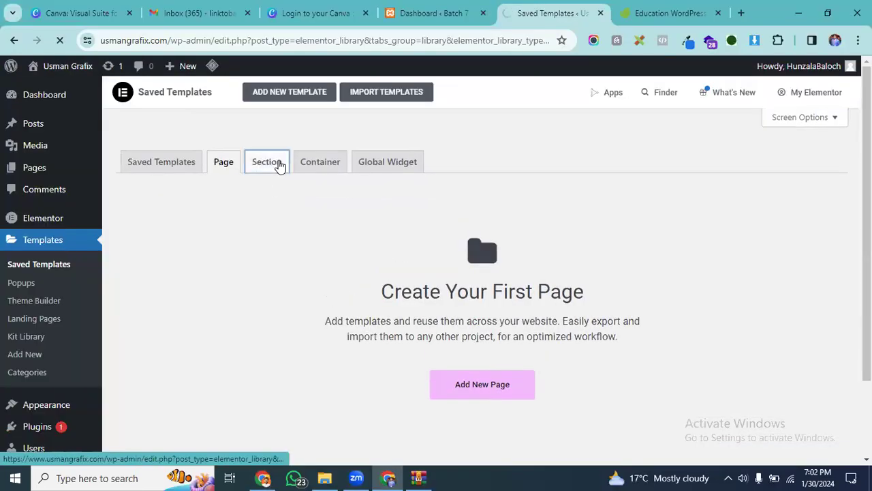
{"action": "left_click", "coordinate": [333, 163]}
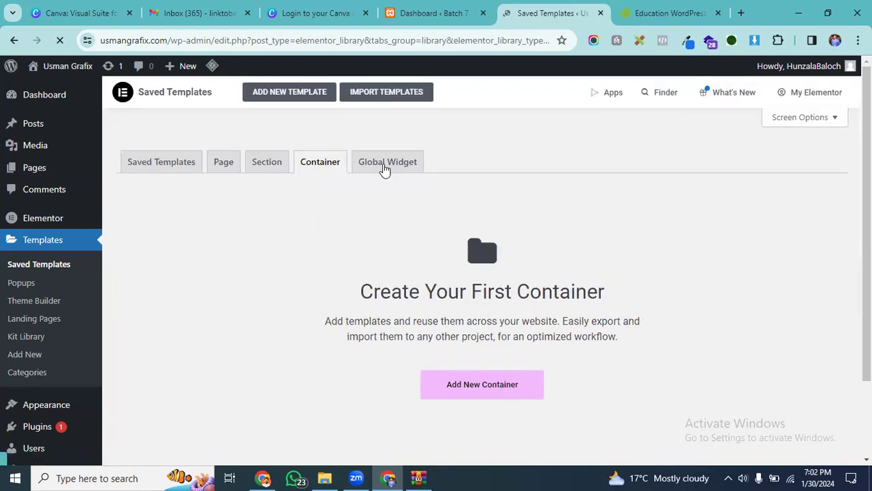
{"action": "left_click", "coordinate": [383, 168]}
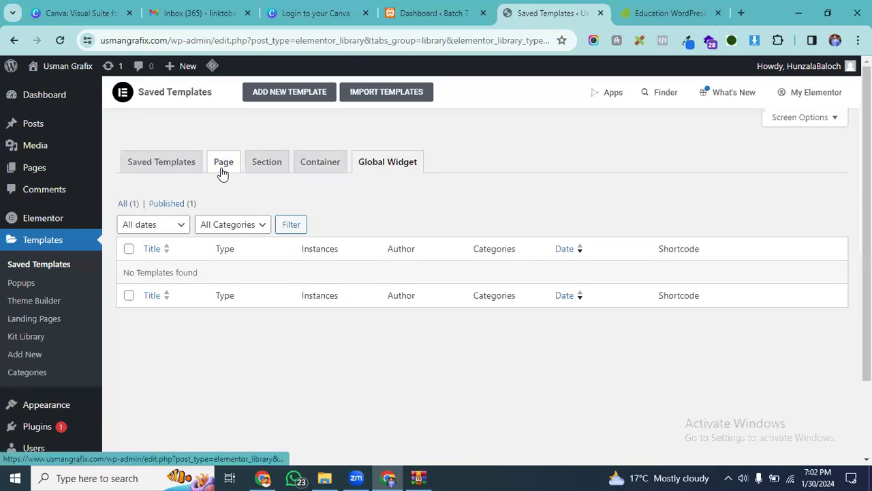
{"action": "left_click", "coordinate": [126, 204]}
{"action": "left_click", "coordinate": [175, 204]}
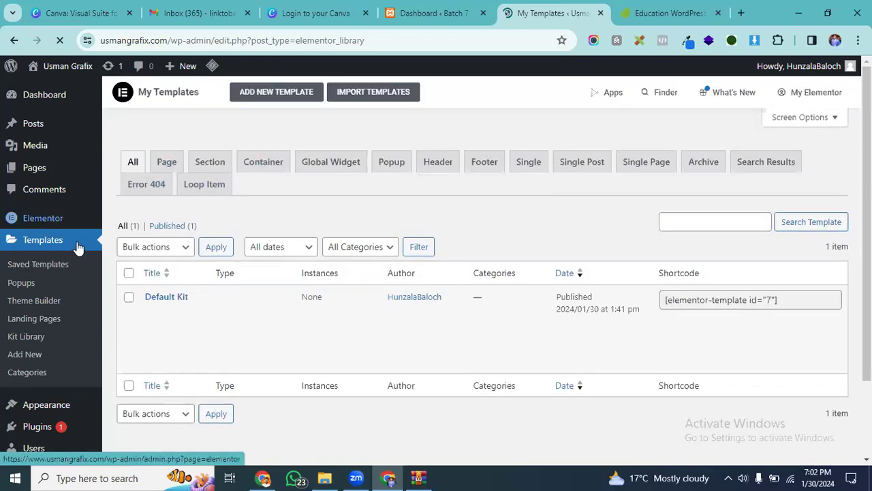
- Export the local Batch 7 site's Header template as elementor-97-2024-01-30.json
{"action": "key", "text": "ctrl+shift+Tab"}
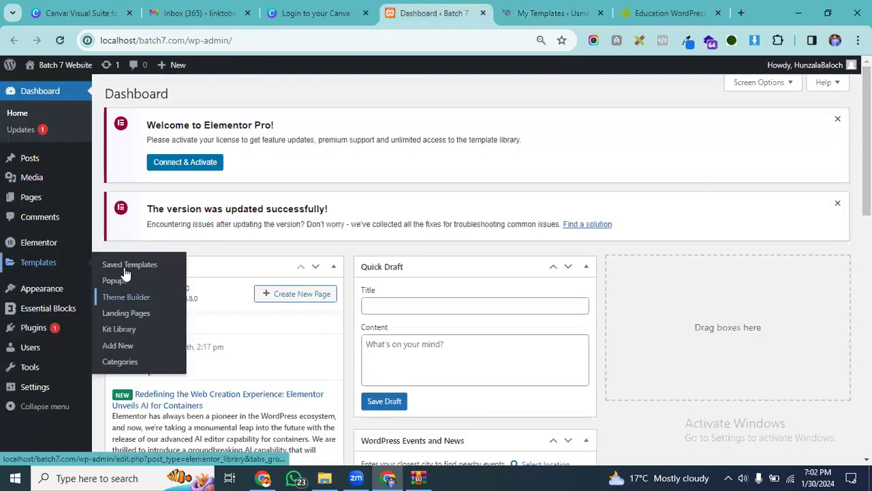
{"action": "left_click", "coordinate": [127, 268]}
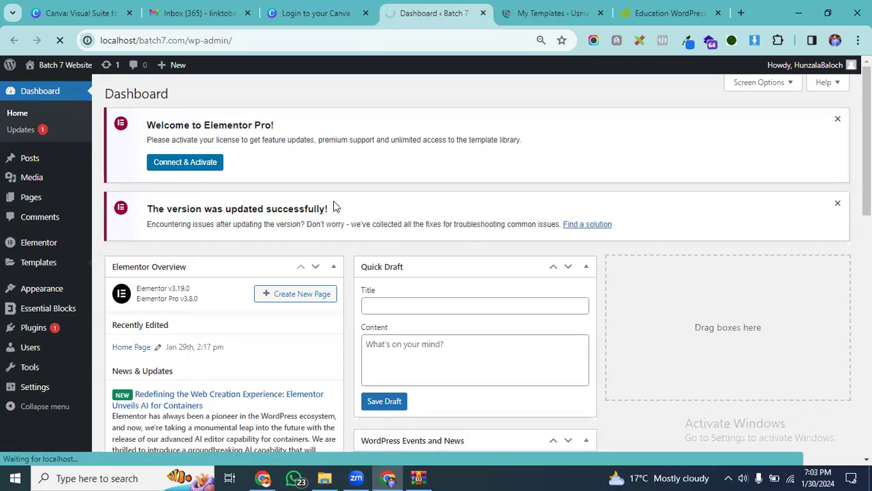
{"action": "left_click", "coordinate": [325, 478]}
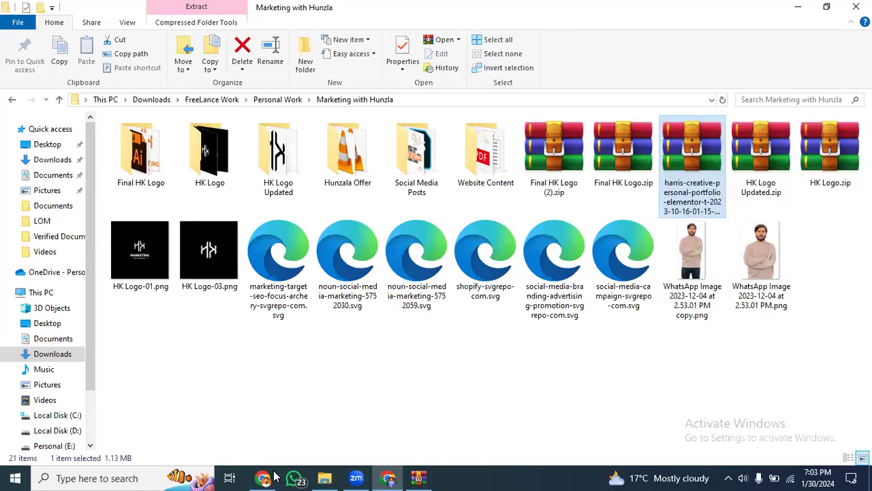
{"action": "left_click", "coordinate": [389, 477]}
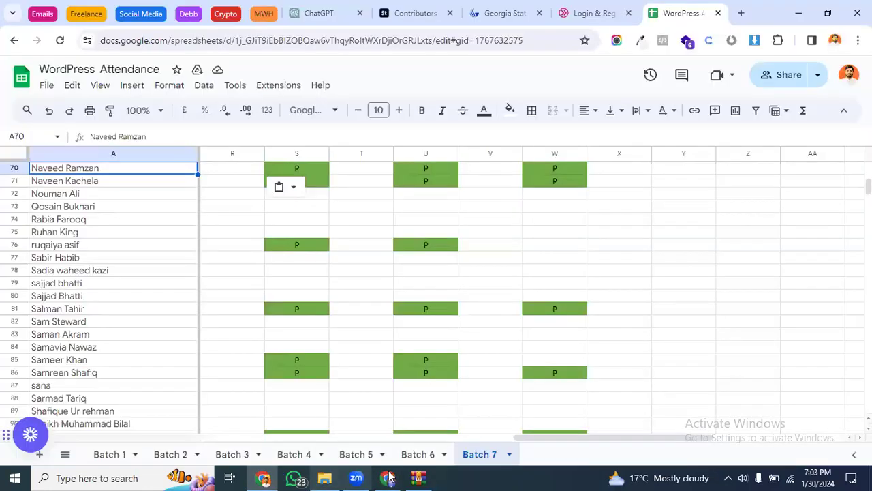
{"action": "left_click", "coordinate": [388, 478]}
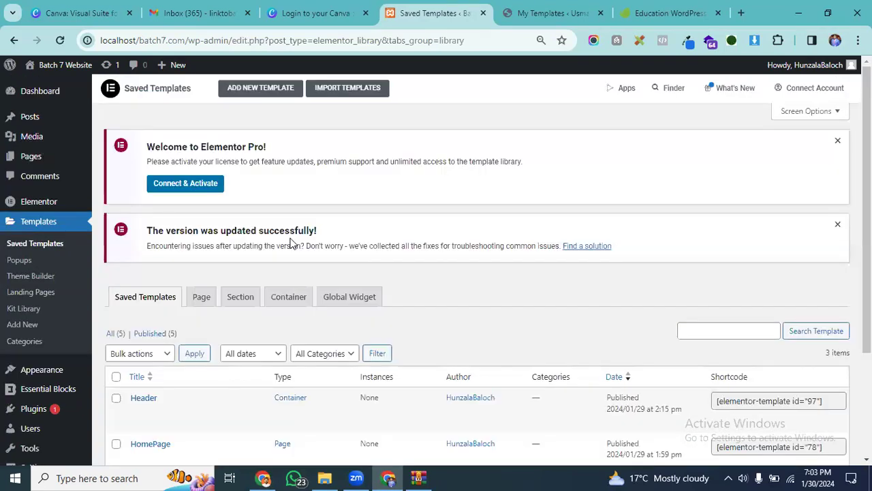
{"action": "scroll", "coordinate": [292, 242], "scroll_direction": "down", "scroll_amount": 2}
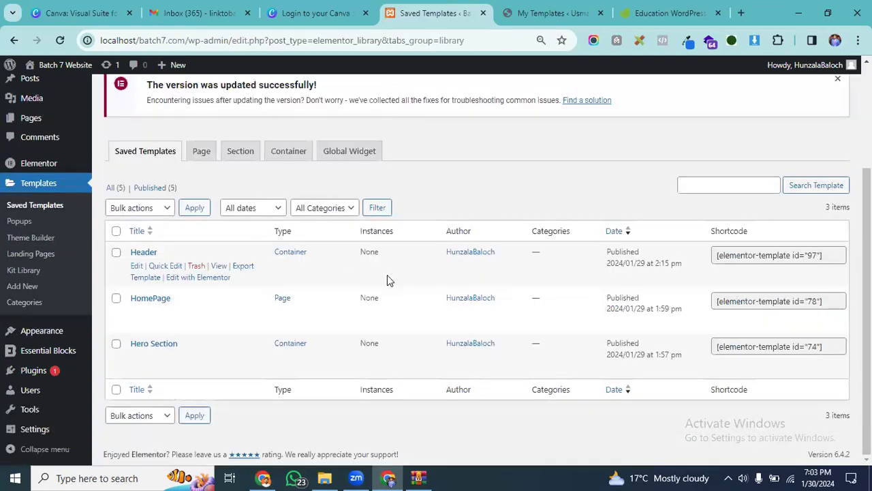
{"action": "left_click", "coordinate": [246, 285]}
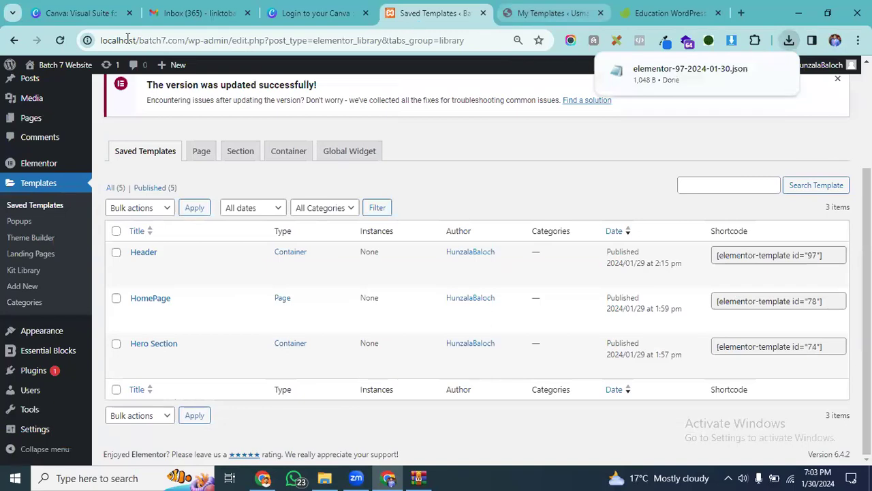
{"action": "key", "text": "ctrl+Tab"}
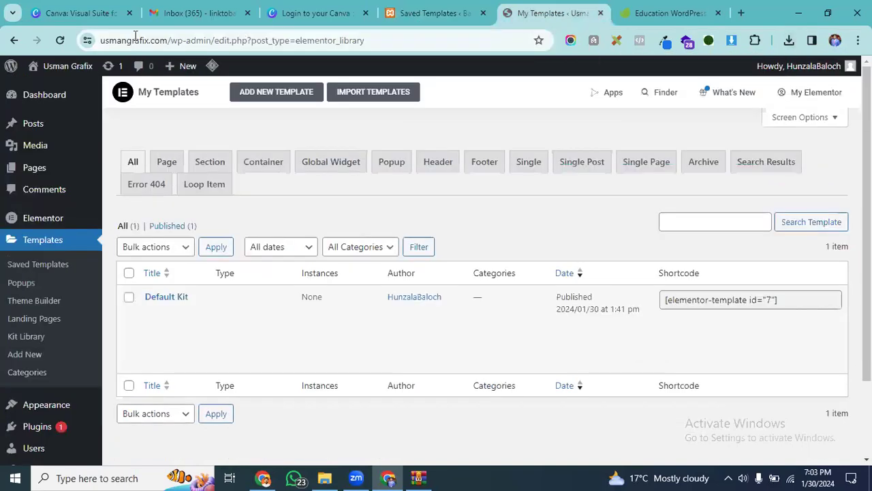
- Import elementor-97-2024-01-30.json from Downloads into the online site's Saved Templates, accepting the warning
{"action": "left_click", "coordinate": [41, 265]}
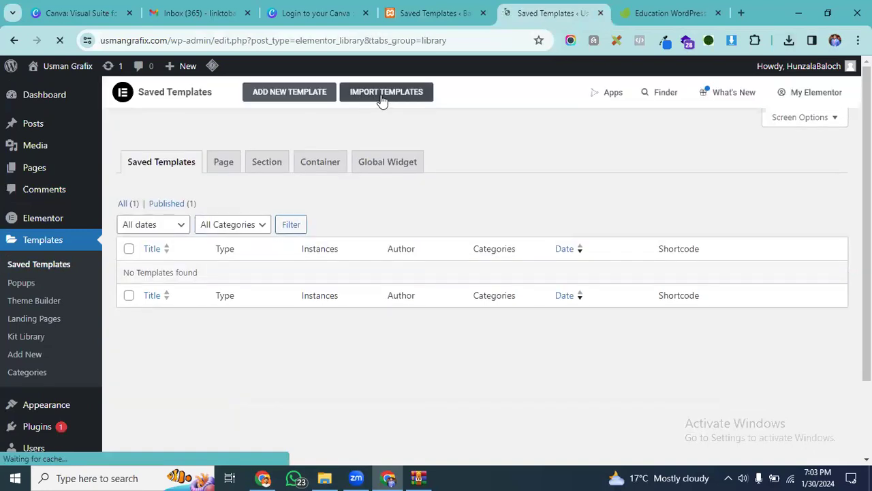
{"action": "left_click", "coordinate": [382, 95]}
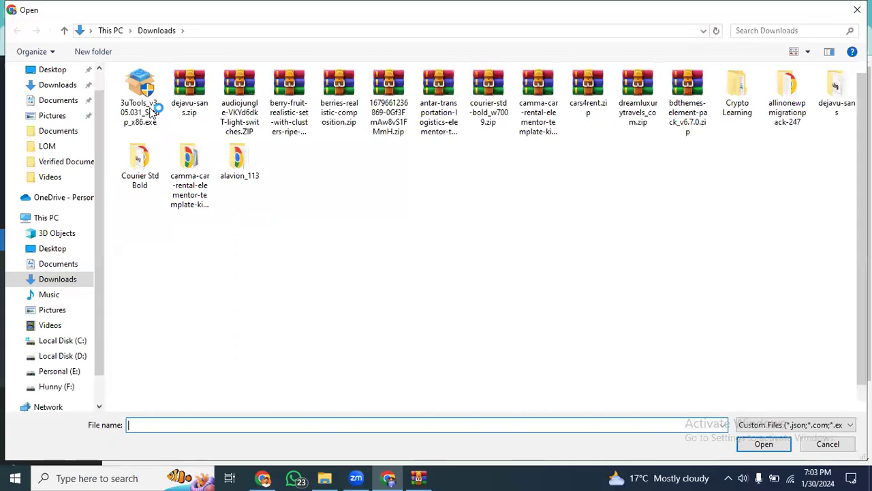
{"action": "left_click", "coordinate": [147, 105]}
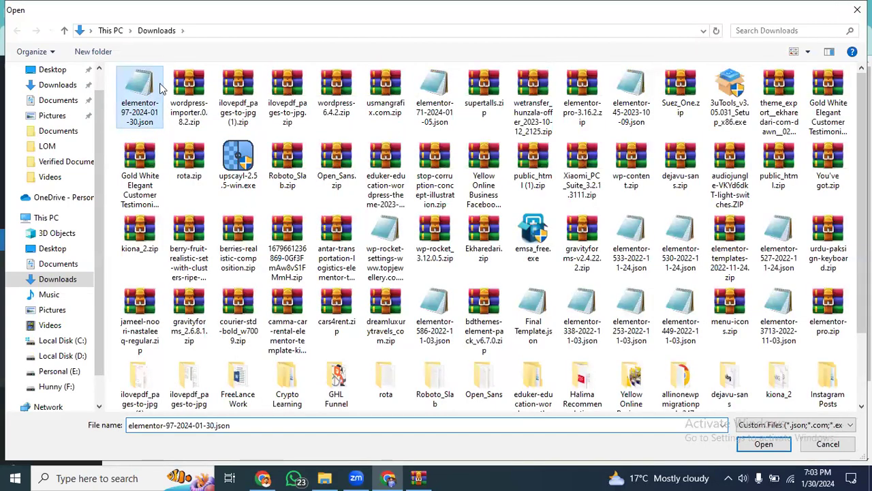
{"action": "double_click", "coordinate": [158, 88]}
{"action": "left_click", "coordinate": [551, 227]}
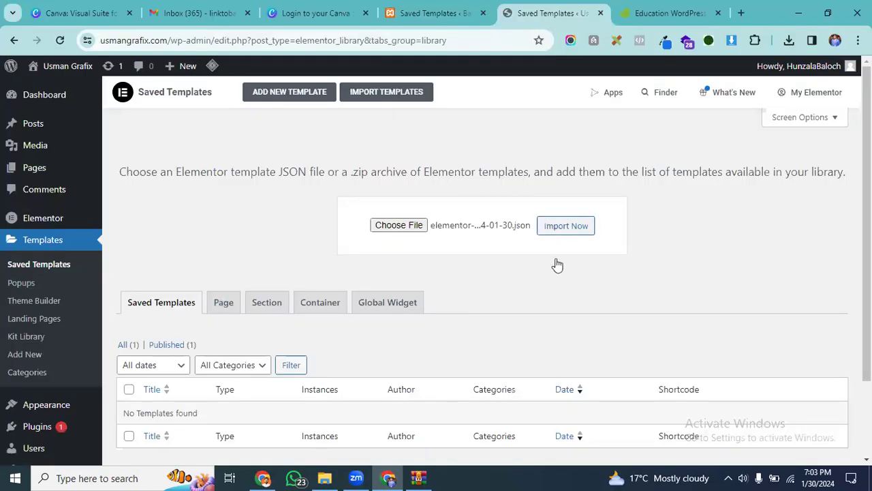
{"action": "left_click", "coordinate": [534, 314]}
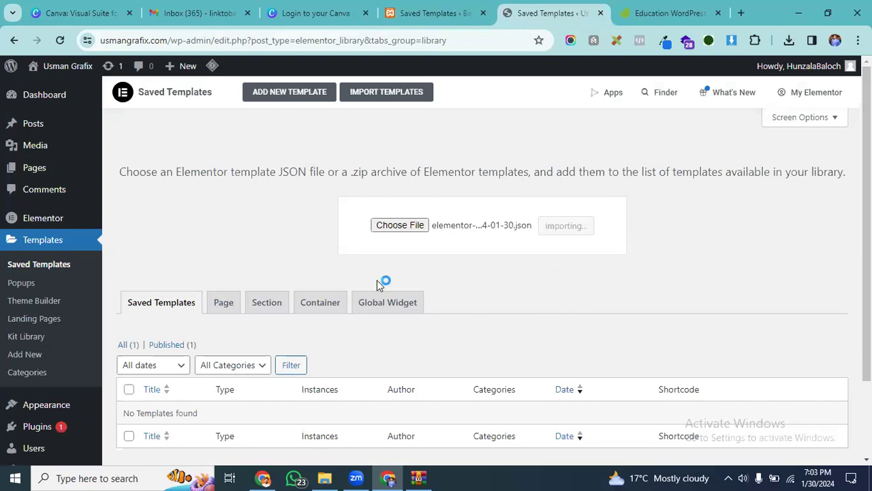
{"action": "scroll", "coordinate": [377, 280], "scroll_direction": "down", "scroll_amount": 2}
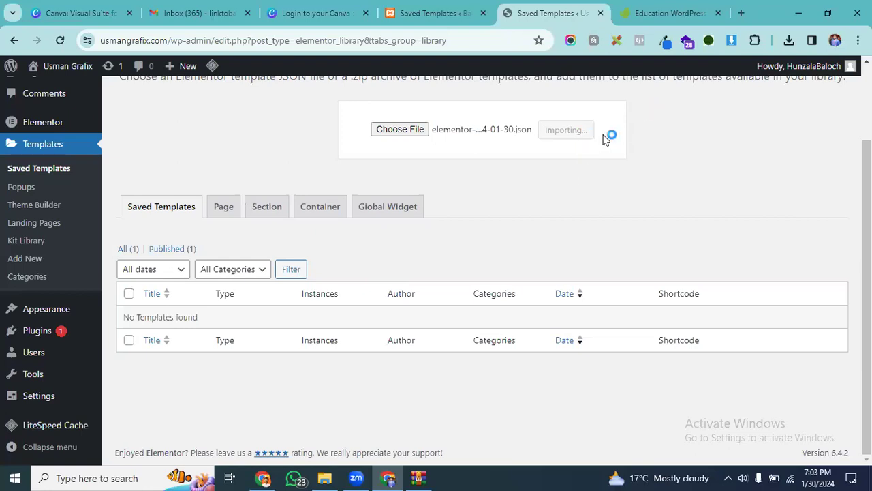
{"action": "left_click", "coordinate": [439, 13]}
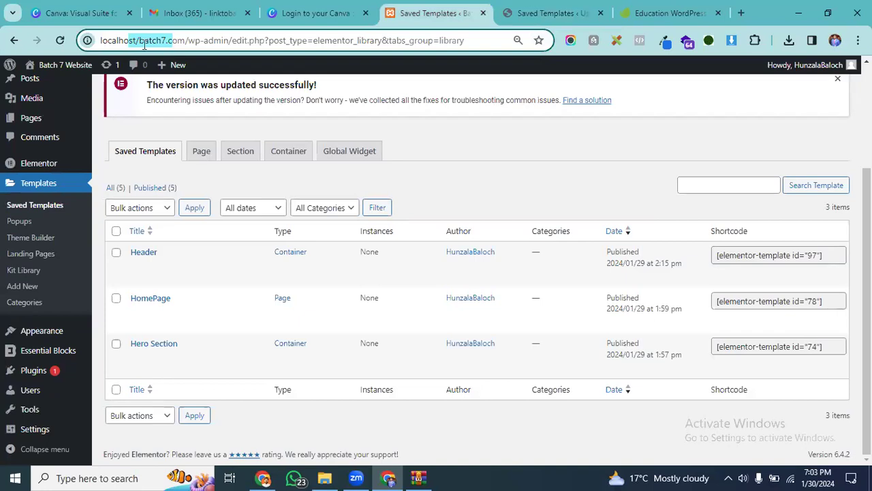
{"action": "key", "text": "ctrl+Tab"}
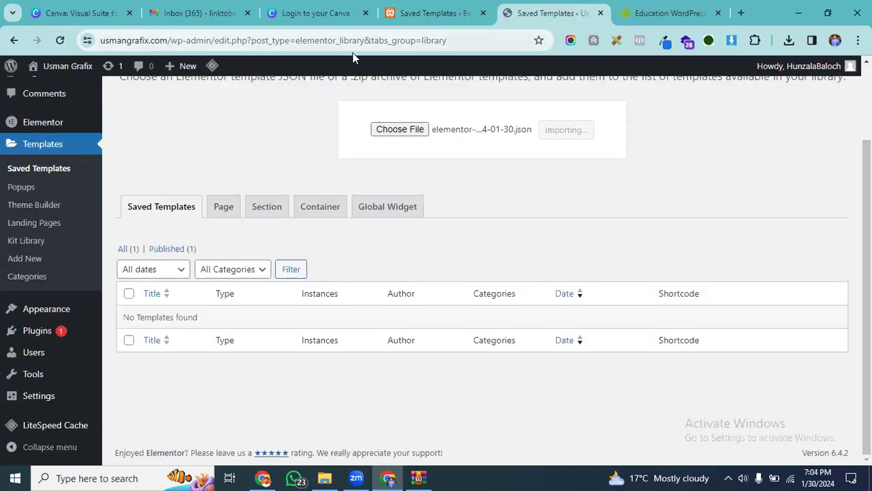
{"action": "key", "text": "ctrl+shift+Tab"}
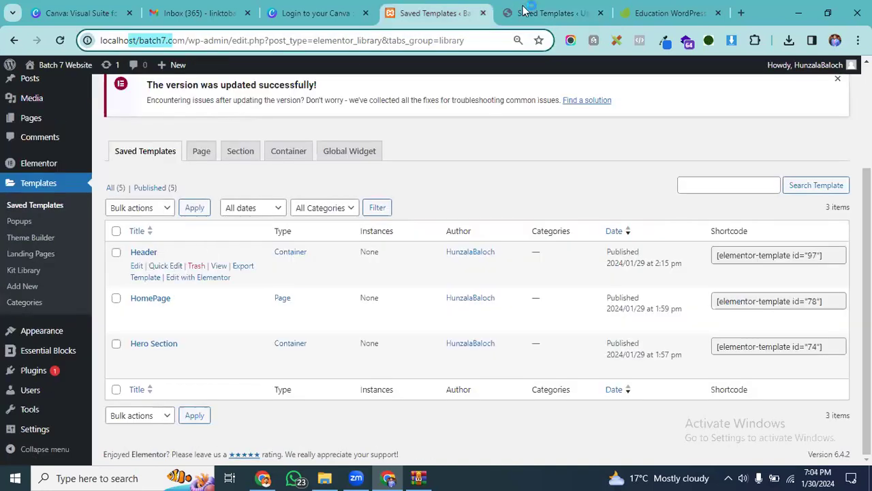
{"action": "left_click", "coordinate": [523, 9]}
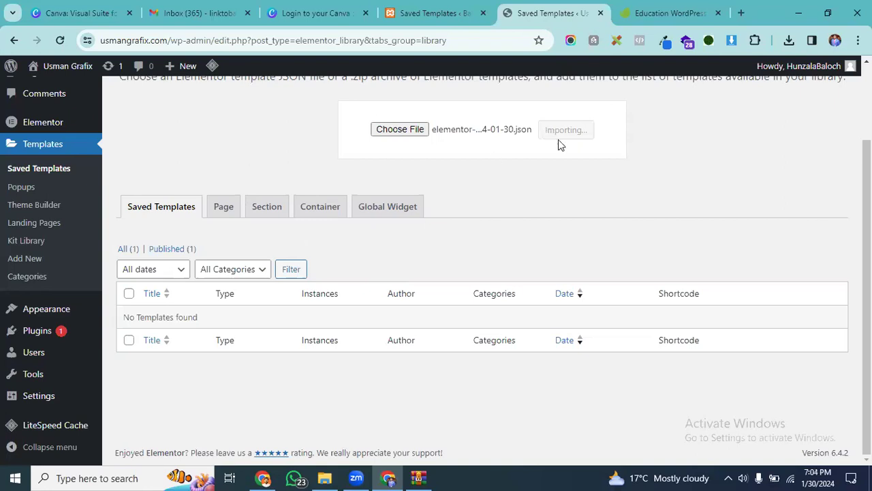
{"action": "scroll", "coordinate": [571, 181], "scroll_direction": "up", "scroll_amount": 2}
{"action": "scroll", "coordinate": [571, 181], "scroll_direction": "down", "scroll_amount": 2}
{"action": "left_click", "coordinate": [648, 13]}
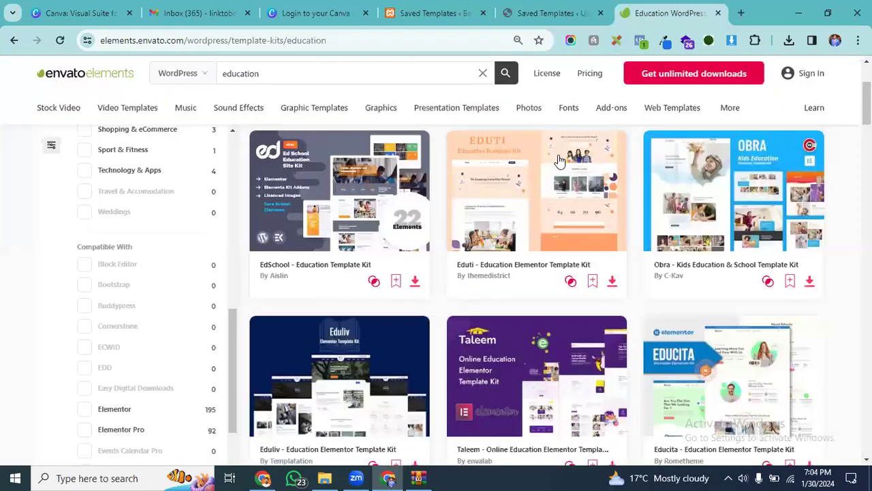
{"action": "left_click", "coordinate": [586, 13]}
{"action": "left_click", "coordinate": [647, 13]}
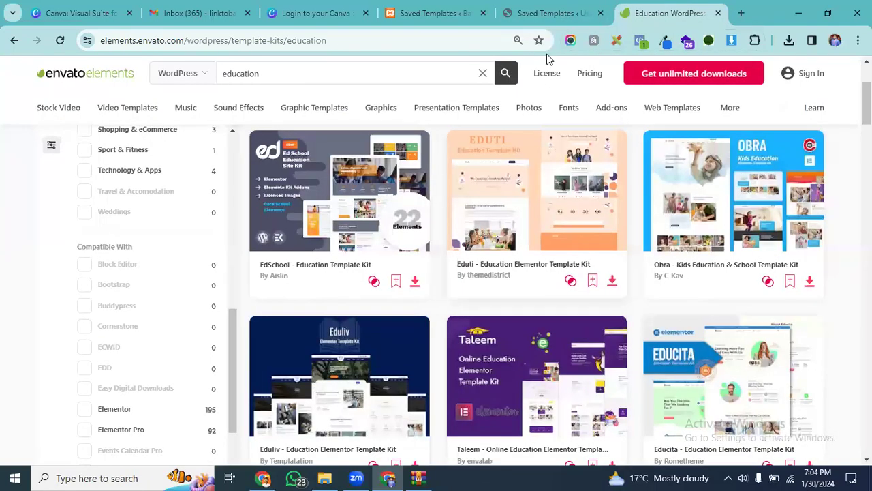
{"action": "left_click", "coordinate": [554, 13]}
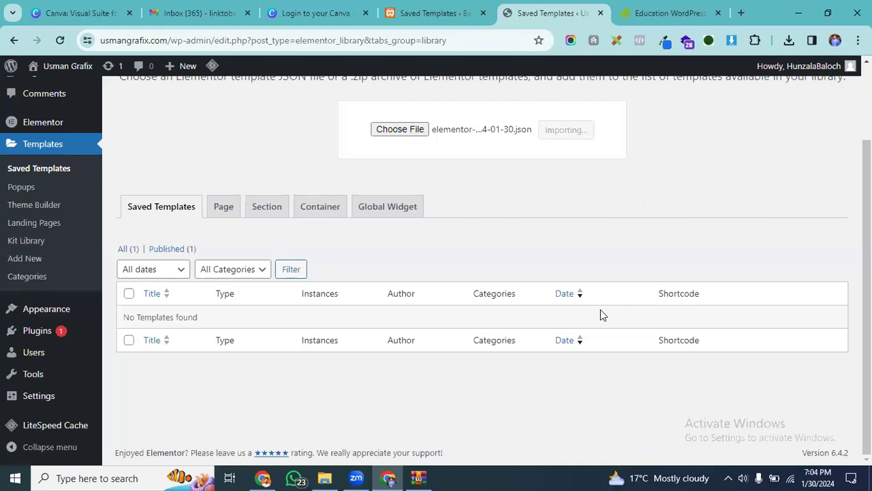
{"action": "scroll", "coordinate": [562, 137], "scroll_direction": "up", "scroll_amount": 3}
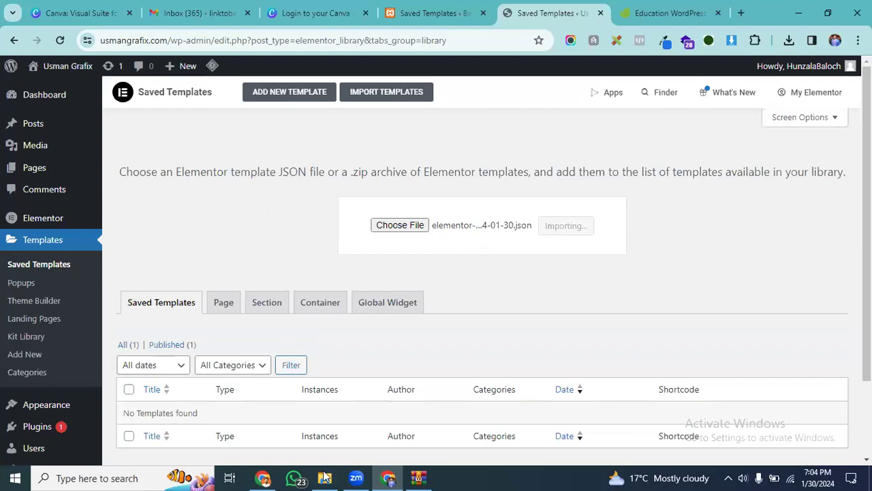
- Open the harris-creative zip in WinRAR and view its screenshots folder
{"action": "key", "text": "alt+Tab"}
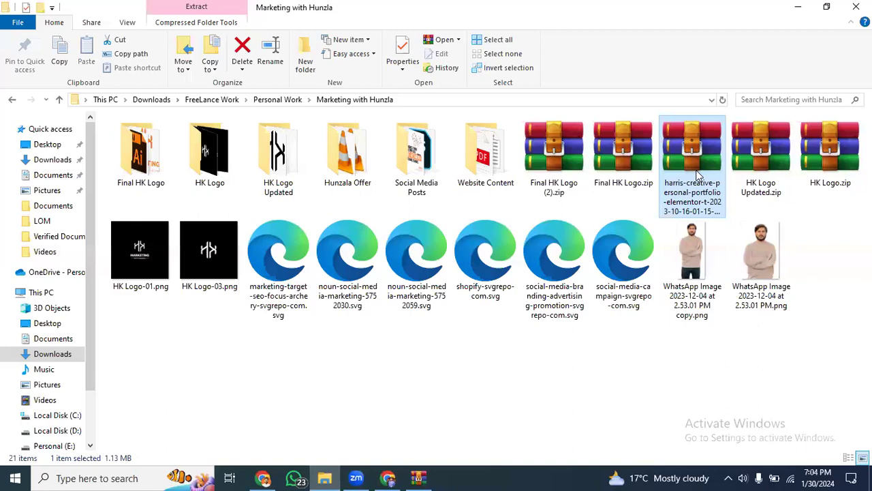
{"action": "double_click", "coordinate": [692, 164]}
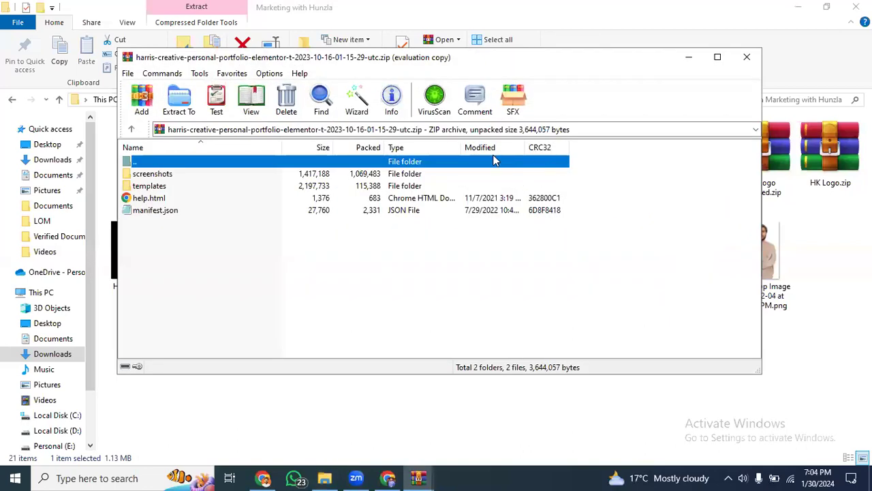
{"action": "left_click", "coordinate": [507, 220]}
{"action": "left_click", "coordinate": [161, 174]}
{"action": "double_click", "coordinate": [161, 173]}
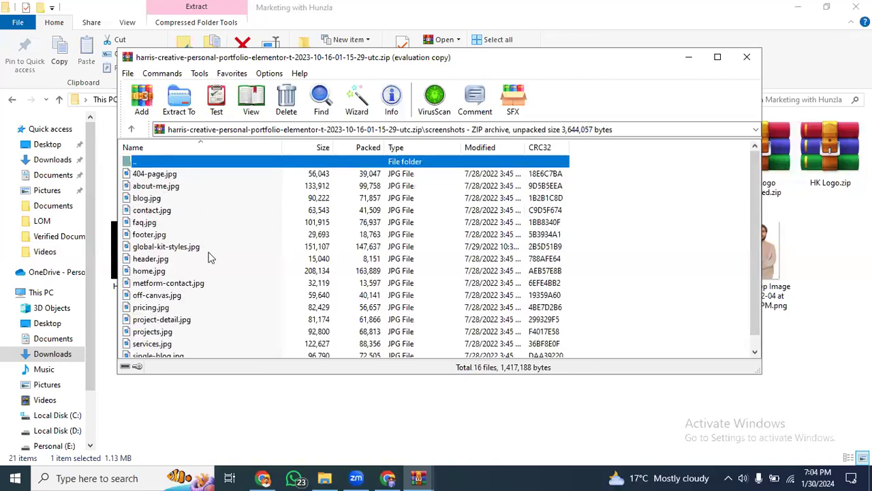
{"action": "left_click", "coordinate": [131, 129]}
- Look over the template JSON files in the templates folder, then close WinRAR
{"action": "left_click", "coordinate": [147, 186]}
{"action": "double_click", "coordinate": [146, 186]}
{"action": "scroll", "coordinate": [194, 269], "scroll_direction": "down", "scroll_amount": 1}
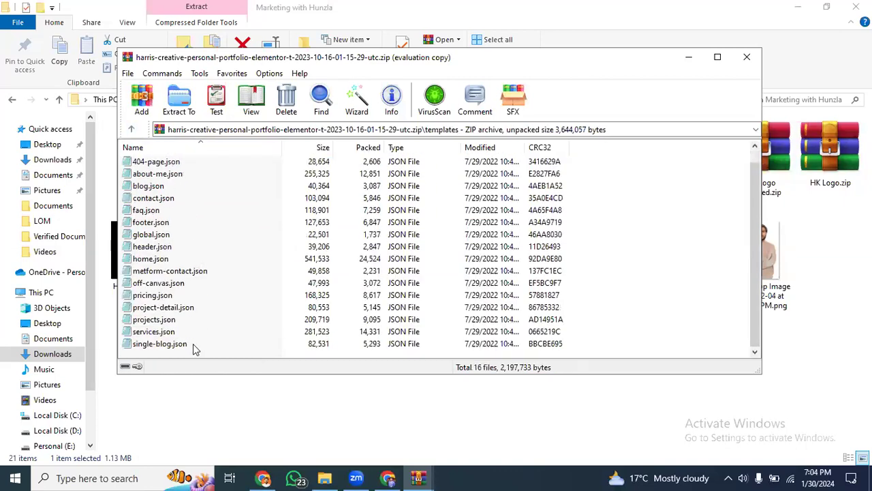
{"action": "scroll", "coordinate": [193, 344], "scroll_direction": "up", "scroll_amount": 1}
{"action": "left_click", "coordinate": [173, 212]}
{"action": "left_click", "coordinate": [175, 247]}
{"action": "left_click", "coordinate": [181, 294]}
{"action": "left_click", "coordinate": [191, 319]}
{"action": "scroll", "coordinate": [177, 225], "scroll_direction": "down", "scroll_amount": 1}
{"action": "scroll", "coordinate": [153, 184], "scroll_direction": "up", "scroll_amount": 1}
{"action": "double_click", "coordinate": [146, 163]}
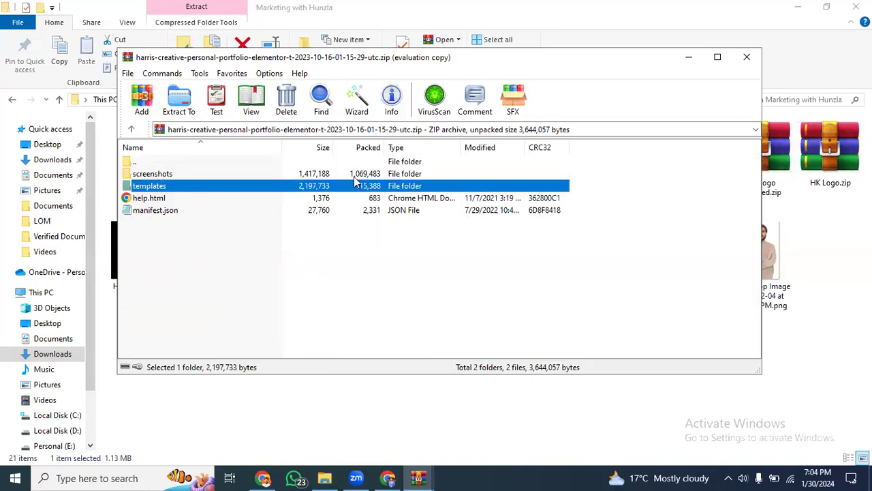
{"action": "left_click", "coordinate": [748, 57]}
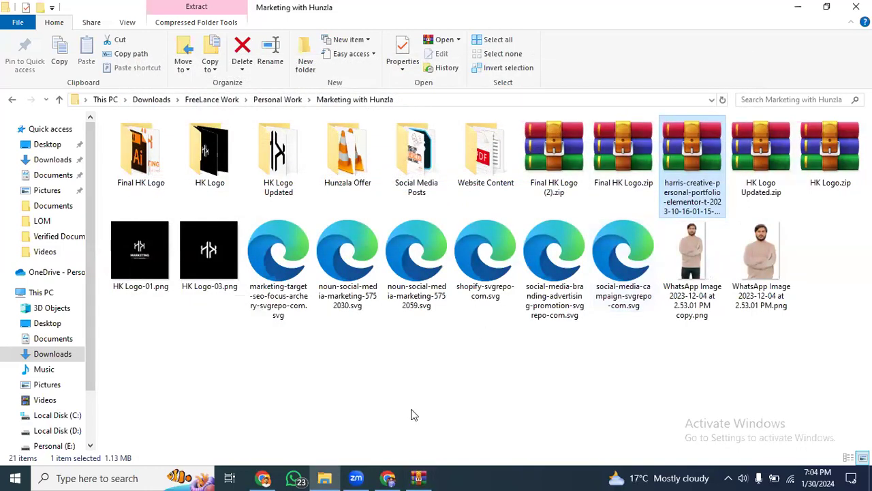
{"action": "key", "text": "alt+Tab"}
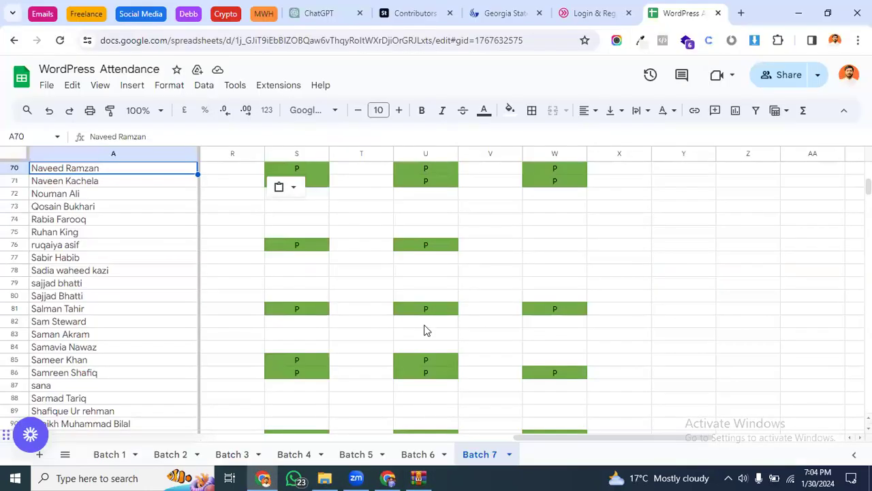
- Reload Saved Templates and re-import the Elementor JSON file, continuing past the unsafe-file warning
{"action": "key", "text": "alt+Tab"}
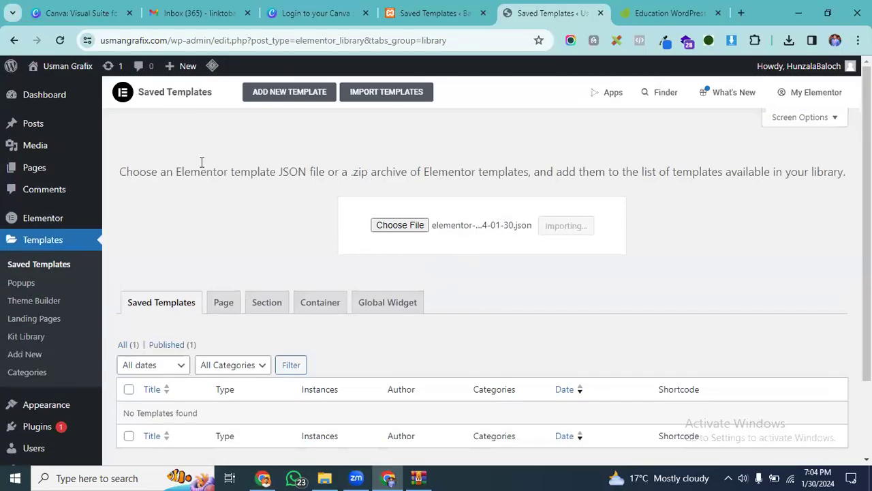
{"action": "left_click", "coordinate": [60, 41]}
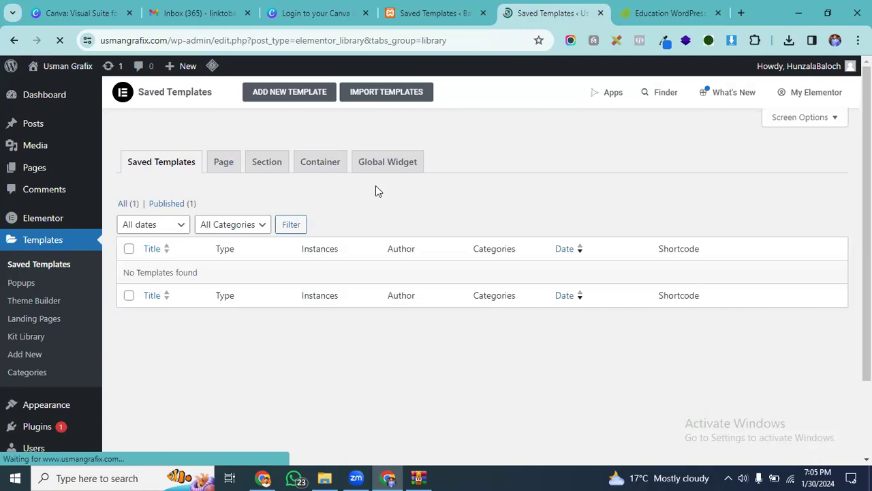
{"action": "left_click", "coordinate": [361, 96]}
{"action": "left_click", "coordinate": [386, 96]}
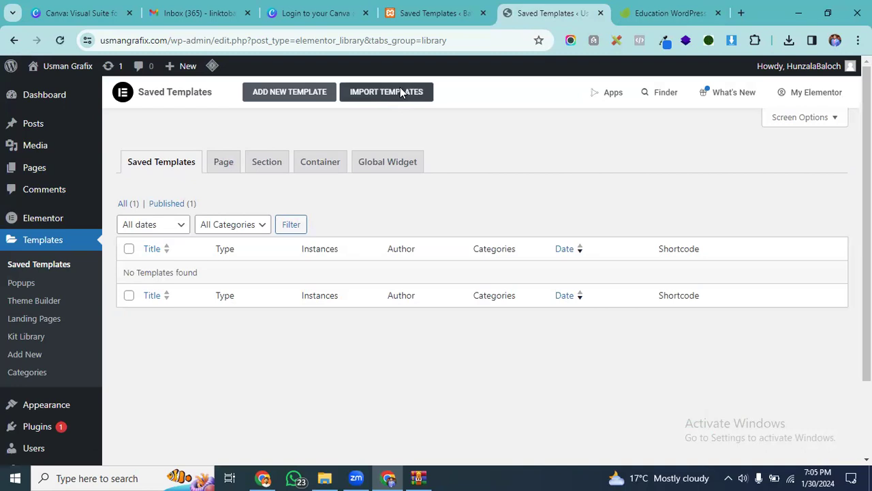
{"action": "left_click", "coordinate": [401, 93]}
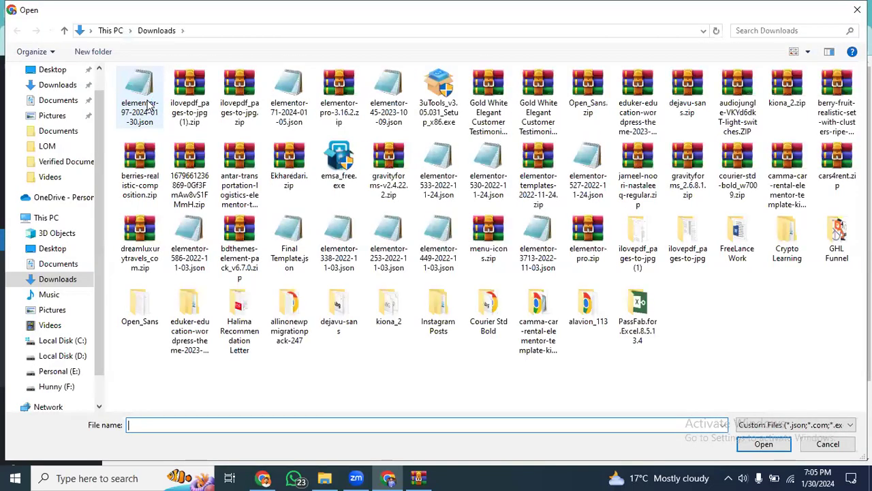
{"action": "double_click", "coordinate": [144, 88]}
{"action": "left_click", "coordinate": [566, 226]}
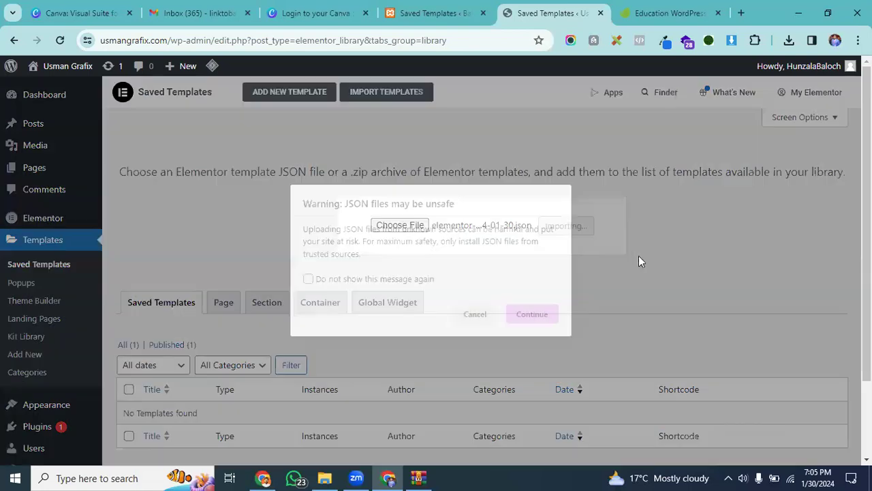
{"action": "left_click", "coordinate": [549, 318]}
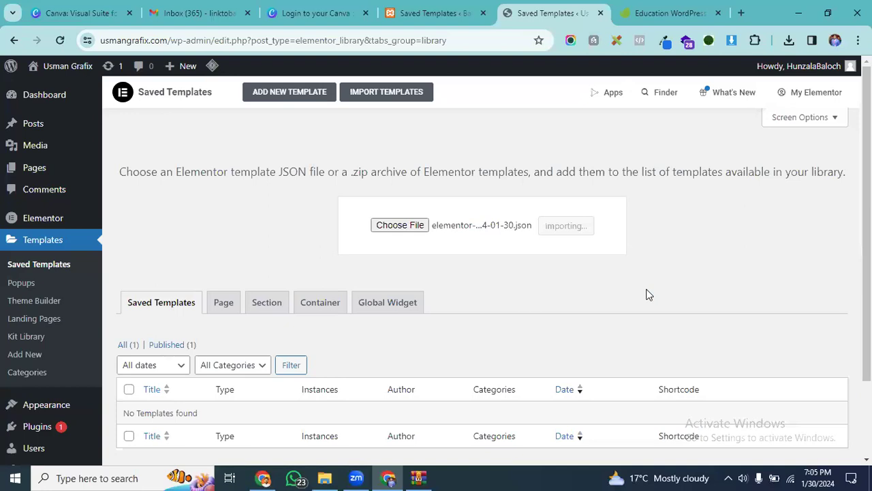
- While the import runs, check the local batch7 site's templates, then bring up the archive folder
{"action": "scroll", "coordinate": [537, 272], "scroll_direction": "down", "scroll_amount": 2}
{"action": "scroll", "coordinate": [535, 272], "scroll_direction": "up", "scroll_amount": 2}
{"action": "scroll", "coordinate": [602, 247], "scroll_direction": "down", "scroll_amount": 2}
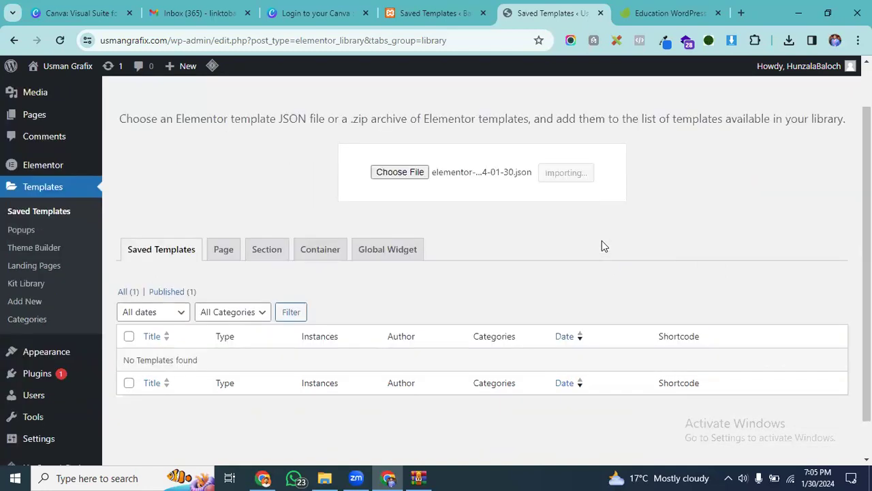
{"action": "scroll", "coordinate": [606, 248], "scroll_direction": "up", "scroll_amount": 2}
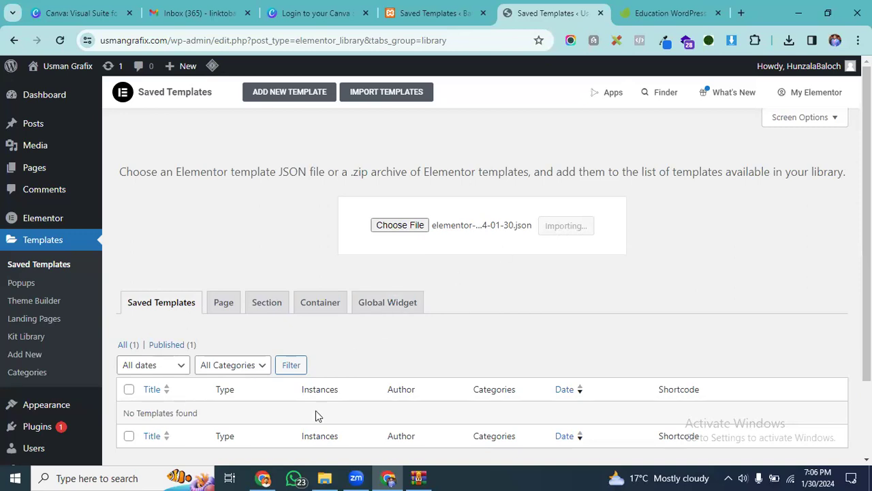
{"action": "left_click", "coordinate": [422, 7]}
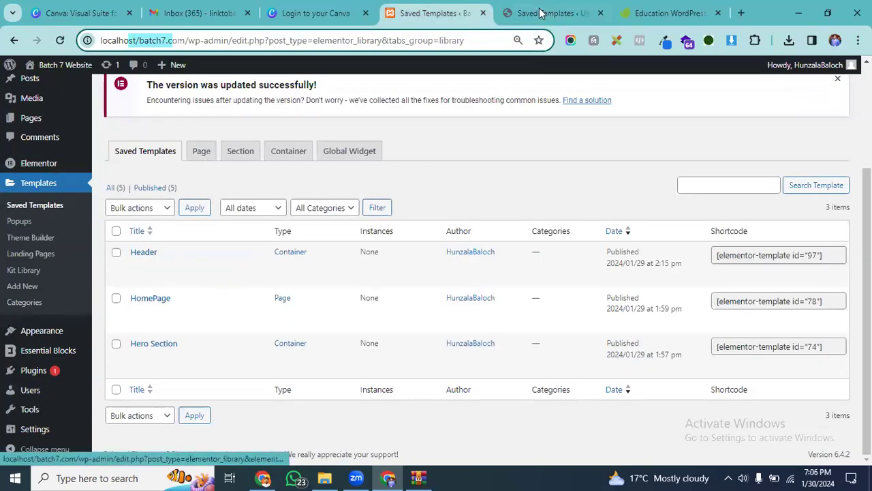
{"action": "left_click", "coordinate": [539, 13]}
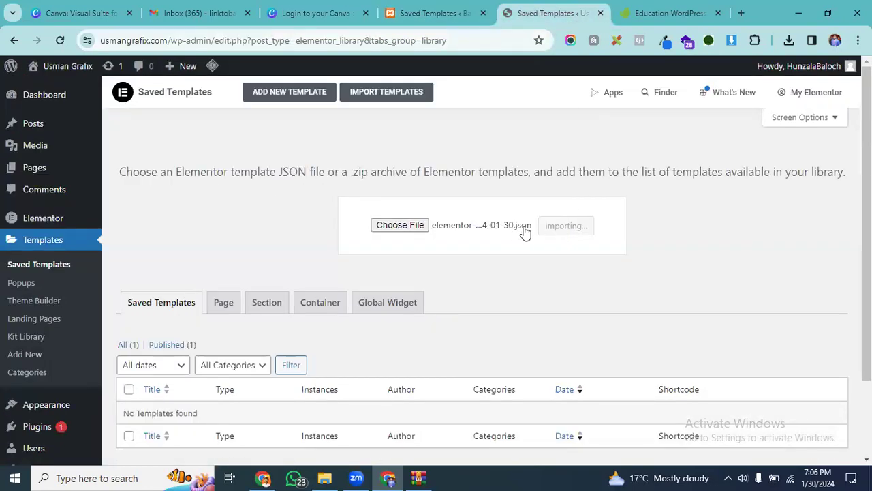
{"action": "left_click", "coordinate": [418, 476]}
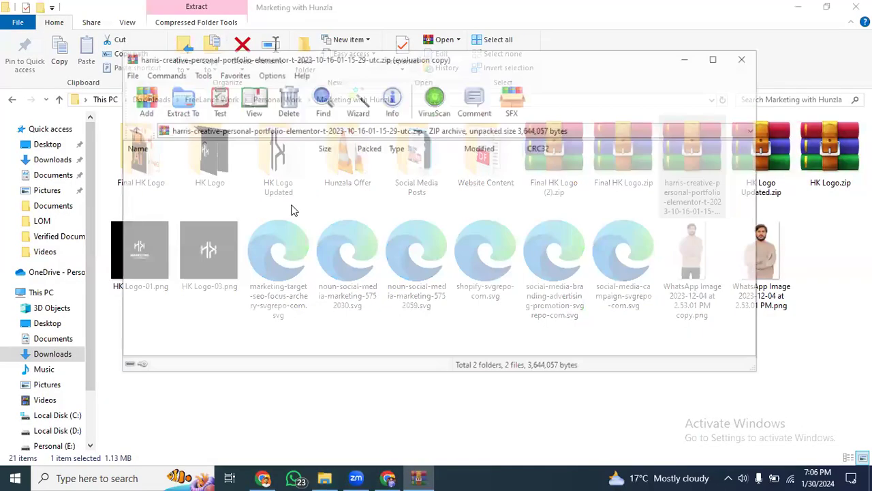
- Close the Harris archive in WinRAR and return to the Saved Templates page in Chrome
{"action": "left_click", "coordinate": [741, 60]}
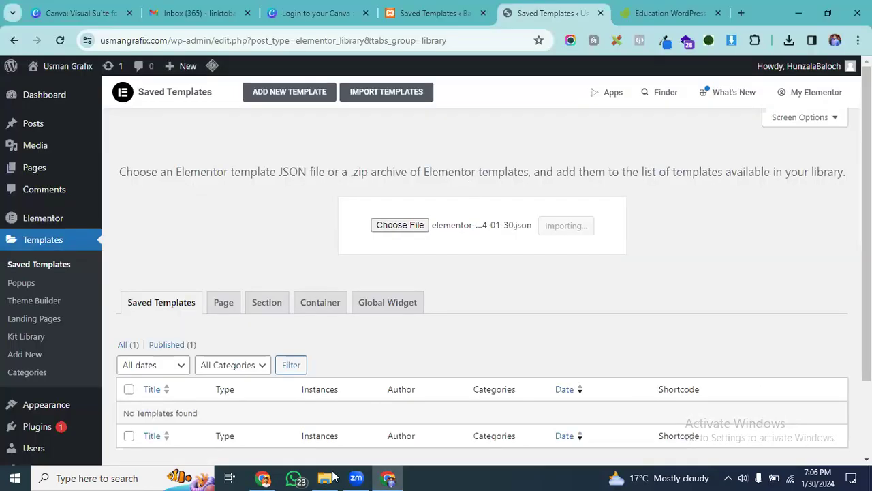
{"action": "left_click", "coordinate": [333, 477]}
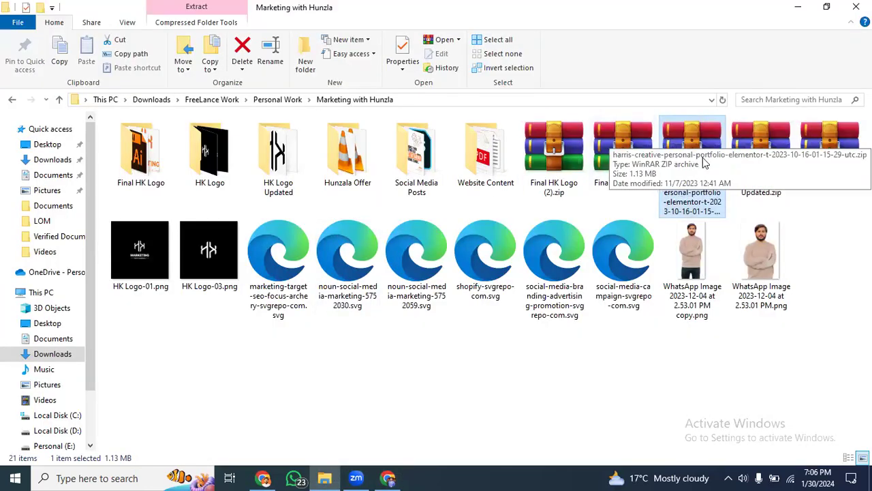
{"action": "left_click", "coordinate": [392, 476]}
{"action": "left_click", "coordinate": [664, 13]}
{"action": "left_click", "coordinate": [552, 13]}
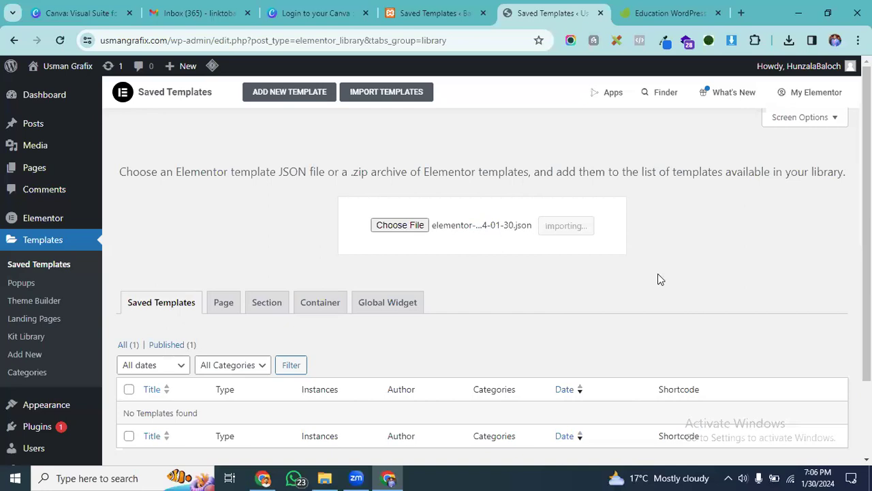
- Move between the Plugins and Envato tabs, then highlight the '.zip archive of Elementor templates' note on Saved Templates
{"action": "mouse_move", "coordinate": [41, 424]}
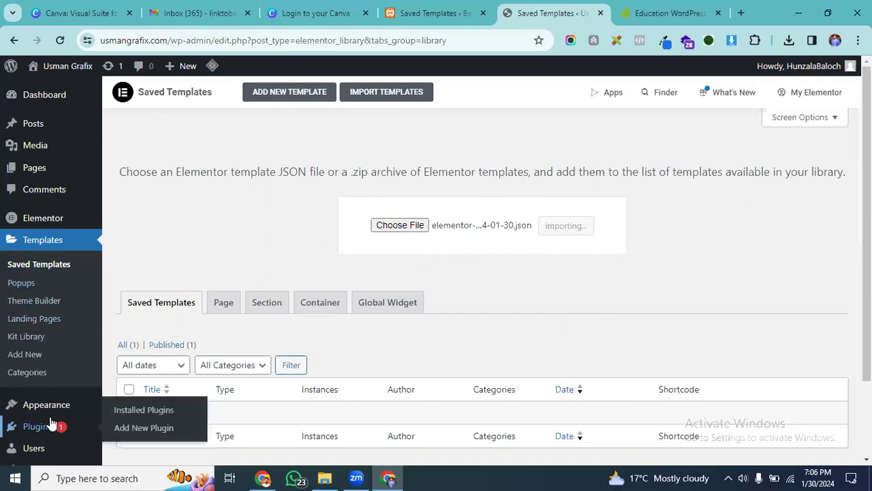
{"action": "left_click", "coordinate": [580, 13]}
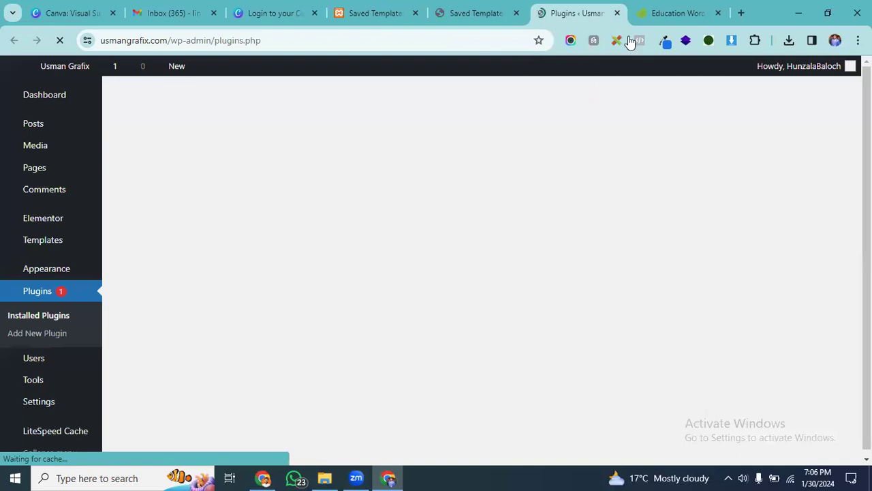
{"action": "key", "text": "ctrl+Tab"}
{"action": "scroll", "coordinate": [563, 217], "scroll_direction": "up", "scroll_amount": 2}
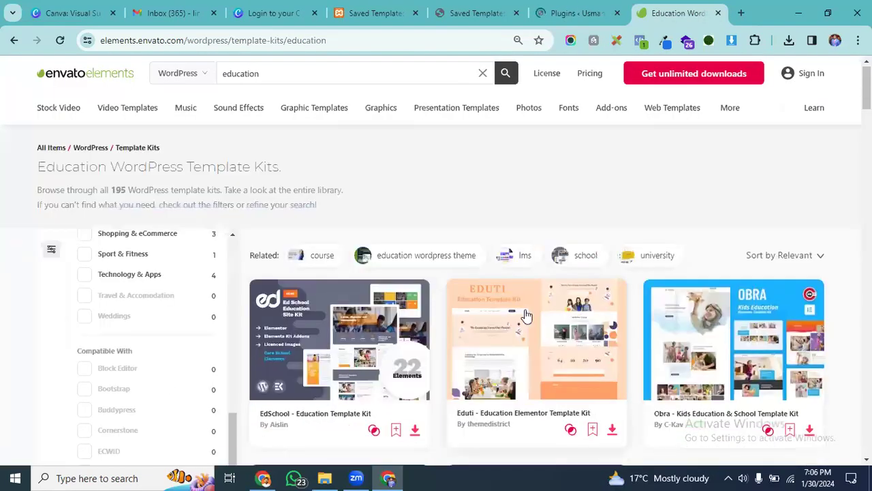
{"action": "left_click", "coordinate": [559, 7]}
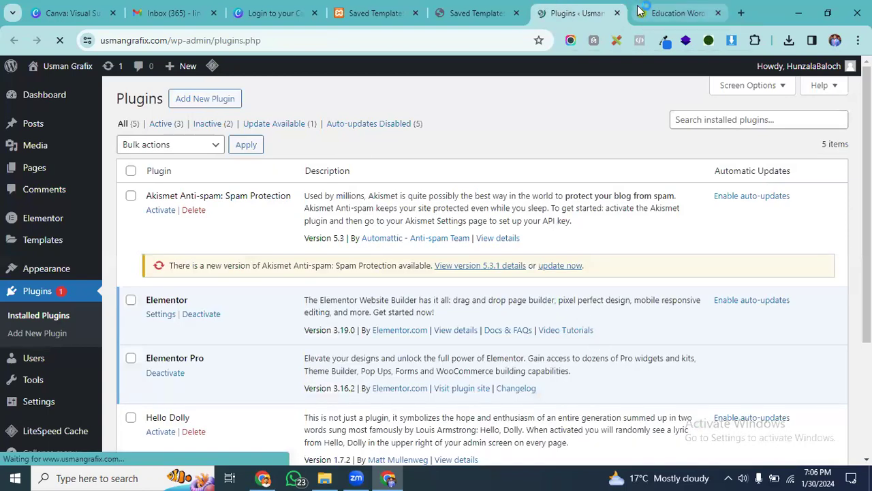
{"action": "left_click", "coordinate": [509, 9]}
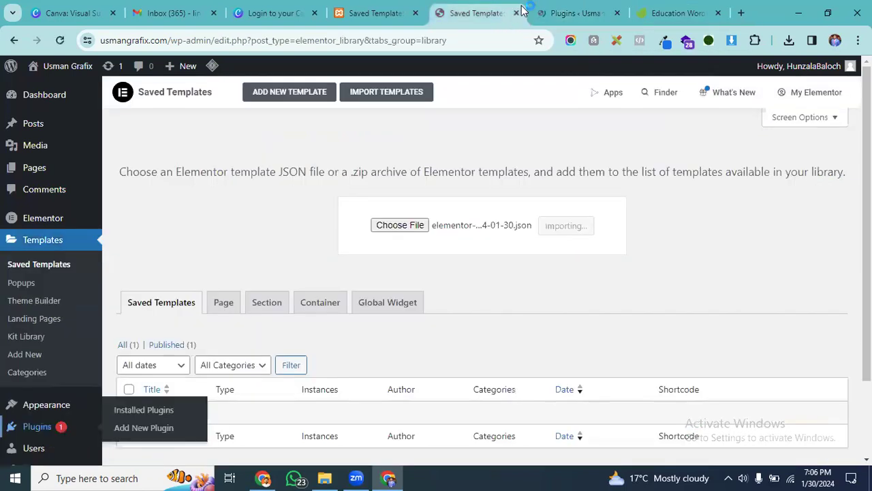
{"action": "left_click", "coordinate": [677, 14]}
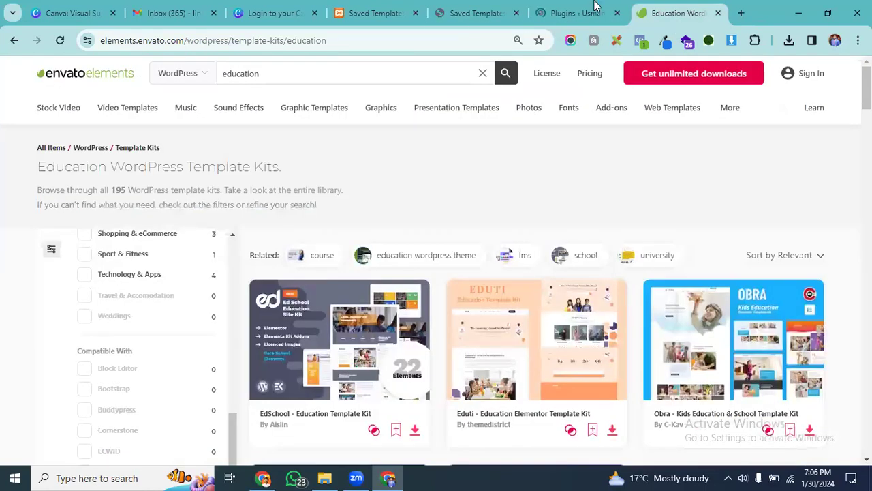
{"action": "key", "text": "ctrl+shift+Tab"}
{"action": "scroll", "coordinate": [236, 222], "scroll_direction": "down", "scroll_amount": 3}
{"action": "scroll", "coordinate": [235, 222], "scroll_direction": "up", "scroll_amount": 3}
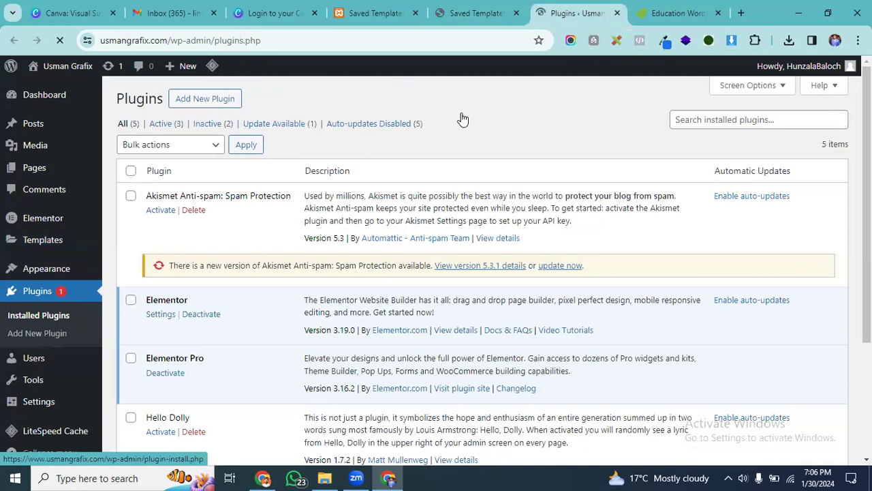
{"action": "left_click", "coordinate": [480, 13]}
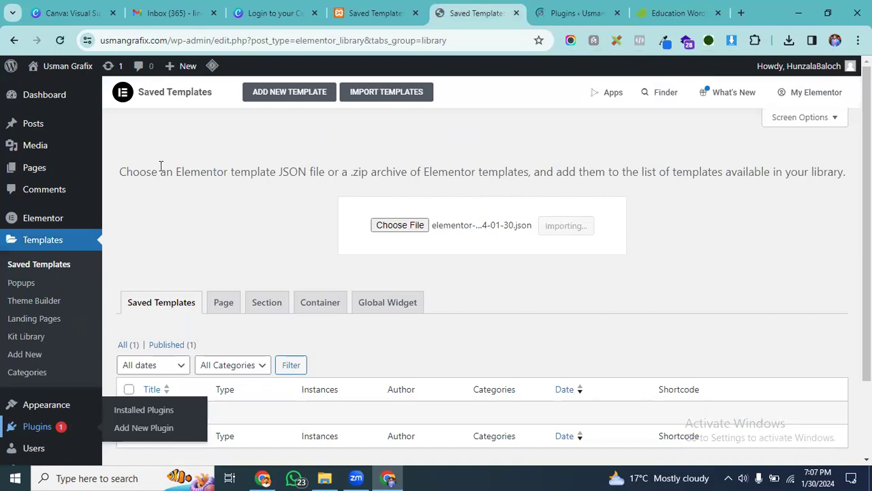
{"action": "left_click_drag", "start_coordinate": [335, 173], "coordinate": [529, 176]}
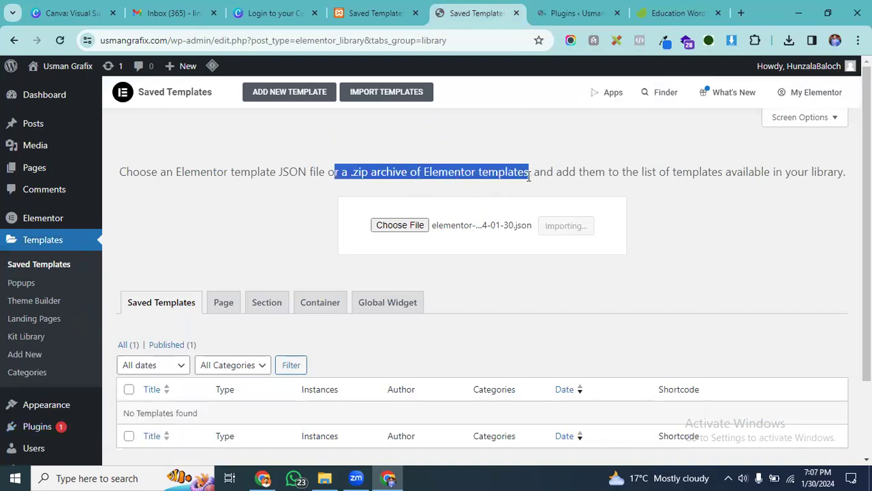
- Open the harris-creative zip in WinRAR, glance at its templates folder, close it, and return to Chrome
{"action": "left_click", "coordinate": [317, 481]}
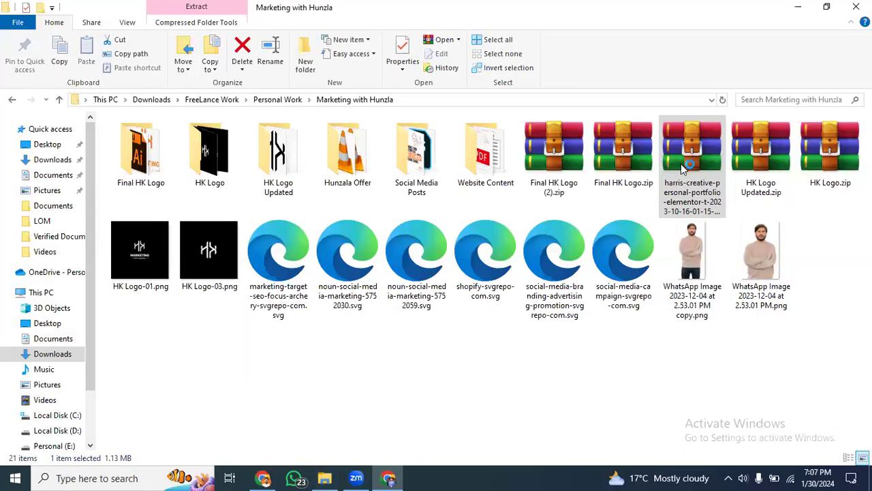
{"action": "left_click", "coordinate": [684, 162]}
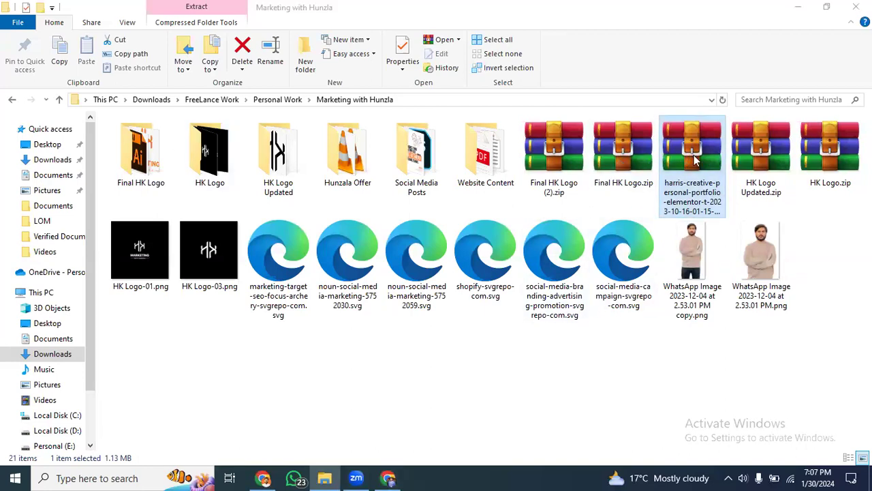
{"action": "left_click", "coordinate": [507, 220]}
{"action": "left_click", "coordinate": [150, 186]}
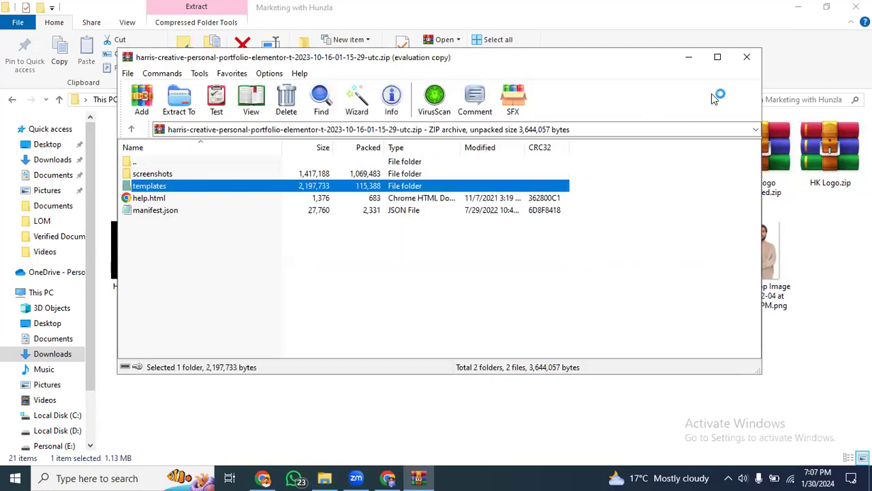
{"action": "left_click", "coordinate": [747, 57]}
{"action": "left_click", "coordinate": [262, 478]}
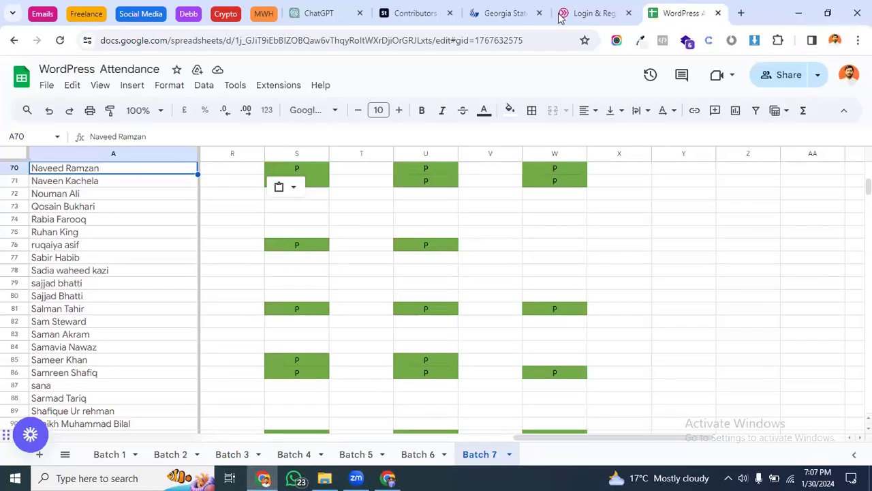
{"action": "left_click", "coordinate": [388, 478]}
- Search the Add Plugins page for 'template kit'
{"action": "left_click", "coordinate": [664, 13]}
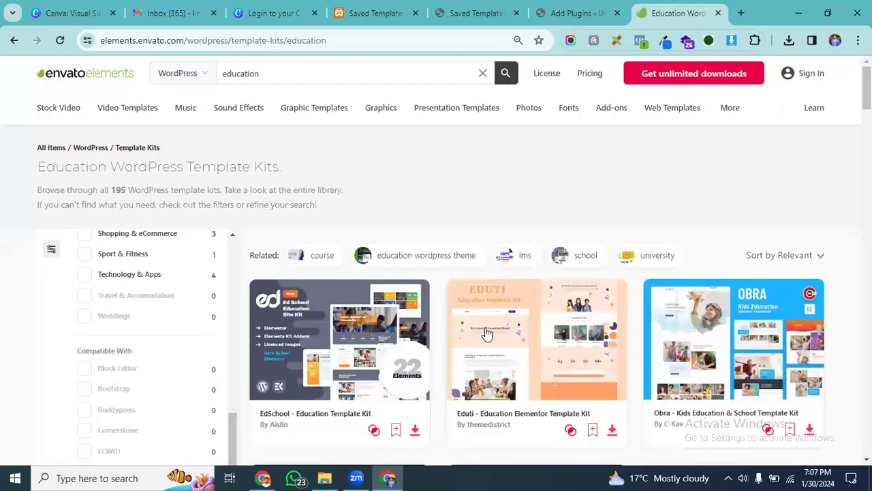
{"action": "scroll", "coordinate": [496, 327], "scroll_direction": "down", "scroll_amount": 5}
{"action": "scroll", "coordinate": [496, 327], "scroll_direction": "up", "scroll_amount": 8}
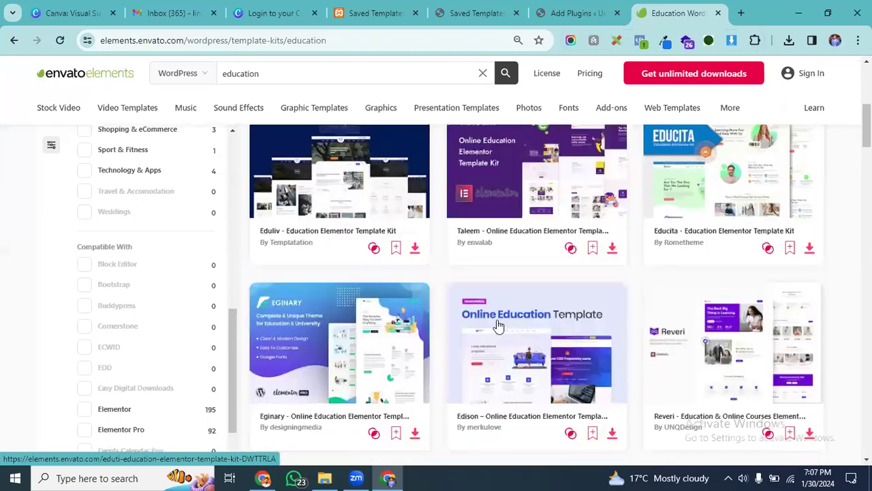
{"action": "left_click", "coordinate": [579, 13]}
{"action": "left_click", "coordinate": [692, 136]}
{"action": "type", "text": "e"}
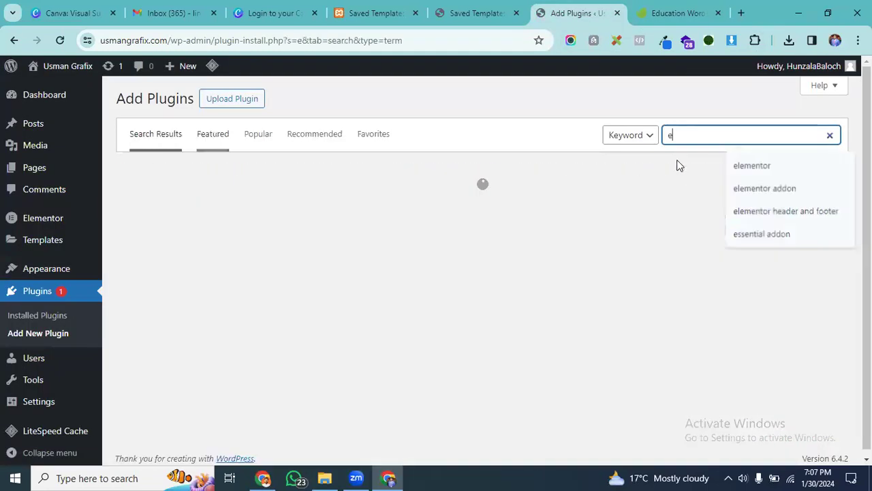
{"action": "key", "text": "BackSpace"}
{"action": "type", "text": "template"}
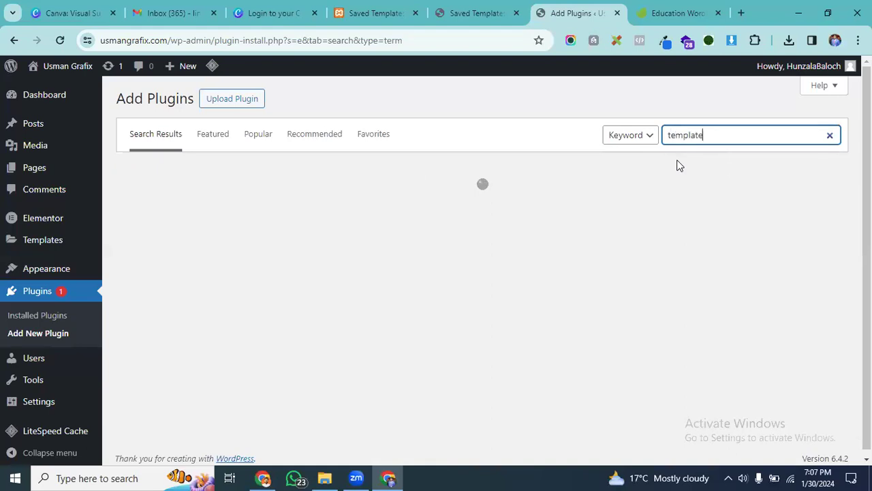
{"action": "type", "text": " kit"}
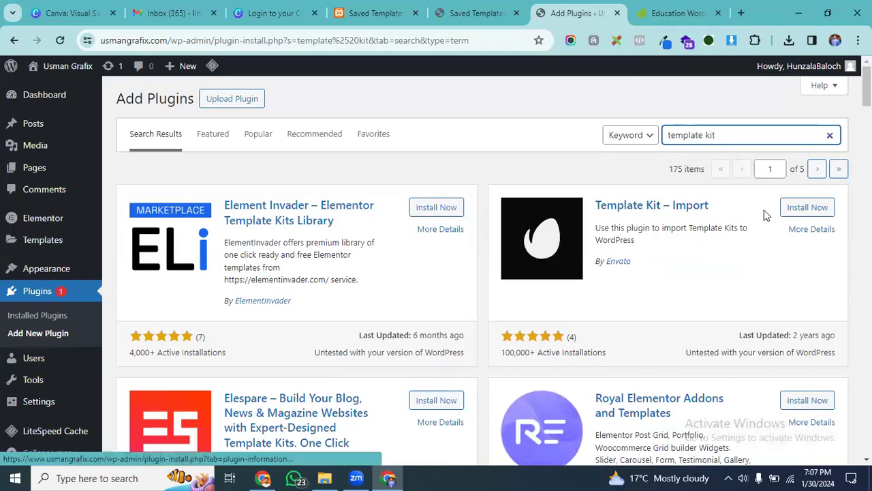
- Install and activate the Template Kit – Import plugin
{"action": "left_click", "coordinate": [799, 208]}
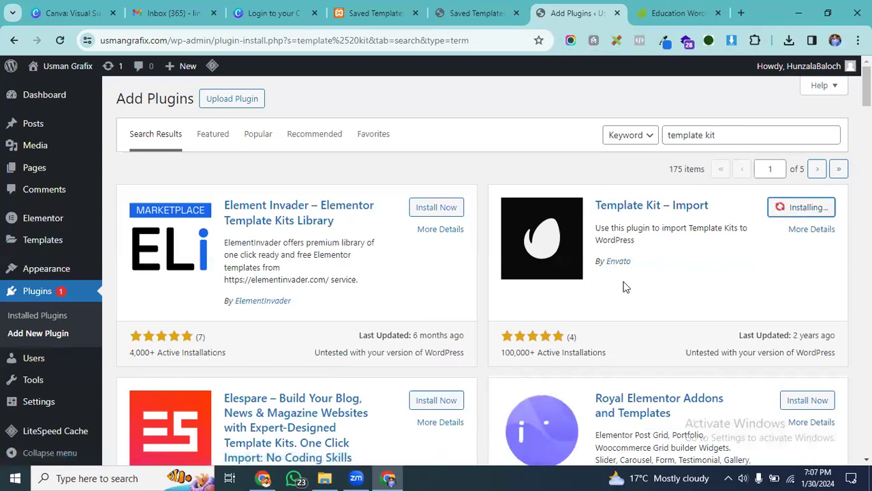
{"action": "left_click", "coordinate": [802, 208]}
{"action": "left_click", "coordinate": [478, 13]}
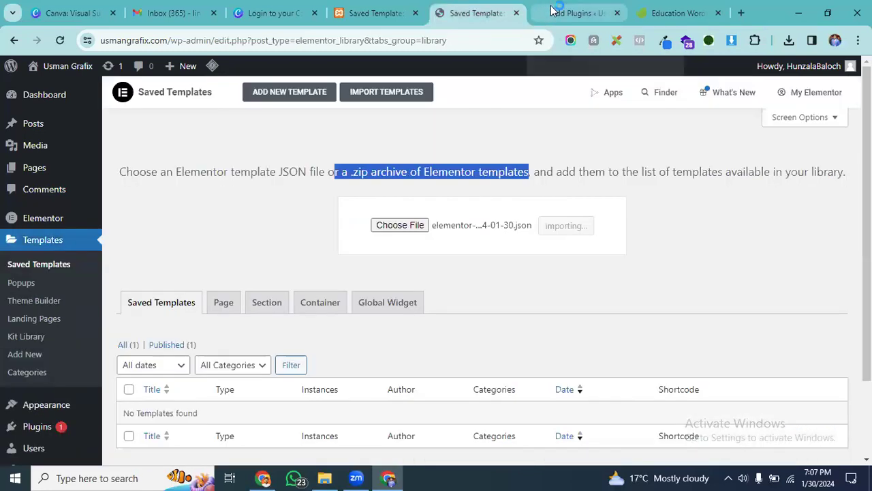
{"action": "left_click", "coordinate": [554, 11]}
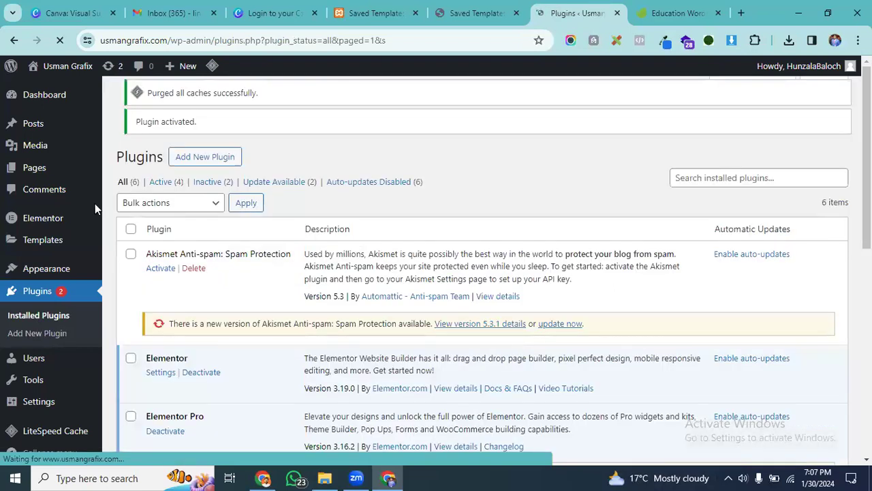
- Go to Tools > Template Kit to reach the Envato Installed Template Kits page
{"action": "scroll", "coordinate": [95, 203], "scroll_direction": "down", "scroll_amount": 5}
{"action": "scroll", "coordinate": [40, 245], "scroll_direction": "up", "scroll_amount": 3}
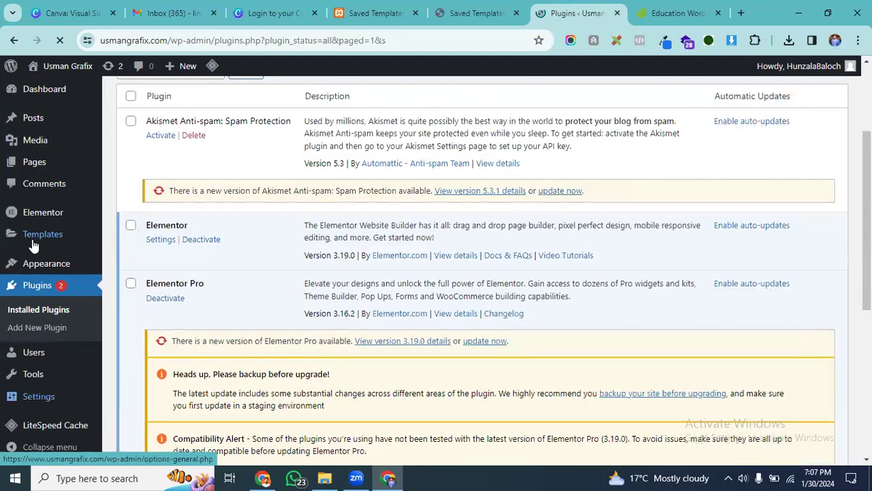
{"action": "scroll", "coordinate": [45, 355], "scroll_direction": "down", "scroll_amount": 2}
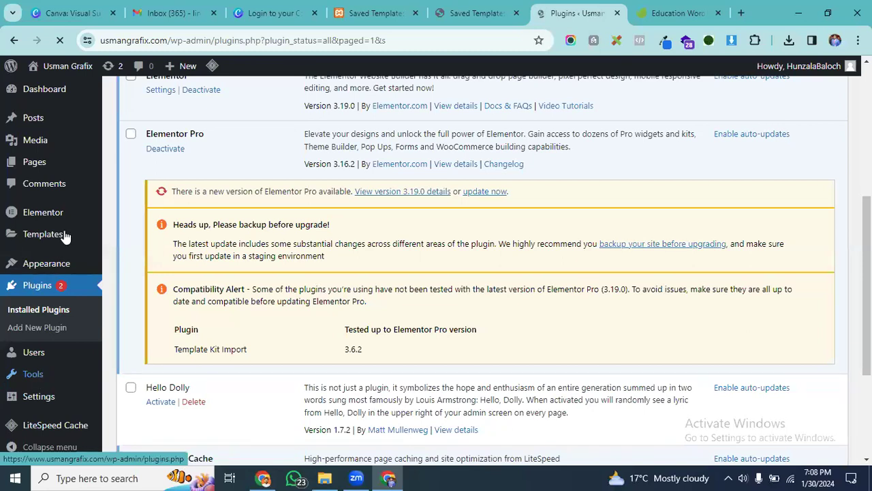
{"action": "mouse_move", "coordinate": [65, 250]}
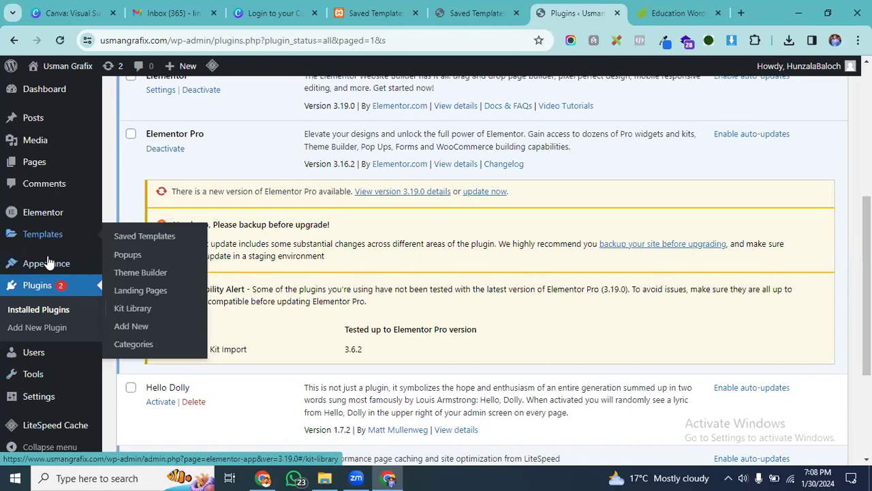
{"action": "mouse_move", "coordinate": [49, 263]}
{"action": "mouse_move", "coordinate": [47, 220]}
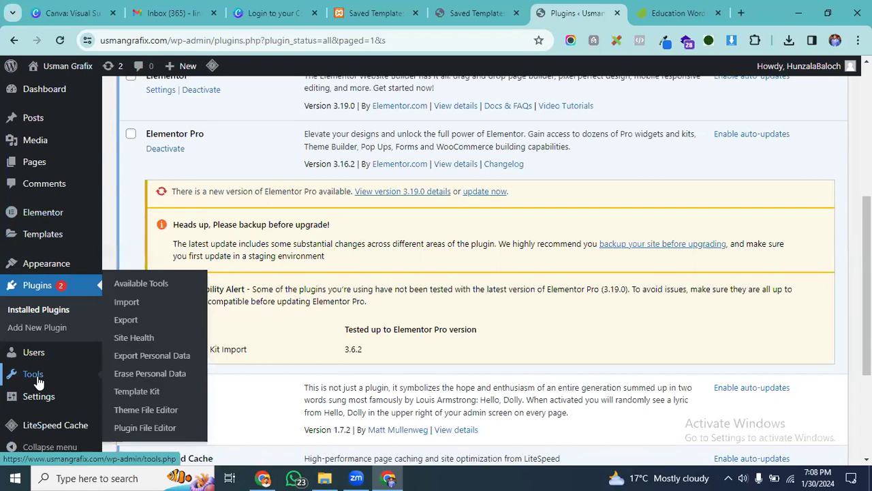
{"action": "left_click", "coordinate": [148, 393]}
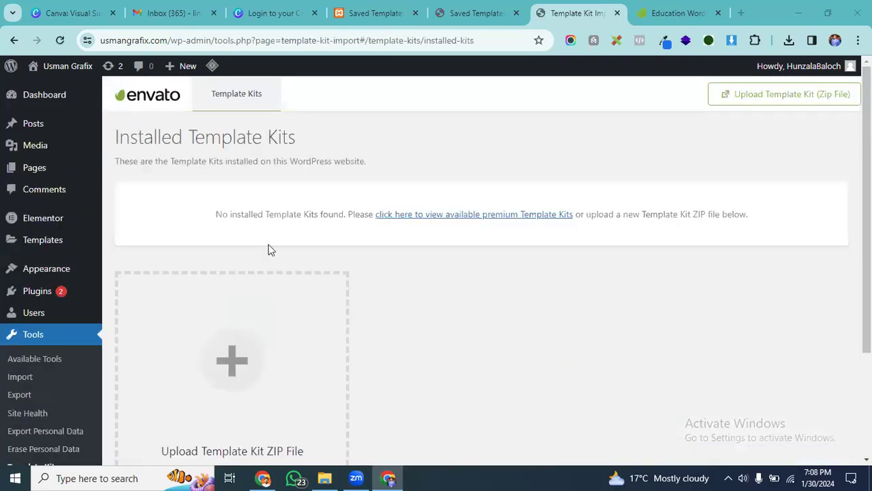
- In the upload dialog, browse Downloads and open the FreeLance Work folder
{"action": "scroll", "coordinate": [300, 195], "scroll_direction": "down", "scroll_amount": 3}
{"action": "scroll", "coordinate": [450, 255], "scroll_direction": "up", "scroll_amount": 3}
{"action": "scroll", "coordinate": [361, 263], "scroll_direction": "down", "scroll_amount": 3}
{"action": "scroll", "coordinate": [251, 348], "scroll_direction": "up", "scroll_amount": 3}
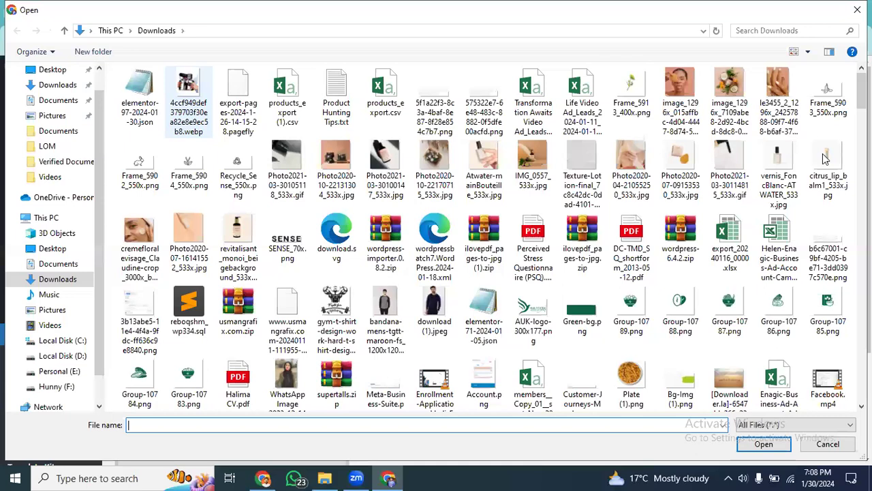
{"action": "scroll", "coordinate": [779, 232], "scroll_direction": "down", "scroll_amount": 2}
{"action": "scroll", "coordinate": [684, 276], "scroll_direction": "down", "scroll_amount": 3}
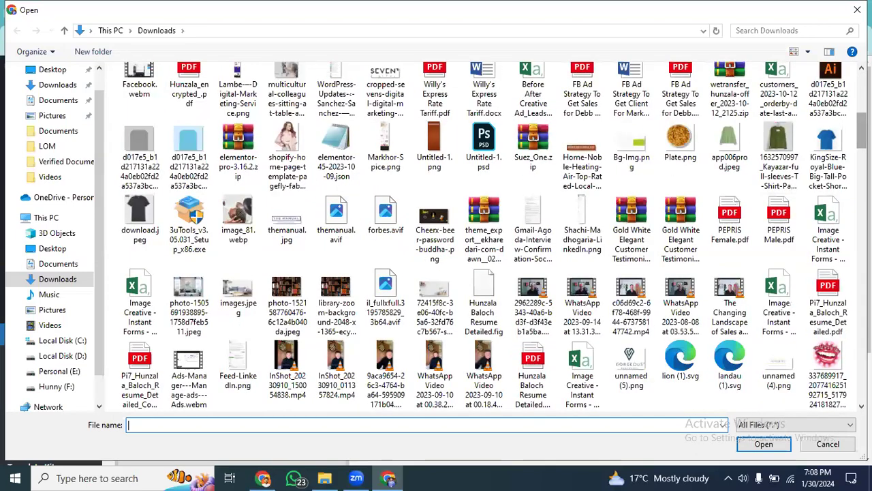
{"action": "scroll", "coordinate": [684, 276], "scroll_direction": "down", "scroll_amount": 5}
{"action": "scroll", "coordinate": [806, 244], "scroll_direction": "down", "scroll_amount": 2}
{"action": "double_click", "coordinate": [803, 314]}
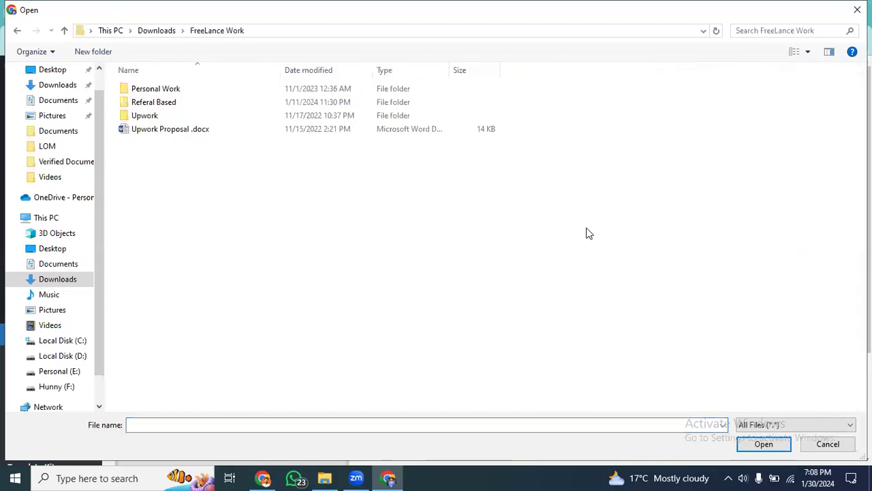
- Go through Personal Work into the marketing folder and choose the harris-creative template kit ZIP
{"action": "double_click", "coordinate": [160, 94]}
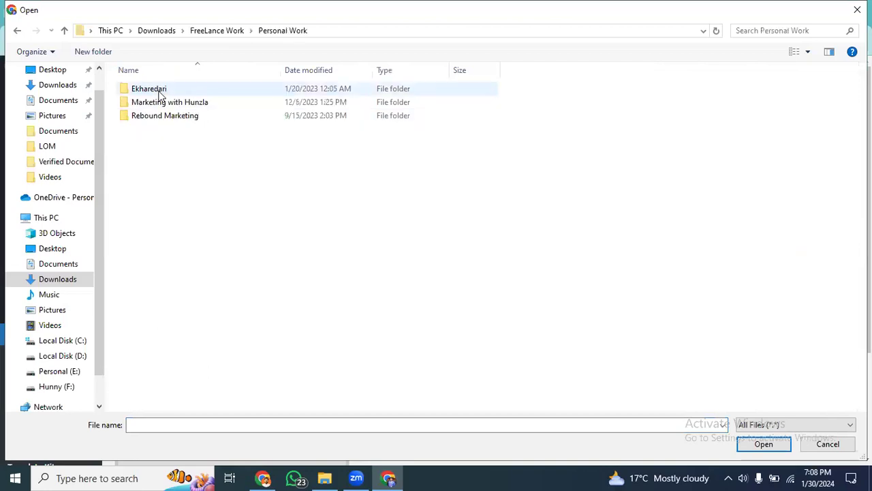
{"action": "left_click", "coordinate": [174, 103]}
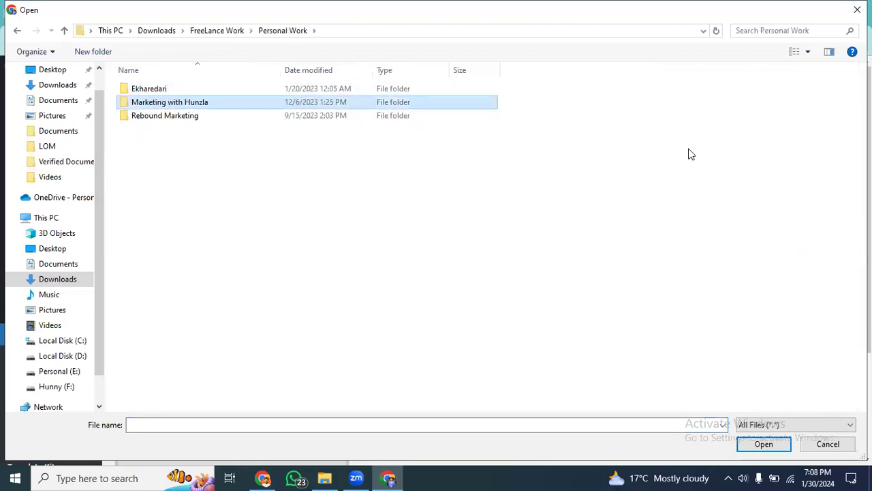
{"action": "key", "text": "Return"}
{"action": "left_click", "coordinate": [689, 149]}
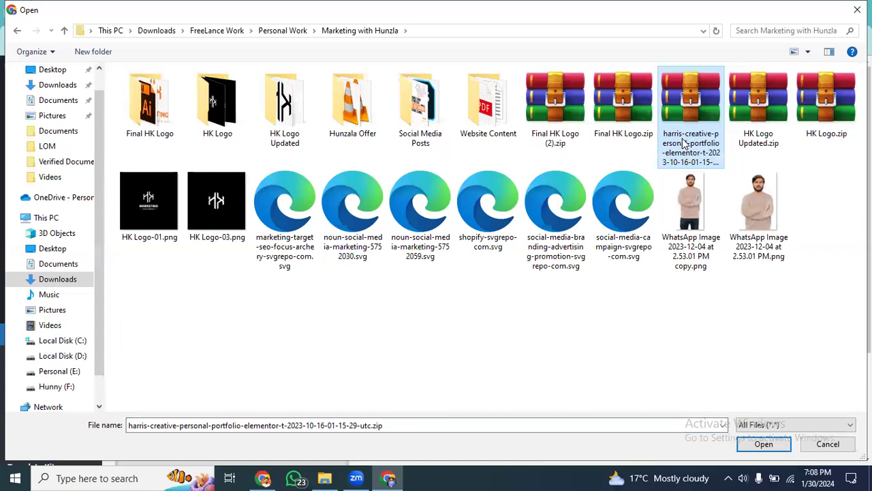
{"action": "double_click", "coordinate": [685, 143]}
{"action": "scroll", "coordinate": [311, 309], "scroll_direction": "down", "scroll_amount": 3}
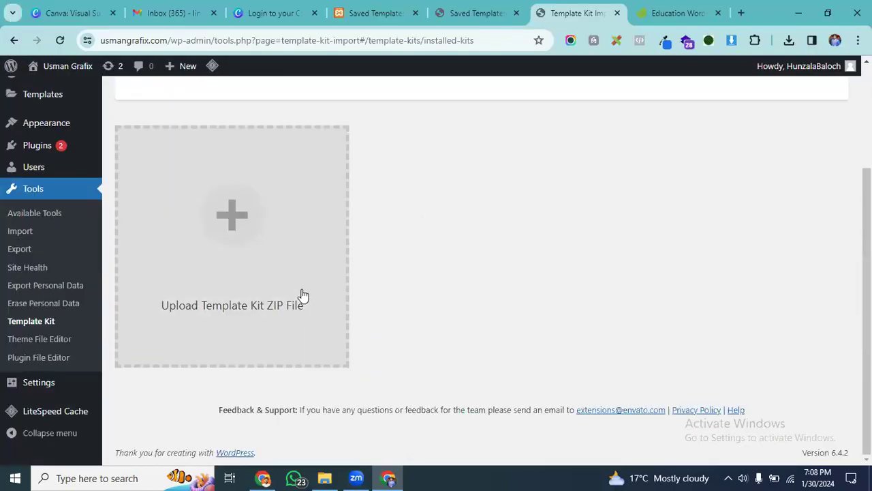
{"action": "left_click", "coordinate": [480, 5]}
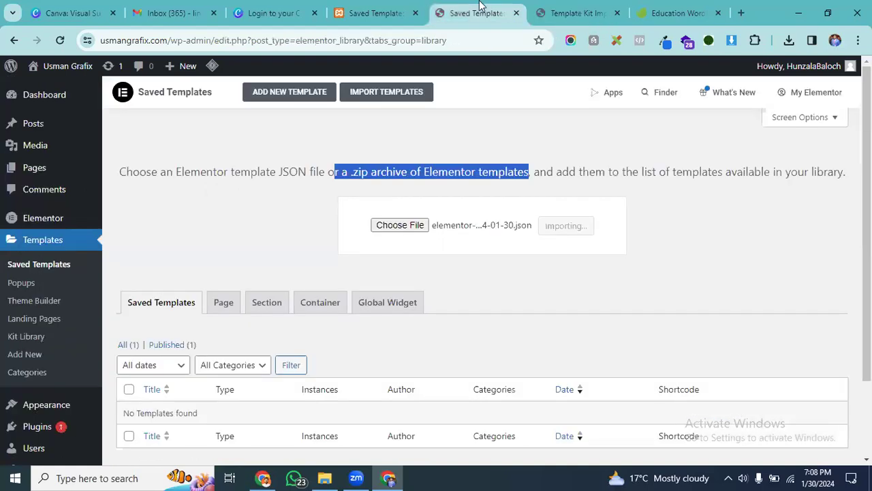
{"action": "left_click", "coordinate": [578, 13]}
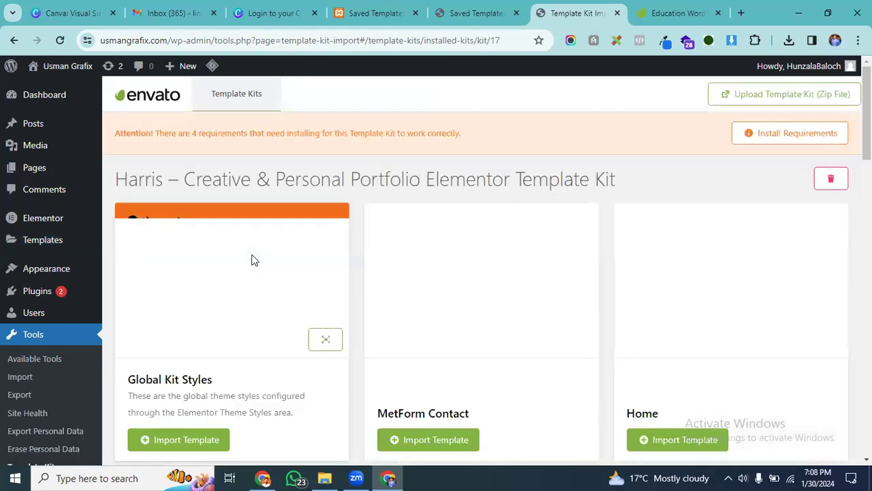
{"action": "scroll", "coordinate": [252, 260], "scroll_direction": "down", "scroll_amount": 1}
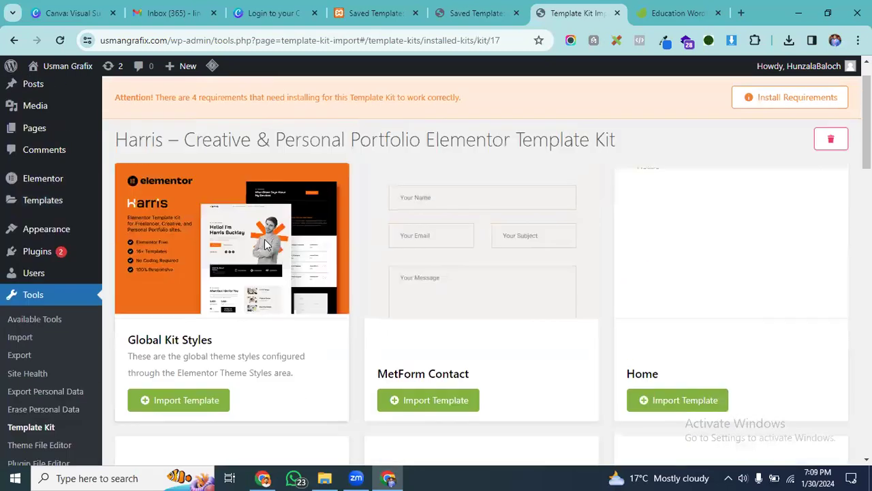
{"action": "scroll", "coordinate": [265, 239], "scroll_direction": "up", "scroll_amount": 1}
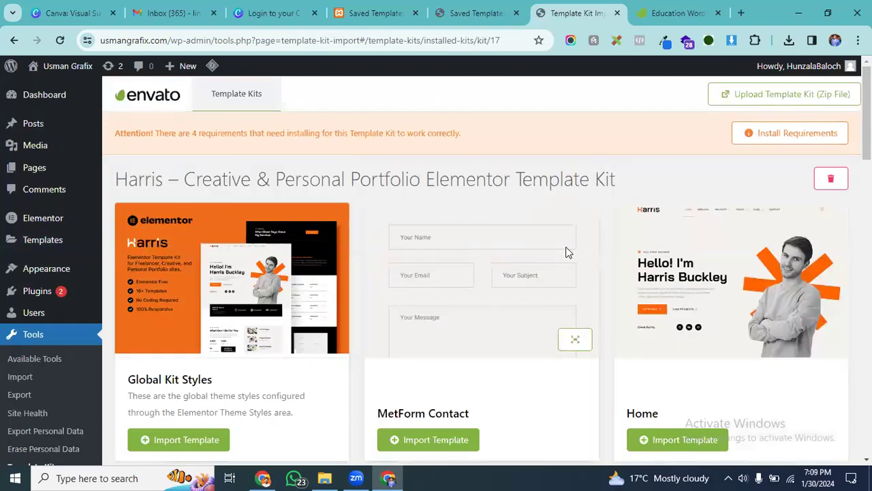
{"action": "scroll", "coordinate": [465, 251], "scroll_direction": "down", "scroll_amount": 5}
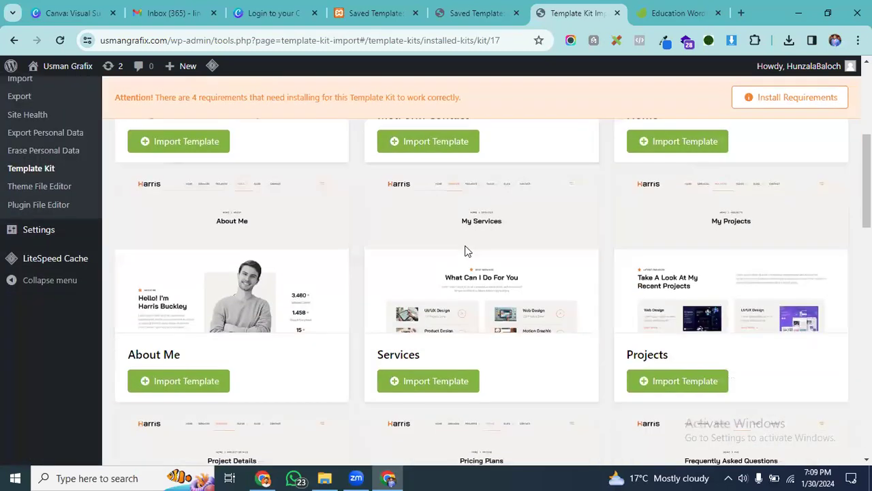
{"action": "scroll", "coordinate": [465, 251], "scroll_direction": "down", "scroll_amount": 9}
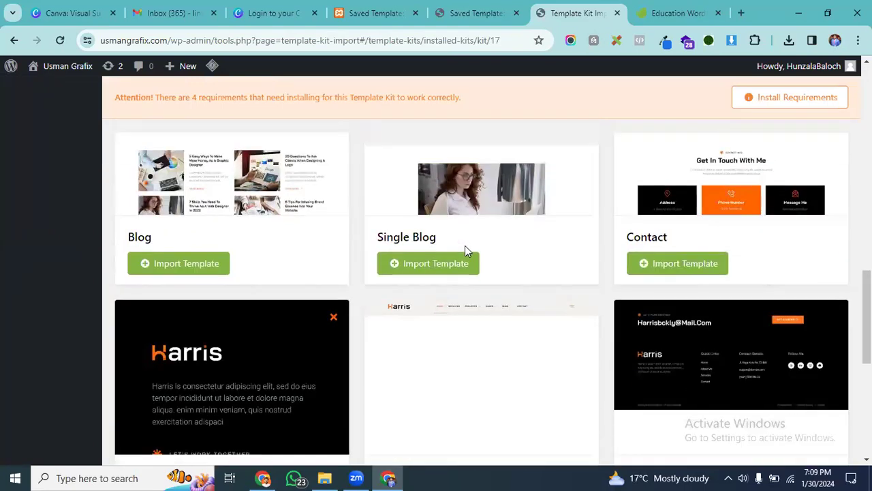
{"action": "scroll", "coordinate": [502, 266], "scroll_direction": "up", "scroll_amount": 15}
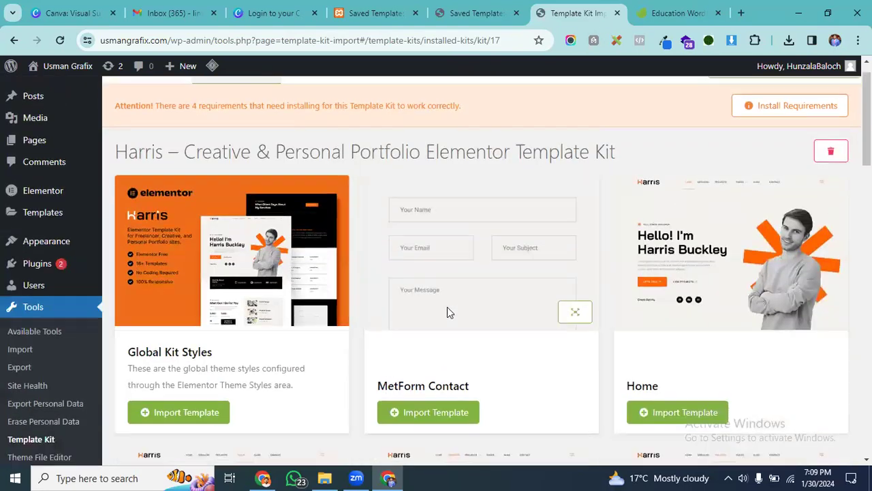
{"action": "scroll", "coordinate": [447, 307], "scroll_direction": "down", "scroll_amount": 2}
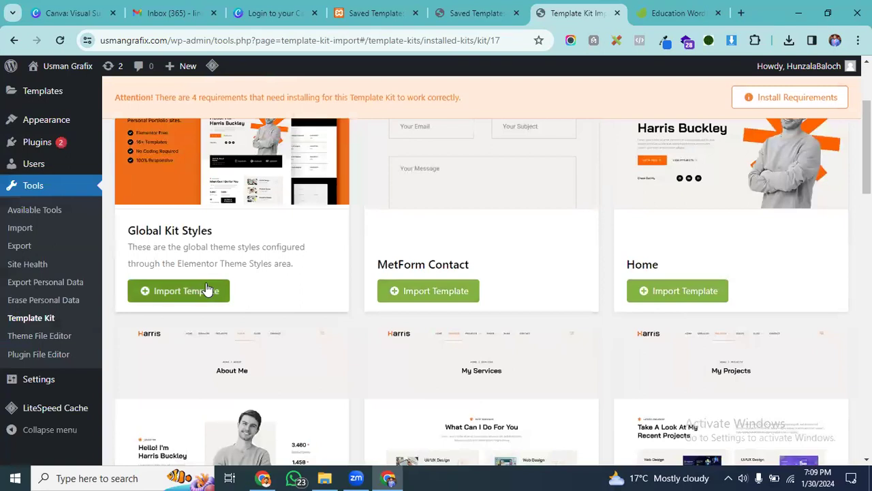
{"action": "scroll", "coordinate": [401, 279], "scroll_direction": "up", "scroll_amount": 2}
{"action": "left_click_drag", "start_coordinate": [169, 133], "coordinate": [466, 130]}
{"action": "left_click", "coordinate": [417, 137]}
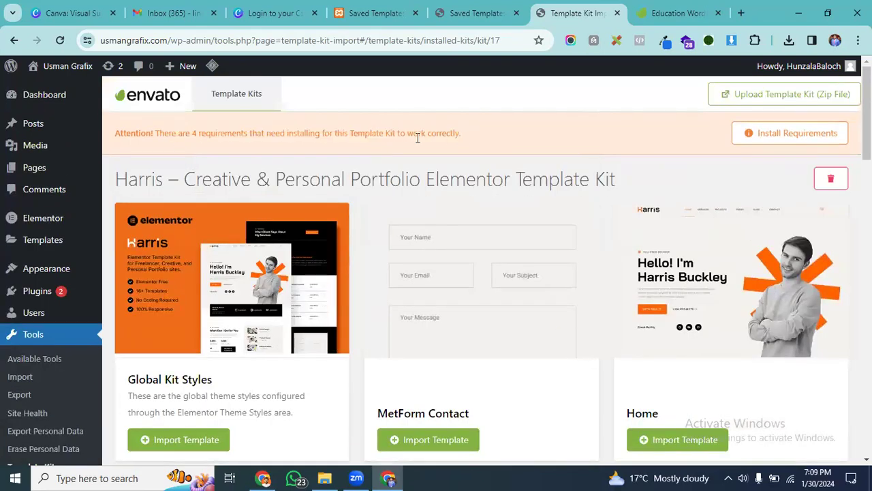
{"action": "left_click_drag", "start_coordinate": [347, 135], "coordinate": [516, 132]}
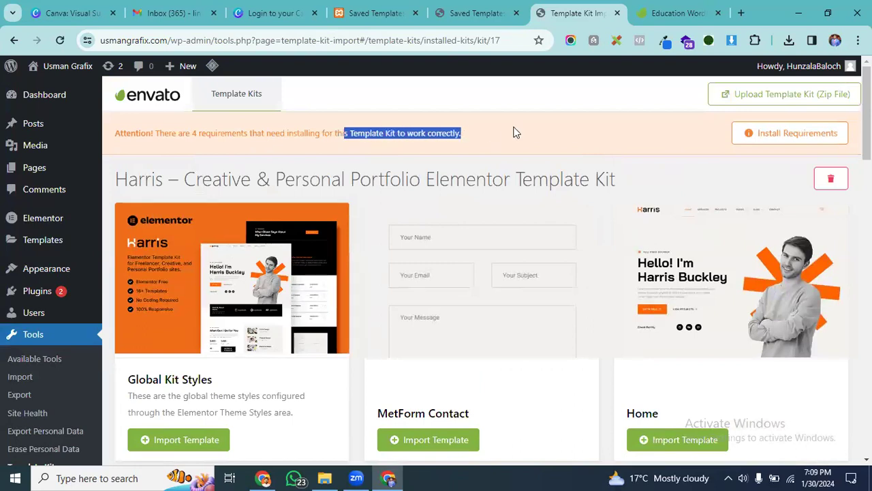
{"action": "left_click", "coordinate": [515, 131]}
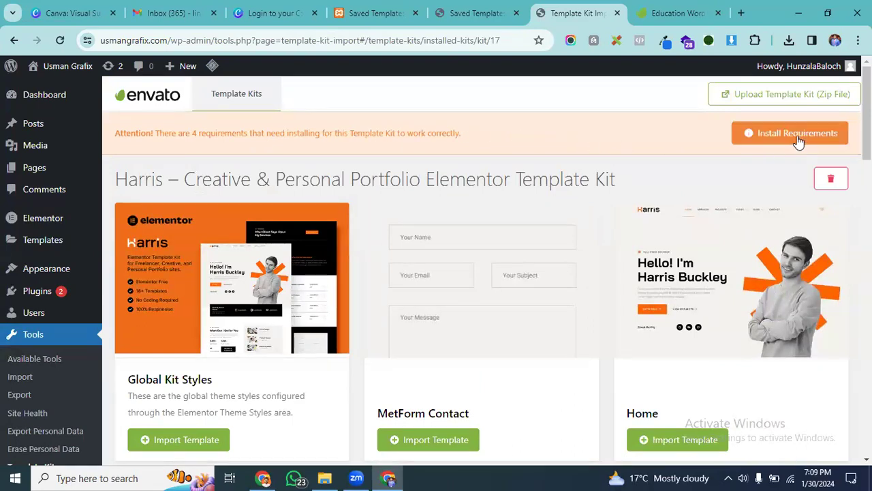
{"action": "left_click", "coordinate": [743, 140]}
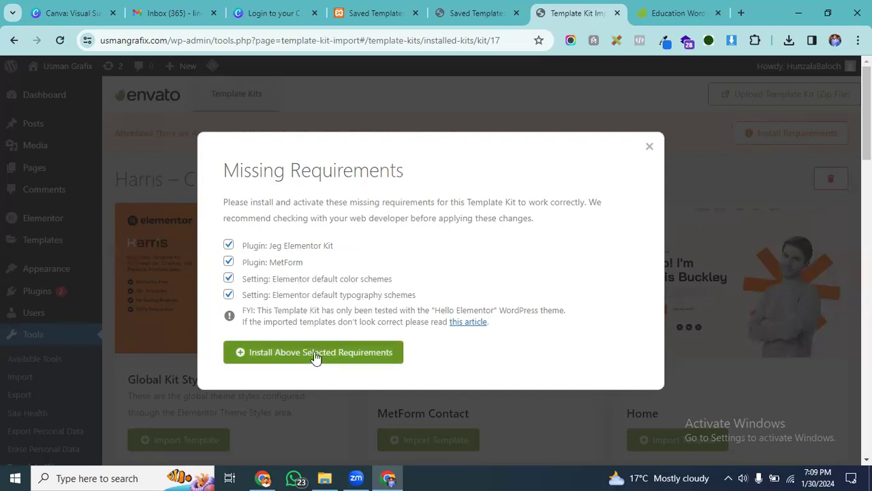
{"action": "left_click", "coordinate": [735, 134]}
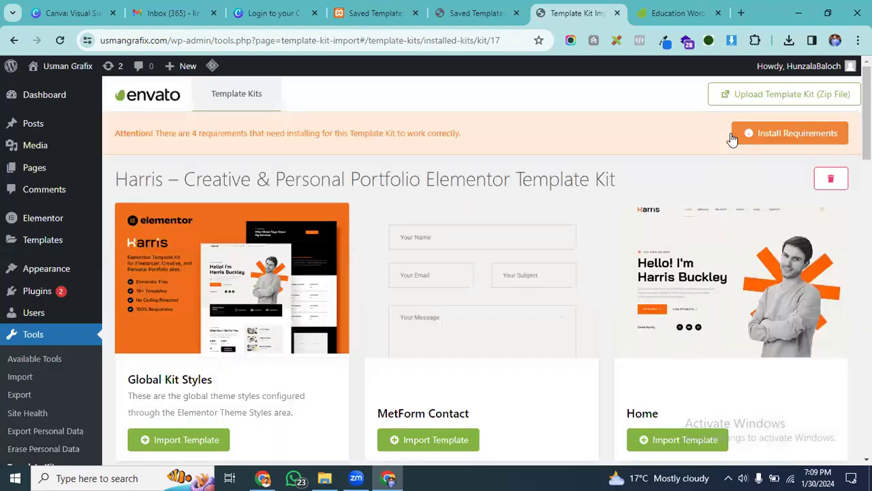
- Import the Harris kit's Home template and let the import progress to 31%
{"action": "scroll", "coordinate": [713, 268], "scroll_direction": "down", "scroll_amount": 2}
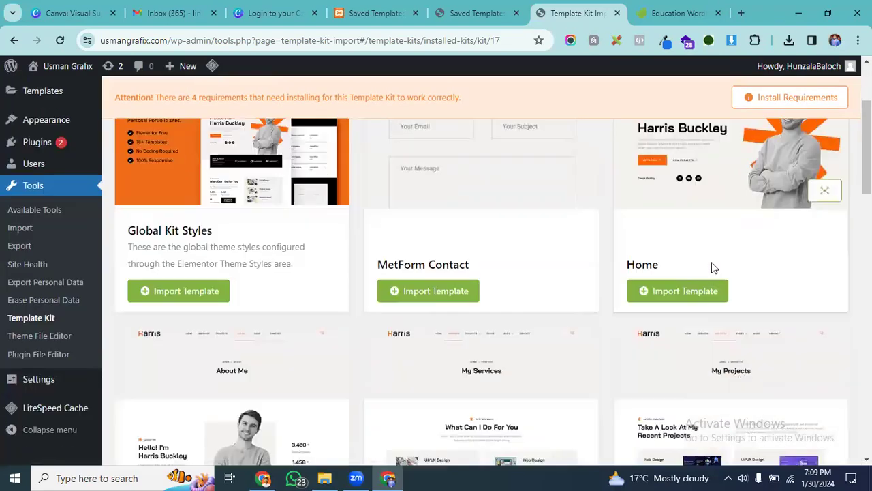
{"action": "left_click", "coordinate": [682, 300]}
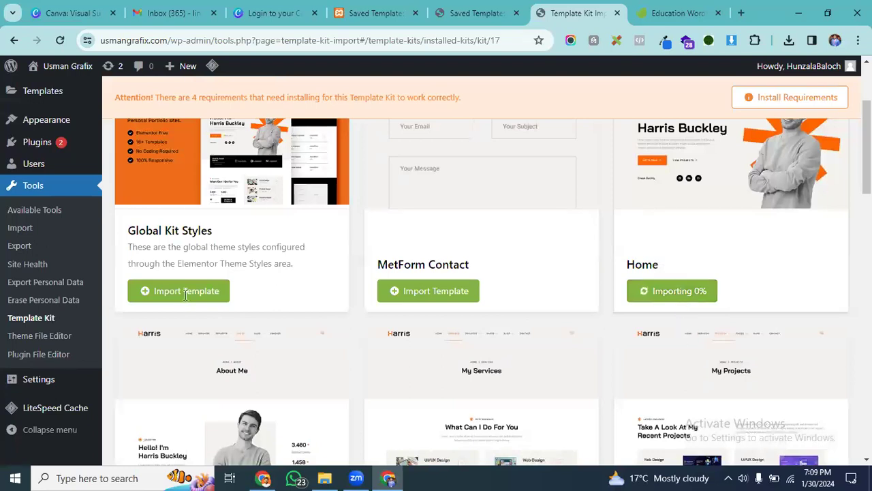
{"action": "mouse_move", "coordinate": [219, 207]}
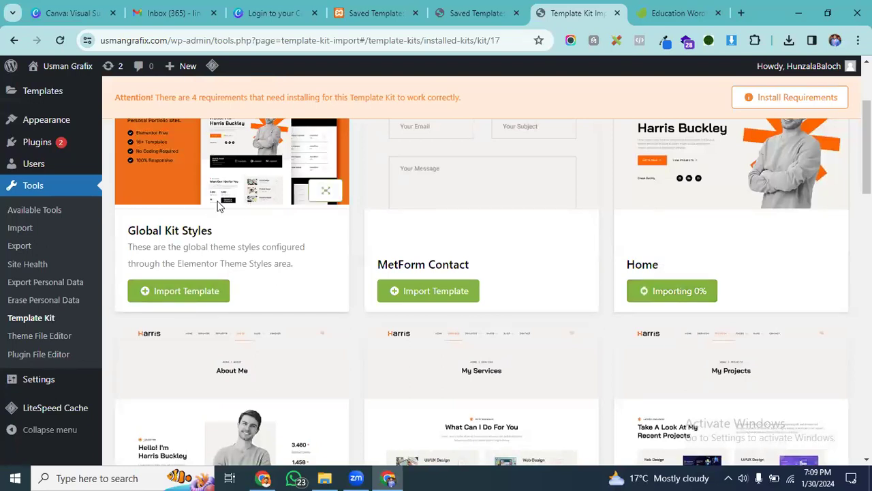
{"action": "scroll", "coordinate": [204, 231], "scroll_direction": "up", "scroll_amount": 2}
{"action": "scroll", "coordinate": [170, 223], "scroll_direction": "down", "scroll_amount": 2}
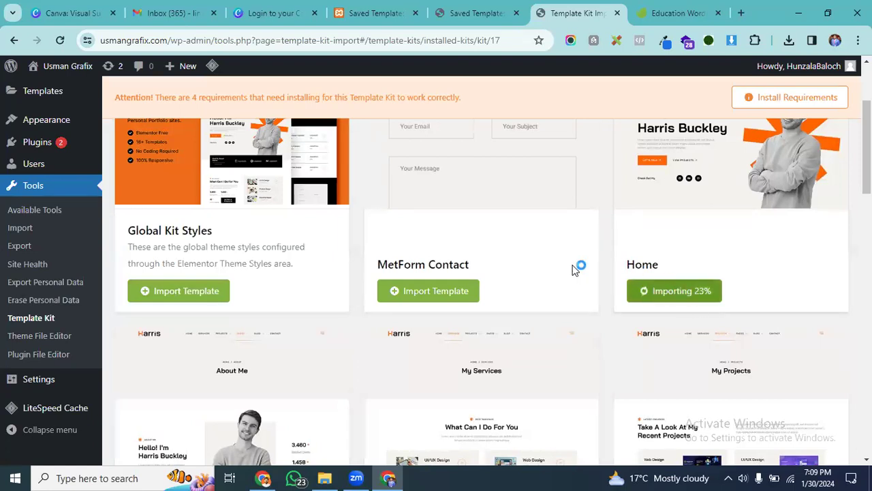
{"action": "scroll", "coordinate": [516, 228], "scroll_direction": "down", "scroll_amount": 2}
{"action": "scroll", "coordinate": [522, 226], "scroll_direction": "up", "scroll_amount": 2}
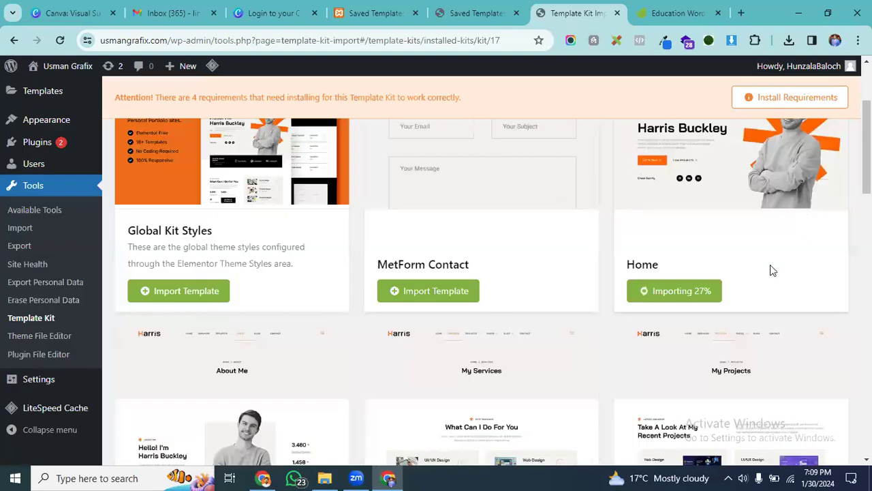
{"action": "scroll", "coordinate": [683, 297], "scroll_direction": "down", "scroll_amount": 1}
{"action": "scroll", "coordinate": [682, 297], "scroll_direction": "down", "scroll_amount": 2}
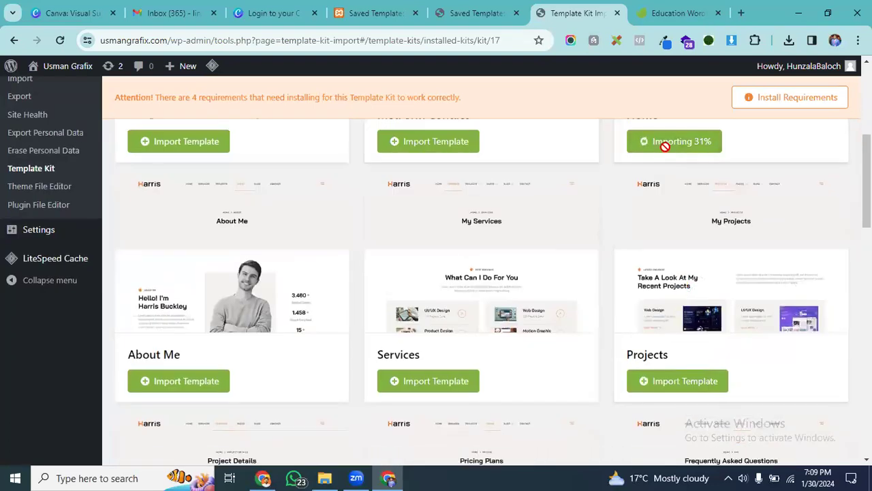
{"action": "scroll", "coordinate": [661, 141], "scroll_direction": "up", "scroll_amount": 4}
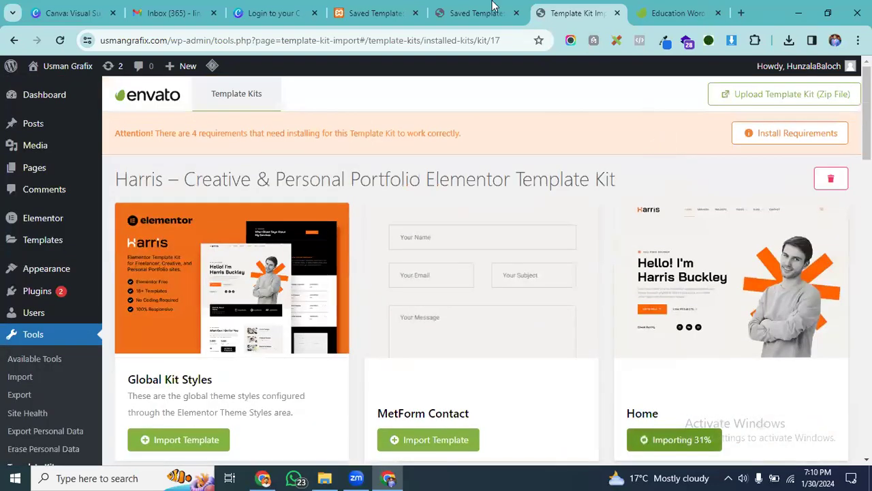
{"action": "left_click", "coordinate": [477, 13]}
{"action": "scroll", "coordinate": [294, 269], "scroll_direction": "down", "scroll_amount": 2}
{"action": "scroll", "coordinate": [298, 270], "scroll_direction": "up", "scroll_amount": 2}
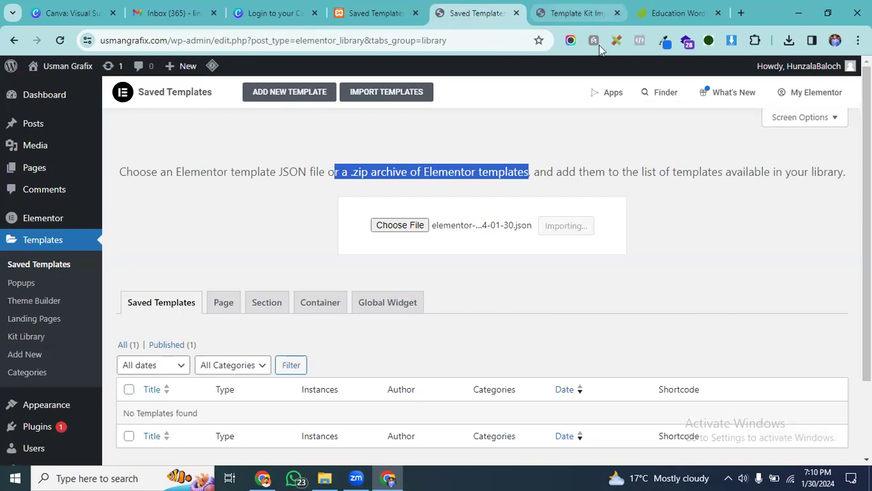
{"action": "scroll", "coordinate": [721, 369], "scroll_direction": "down", "scroll_amount": 2}
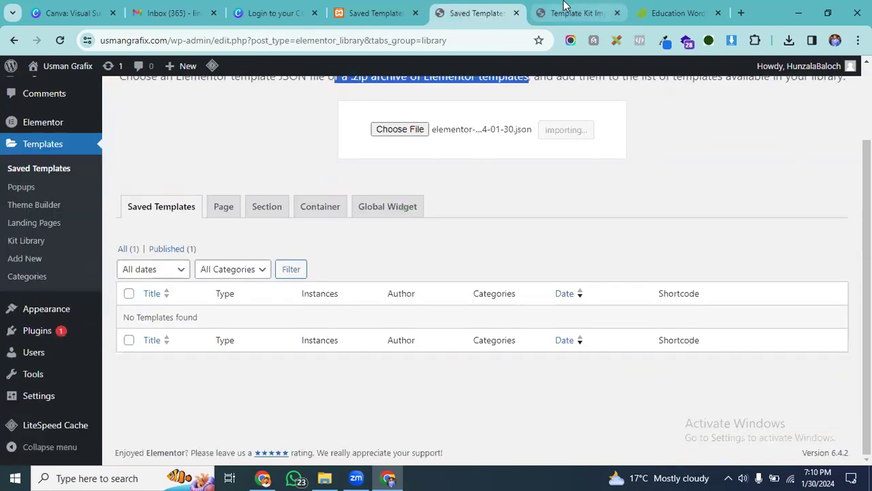
{"action": "left_click", "coordinate": [580, 13]}
{"action": "scroll", "coordinate": [633, 307], "scroll_direction": "down", "scroll_amount": 2}
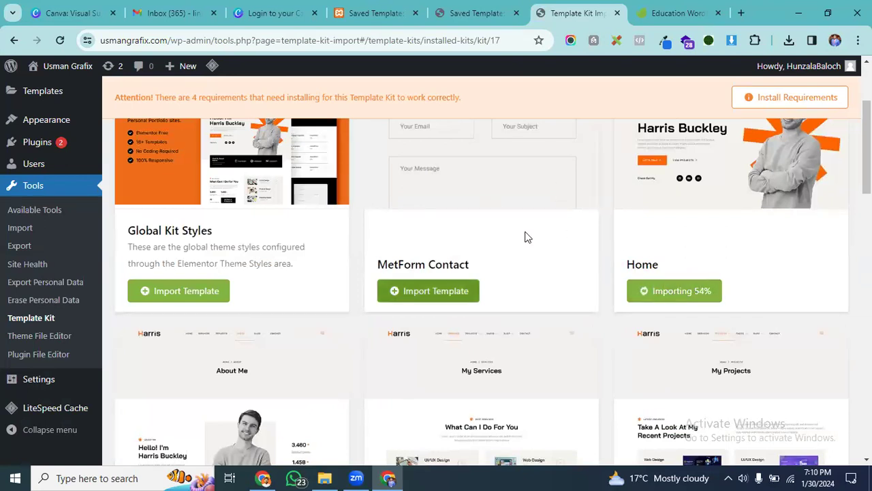
{"action": "left_click", "coordinate": [695, 12]}
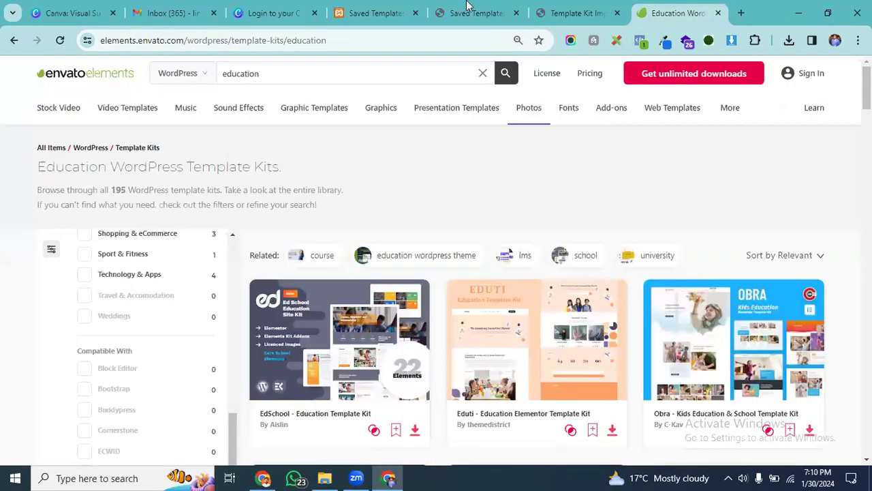
{"action": "left_click", "coordinate": [471, 11]}
{"action": "scroll", "coordinate": [300, 205], "scroll_direction": "up", "scroll_amount": 2}
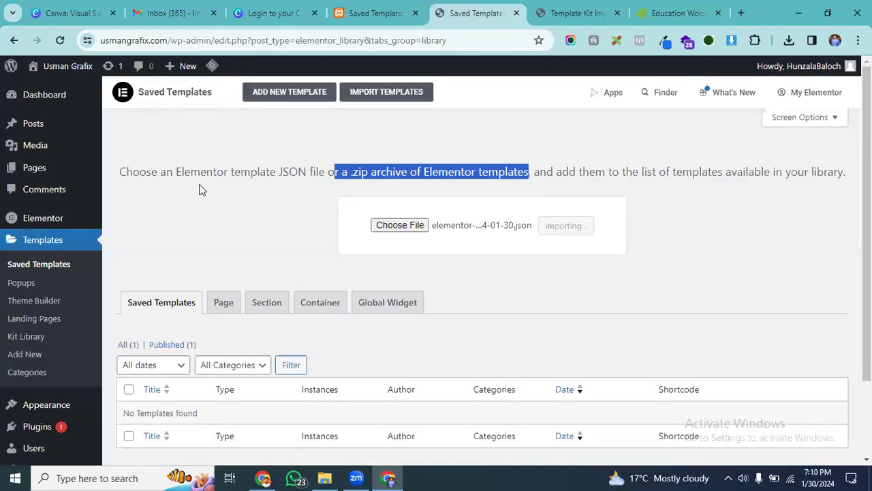
{"action": "scroll", "coordinate": [276, 209], "scroll_direction": "down", "scroll_amount": 1}
{"action": "scroll", "coordinate": [276, 212], "scroll_direction": "down", "scroll_amount": 1}
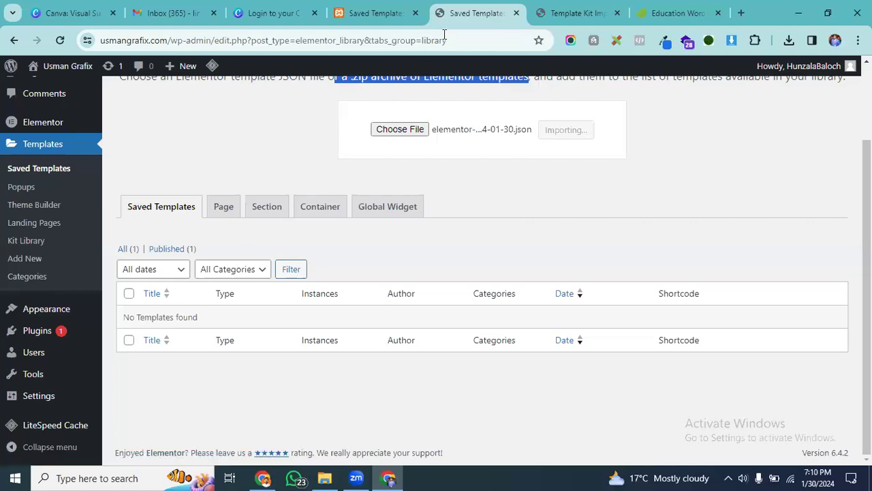
{"action": "left_click", "coordinate": [554, 7]}
{"action": "scroll", "coordinate": [418, 193], "scroll_direction": "up", "scroll_amount": 3}
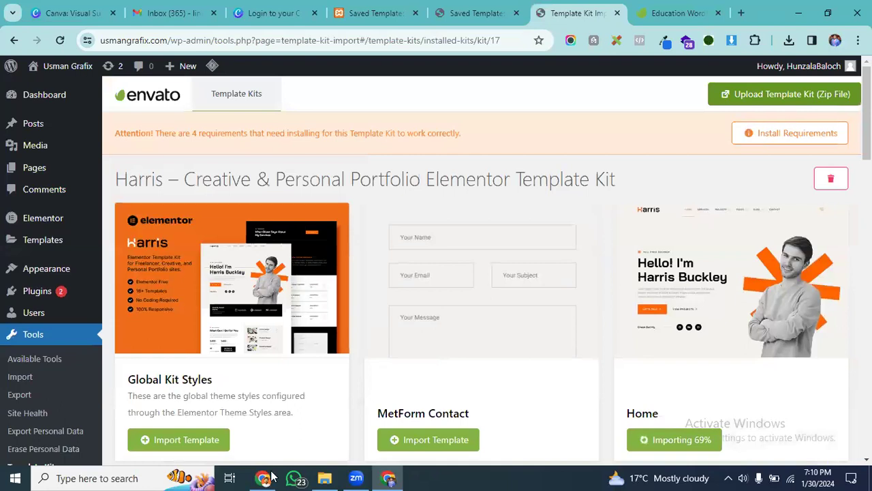
- Open the harris-creative portfolio template kit ZIP from the Marketing with Hunzla folder
{"action": "left_click", "coordinate": [326, 477]}
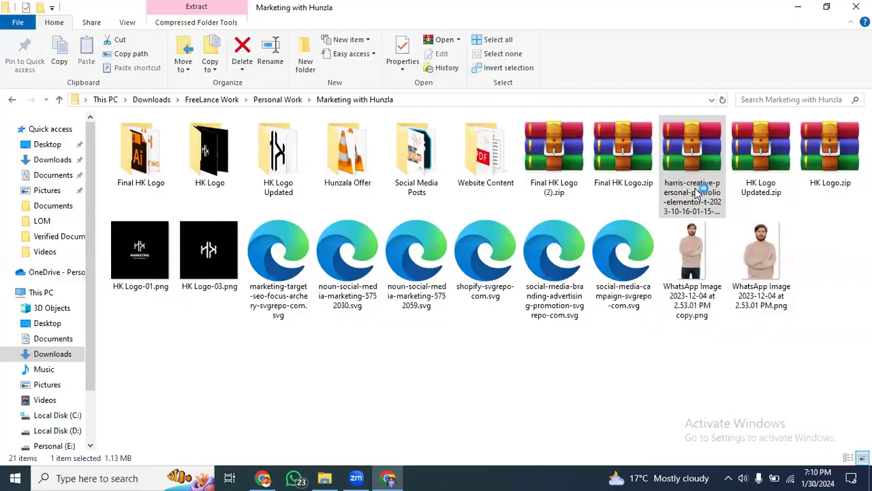
{"action": "key", "text": "F2"}
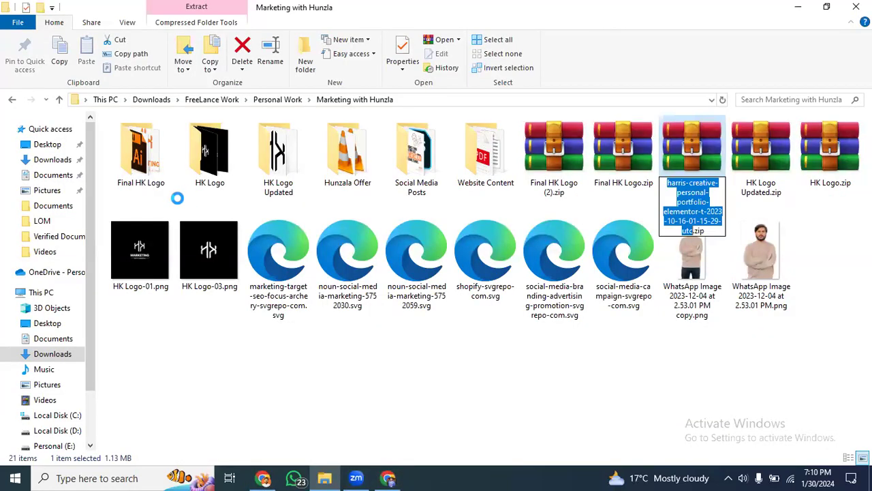
{"action": "key", "text": "Home"}
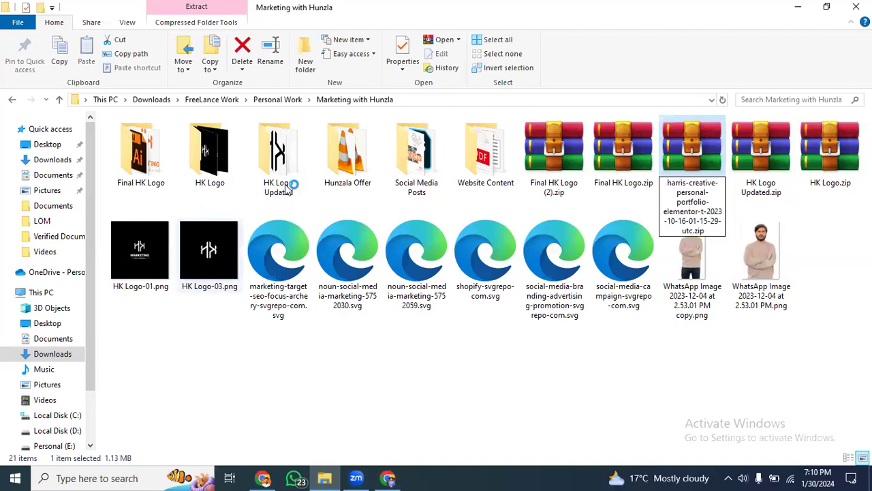
{"action": "double_click", "coordinate": [692, 170]}
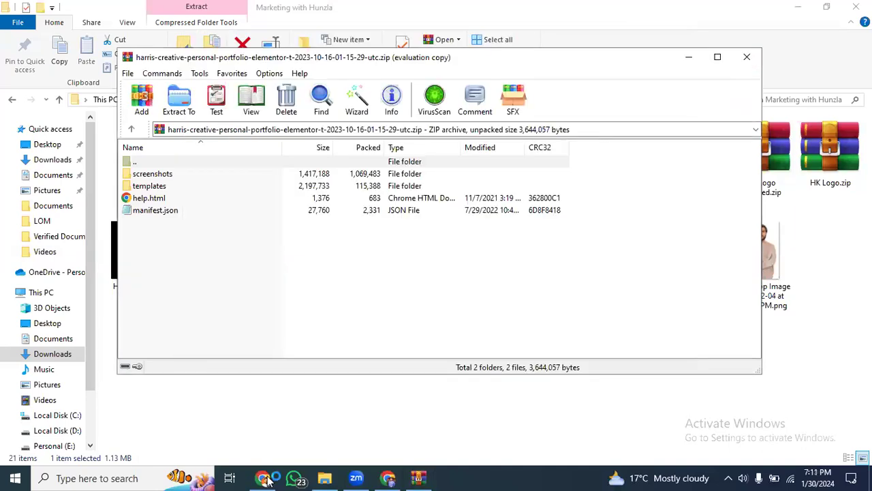
{"action": "left_click", "coordinate": [396, 477]}
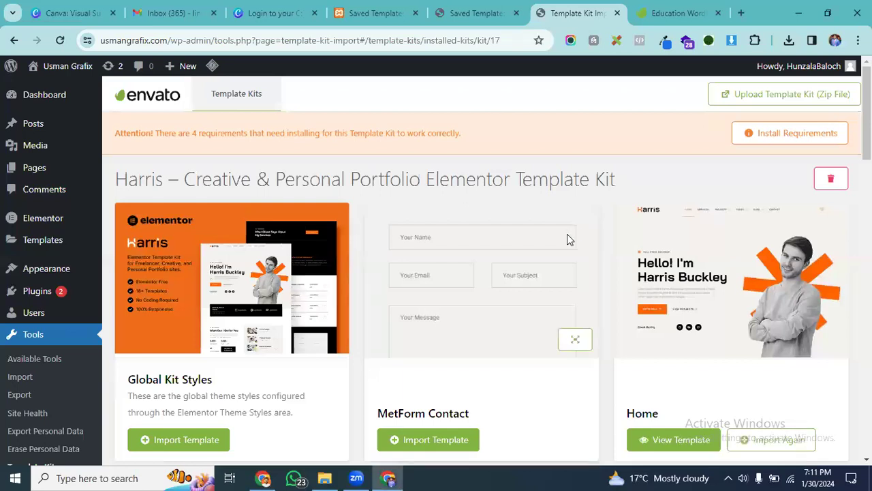
{"action": "scroll", "coordinate": [567, 234], "scroll_direction": "down", "scroll_amount": 2}
{"action": "scroll", "coordinate": [573, 241], "scroll_direction": "up", "scroll_amount": 2}
{"action": "key", "text": "alt+Tab"}
{"action": "double_click", "coordinate": [709, 169]}
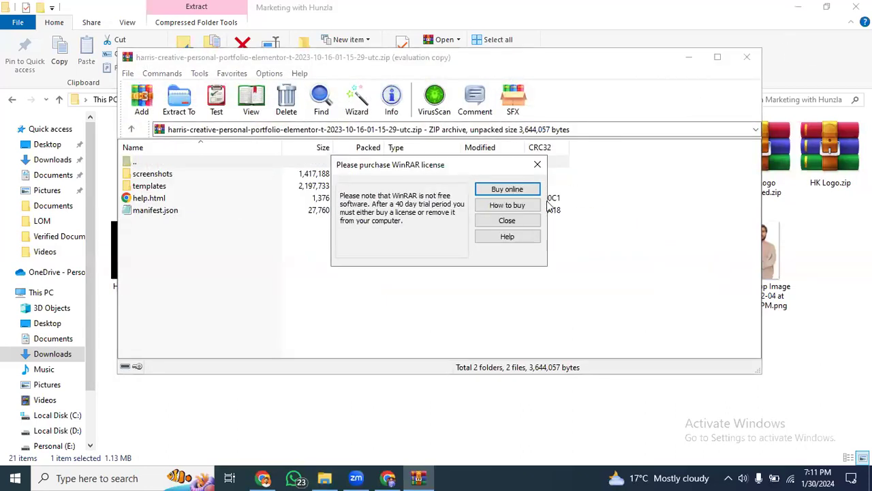
{"action": "left_click", "coordinate": [523, 219]}
{"action": "left_click", "coordinate": [746, 58]}
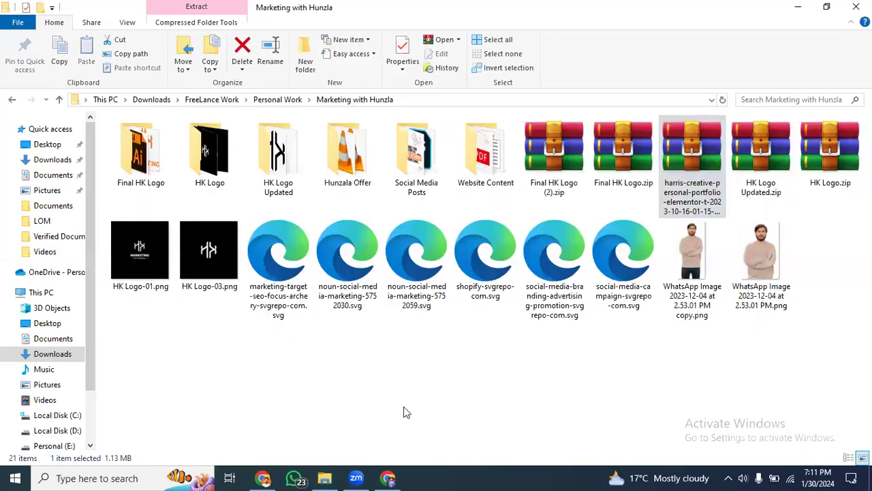
{"action": "left_click", "coordinate": [392, 477]}
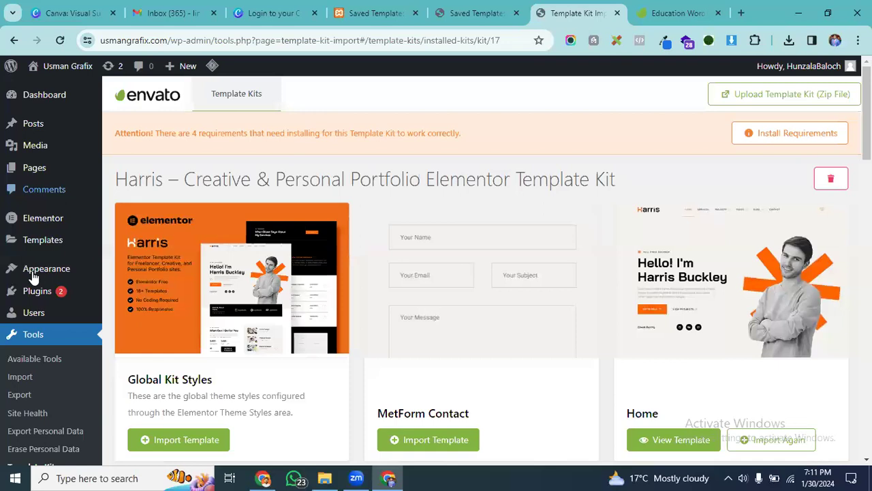
{"action": "mouse_move", "coordinate": [55, 244]}
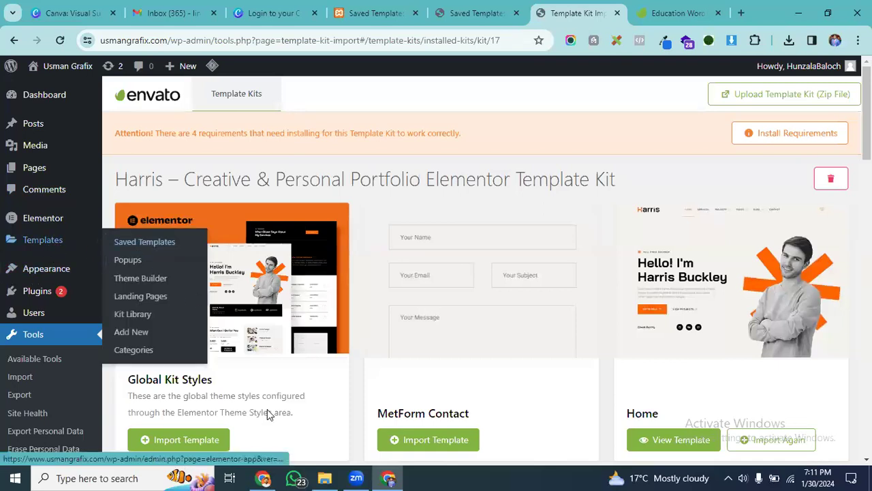
{"action": "left_click", "coordinate": [324, 478]}
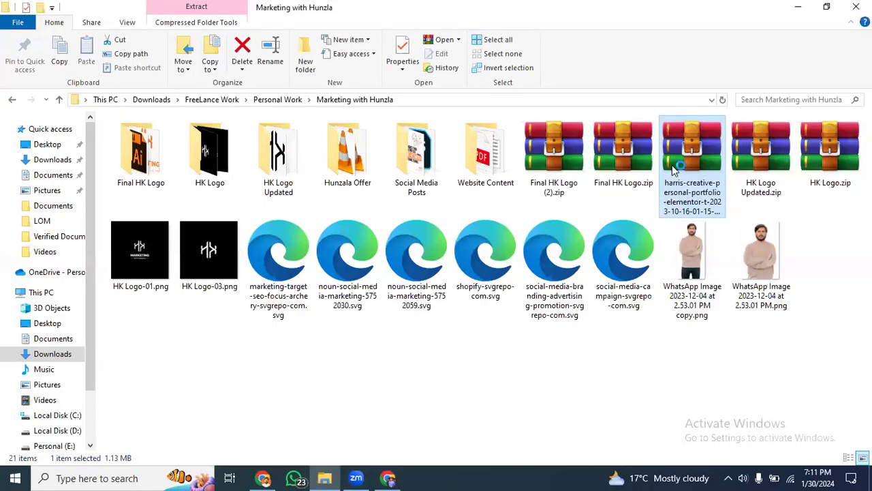
{"action": "left_click", "coordinate": [167, 188]}
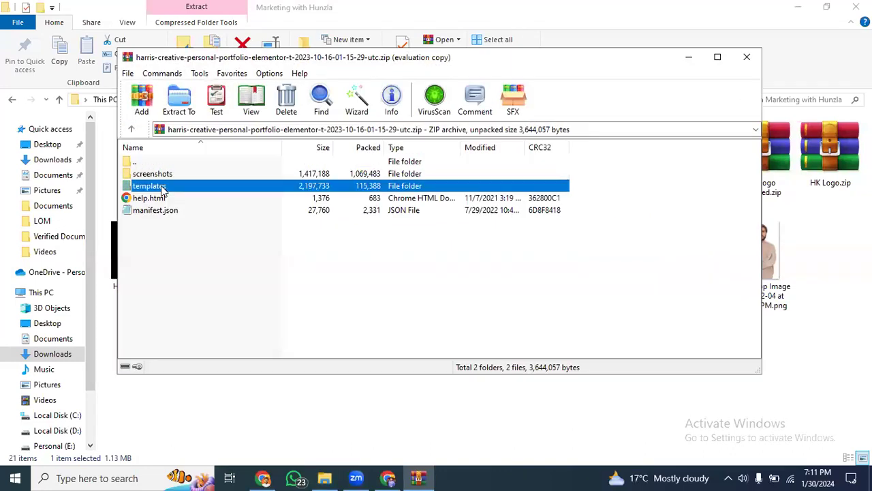
{"action": "key", "text": "Escape"}
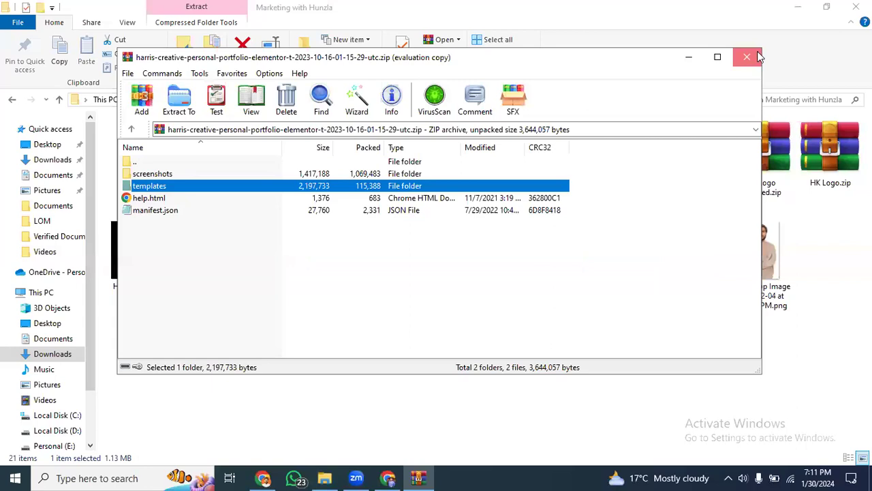
{"action": "left_click", "coordinate": [737, 63]}
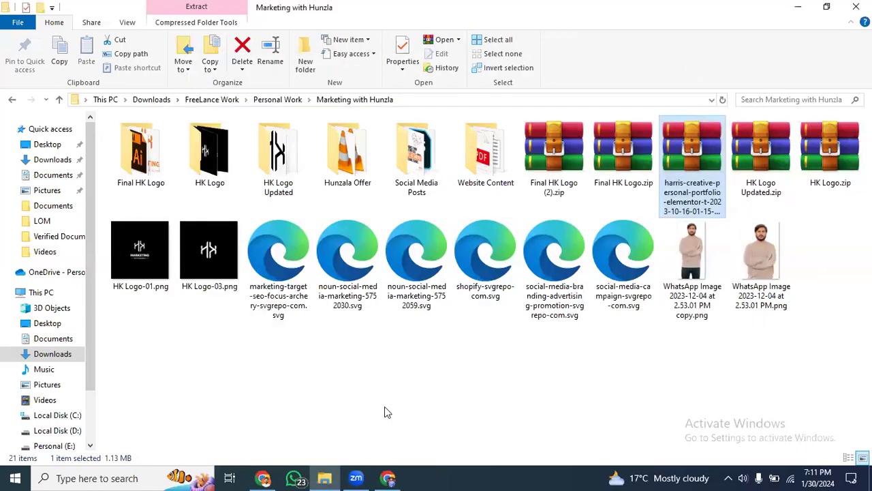
{"action": "left_click", "coordinate": [387, 477]}
{"action": "scroll", "coordinate": [750, 292], "scroll_direction": "up", "scroll_amount": 5}
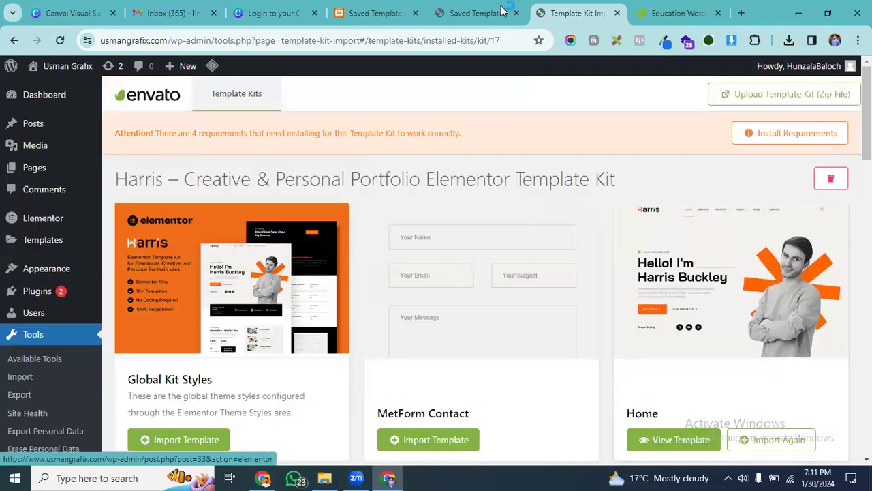
- Reload Saved Templates to list the imported Home Section, then open its View preview in a new tab
{"action": "left_click", "coordinate": [477, 13]}
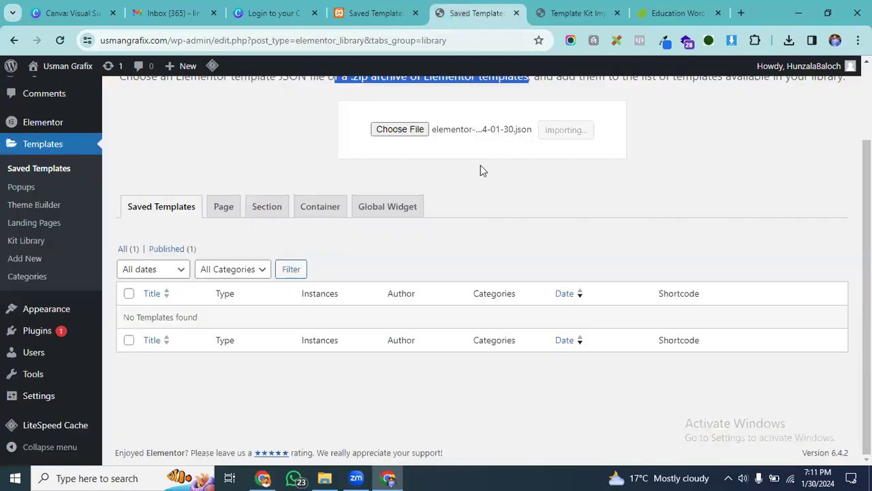
{"action": "left_click", "coordinate": [36, 174]}
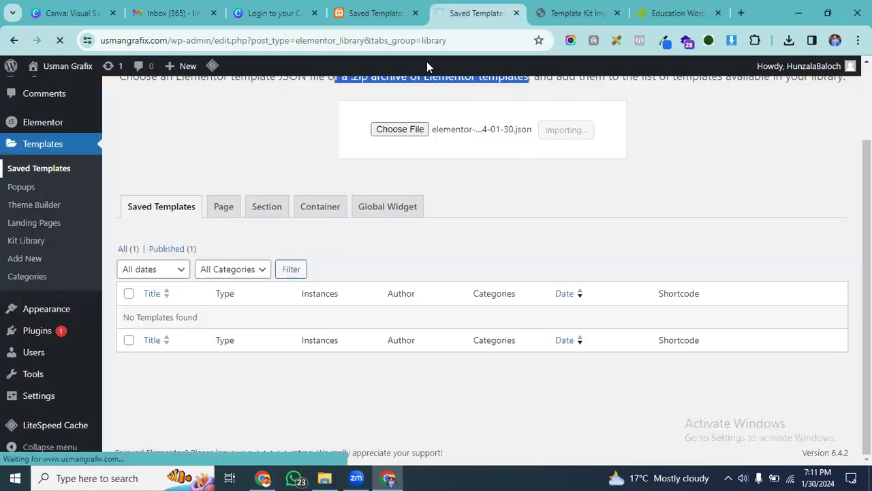
{"action": "left_click", "coordinate": [578, 13]}
{"action": "scroll", "coordinate": [699, 314], "scroll_direction": "down", "scroll_amount": 2}
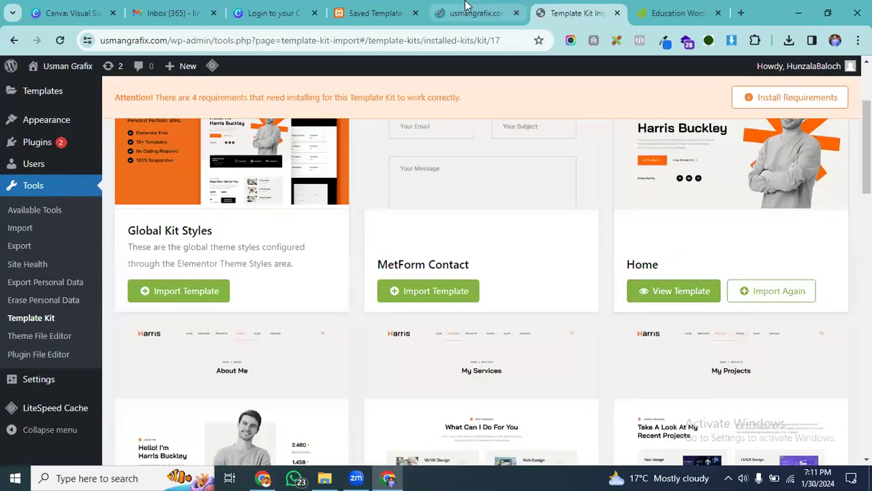
{"action": "left_click", "coordinate": [477, 13]}
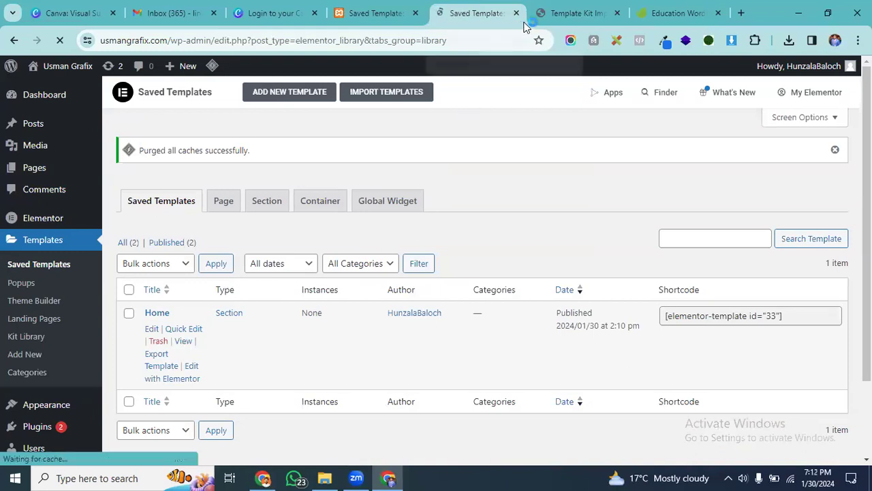
{"action": "left_click", "coordinate": [568, 5]}
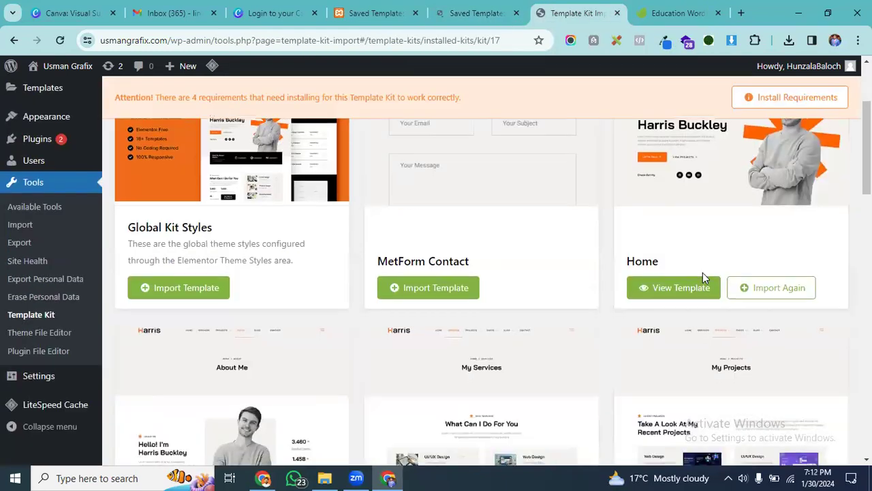
{"action": "scroll", "coordinate": [191, 384], "scroll_direction": "down", "scroll_amount": 2}
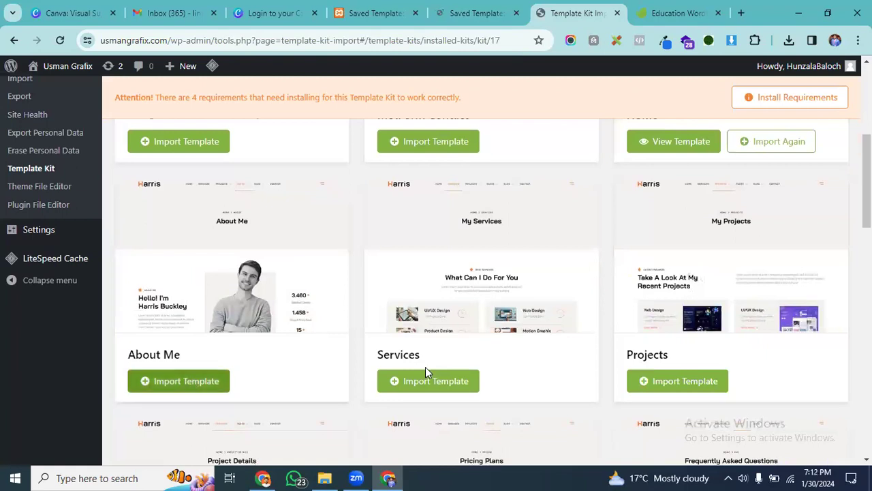
{"action": "scroll", "coordinate": [677, 229], "scroll_direction": "down", "scroll_amount": 1}
{"action": "scroll", "coordinate": [677, 228], "scroll_direction": "down", "scroll_amount": 1}
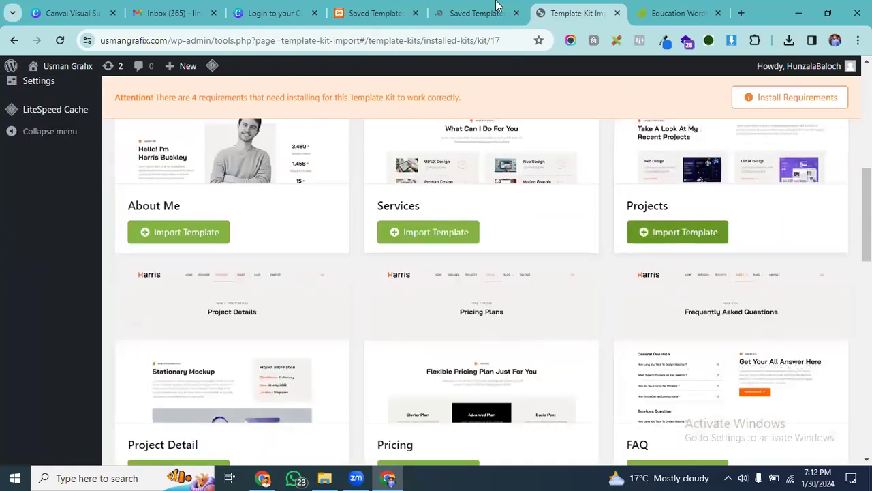
{"action": "left_click", "coordinate": [453, 8]}
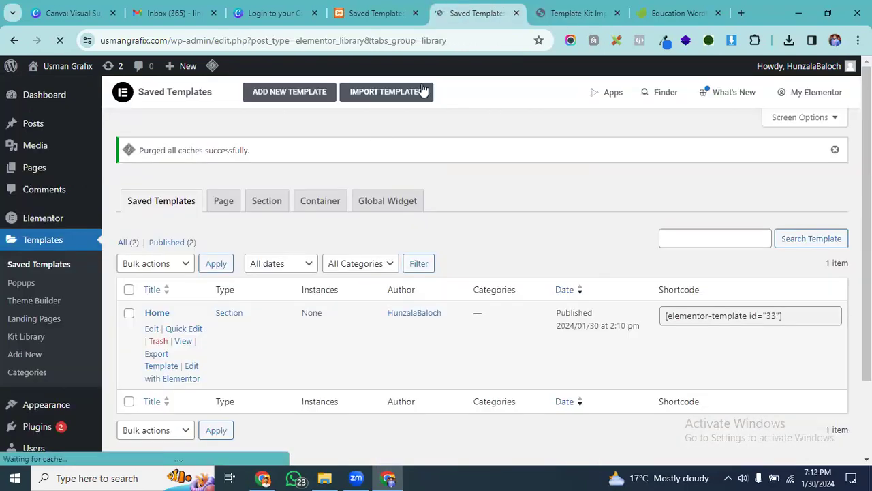
{"action": "left_click", "coordinate": [573, 13]}
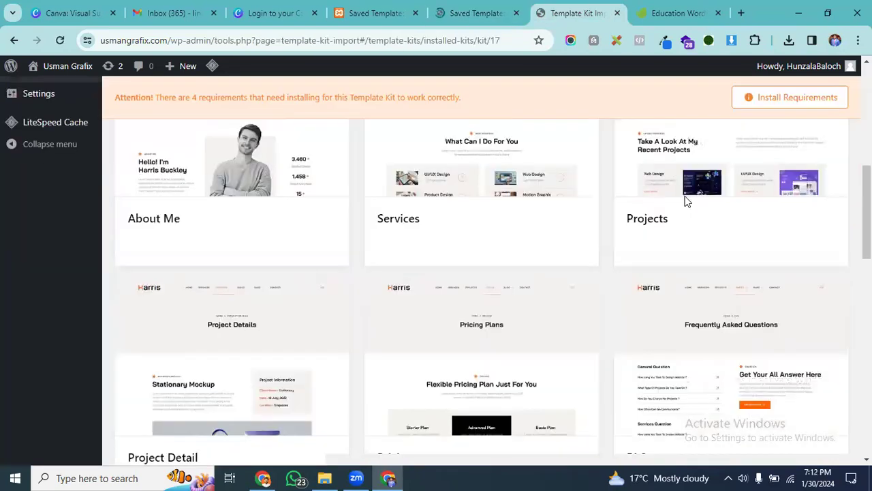
{"action": "scroll", "coordinate": [703, 327], "scroll_direction": "up", "scroll_amount": 10}
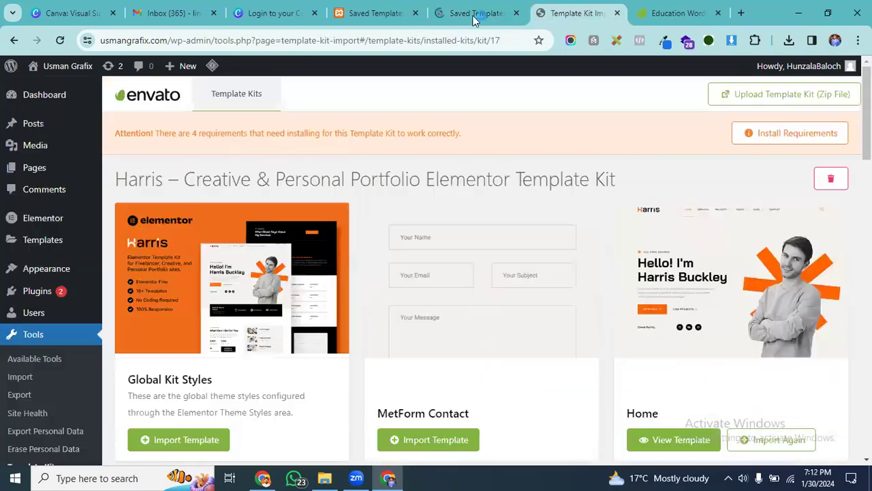
{"action": "left_click", "coordinate": [475, 13]}
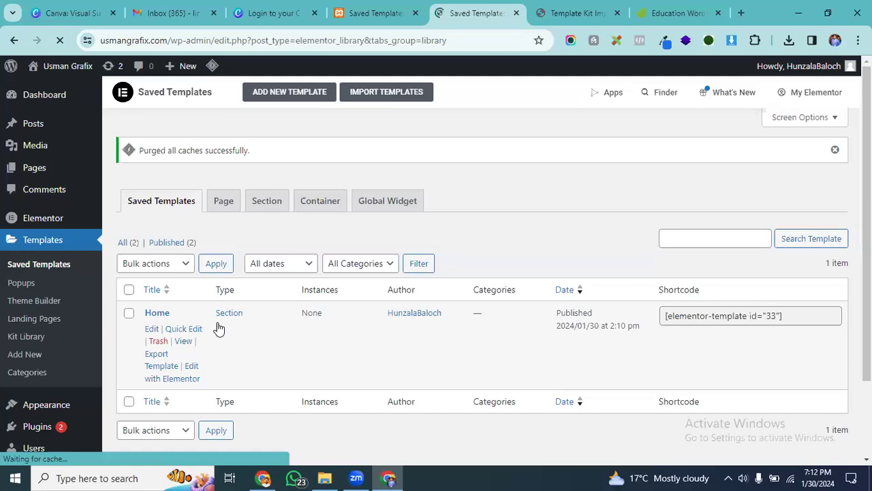
{"action": "middle_click", "coordinate": [183, 342]}
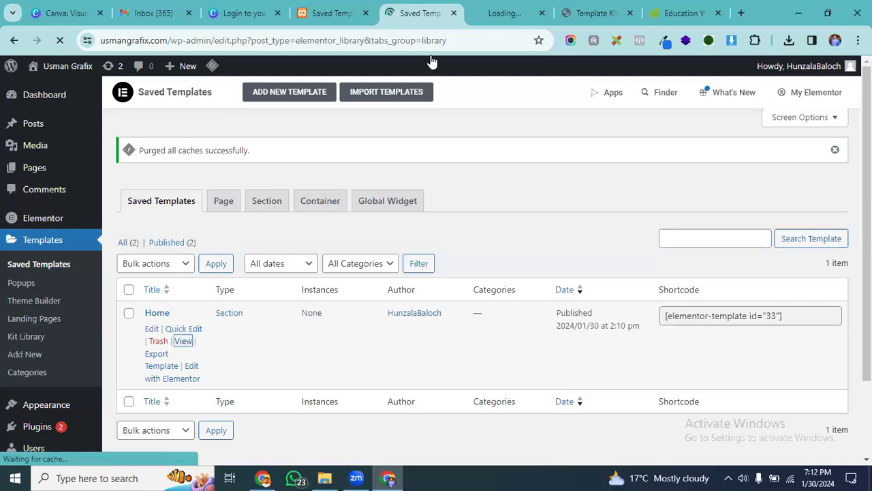
- Scroll the Home template preview through its portfolio and awards sections, then return to Saved Templates
{"action": "left_click", "coordinate": [505, 12]}
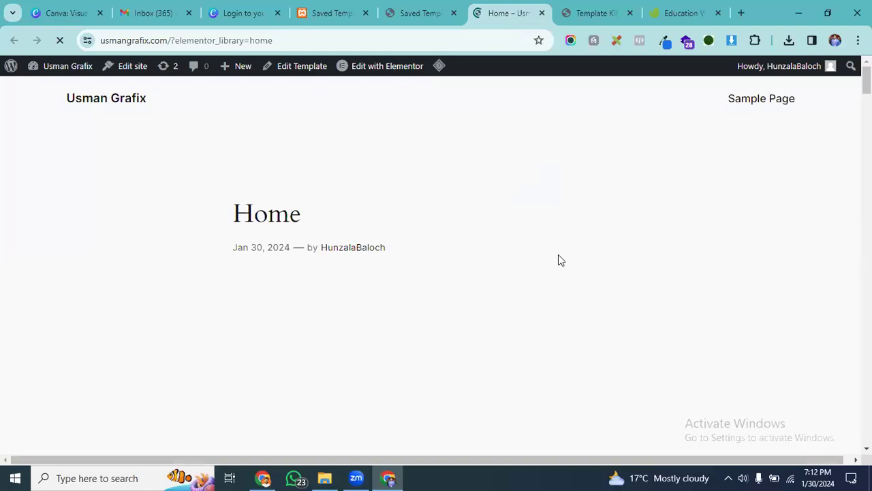
{"action": "scroll", "coordinate": [559, 259], "scroll_direction": "down", "scroll_amount": 5}
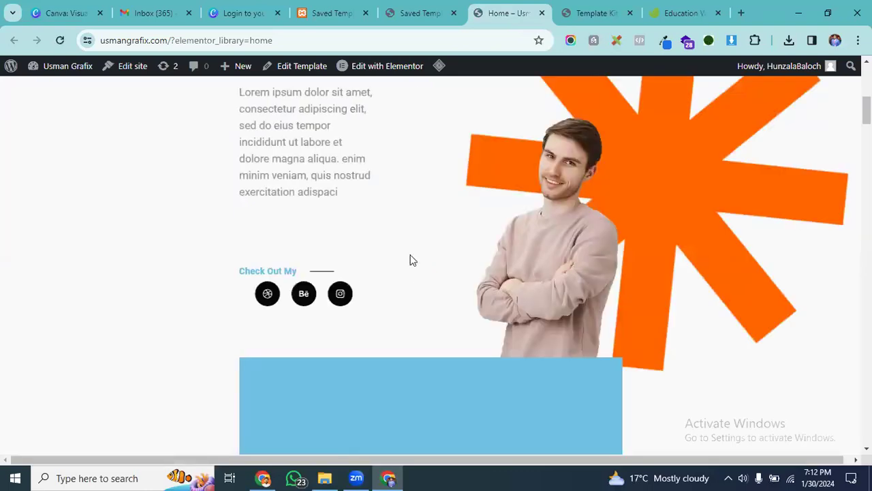
{"action": "scroll", "coordinate": [469, 221], "scroll_direction": "down", "scroll_amount": 2}
{"action": "scroll", "coordinate": [469, 222], "scroll_direction": "down", "scroll_amount": 2}
{"action": "scroll", "coordinate": [503, 217], "scroll_direction": "down", "scroll_amount": 4}
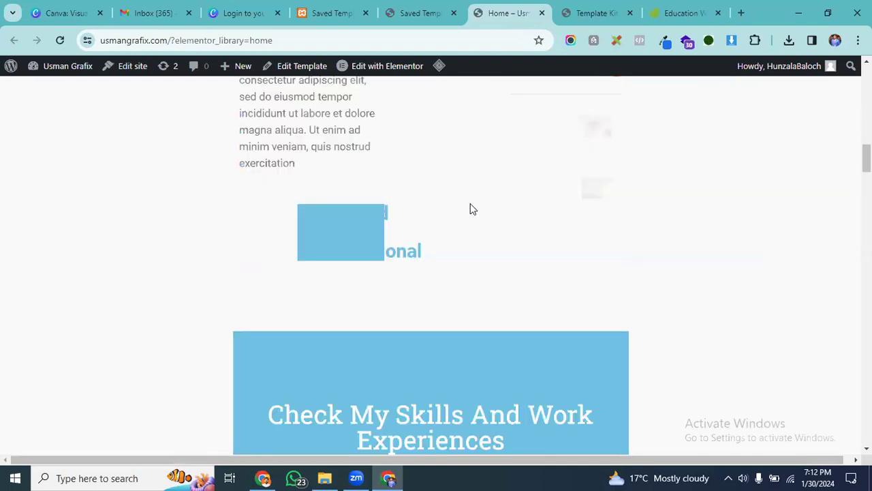
{"action": "scroll", "coordinate": [571, 274], "scroll_direction": "up", "scroll_amount": 3}
{"action": "scroll", "coordinate": [393, 254], "scroll_direction": "down", "scroll_amount": 2}
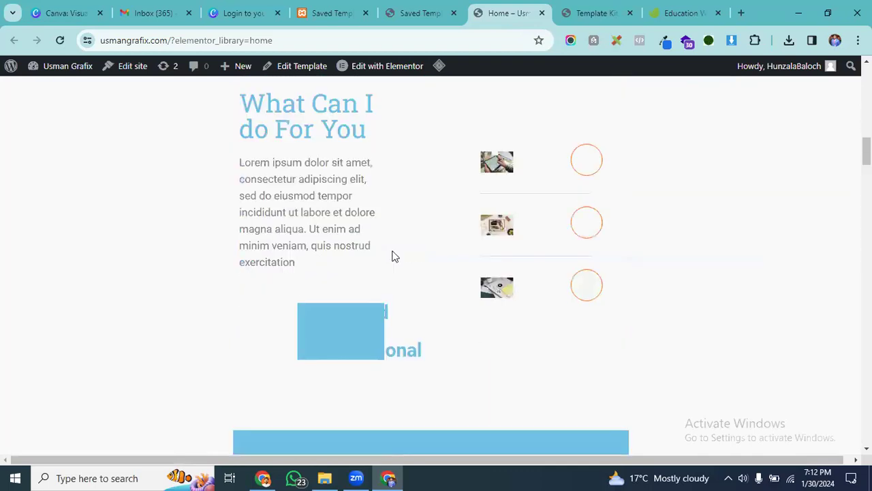
{"action": "scroll", "coordinate": [393, 255], "scroll_direction": "down", "scroll_amount": 5}
{"action": "scroll", "coordinate": [393, 252], "scroll_direction": "down", "scroll_amount": 4}
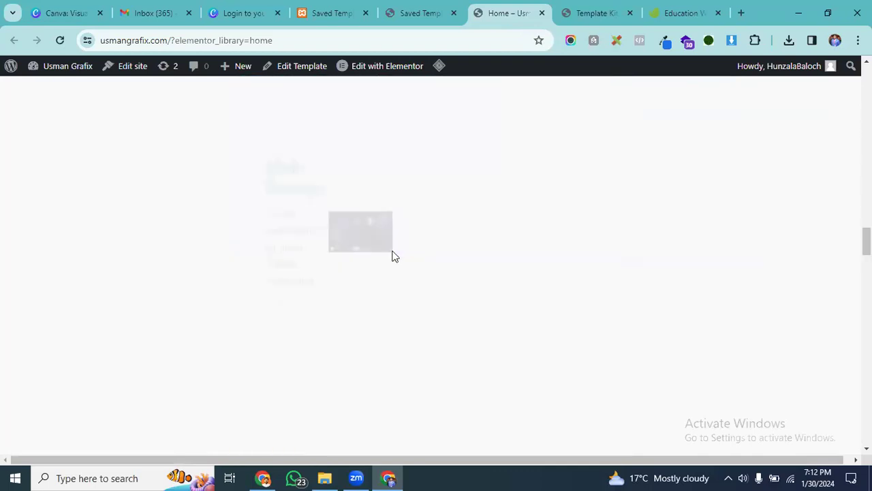
{"action": "scroll", "coordinate": [393, 256], "scroll_direction": "down", "scroll_amount": 1}
{"action": "scroll", "coordinate": [393, 256], "scroll_direction": "down", "scroll_amount": 5}
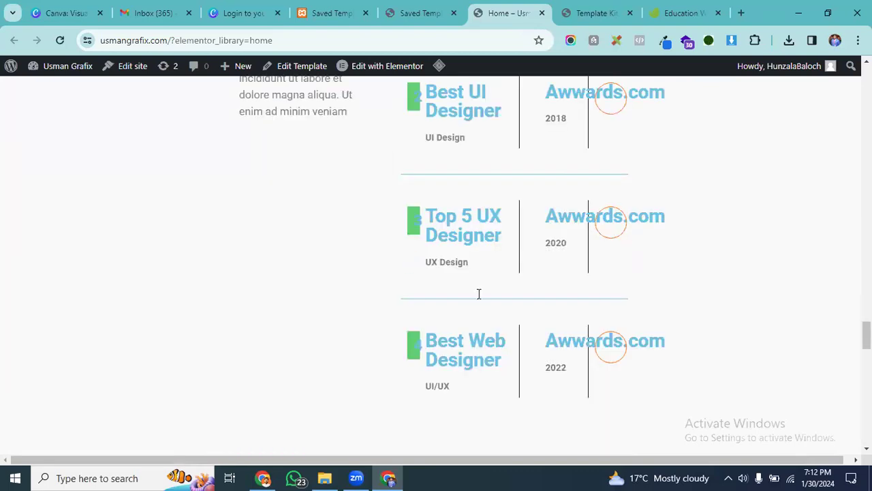
{"action": "scroll", "coordinate": [480, 290], "scroll_direction": "down", "scroll_amount": 5}
{"action": "left_click", "coordinate": [443, 5]}
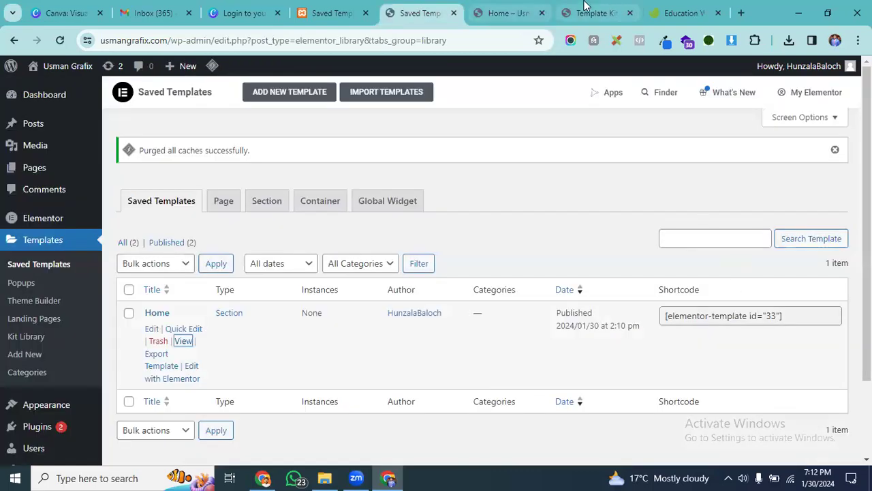
- Bring the Home template preview back into view, showing its footer links
{"action": "left_click", "coordinate": [594, 13]}
{"action": "key", "text": "ctrl+shift+Tab"}
{"action": "key", "text": "ctrl+shift+Tab"}
{"action": "key", "text": "ctrl+Tab"}
{"action": "left_click", "coordinate": [572, 11]}
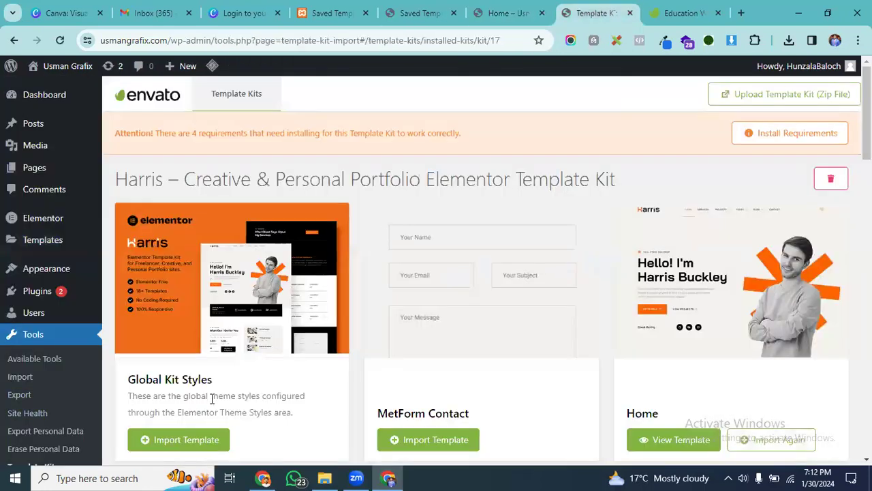
{"action": "scroll", "coordinate": [210, 399], "scroll_direction": "down", "scroll_amount": 3}
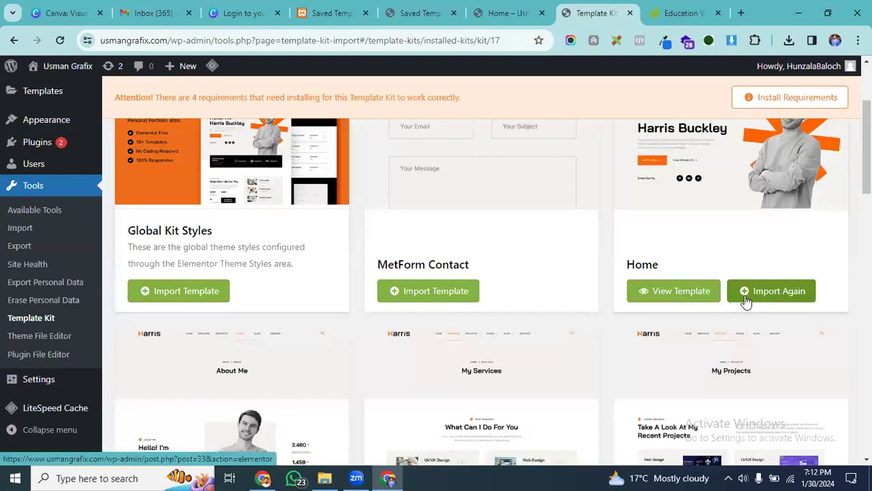
{"action": "scroll", "coordinate": [628, 265], "scroll_direction": "down", "scroll_amount": 5}
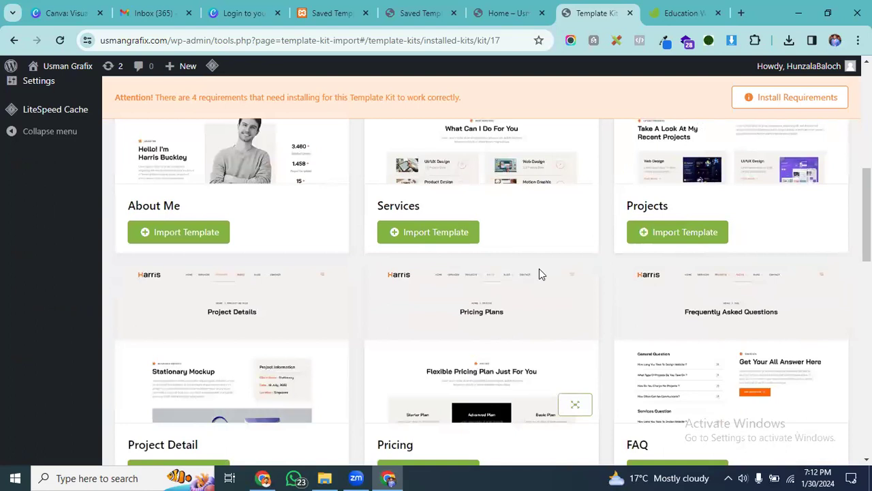
{"action": "scroll", "coordinate": [548, 271], "scroll_direction": "down", "scroll_amount": 2}
{"action": "scroll", "coordinate": [548, 271], "scroll_direction": "up", "scroll_amount": 7}
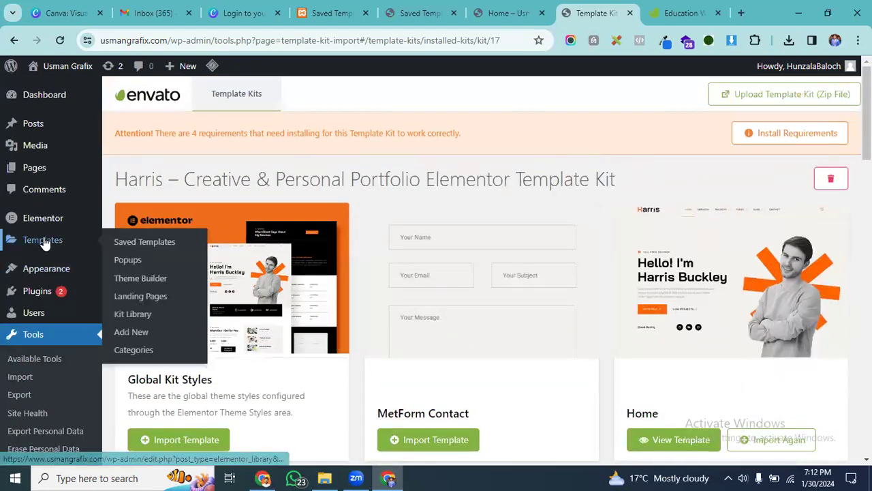
{"action": "left_click", "coordinate": [511, 13]}
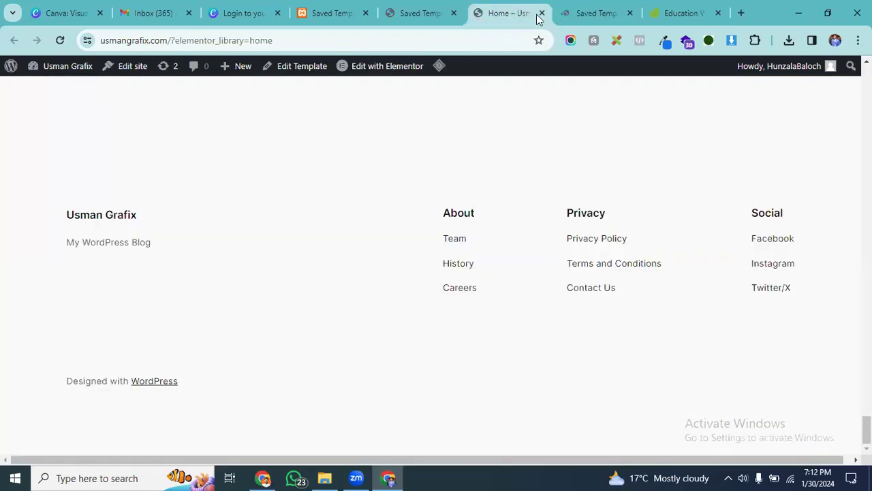
- Close the Home preview, duplicate Saved Templates, Education WordPress and Batch 7 Saved Templates tabs
{"action": "left_click", "coordinate": [542, 13]}
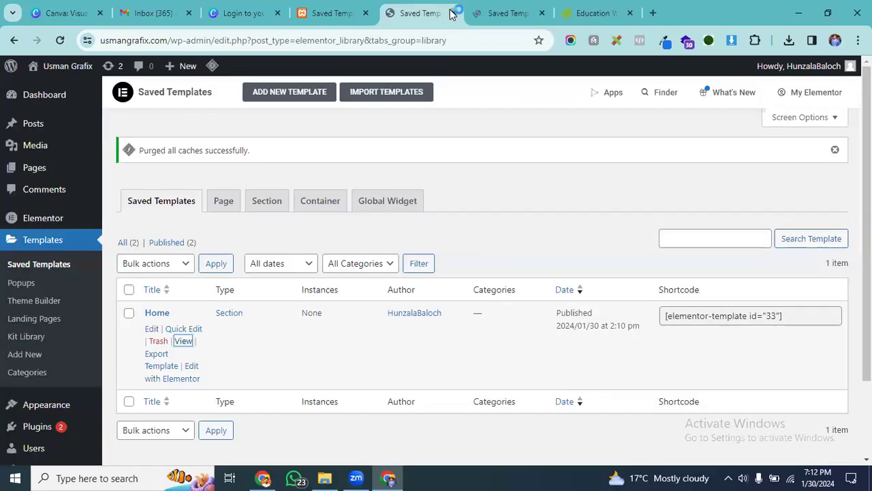
{"action": "left_click", "coordinate": [454, 13]}
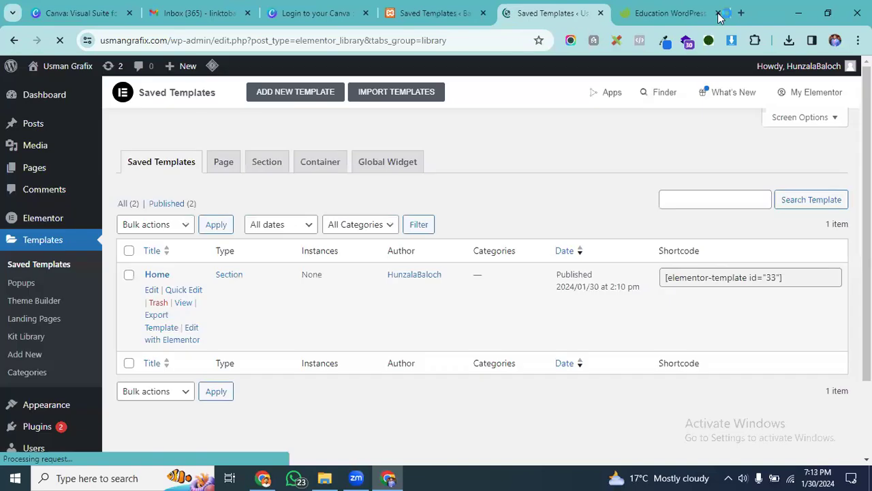
{"action": "left_click", "coordinate": [724, 13]}
{"action": "key", "text": "ctrl+w"}
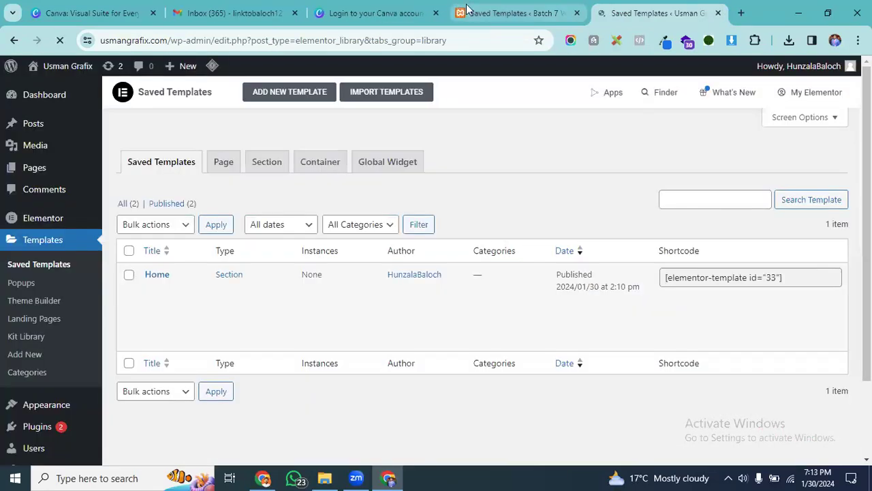
{"action": "left_click", "coordinate": [555, 13]}
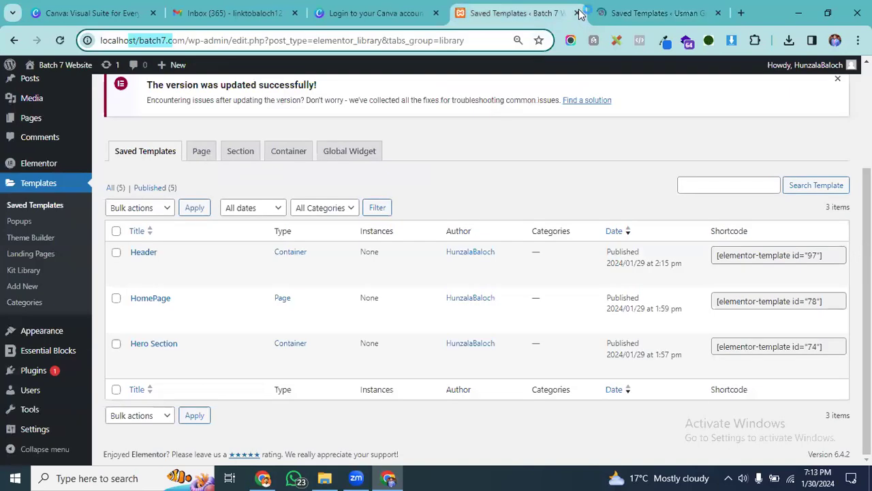
{"action": "left_click", "coordinate": [578, 13]}
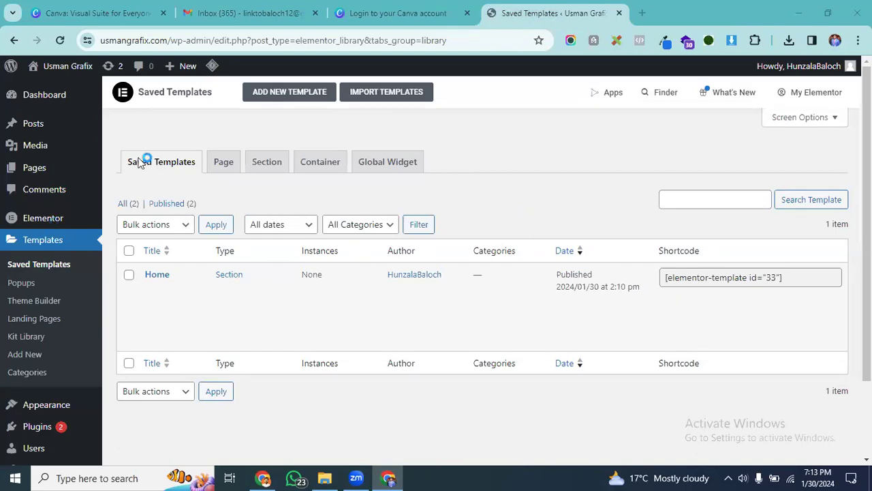
- Open a fresh blank Chrome tab beside the Saved Templates tab
{"action": "scroll", "coordinate": [34, 371], "scroll_direction": "down", "scroll_amount": 2}
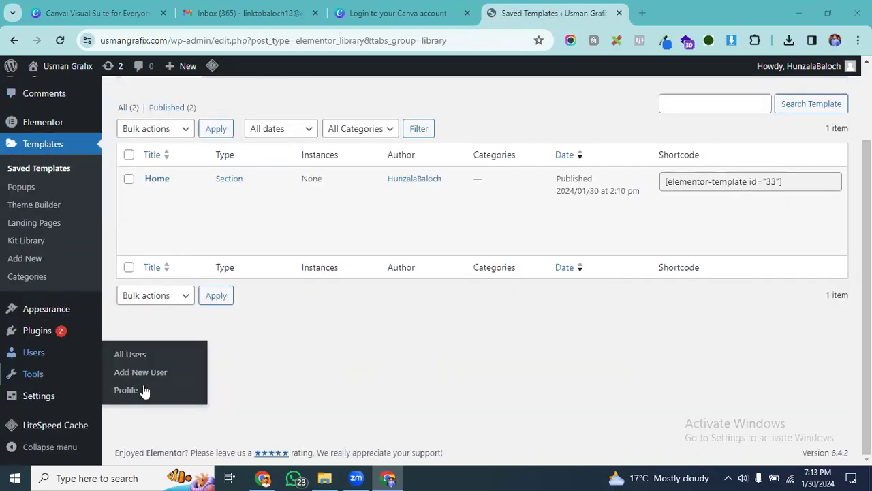
{"action": "mouse_move", "coordinate": [39, 377]}
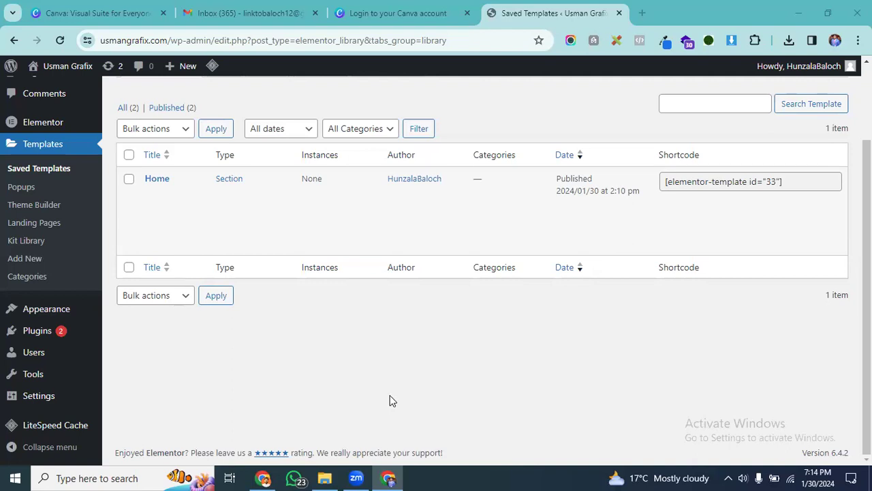
{"action": "left_click", "coordinate": [641, 13]}
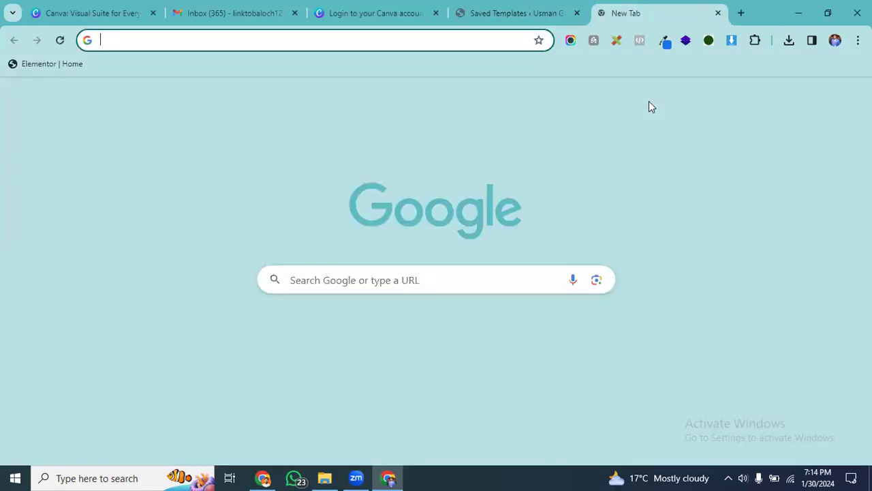
- Load potatotech.co in the new tab and close the WordPress Saved Templates tab
{"action": "type", "text": "potatotech.co"}
{"action": "key", "text": "Return"}
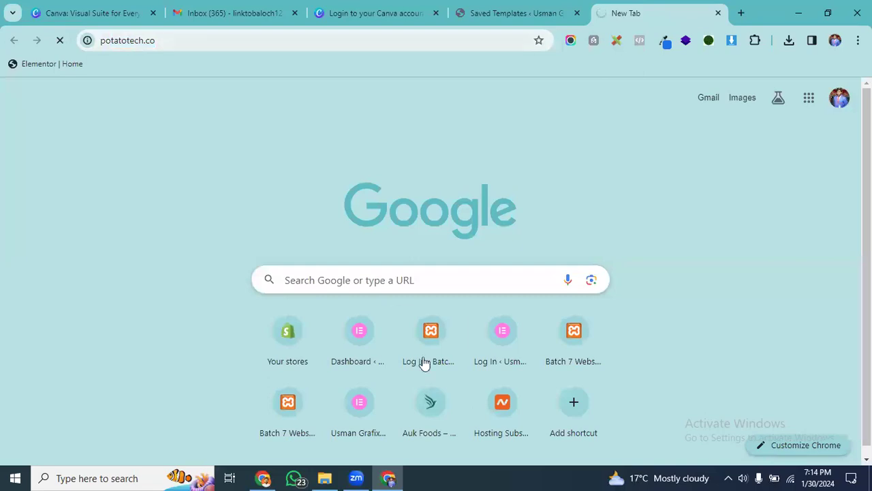
{"action": "left_click", "coordinate": [550, 12]}
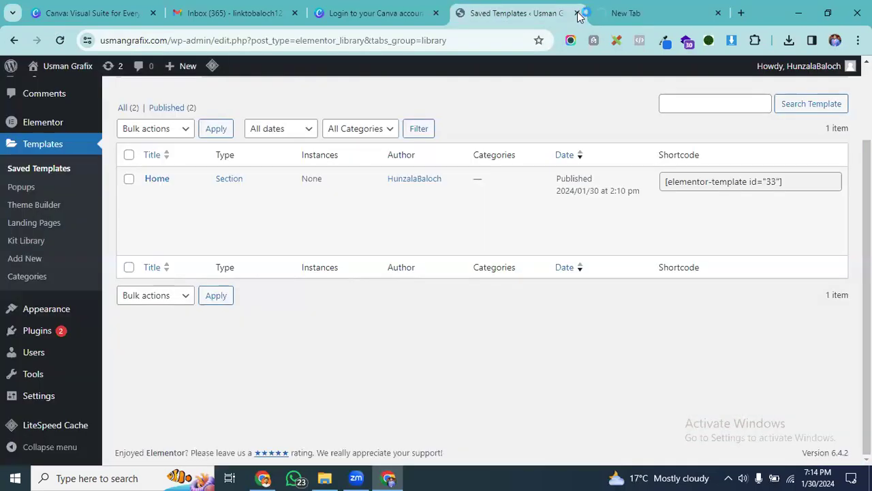
{"action": "left_click", "coordinate": [577, 13]}
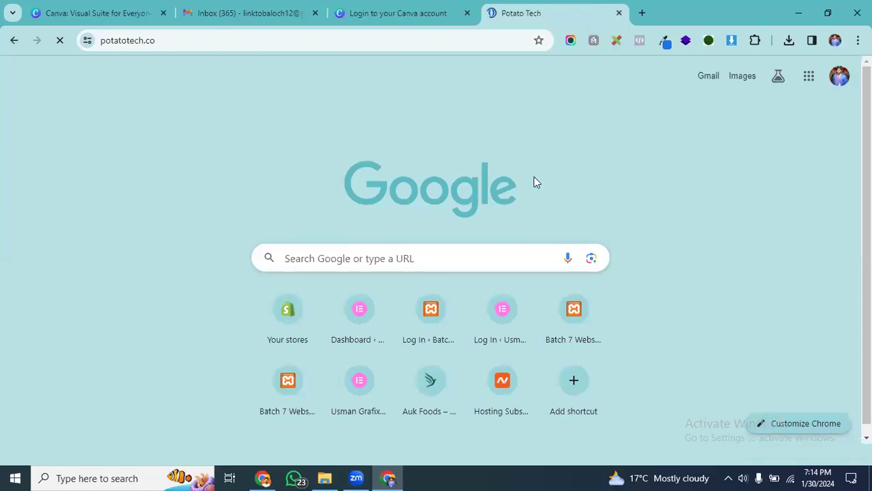
- Open classroom.google.com in the other Chrome window, then bring Potato Tech back to front
{"action": "left_click", "coordinate": [267, 477]}
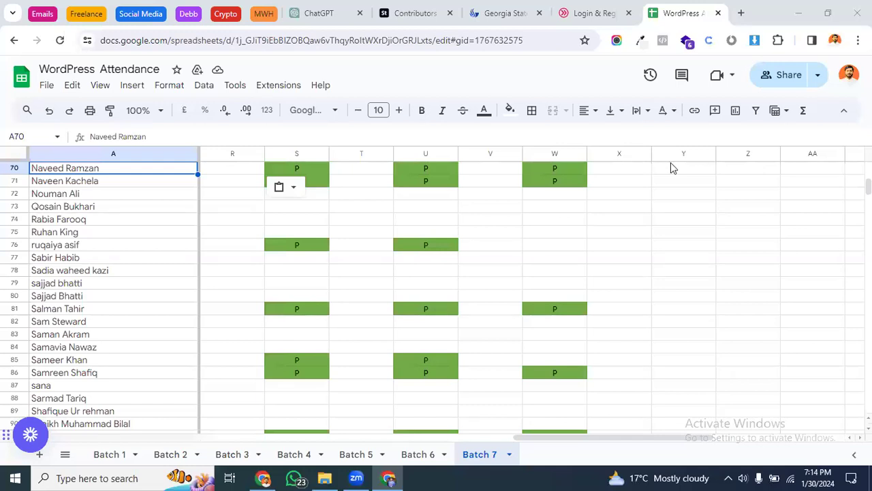
{"action": "left_click", "coordinate": [741, 14]}
{"action": "type", "text": "classroom.google.com"}
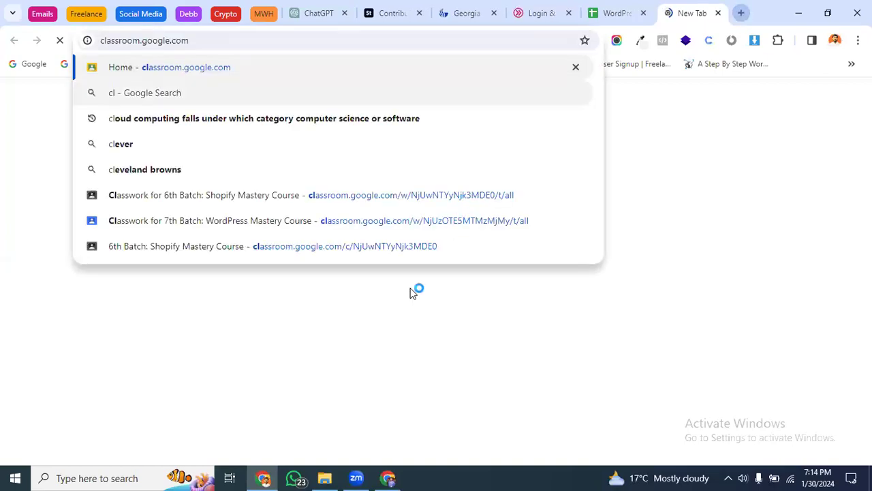
{"action": "key", "text": "Return"}
{"action": "left_click", "coordinate": [388, 478]}
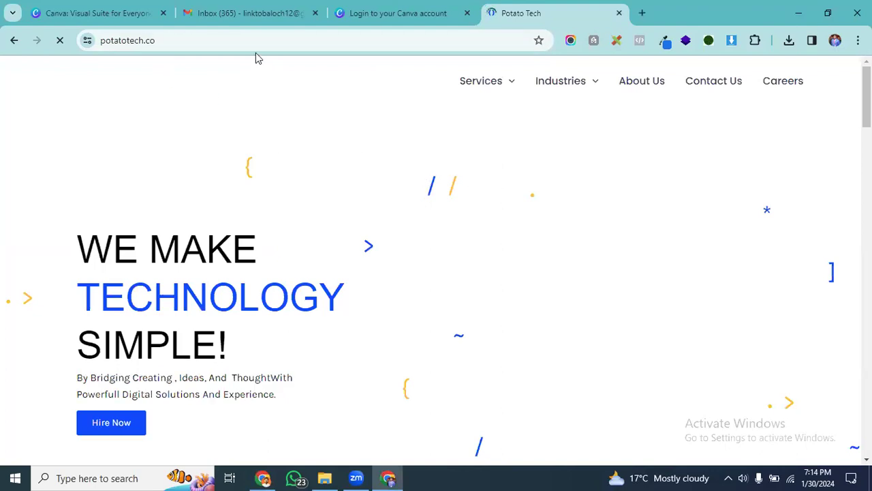
{"action": "mouse_move", "coordinate": [582, 99]}
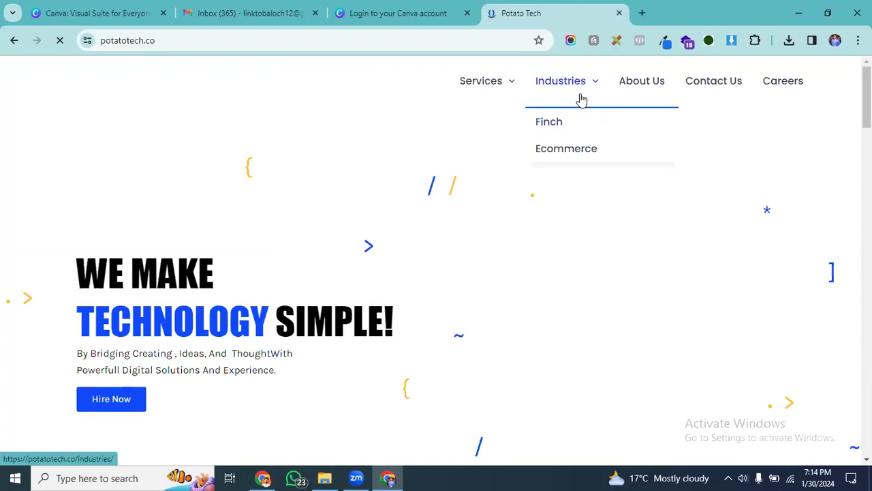
{"action": "scroll", "coordinate": [578, 165], "scroll_direction": "down", "scroll_amount": 7}
{"action": "scroll", "coordinate": [578, 164], "scroll_direction": "up", "scroll_amount": 7}
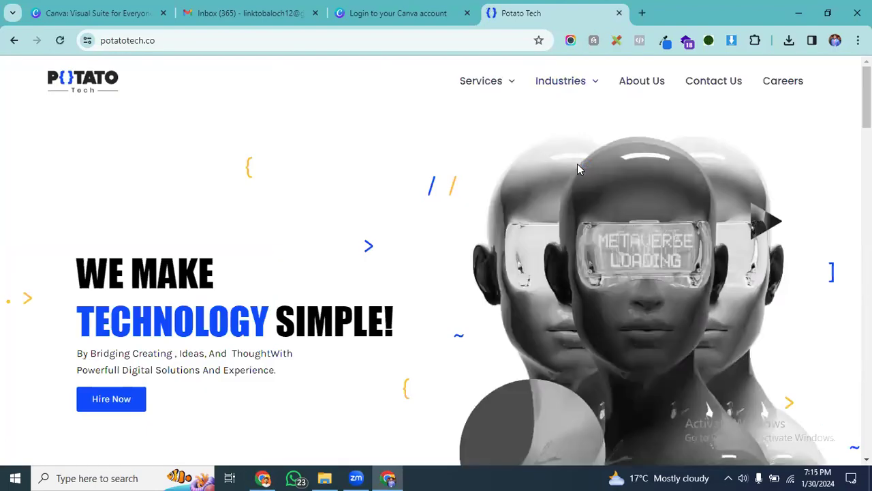
{"action": "scroll", "coordinate": [613, 252], "scroll_direction": "down", "scroll_amount": 7}
{"action": "scroll", "coordinate": [602, 245], "scroll_direction": "up", "scroll_amount": 7}
{"action": "scroll", "coordinate": [237, 232], "scroll_direction": "down", "scroll_amount": 5}
{"action": "scroll", "coordinate": [485, 222], "scroll_direction": "up", "scroll_amount": 5}
{"action": "left_click", "coordinate": [731, 41]}
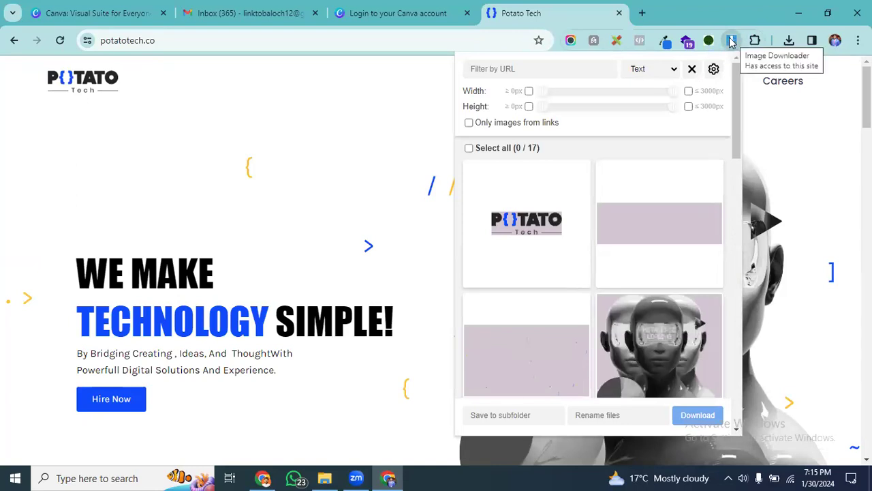
{"action": "left_click", "coordinate": [165, 84]}
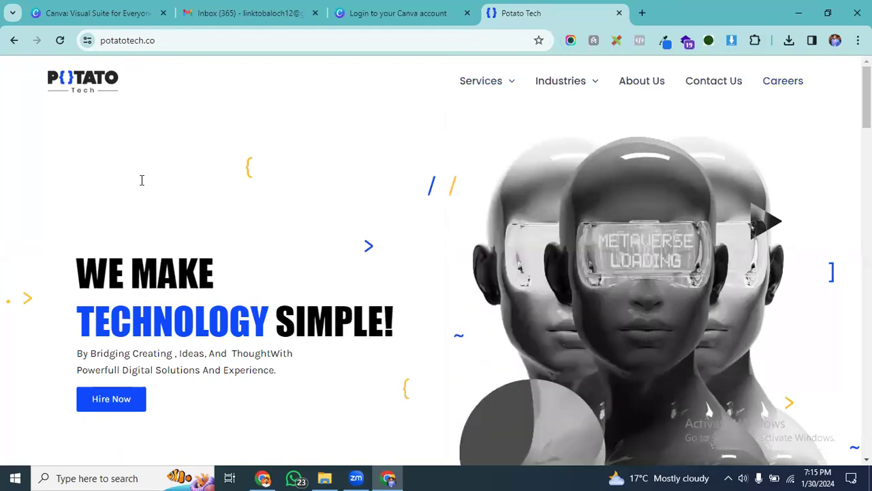
- Scroll up and down through the Potato Tech home page sections
{"action": "scroll", "coordinate": [115, 256], "scroll_direction": "down", "scroll_amount": 2}
{"action": "scroll", "coordinate": [116, 252], "scroll_direction": "up", "scroll_amount": 2}
{"action": "scroll", "coordinate": [375, 216], "scroll_direction": "down", "scroll_amount": 6}
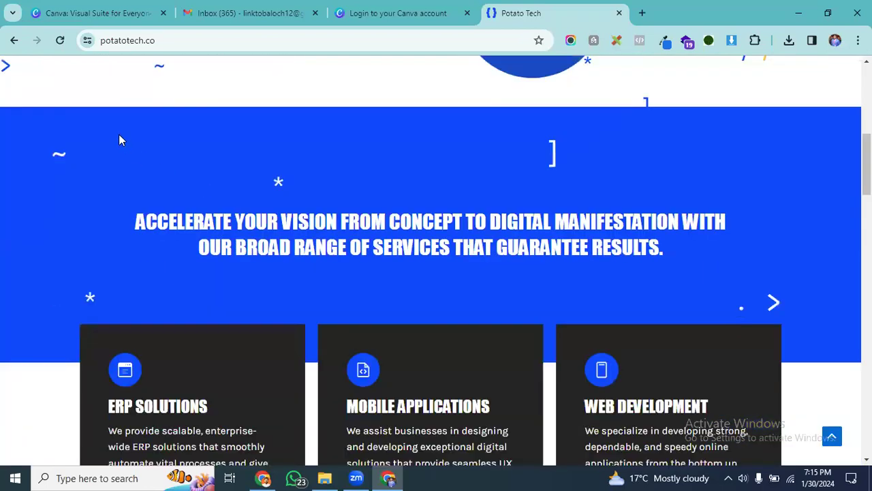
{"action": "scroll", "coordinate": [362, 278], "scroll_direction": "down", "scroll_amount": 4}
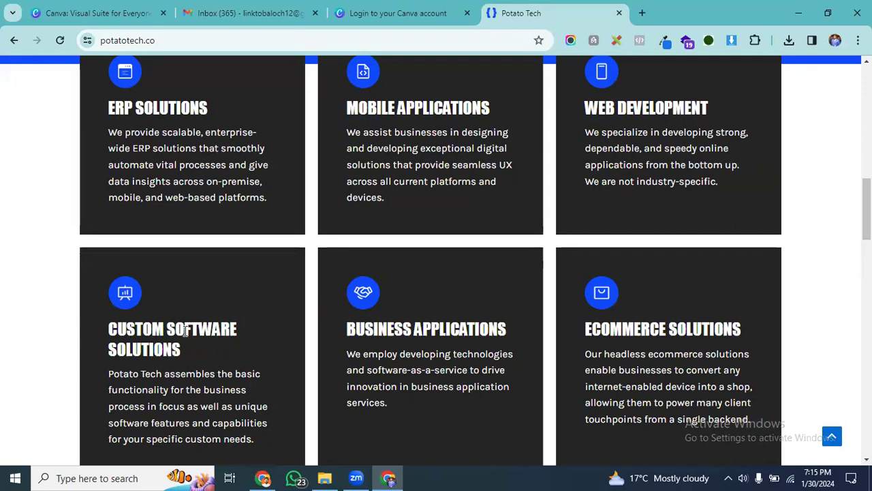
{"action": "scroll", "coordinate": [159, 201], "scroll_direction": "down", "scroll_amount": 2}
{"action": "left_click_drag", "start_coordinate": [209, 273], "coordinate": [109, 225]}
{"action": "left_click_drag", "start_coordinate": [363, 204], "coordinate": [418, 248]}
{"action": "scroll", "coordinate": [418, 248], "scroll_direction": "up", "scroll_amount": 2}
{"action": "scroll", "coordinate": [317, 243], "scroll_direction": "up", "scroll_amount": 4}
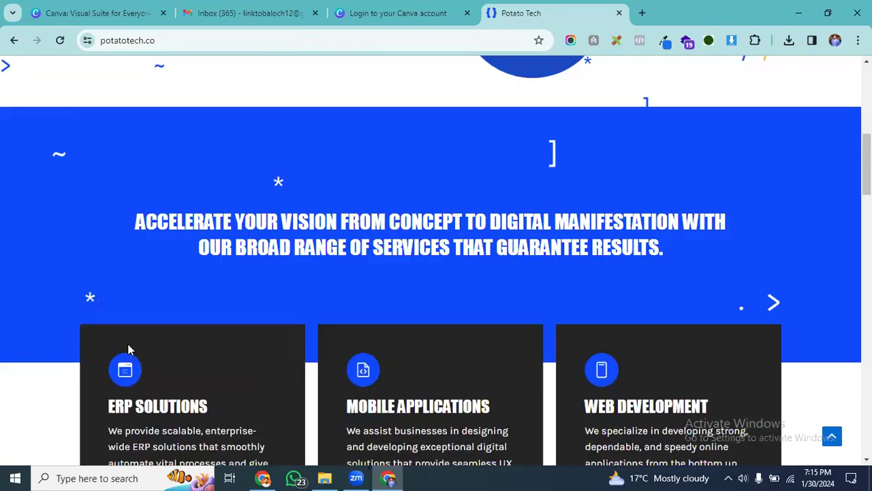
{"action": "scroll", "coordinate": [613, 238], "scroll_direction": "down", "scroll_amount": 6}
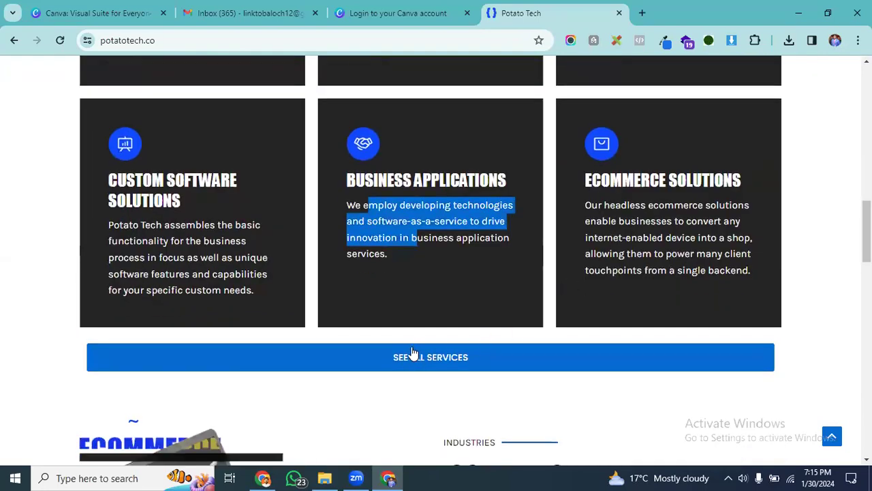
{"action": "scroll", "coordinate": [150, 366], "scroll_direction": "down", "scroll_amount": 3}
{"action": "scroll", "coordinate": [347, 275], "scroll_direction": "up", "scroll_amount": 1}
{"action": "scroll", "coordinate": [223, 270], "scroll_direction": "down", "scroll_amount": 2}
{"action": "scroll", "coordinate": [224, 270], "scroll_direction": "up", "scroll_amount": 2}
{"action": "scroll", "coordinate": [194, 271], "scroll_direction": "down", "scroll_amount": 4}
{"action": "scroll", "coordinate": [137, 133], "scroll_direction": "up", "scroll_amount": 2}
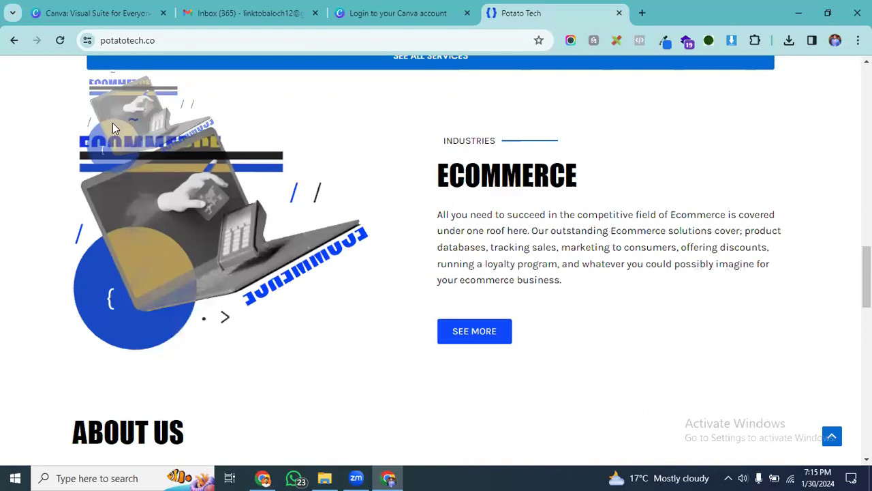
- Highlight the Industries label, the Ecommerce heading and its description paragraph
{"action": "left_click_drag", "start_coordinate": [452, 144], "coordinate": [529, 150]}
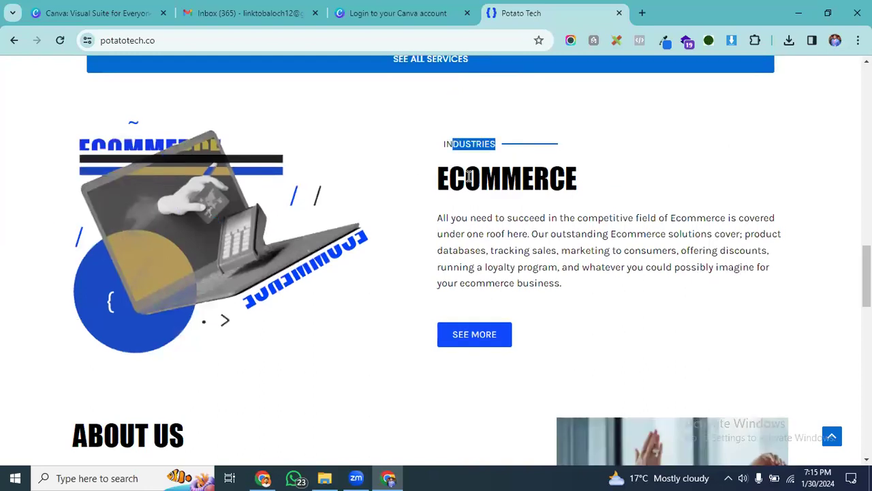
{"action": "left_click_drag", "start_coordinate": [469, 176], "coordinate": [610, 182]}
{"action": "left_click", "coordinate": [480, 232]}
{"action": "left_click_drag", "start_coordinate": [450, 217], "coordinate": [583, 297]}
{"action": "left_click", "coordinate": [585, 298]}
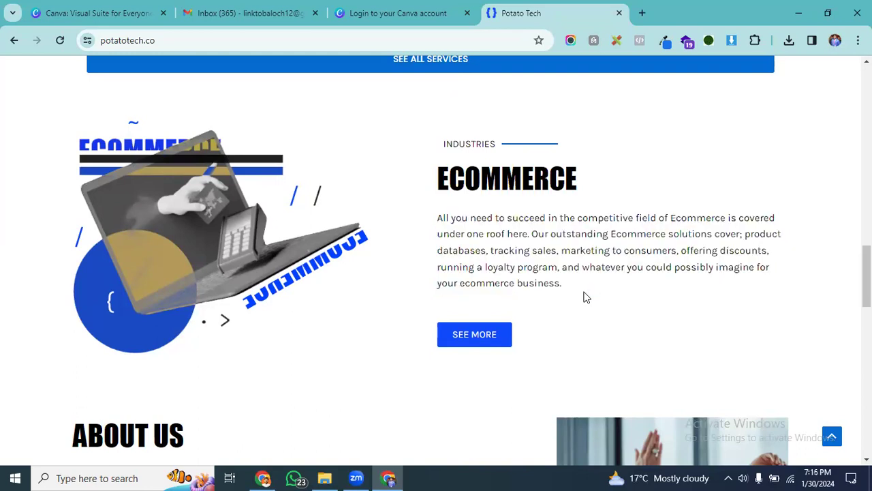
- Highlight the About Us text, look over Team Foot Prints and the footer, then go to Classroom
{"action": "scroll", "coordinate": [584, 296], "scroll_direction": "down", "scroll_amount": 5}
{"action": "triple_click", "coordinate": [178, 139]}
{"action": "left_click_drag", "start_coordinate": [75, 171], "coordinate": [420, 225]}
{"action": "left_click", "coordinate": [507, 161]}
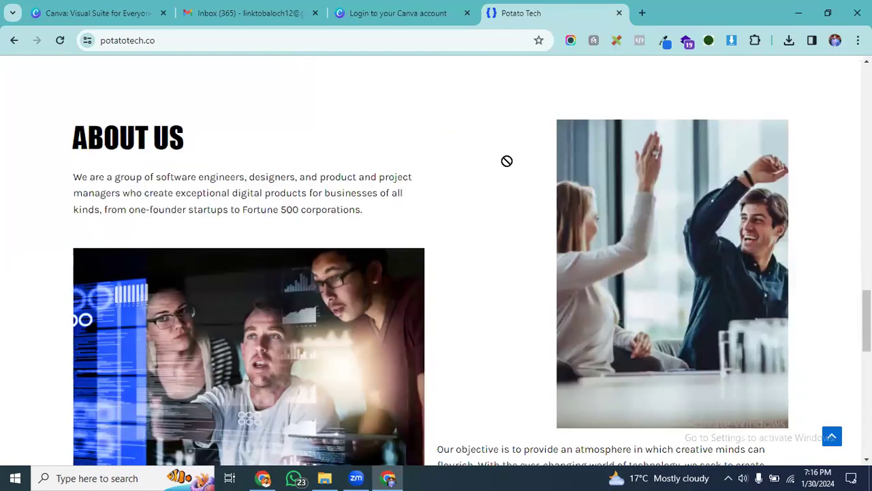
{"action": "scroll", "coordinate": [546, 205], "scroll_direction": "down", "scroll_amount": 4}
{"action": "left_click_drag", "start_coordinate": [440, 152], "coordinate": [771, 183]}
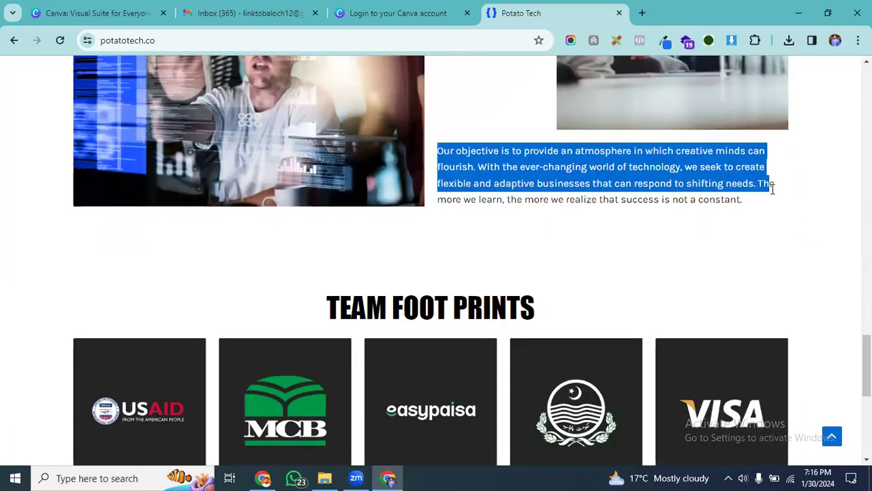
{"action": "scroll", "coordinate": [613, 171], "scroll_direction": "down", "scroll_amount": 4}
{"action": "scroll", "coordinate": [409, 191], "scroll_direction": "up", "scroll_amount": 2}
{"action": "left_click_drag", "start_coordinate": [327, 158], "coordinate": [523, 179]}
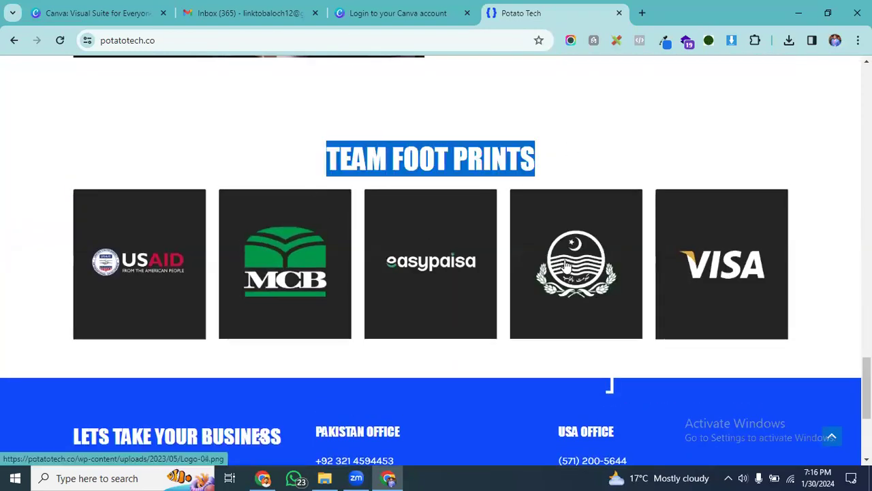
{"action": "scroll", "coordinate": [523, 179], "scroll_direction": "down", "scroll_amount": 4}
{"action": "scroll", "coordinate": [579, 292], "scroll_direction": "up", "scroll_amount": 15}
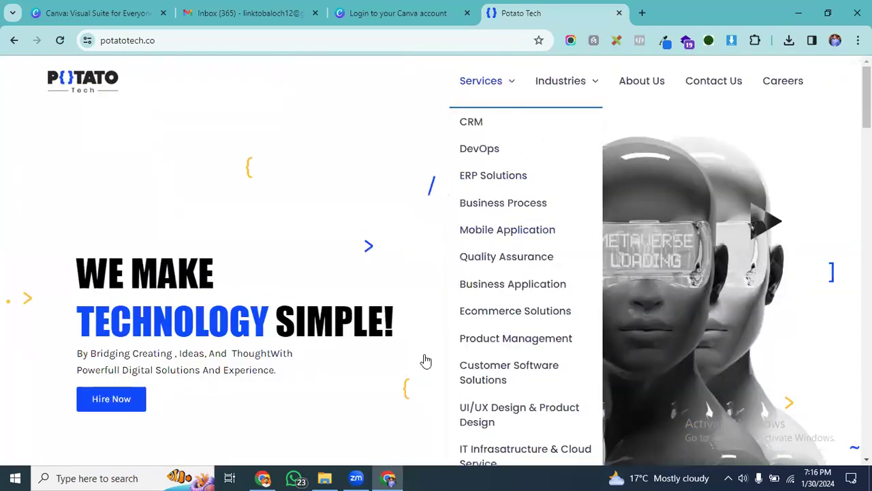
{"action": "key", "text": "alt+Tab"}
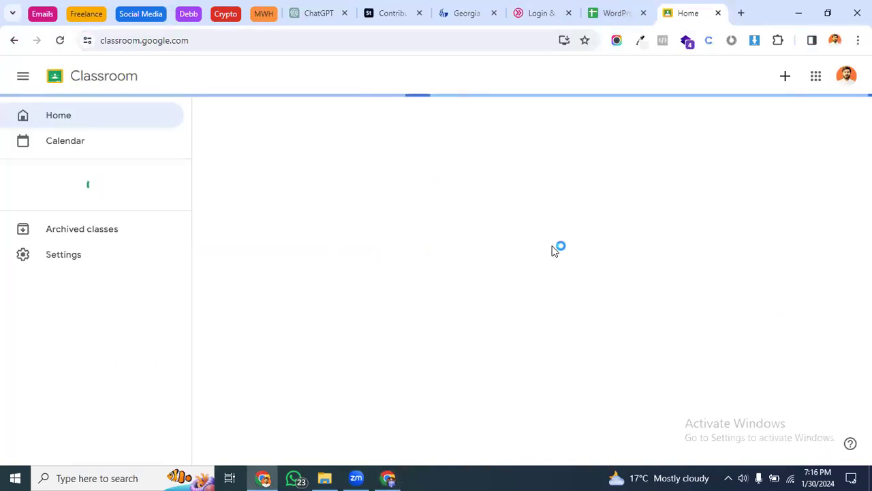
- Open Potato Tech's About Us page in a new tab, then return to Google Classroom
{"action": "left_click", "coordinate": [382, 479]}
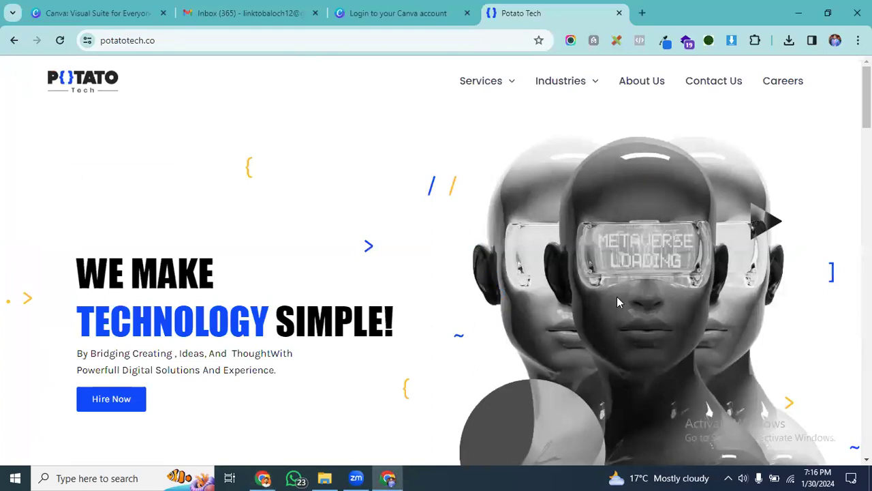
{"action": "middle_click", "coordinate": [642, 84]}
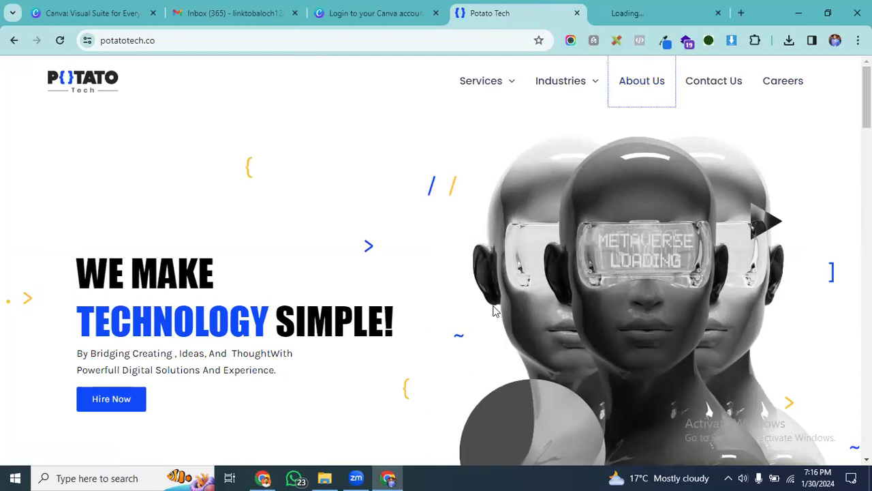
{"action": "scroll", "coordinate": [563, 254], "scroll_direction": "down", "scroll_amount": 2}
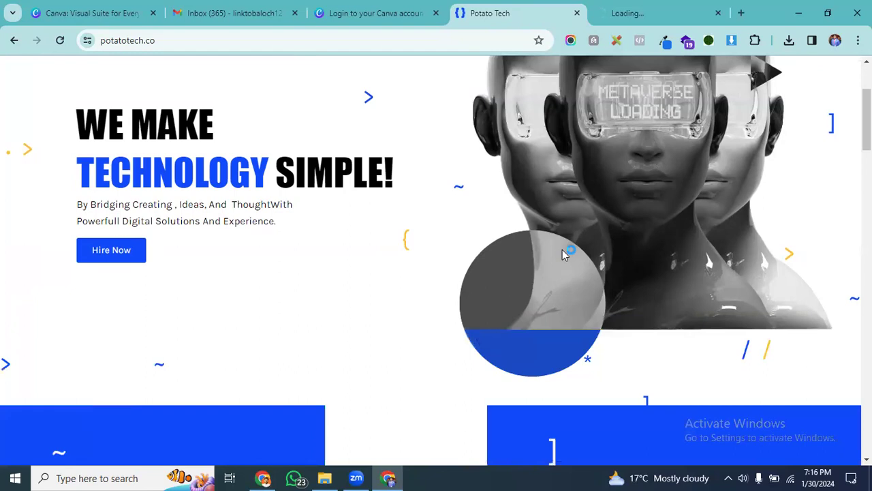
{"action": "scroll", "coordinate": [562, 252], "scroll_direction": "down", "scroll_amount": 6}
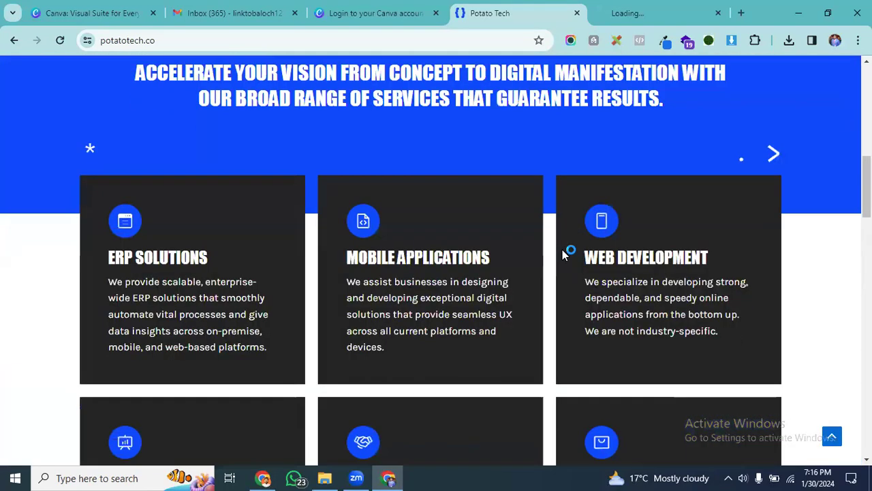
{"action": "scroll", "coordinate": [616, 228], "scroll_direction": "down", "scroll_amount": 2}
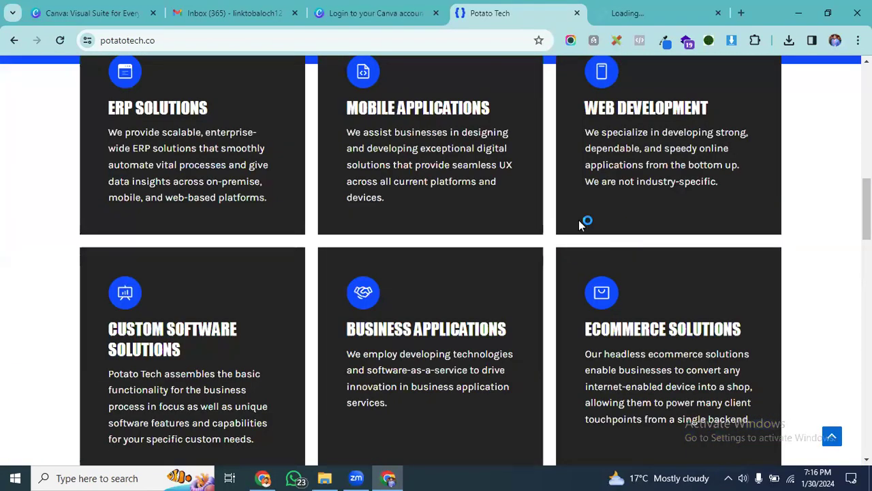
{"action": "key", "text": "ctrl+Tab"}
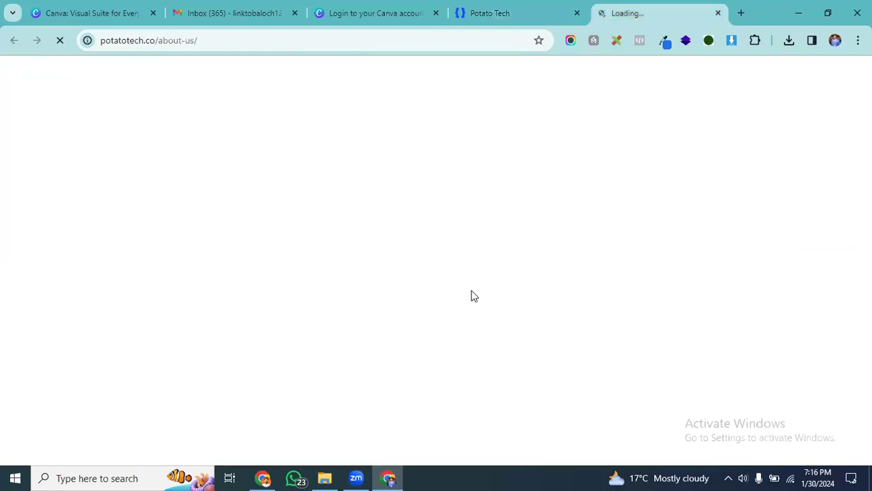
{"action": "left_click", "coordinate": [265, 477]}
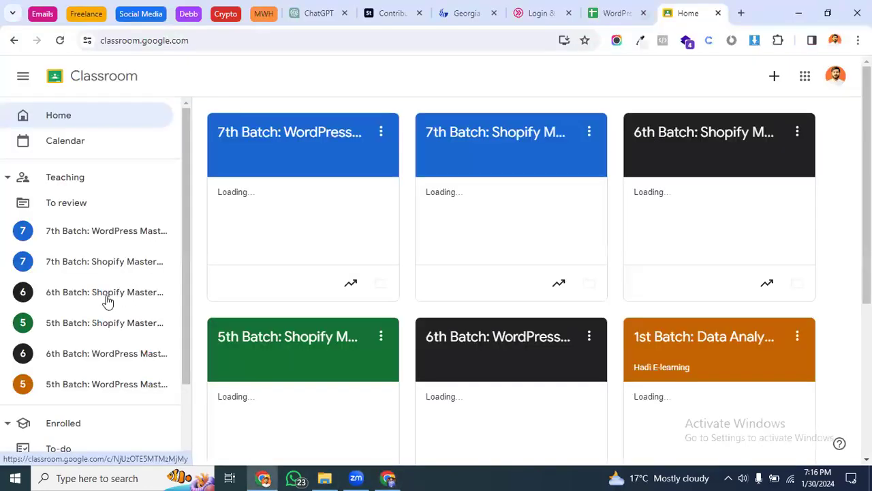
- Open the 6th Batch WordPress course in a background tab and enter the 7th Batch WordPress Mastery Course
{"action": "middle_click", "coordinate": [107, 361]}
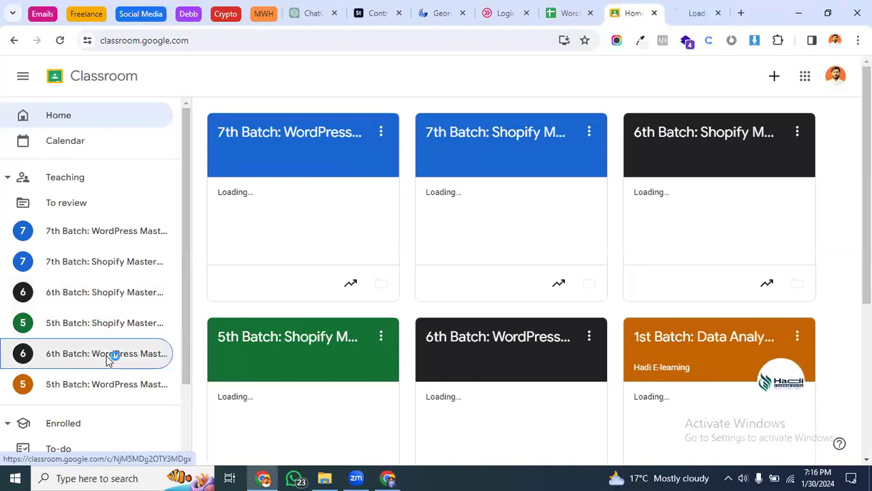
{"action": "left_click", "coordinate": [332, 135]}
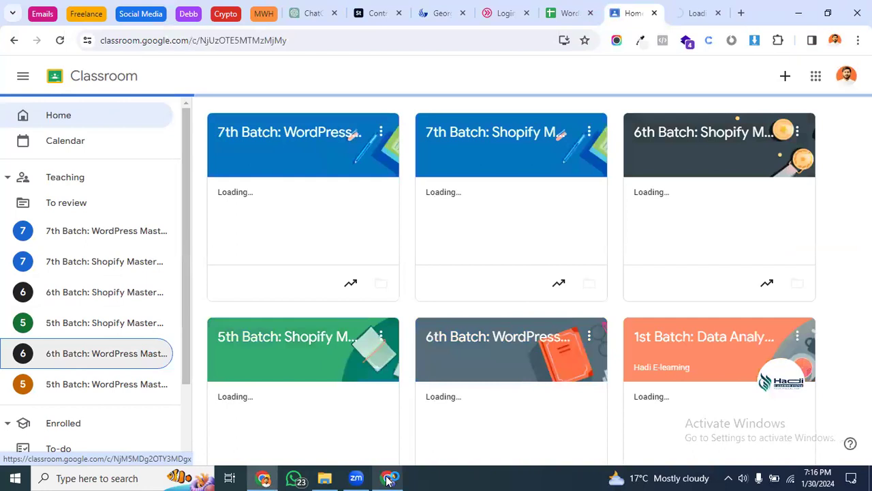
{"action": "left_click", "coordinate": [388, 479]}
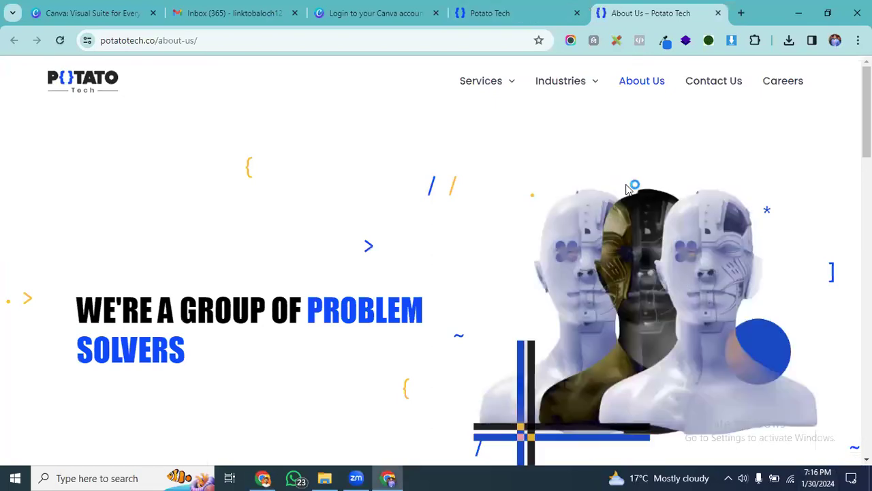
{"action": "mouse_move", "coordinate": [485, 80]}
{"action": "scroll", "coordinate": [444, 255], "scroll_direction": "down", "scroll_amount": 5}
{"action": "left_click", "coordinate": [262, 477]}
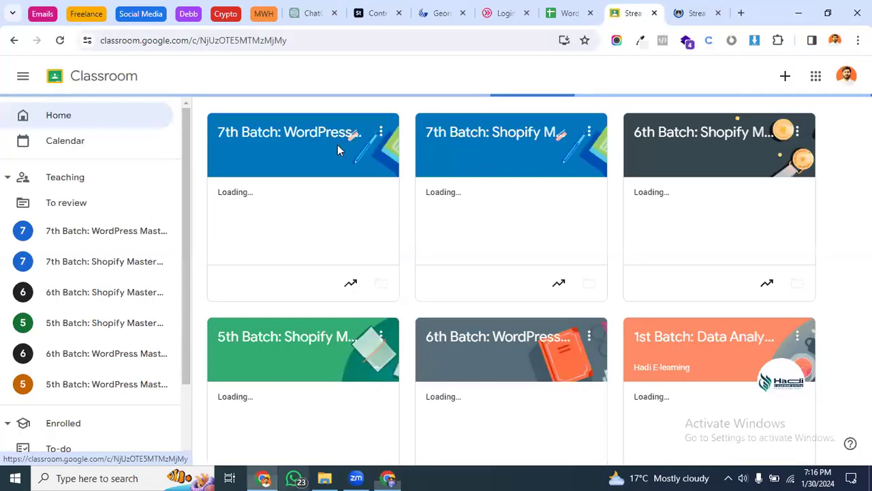
{"action": "left_click", "coordinate": [356, 155]}
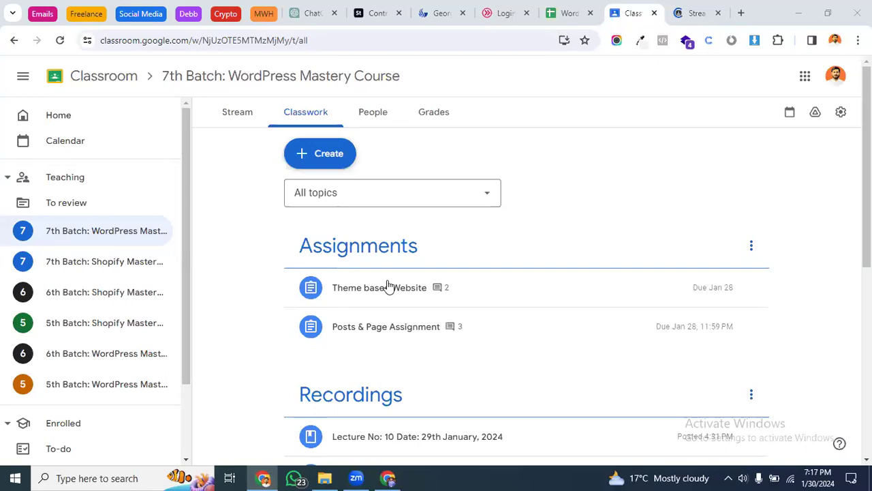
- Start a new assignment, checking the 6th Batch course's classwork for reference
{"action": "left_click", "coordinate": [314, 156]}
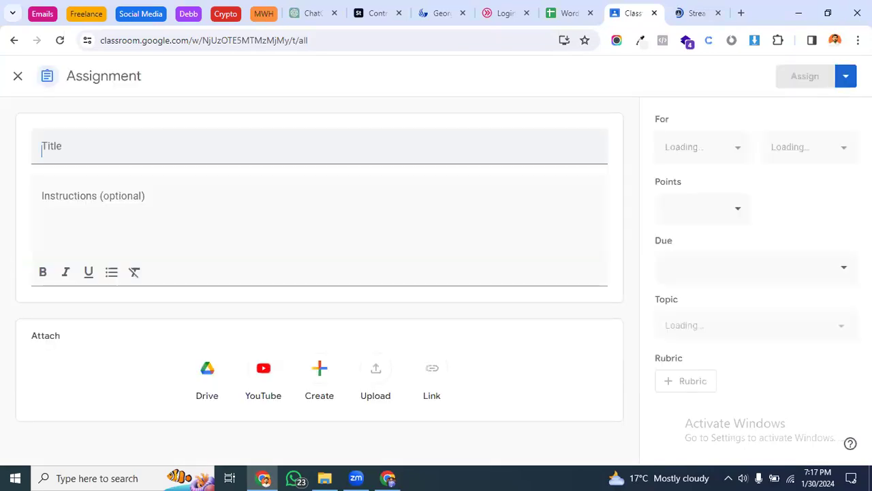
{"action": "left_click", "coordinate": [688, 6]}
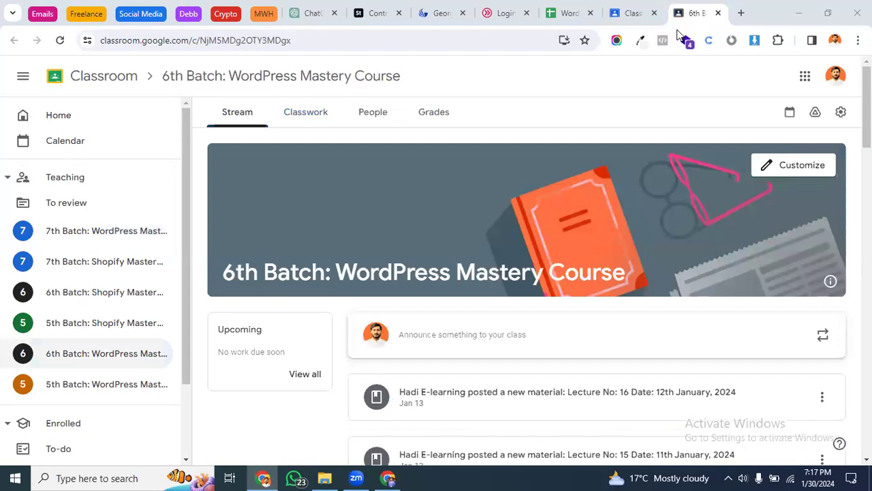
{"action": "left_click", "coordinate": [304, 117]}
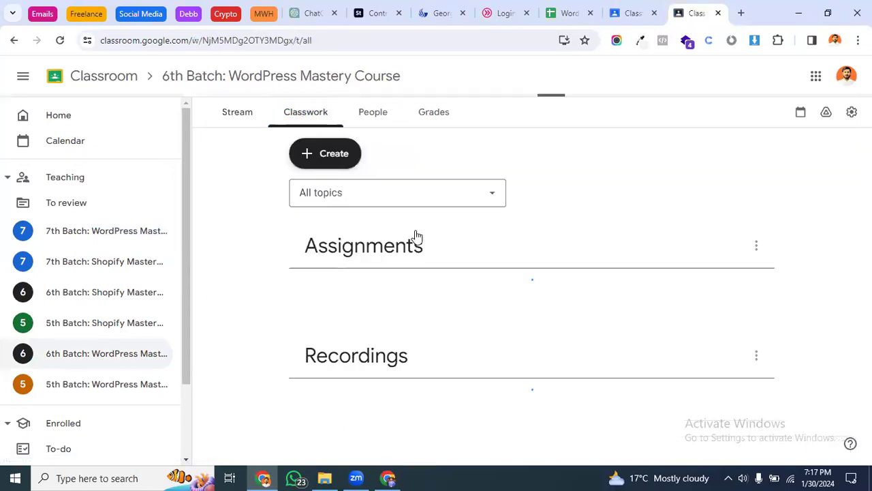
{"action": "left_click", "coordinate": [636, 8]}
- Title the assignment 'Elementor Based Website' and add 'Elementor' to the spell-check dictionary
{"action": "type", "text": "E"}
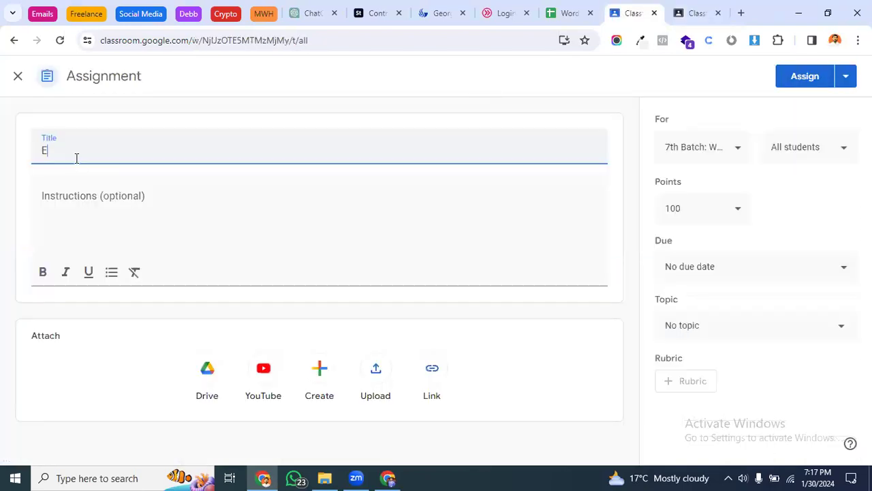
{"action": "type", "text": "lementor B"}
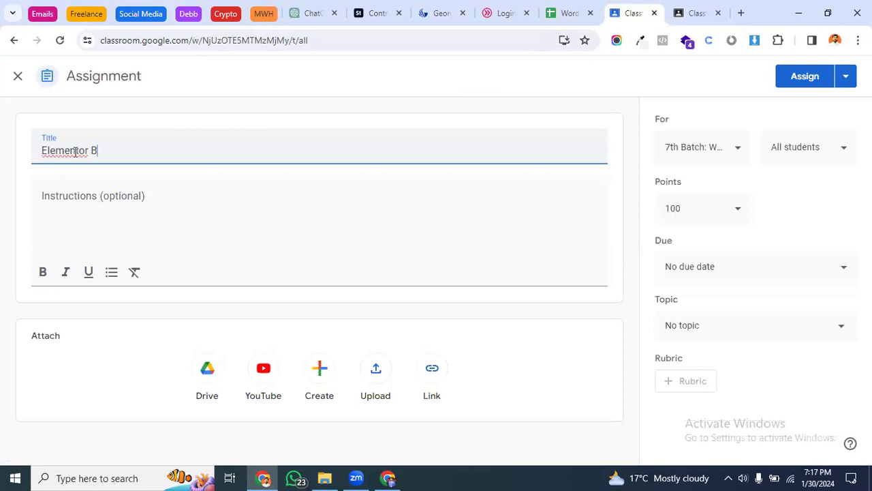
{"action": "type", "text": "ased Website"}
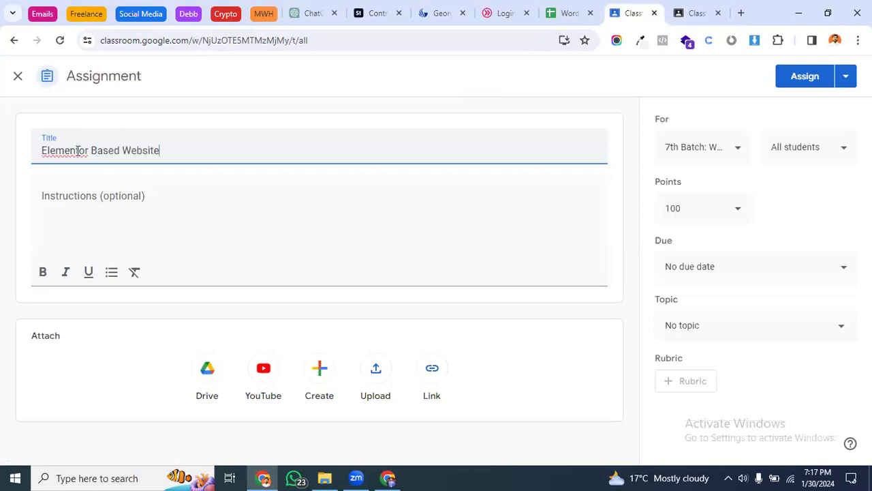
{"action": "right_click", "coordinate": [75, 151]}
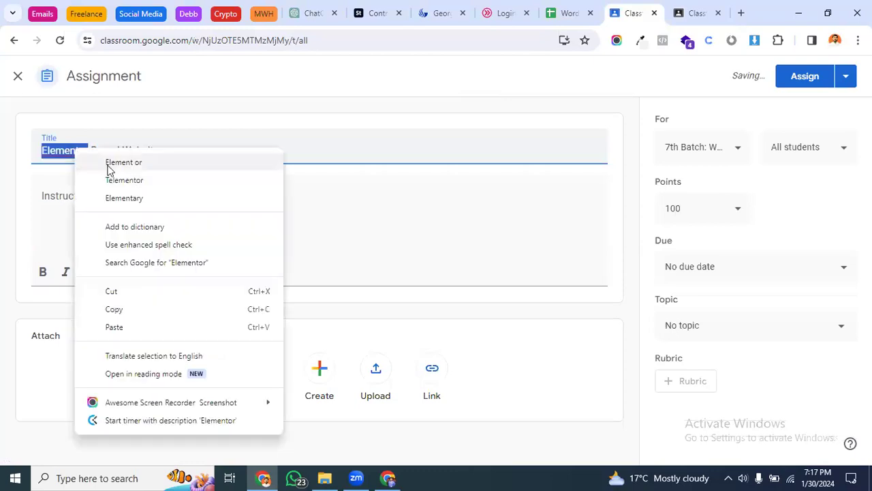
{"action": "left_click", "coordinate": [171, 225]}
{"action": "left_click", "coordinate": [202, 202]}
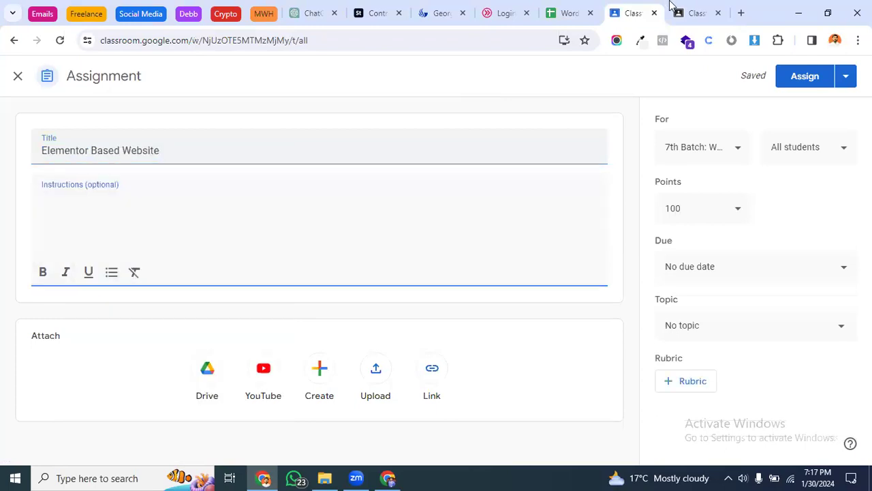
{"action": "left_click", "coordinate": [706, 12]}
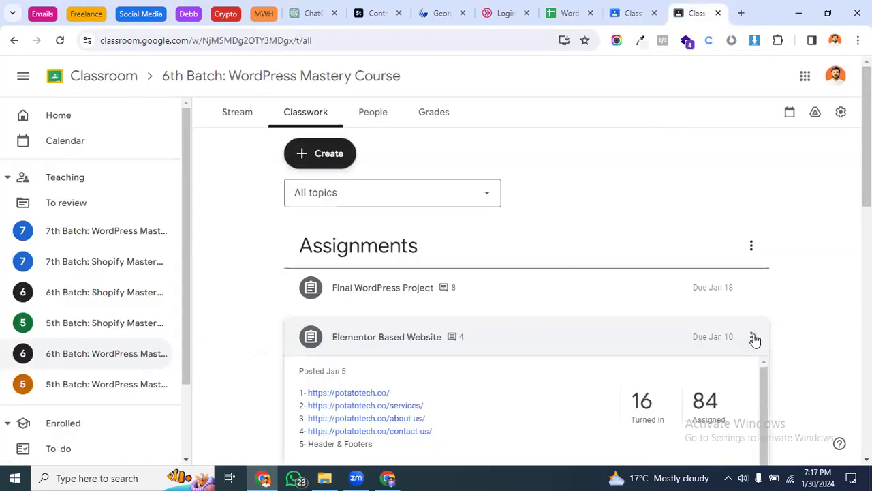
- Copy the old 6th Batch Elementor assignment's instructions into the new assignment's Instructions
{"action": "left_click", "coordinate": [751, 334]}
{"action": "left_click", "coordinate": [703, 348]}
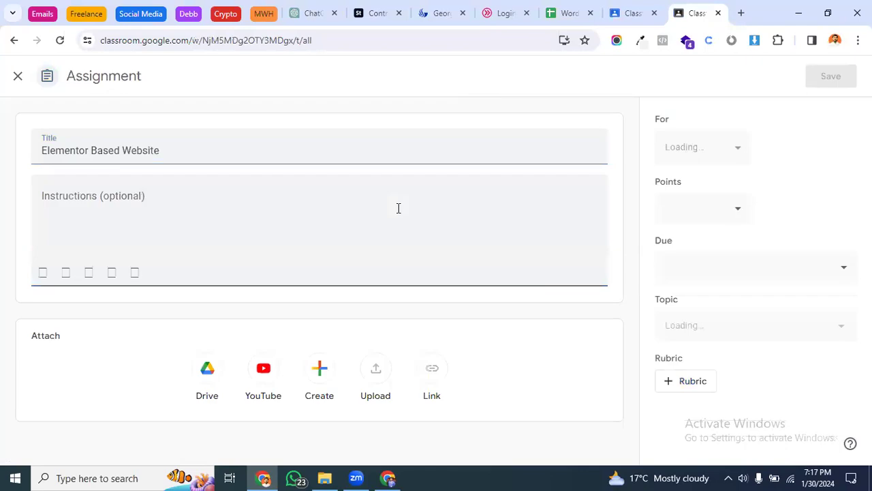
{"action": "left_click", "coordinate": [270, 244]}
{"action": "key", "text": "ctrl+a"}
{"action": "key", "text": "ctrl+c"}
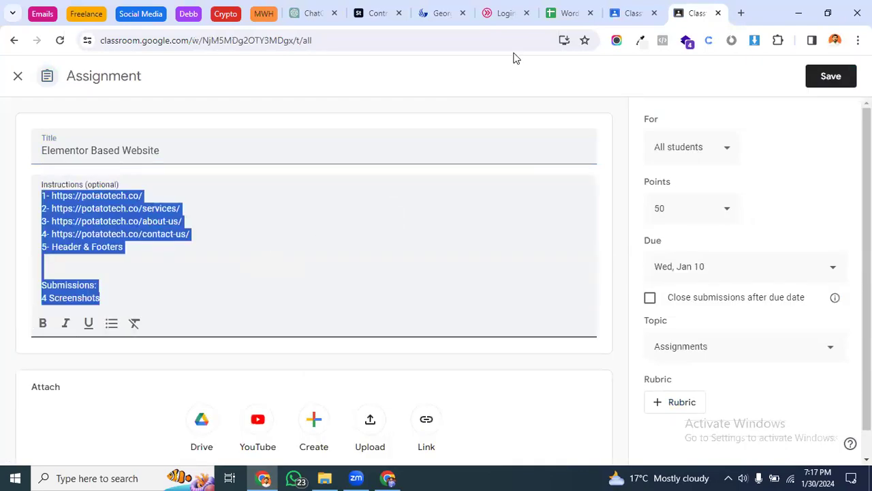
{"action": "left_click", "coordinate": [633, 12]}
{"action": "left_click", "coordinate": [167, 213]}
{"action": "key", "text": "ctrl+v"}
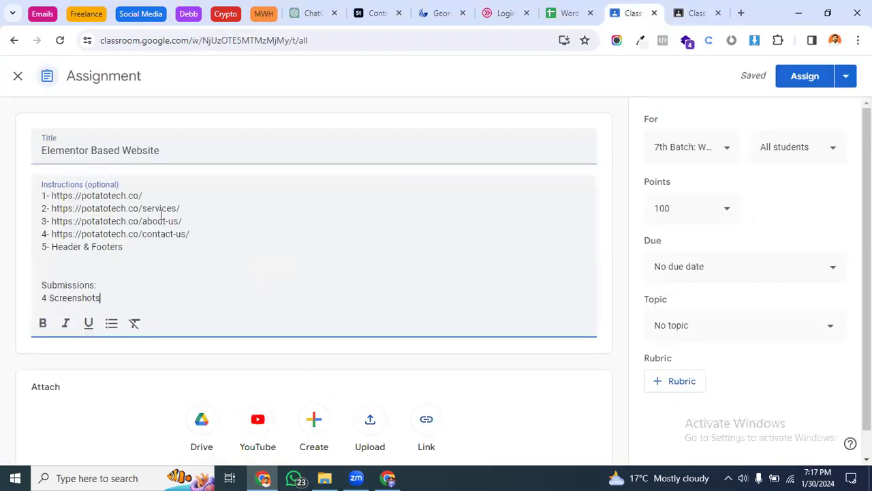
- Check the four pasted Potato Tech page links and change '4 Screenshots' to '4 Screenshots Full Page'
{"action": "double_click", "coordinate": [170, 195]}
{"action": "left_click", "coordinate": [170, 196]}
{"action": "left_click_drag", "start_coordinate": [198, 207], "coordinate": [44, 212]}
{"action": "left_click", "coordinate": [173, 221]}
{"action": "left_click_drag", "start_coordinate": [189, 221], "coordinate": [72, 226]}
{"action": "left_click_drag", "start_coordinate": [216, 234], "coordinate": [43, 234]}
{"action": "left_click", "coordinate": [159, 254]}
{"action": "left_click_drag", "start_coordinate": [242, 237], "coordinate": [39, 200]}
{"action": "left_click", "coordinate": [136, 298]}
{"action": "scroll", "coordinate": [149, 300], "scroll_direction": "down", "scroll_amount": 1}
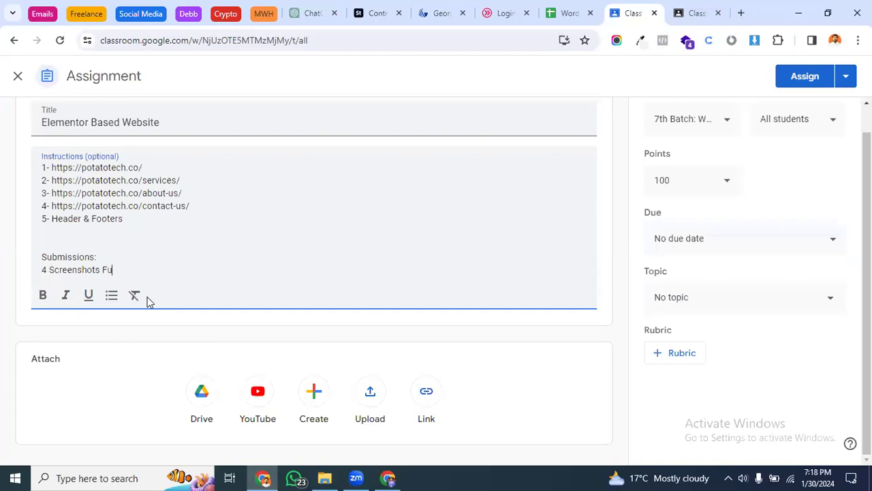
{"action": "type", "text": "Full Oage"}
{"action": "key", "text": "BackSpace"}
{"action": "key", "text": "BackSpace"}
{"action": "key", "text": "BackSpace"}
{"action": "key", "text": "BackSpace"}
{"action": "key", "text": "BackSpace"}
{"action": "key", "text": "BackSpace"}
{"action": "type", "text": "l Page"}
- Scroll through Potato Tech's About Us page and open Services in a new tab
{"action": "left_click", "coordinate": [398, 476]}
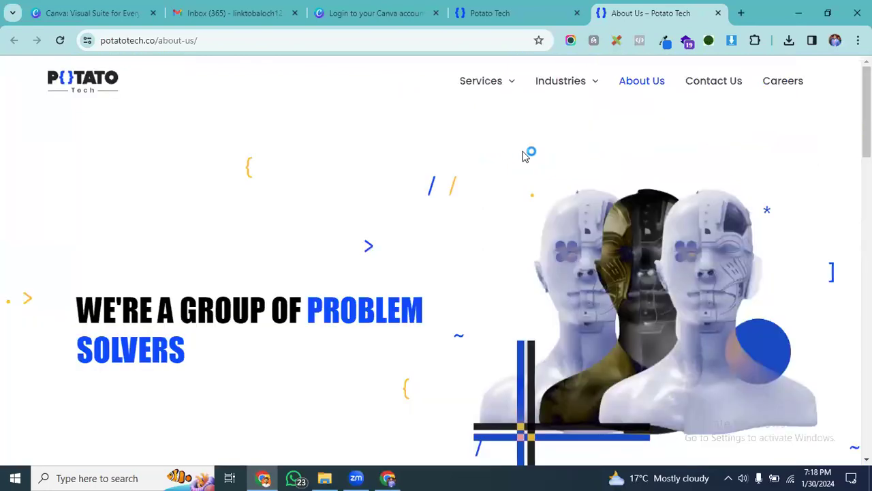
{"action": "scroll", "coordinate": [545, 164], "scroll_direction": "down", "scroll_amount": 5}
{"action": "scroll", "coordinate": [480, 174], "scroll_direction": "down", "scroll_amount": 4}
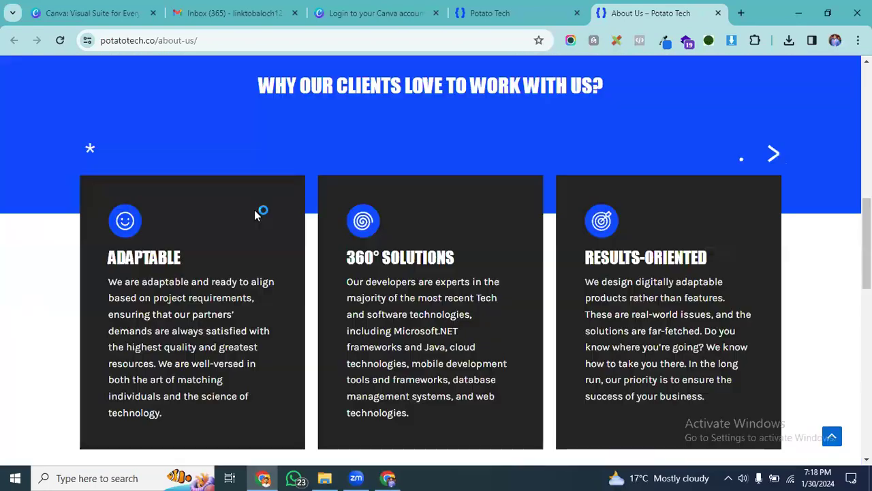
{"action": "scroll", "coordinate": [535, 163], "scroll_direction": "down", "scroll_amount": 2}
{"action": "scroll", "coordinate": [518, 212], "scroll_direction": "down", "scroll_amount": 10}
{"action": "scroll", "coordinate": [570, 225], "scroll_direction": "up", "scroll_amount": 15}
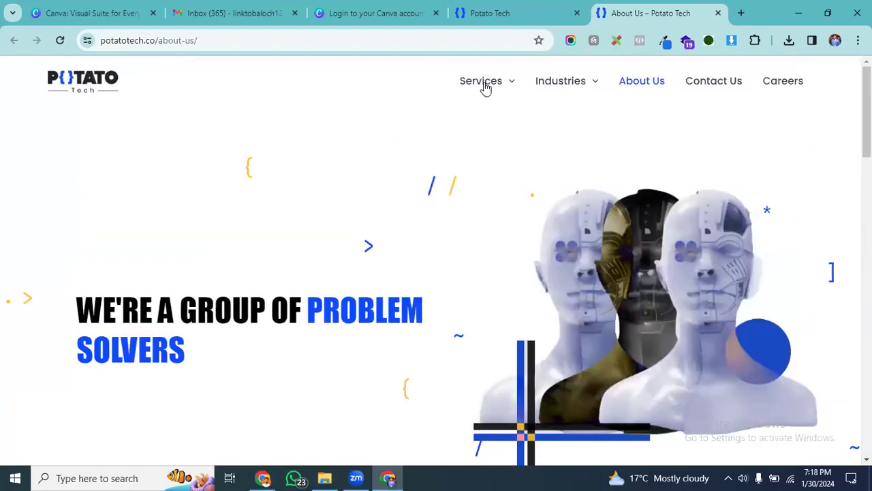
{"action": "middle_click", "coordinate": [479, 80]}
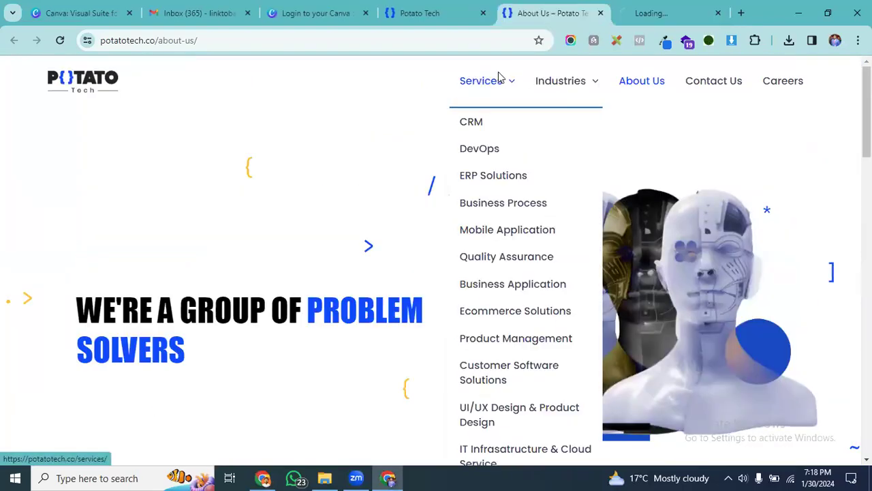
- Review the Contact Us and Services pages, then close the Potato Tech home page tabs
{"action": "left_click", "coordinate": [720, 88]}
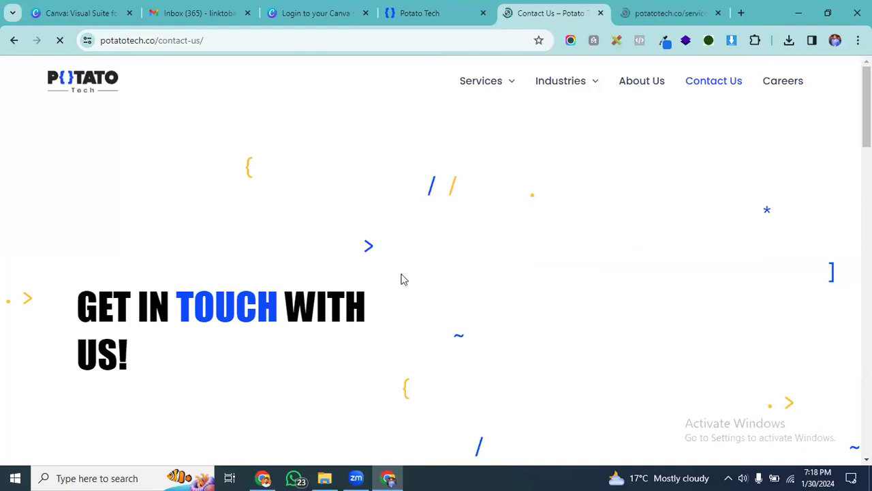
{"action": "scroll", "coordinate": [576, 272], "scroll_direction": "down", "scroll_amount": 5}
{"action": "scroll", "coordinate": [577, 274], "scroll_direction": "down", "scroll_amount": 15}
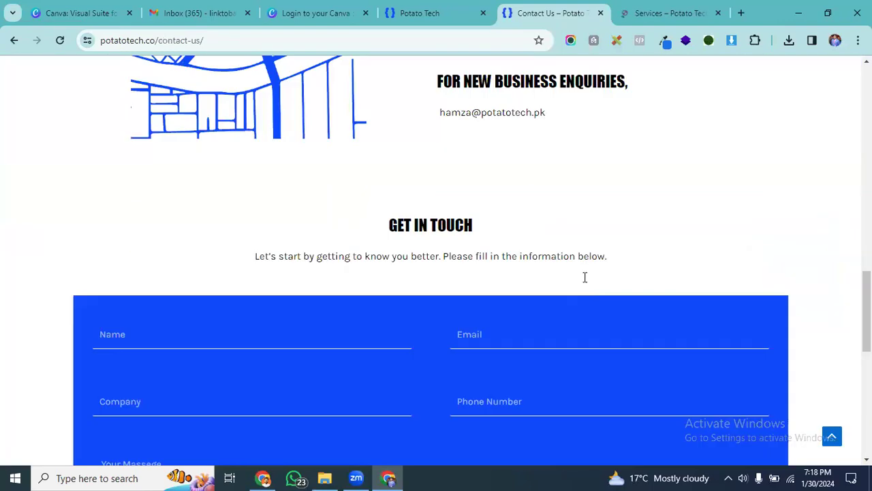
{"action": "scroll", "coordinate": [503, 277], "scroll_direction": "down", "scroll_amount": 5}
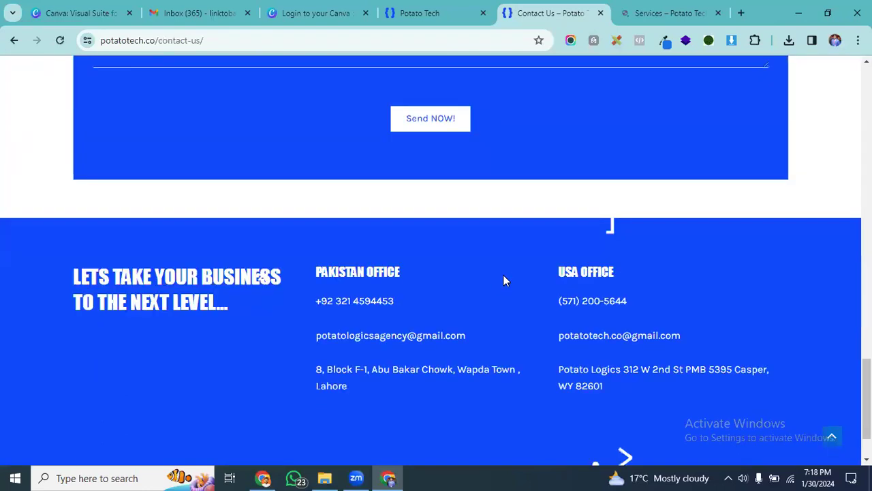
{"action": "scroll", "coordinate": [494, 274], "scroll_direction": "up", "scroll_amount": 6}
{"action": "scroll", "coordinate": [585, 263], "scroll_direction": "up", "scroll_amount": 1}
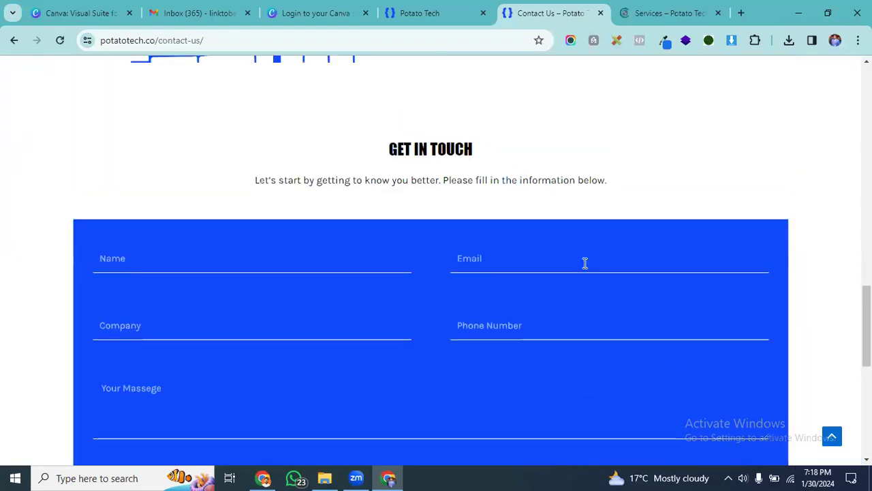
{"action": "scroll", "coordinate": [583, 265], "scroll_direction": "down", "scroll_amount": 2}
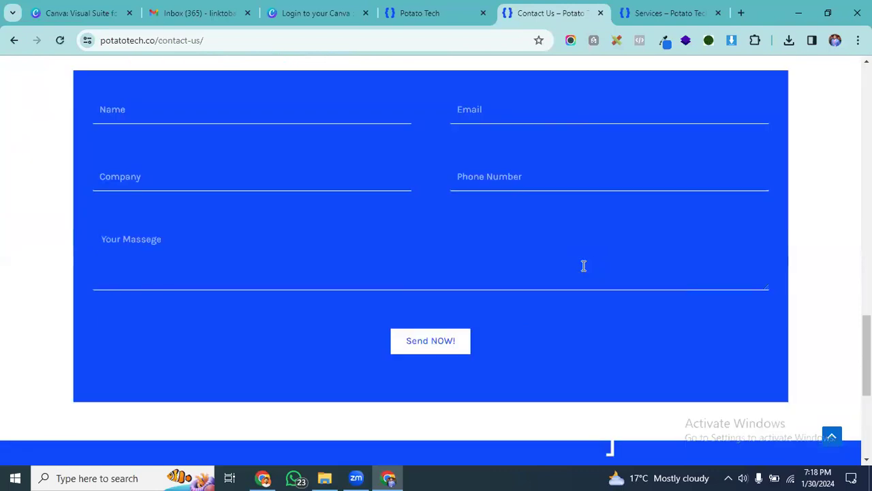
{"action": "scroll", "coordinate": [409, 286], "scroll_direction": "down", "scroll_amount": 4}
{"action": "scroll", "coordinate": [452, 245], "scroll_direction": "up", "scroll_amount": 10}
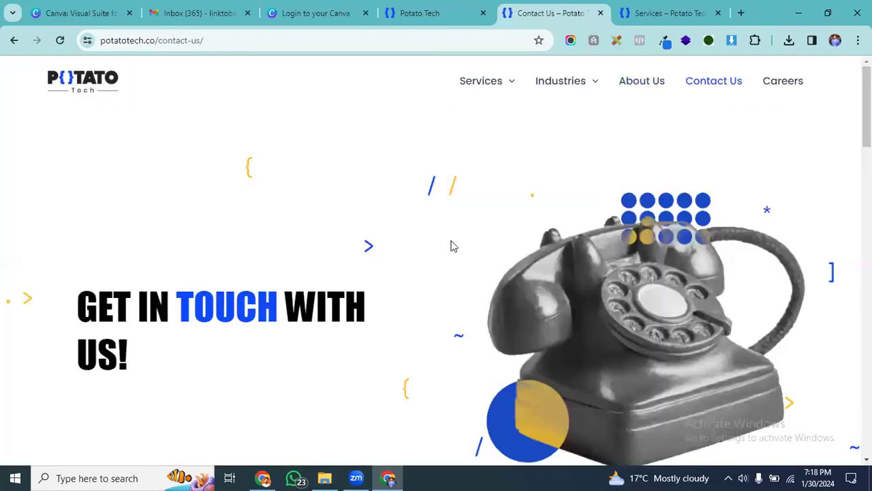
{"action": "key", "text": "ctrl+Tab"}
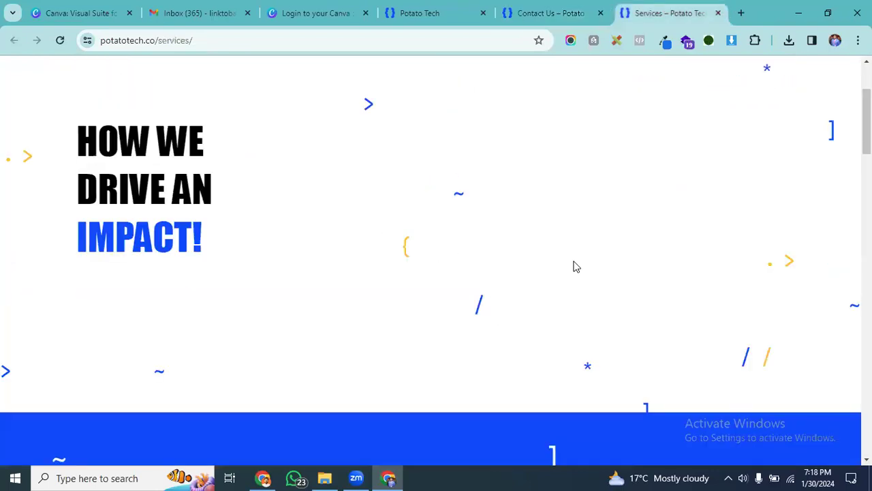
{"action": "scroll", "coordinate": [621, 245], "scroll_direction": "down", "scroll_amount": 10}
{"action": "scroll", "coordinate": [625, 261], "scroll_direction": "up", "scroll_amount": 3}
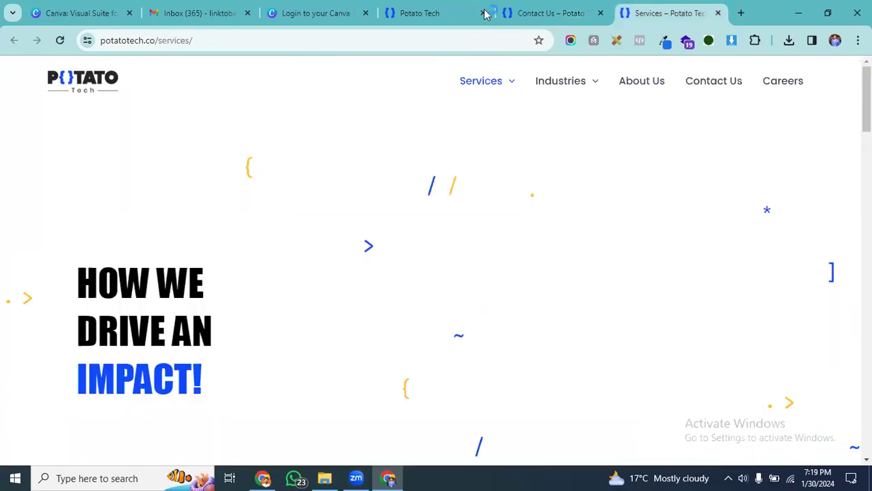
{"action": "left_click", "coordinate": [488, 13]}
{"action": "left_click", "coordinate": [483, 13]}
- Close the remaining Potato Tech tabs and give the assignment 50 points
{"action": "left_click", "coordinate": [484, 13]}
{"action": "left_click", "coordinate": [484, 13]}
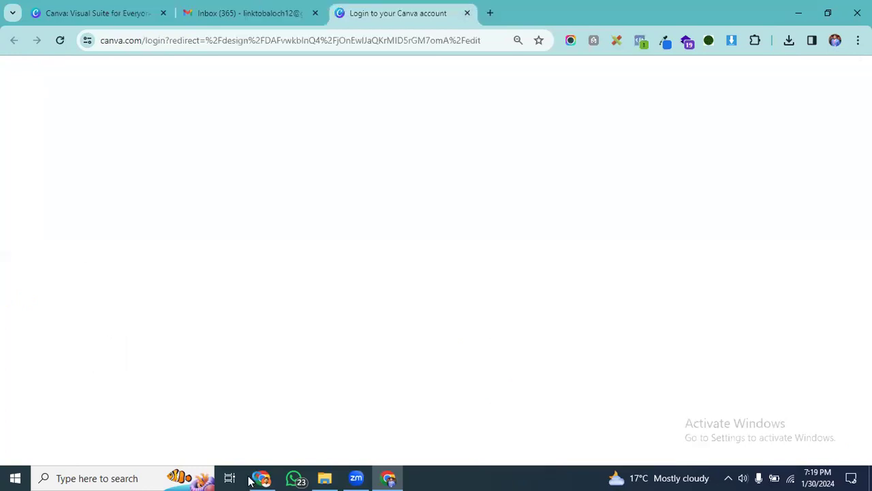
{"action": "left_click", "coordinate": [262, 478]}
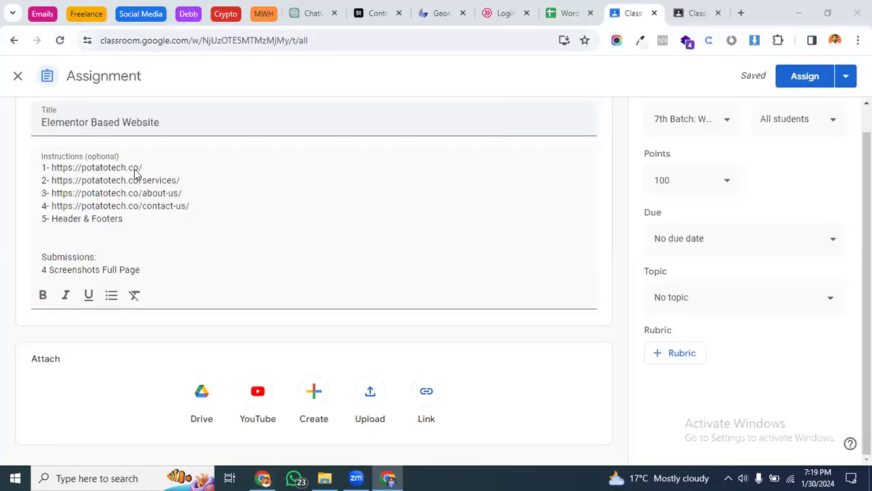
{"action": "left_click", "coordinate": [193, 225]}
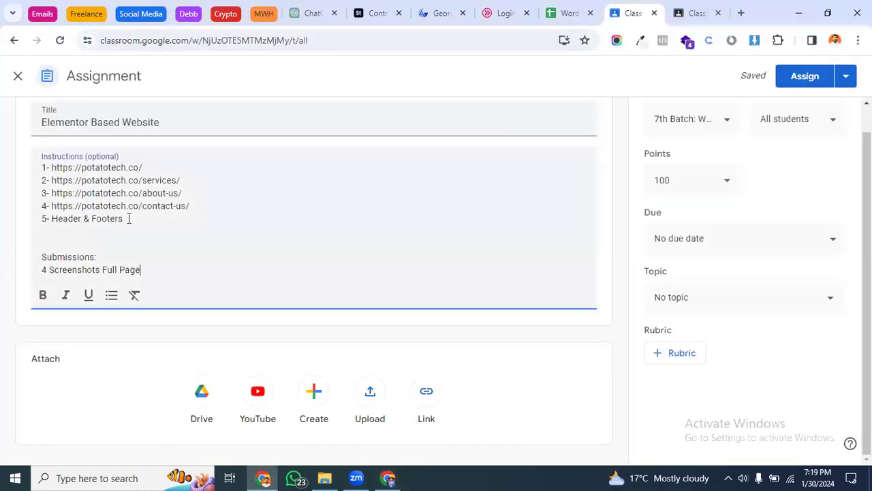
{"action": "left_click", "coordinate": [646, 180]}
{"action": "type", "text": "50"}
- Set the due date to Sun, Feb 4, 11:59 PM, file it under Assignments, and post it
{"action": "left_click", "coordinate": [761, 239]}
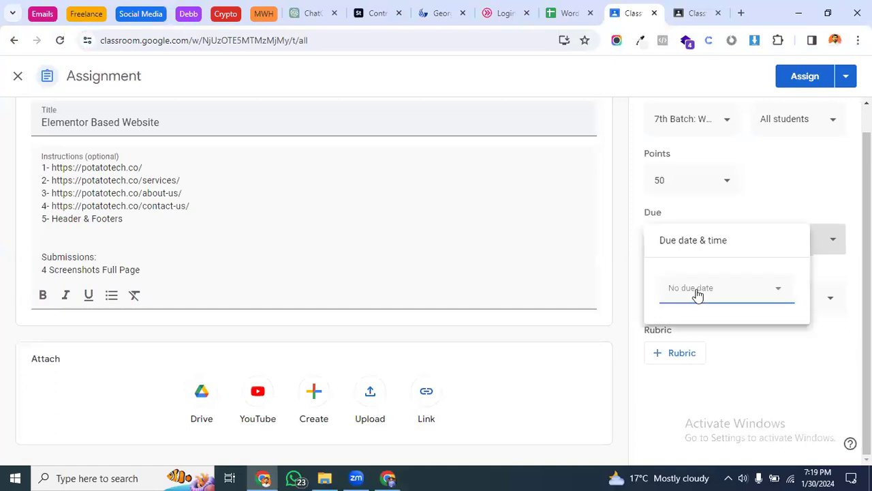
{"action": "left_click", "coordinate": [697, 293]}
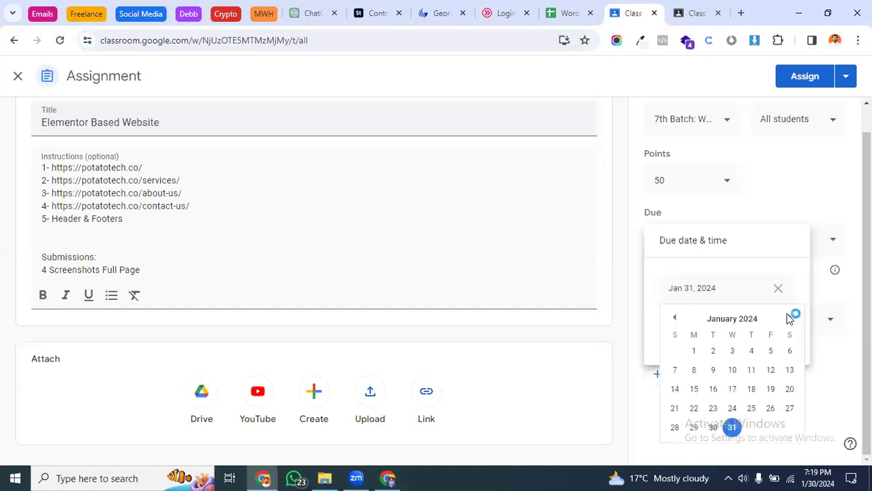
{"action": "left_click", "coordinate": [790, 319]}
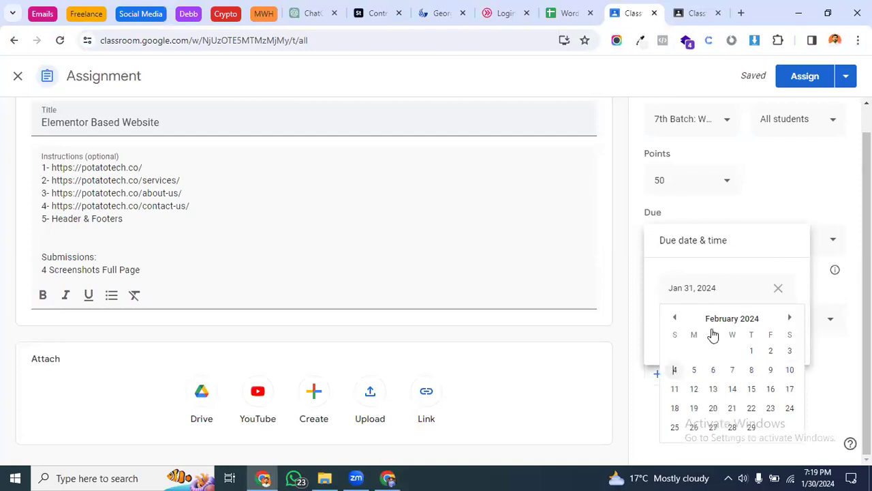
{"action": "key", "text": "Return"}
{"action": "key", "text": "Tab"}
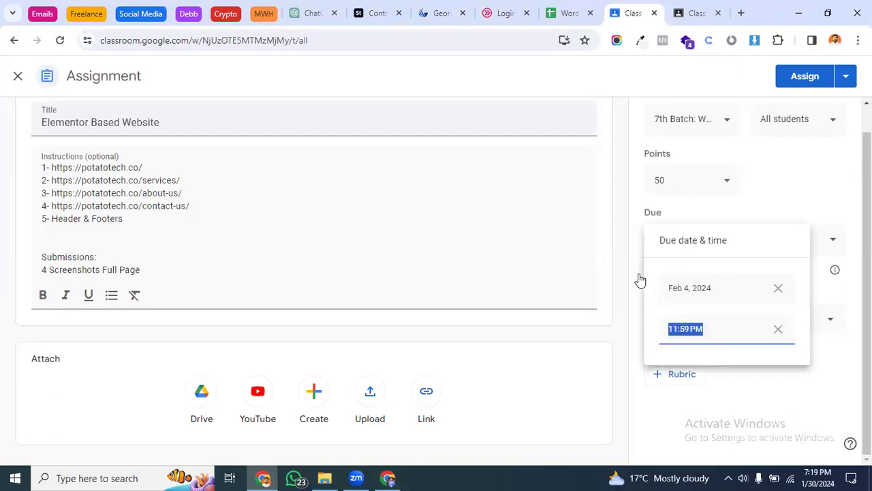
{"action": "key", "text": "Return"}
{"action": "left_click", "coordinate": [711, 327]}
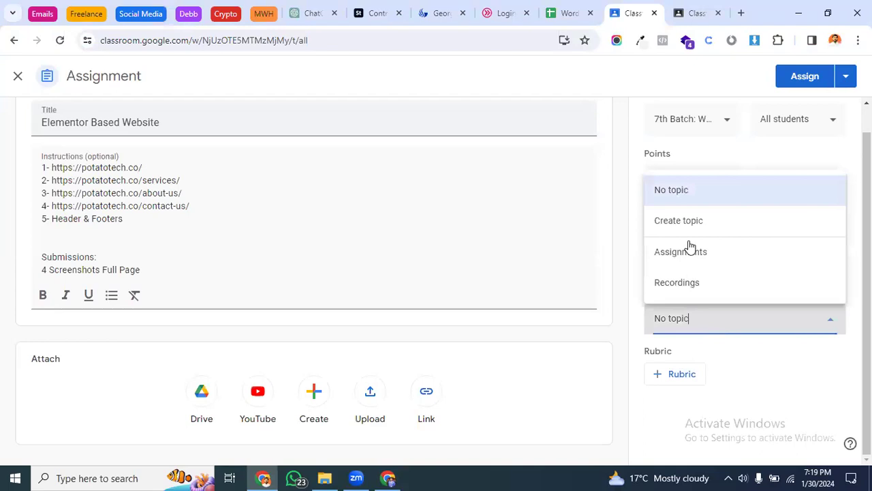
{"action": "left_click", "coordinate": [690, 247]}
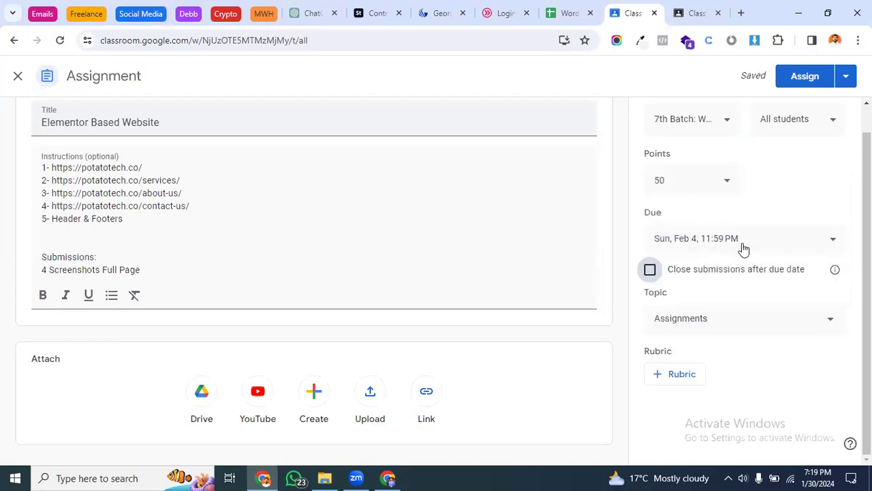
{"action": "left_click", "coordinate": [791, 85]}
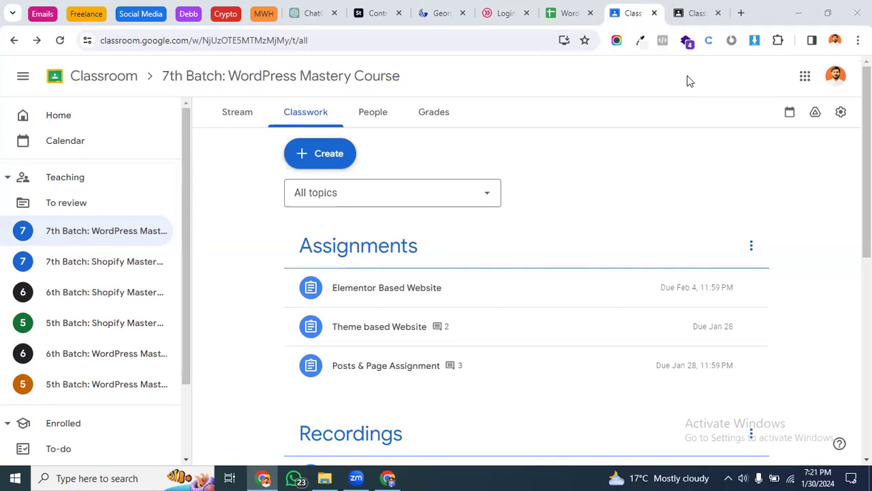
- Open the WordPress Attendance spreadsheet and select cell S70 on the Batch 7 sheet
{"action": "left_click", "coordinate": [566, 13]}
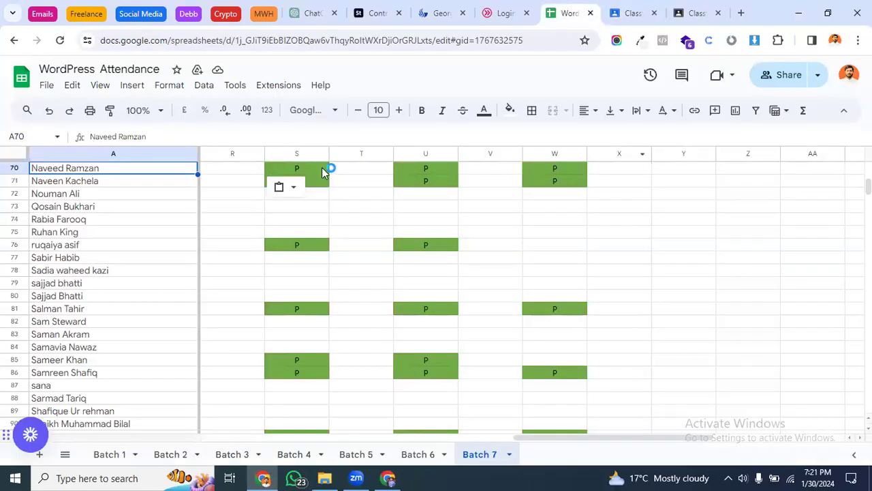
{"action": "left_click", "coordinate": [322, 169]}
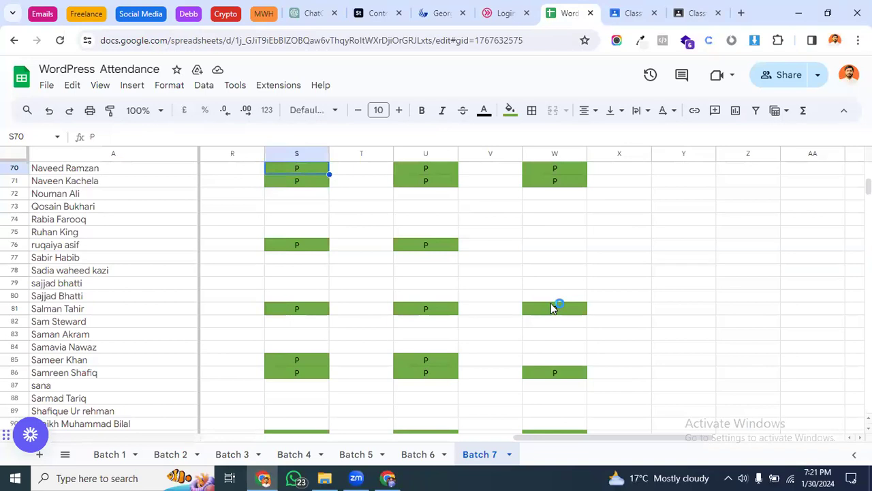